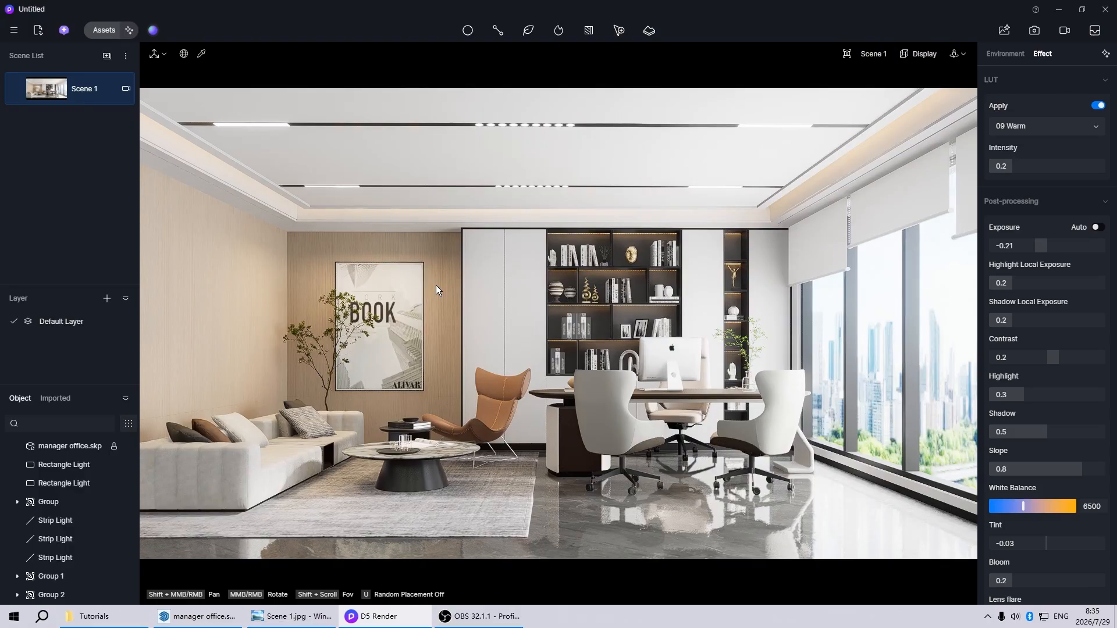
- Examine the finished office from outside and inspect the two rectangle lights at the windows, returning to the Scene 1 view
scroll(526, 393, "down", 1)
scroll(526, 393, "down", 6)
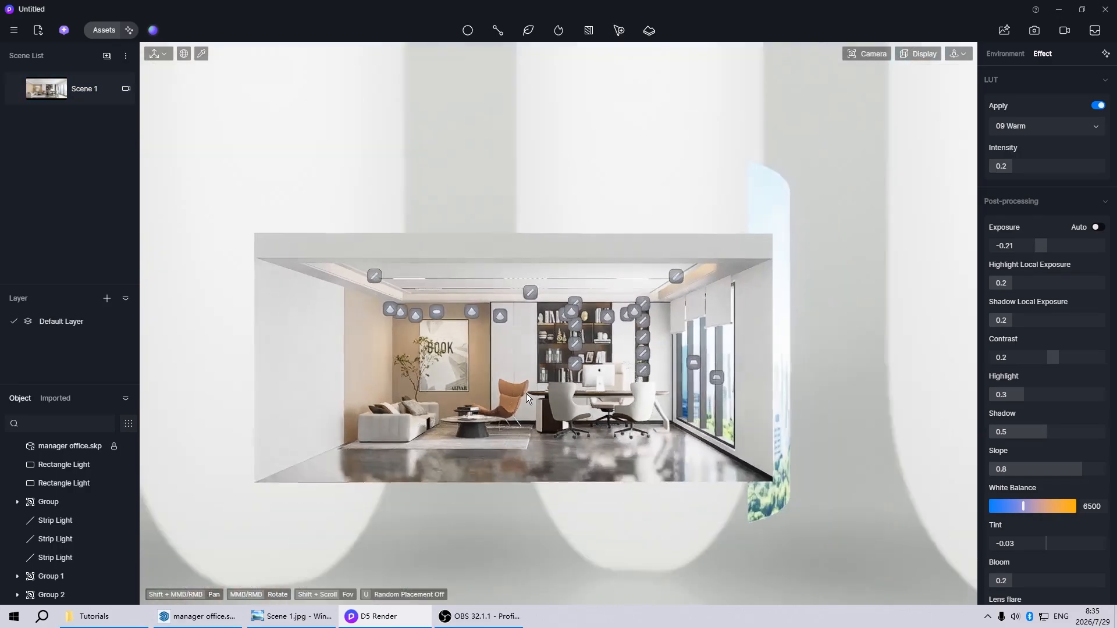
middle_click_drag(515, 326, 516, 325)
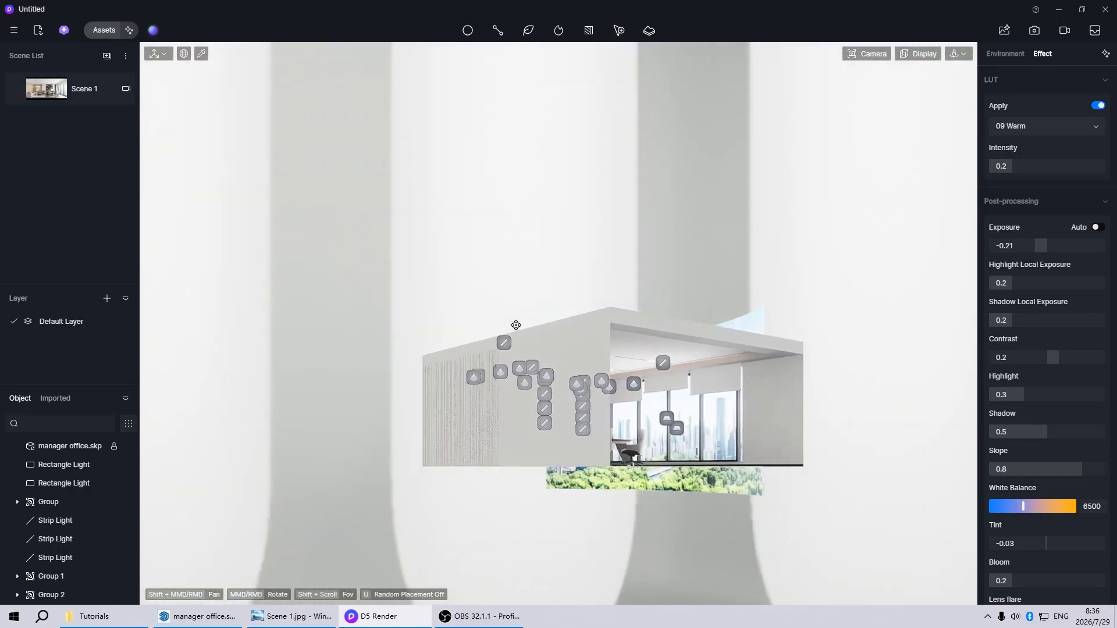
scroll(711, 372, "up", 3)
scroll(650, 392, "up", 3)
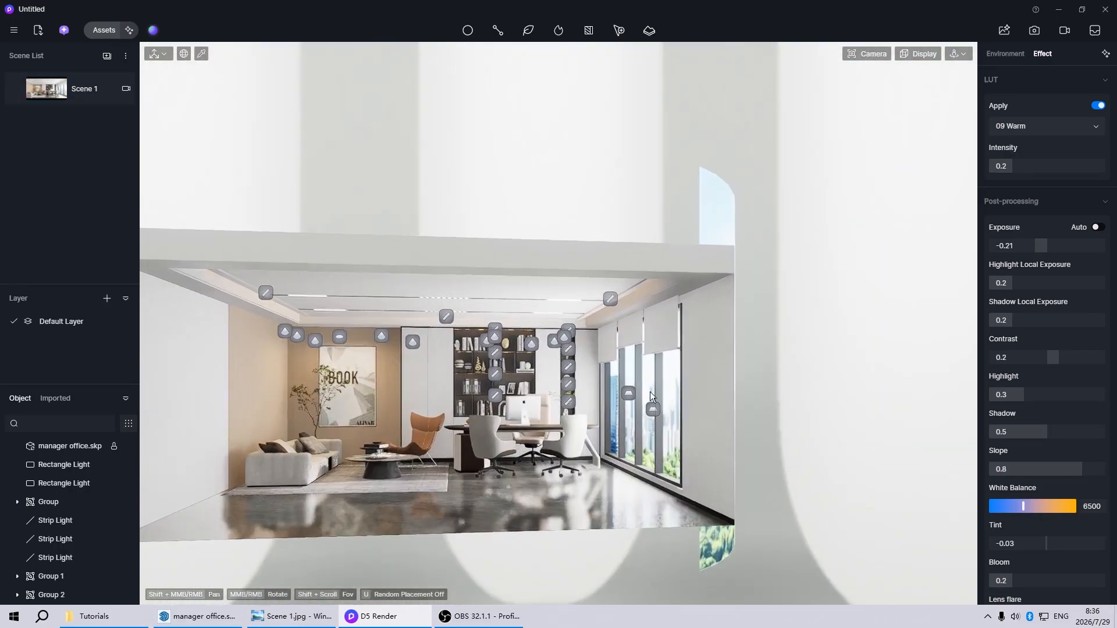
left_click(628, 395)
left_click(628, 397, "ctrl")
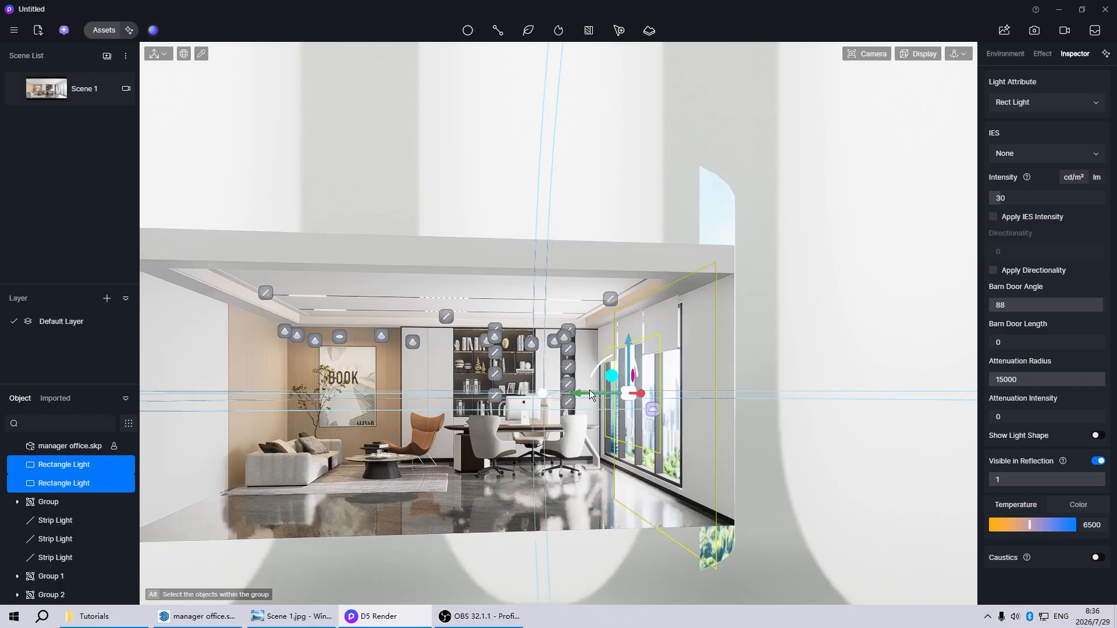
scroll(572, 496, "up", 3)
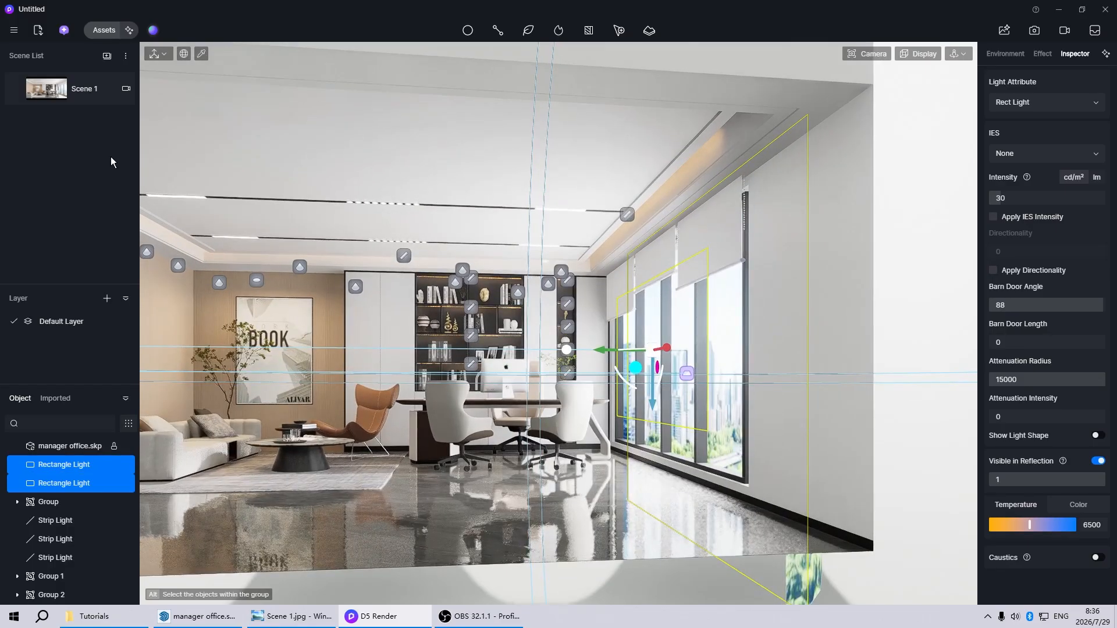
left_click(57, 94)
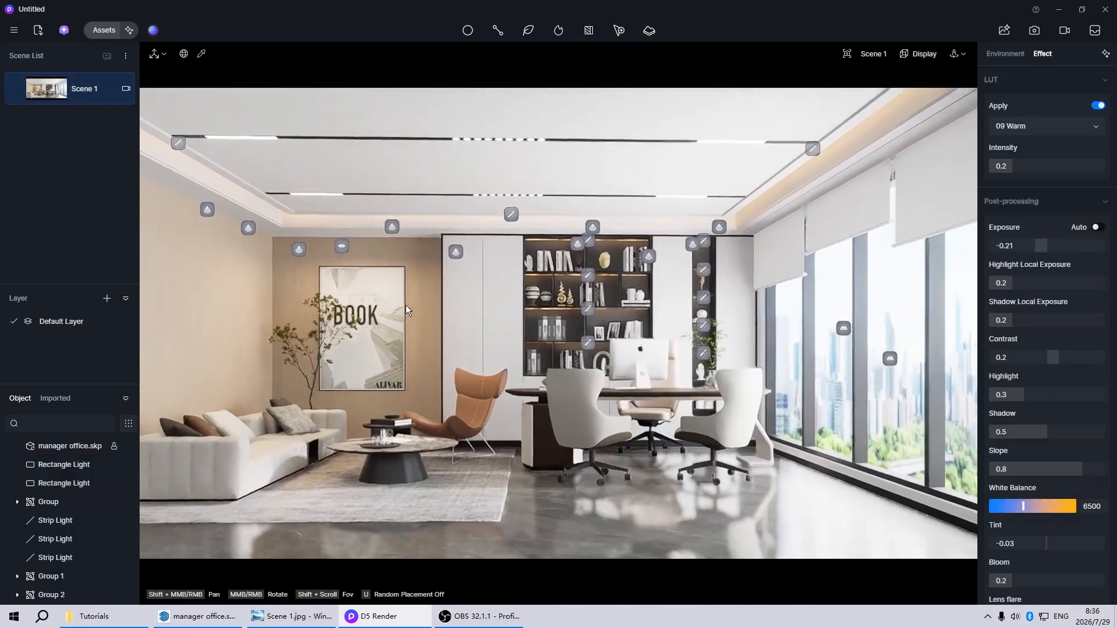
- Inspect the bookshelf strip lights, ceiling spotlights, disc light and cove strip light in the finished scene, and hide the light icons
left_click(615, 269)
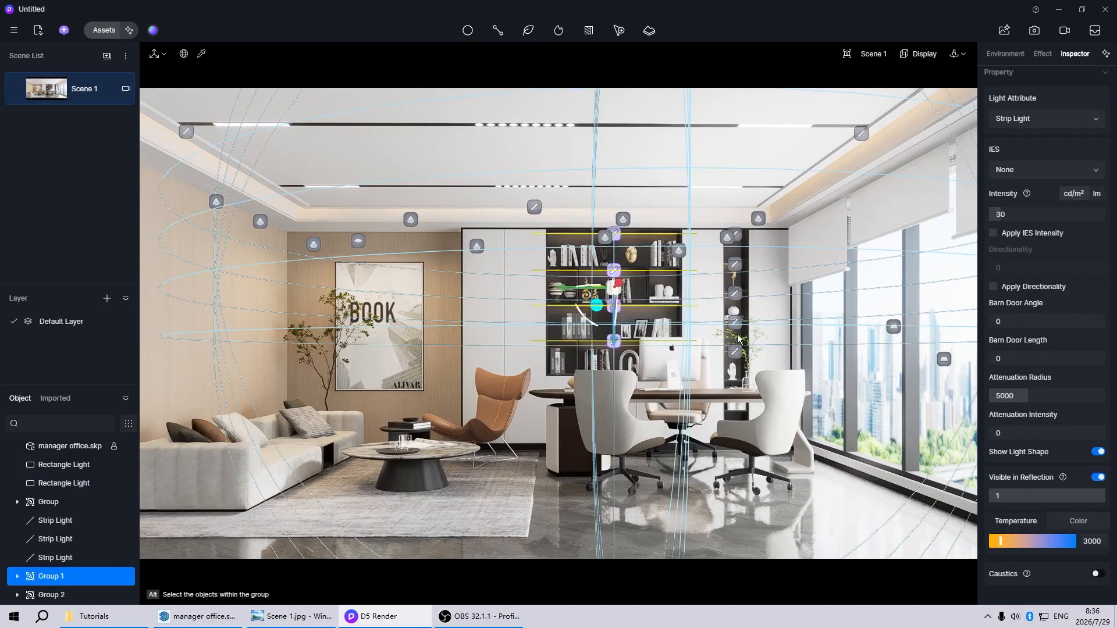
left_click(595, 279)
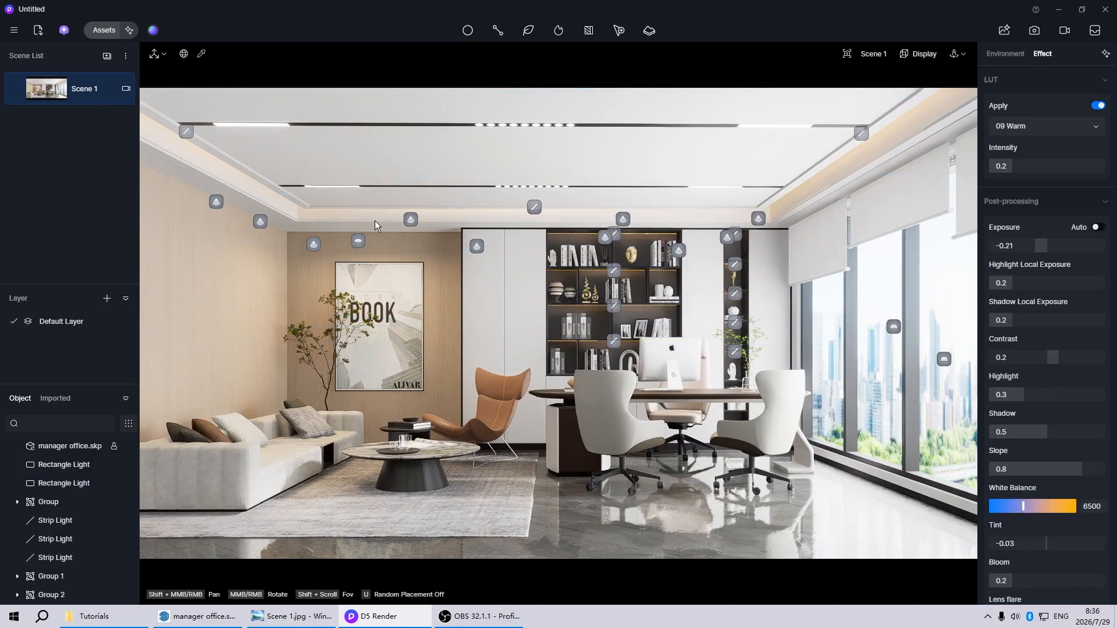
left_click(411, 220)
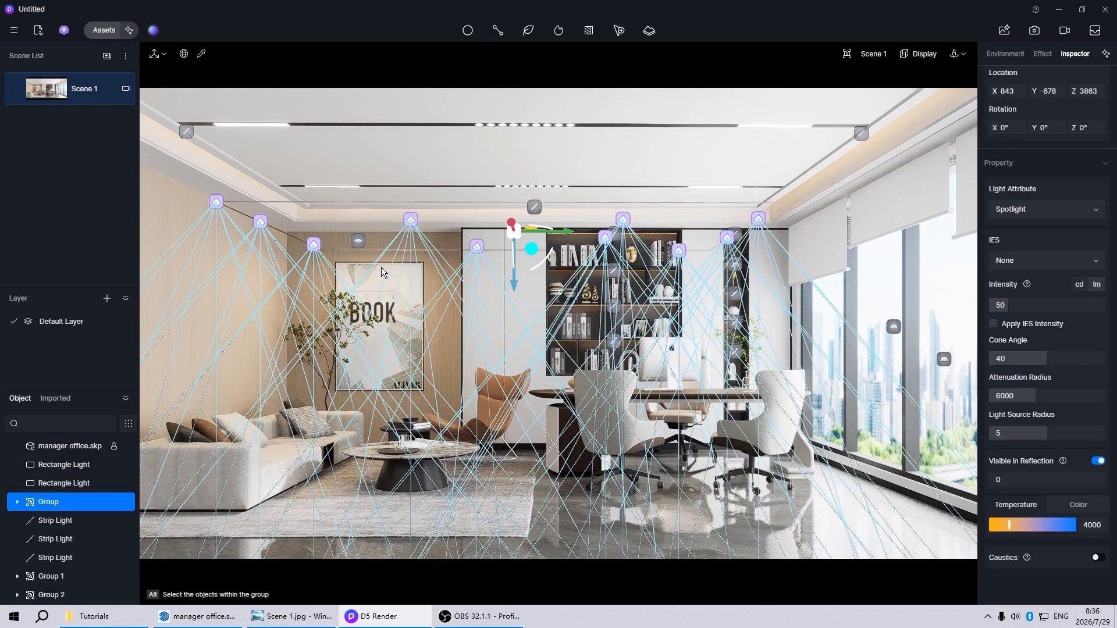
left_click(355, 242)
left_click(458, 407)
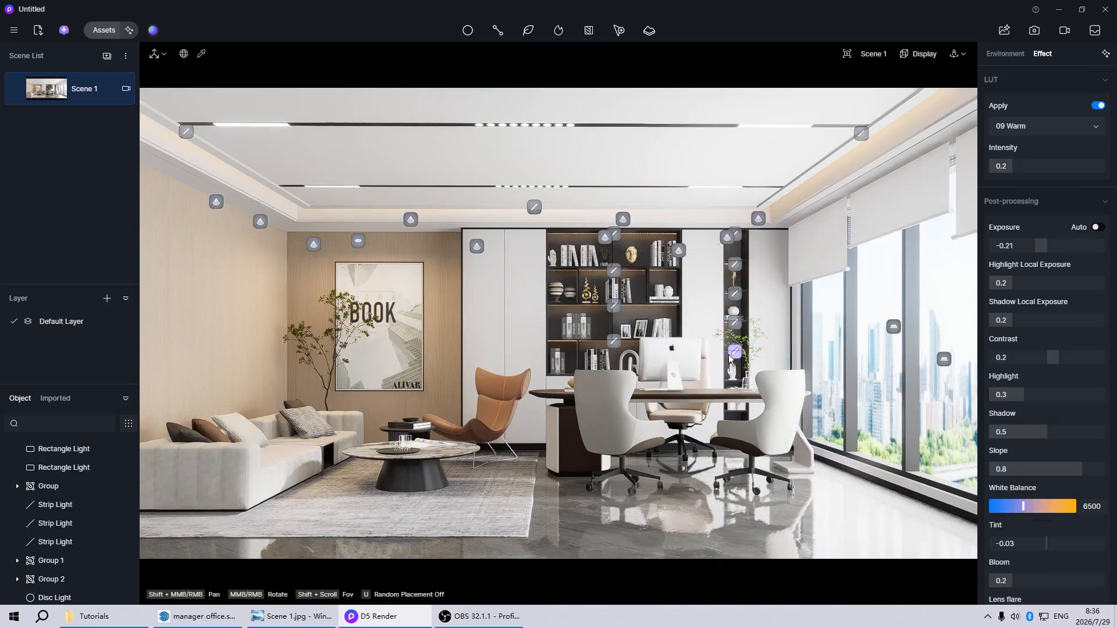
left_click(862, 133)
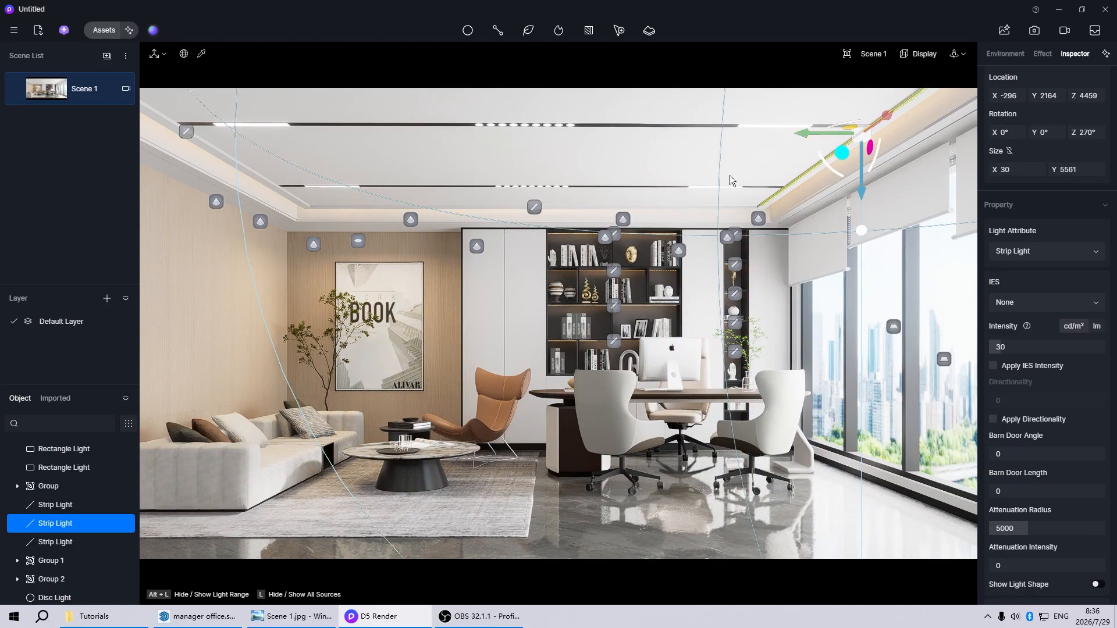
left_click(620, 282)
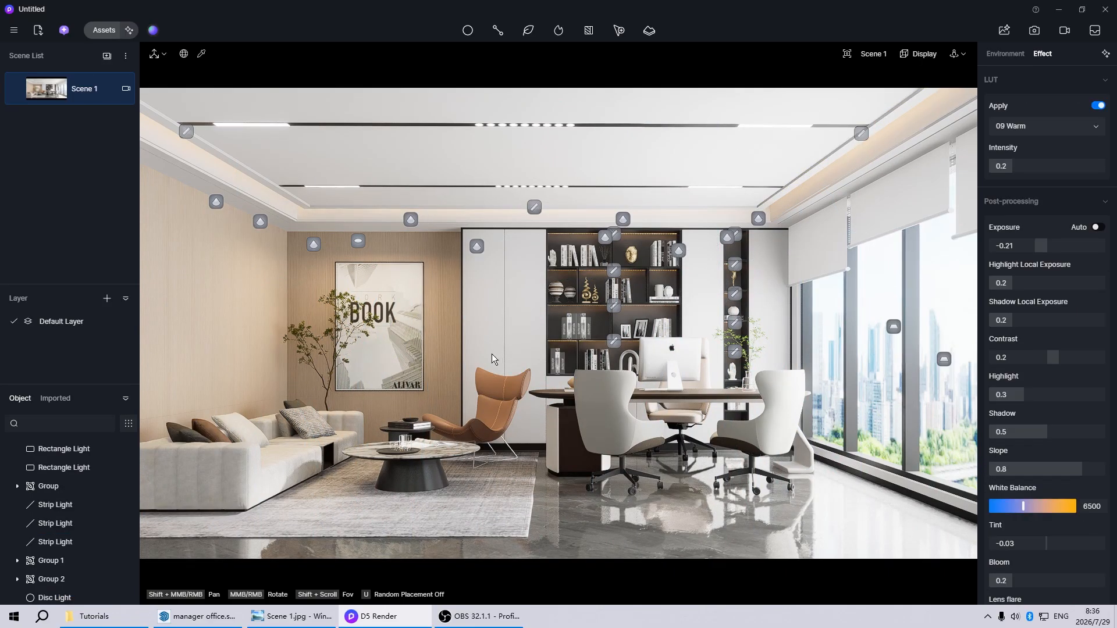
key("l")
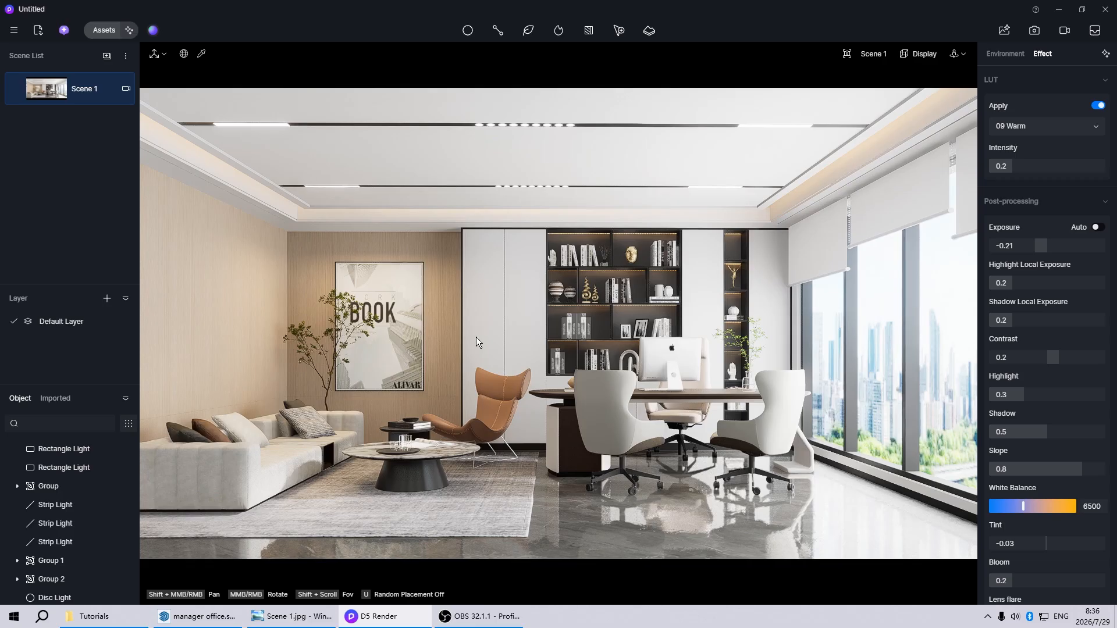
- Close the finished project and launch D5 Render from the manager office SketchUp model to load it into a new project
left_click(1105, 9)
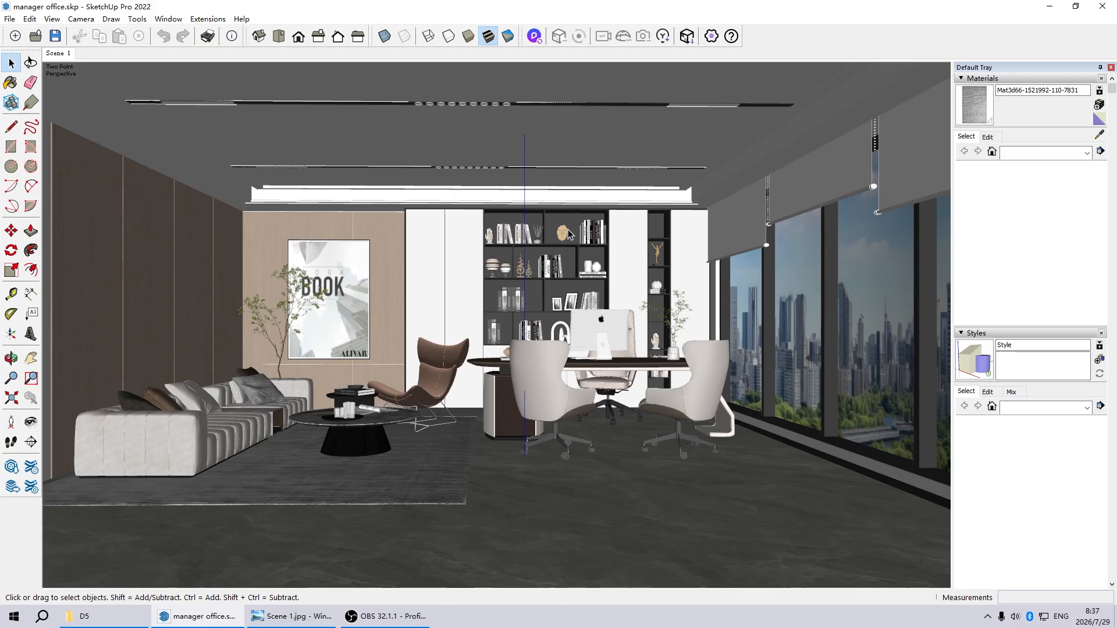
left_click(535, 36)
left_click(651, 299)
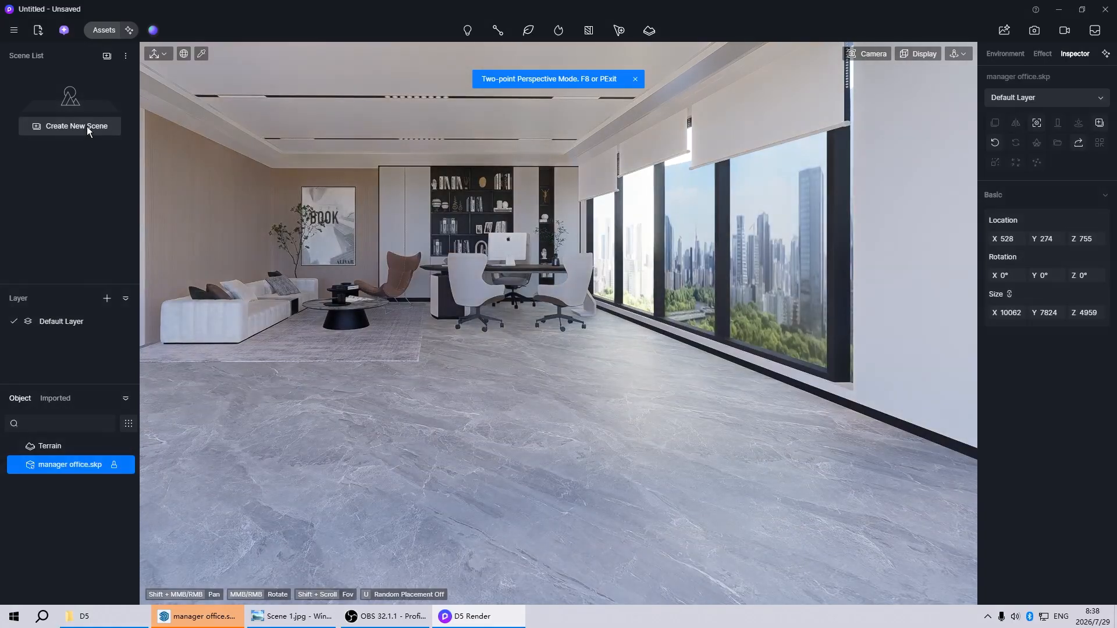
- Create a new scene and set its camera to two-point perspective with a 16:9 aspect ratio
left_click(86, 122)
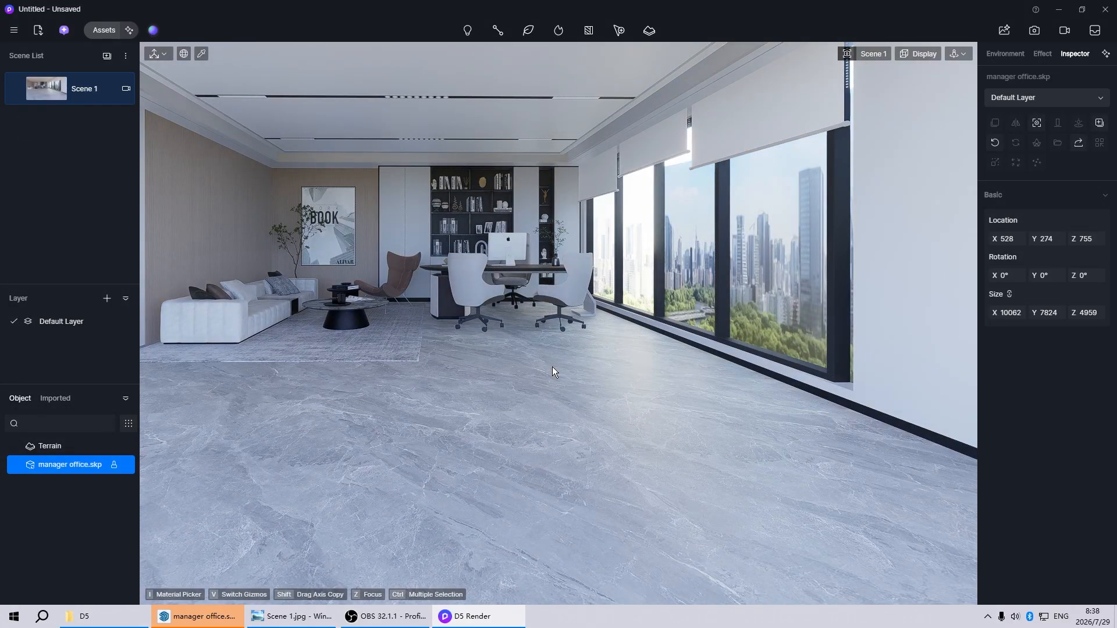
left_click(125, 89)
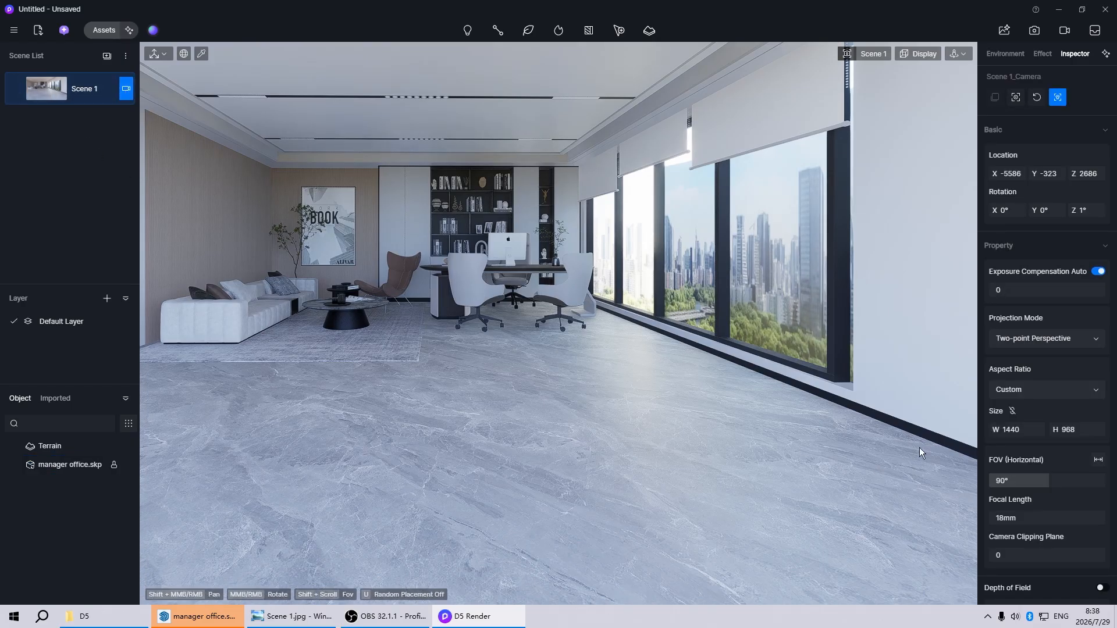
left_click(1036, 340)
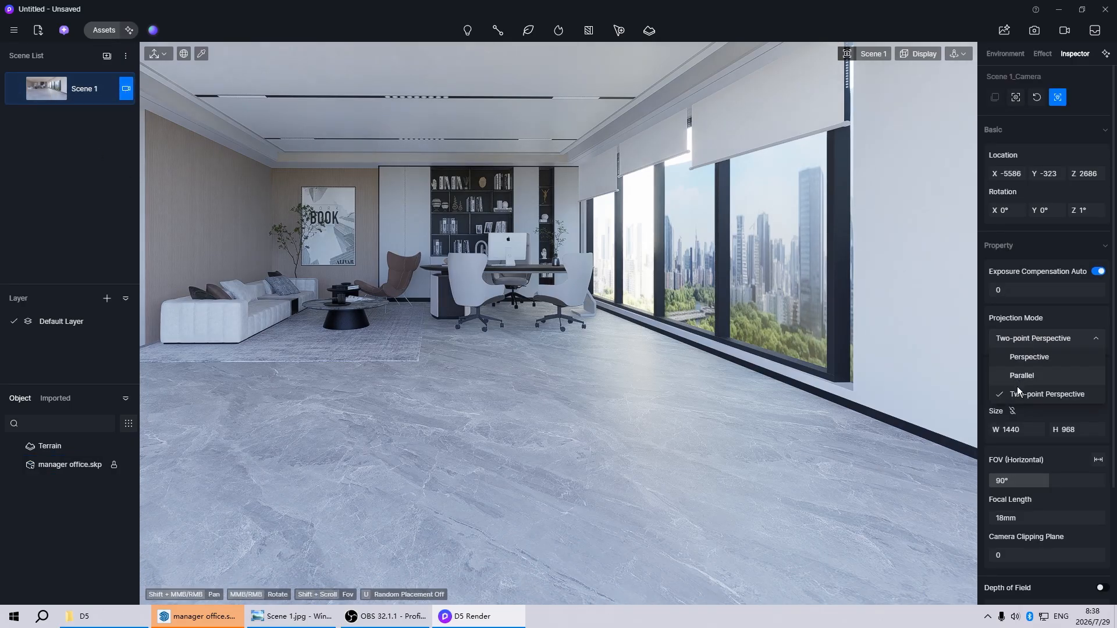
left_click(1039, 392)
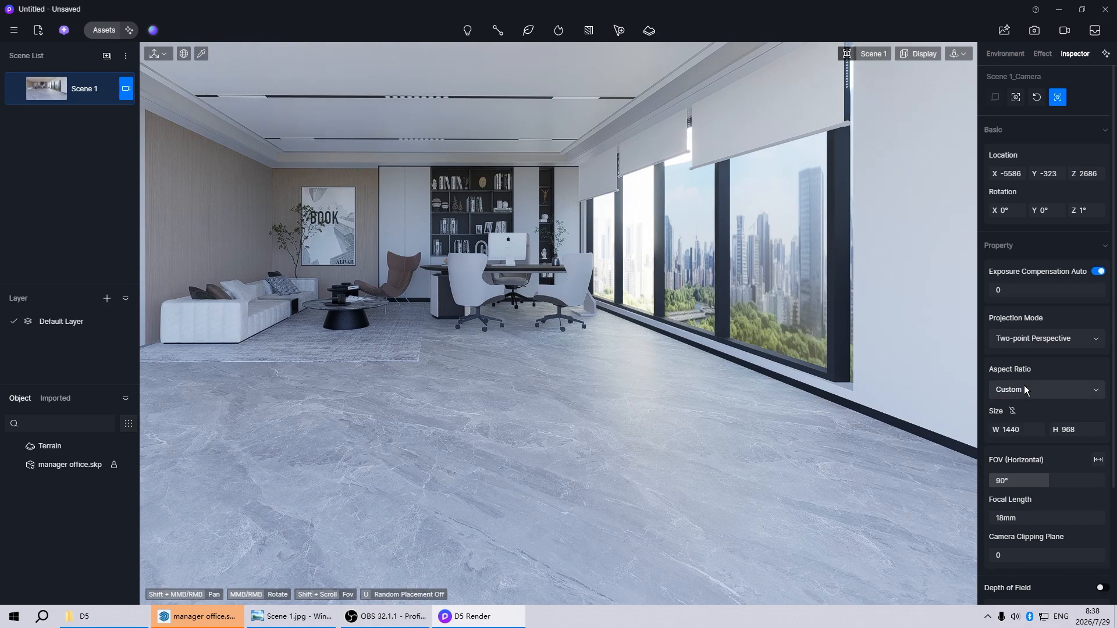
left_click(1024, 388)
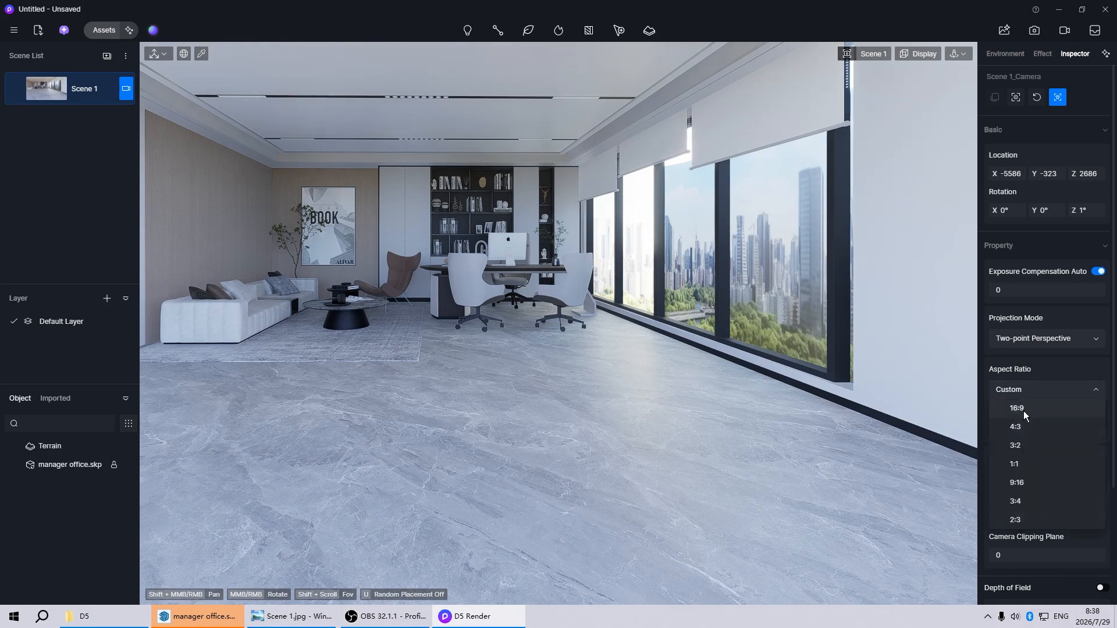
left_click(1024, 410)
- Set the scene camera's horizontal field of view to 60°
left_click(1023, 482)
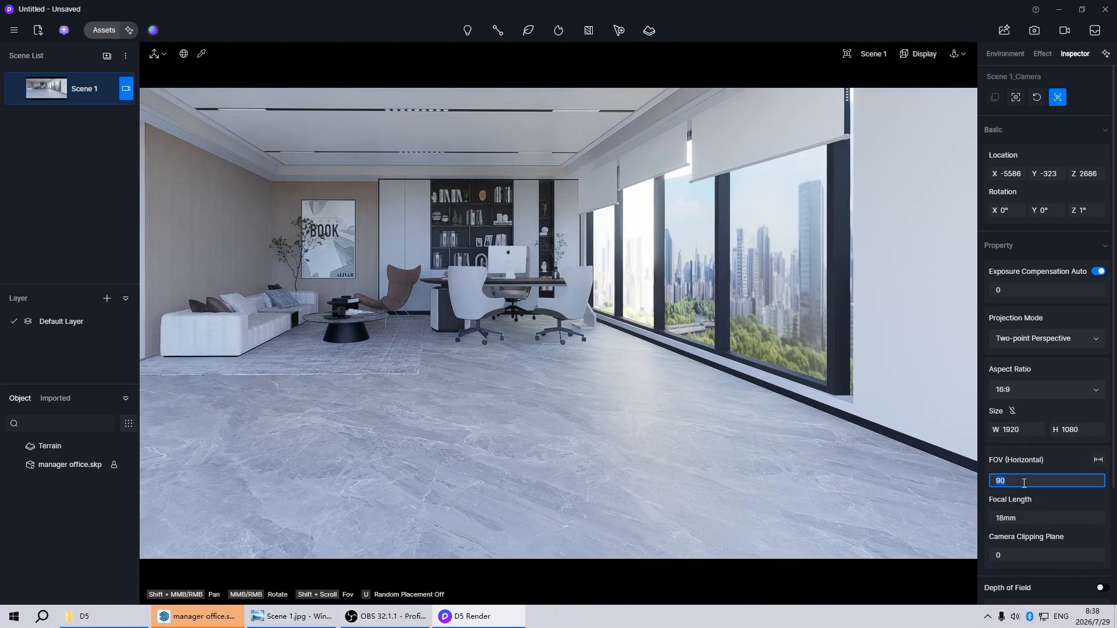
type("60")
key("Return")
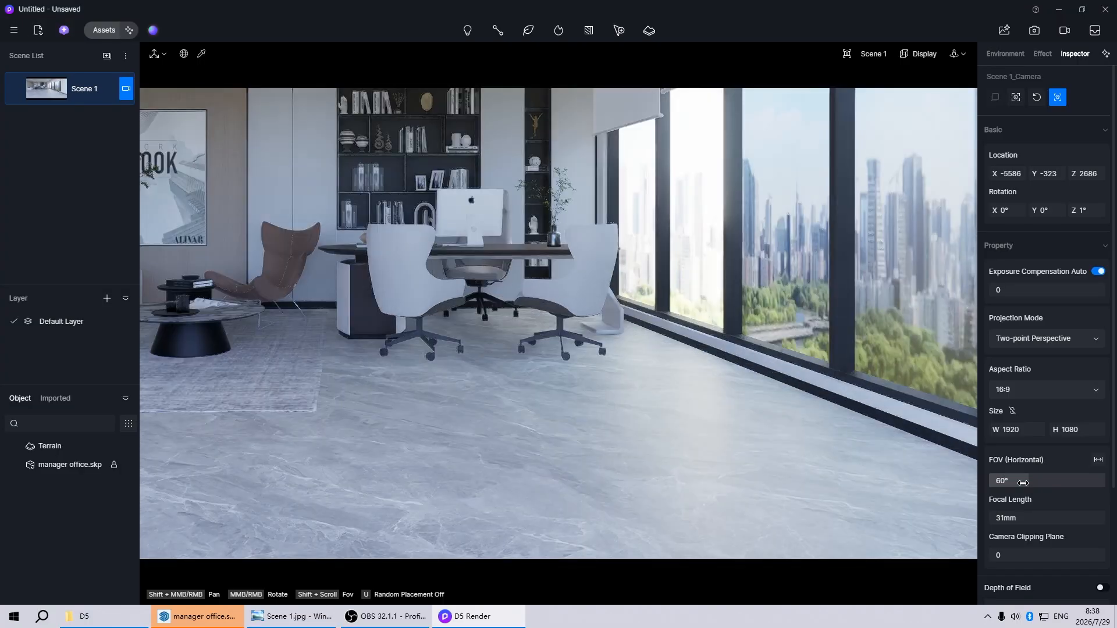
- Switch the navigation mode to Fly and set the movement speed to 1
left_click(956, 54)
left_click(926, 91)
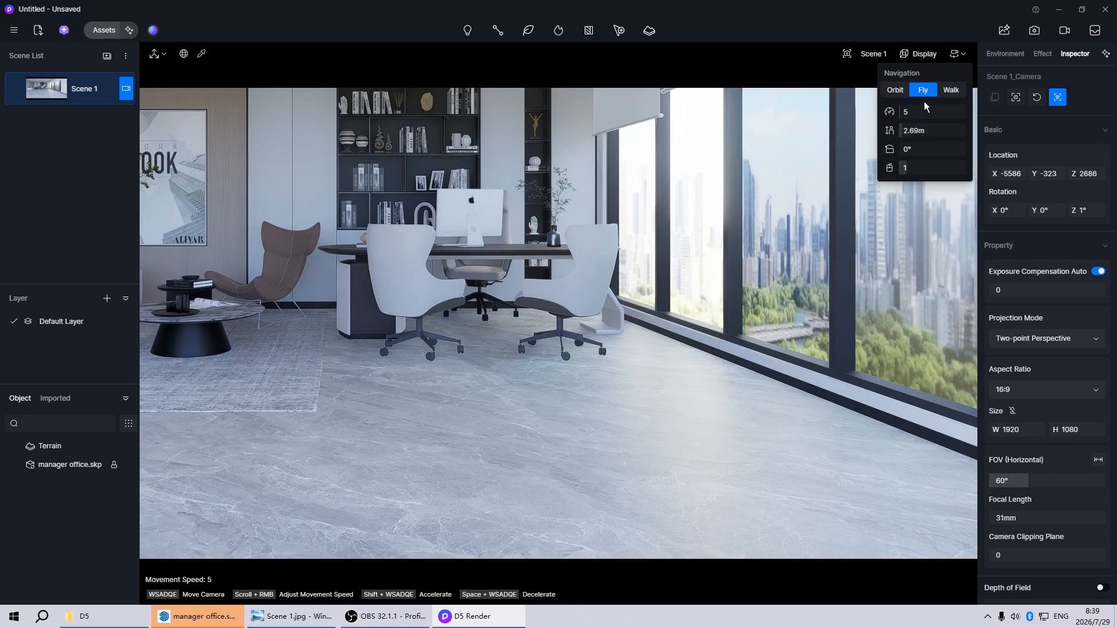
left_click(924, 112)
key("Return")
- Reframe the camera on the whole office from the sofa to the windows and update Scene 1 with this view
middle_click_drag(658, 378, 864, 517)
right_click_drag(659, 378, 662, 378)
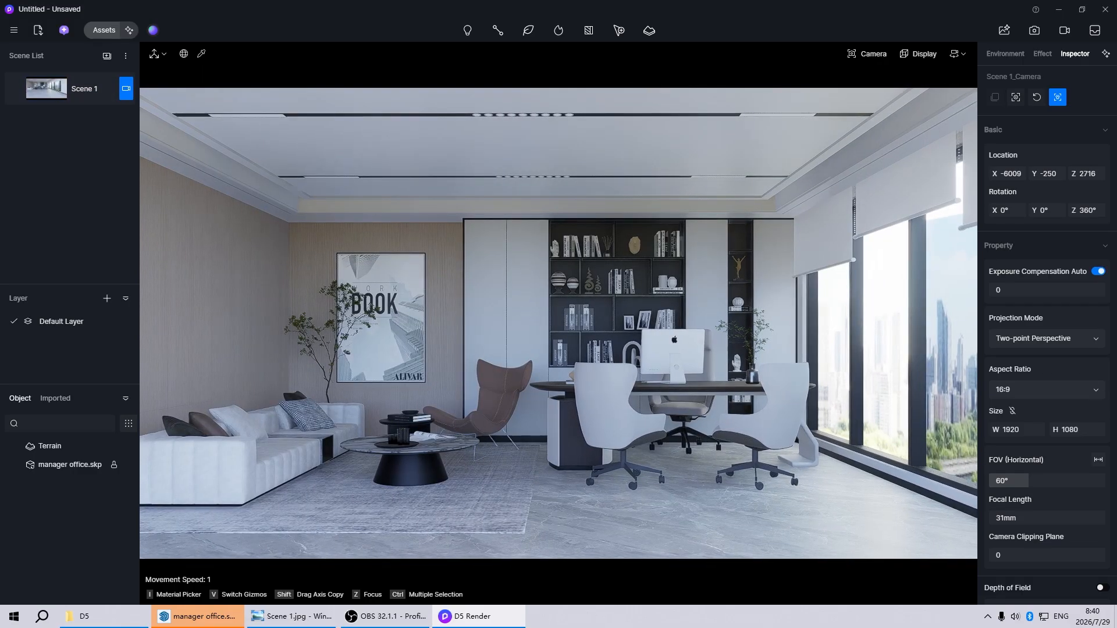
left_click(17, 89)
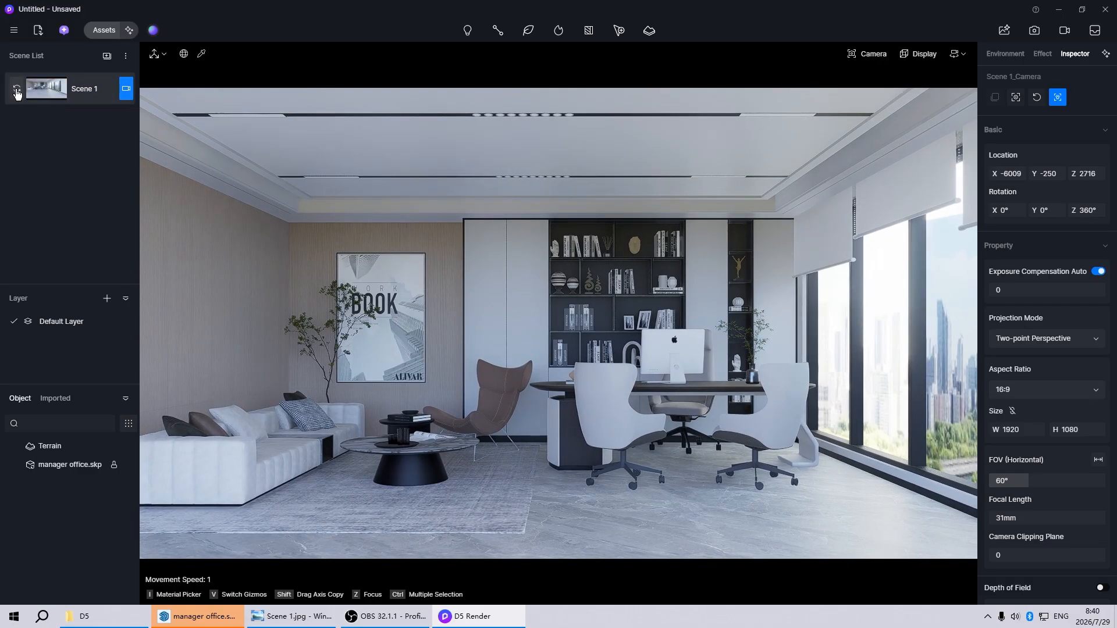
left_click(125, 90)
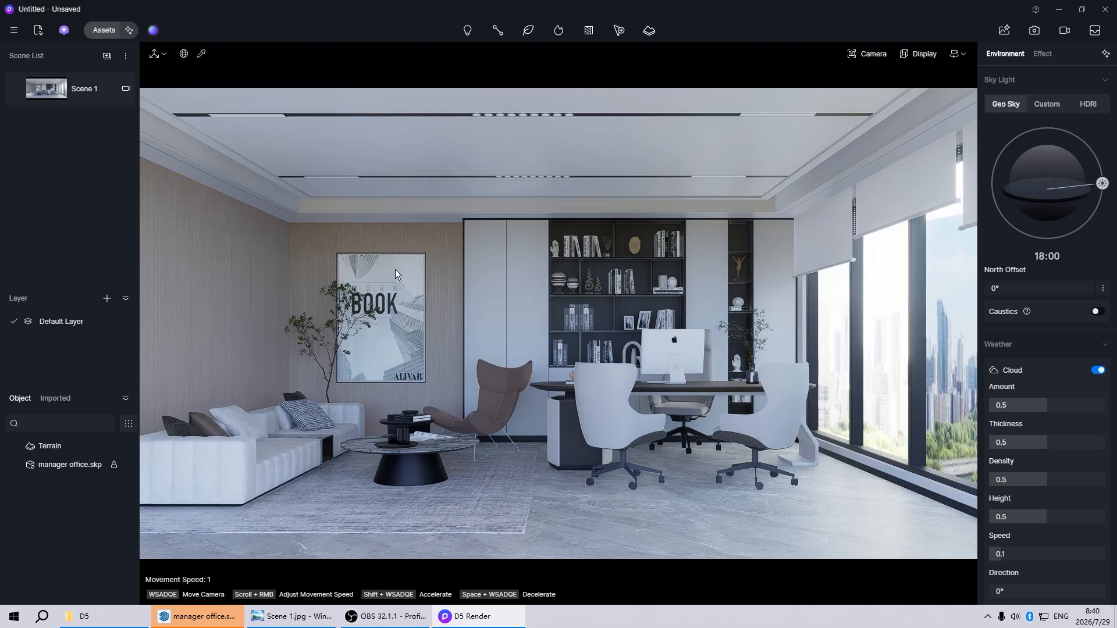
- Examine the office shell, window backdrop and terrain from outside in Orbit navigation, and return to the Scene 1 view
left_click(540, 310)
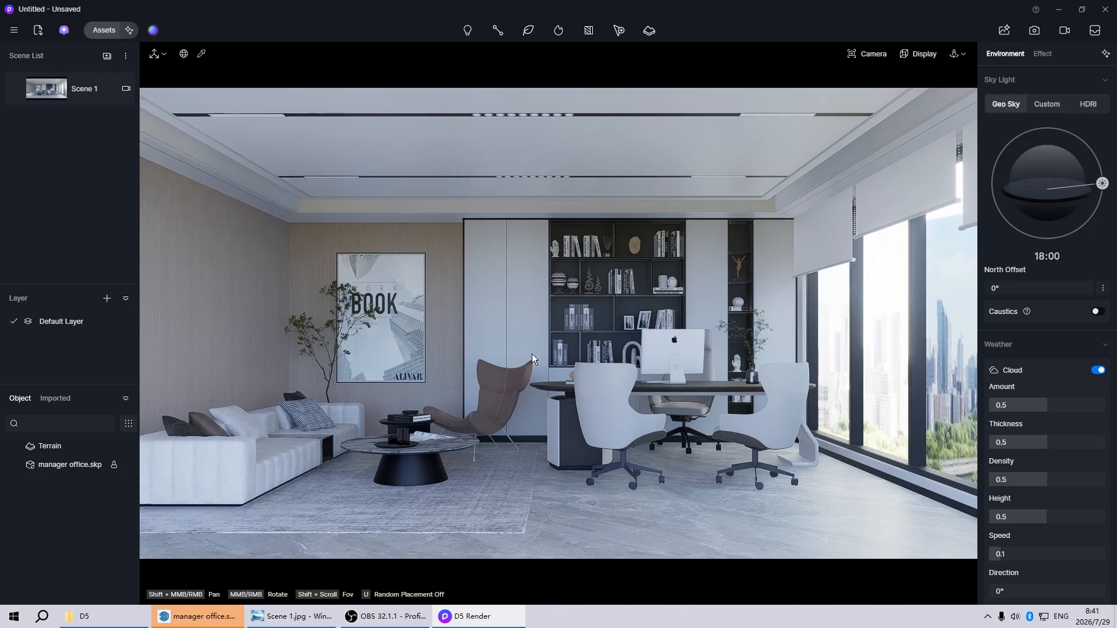
scroll(532, 354, "down", 10)
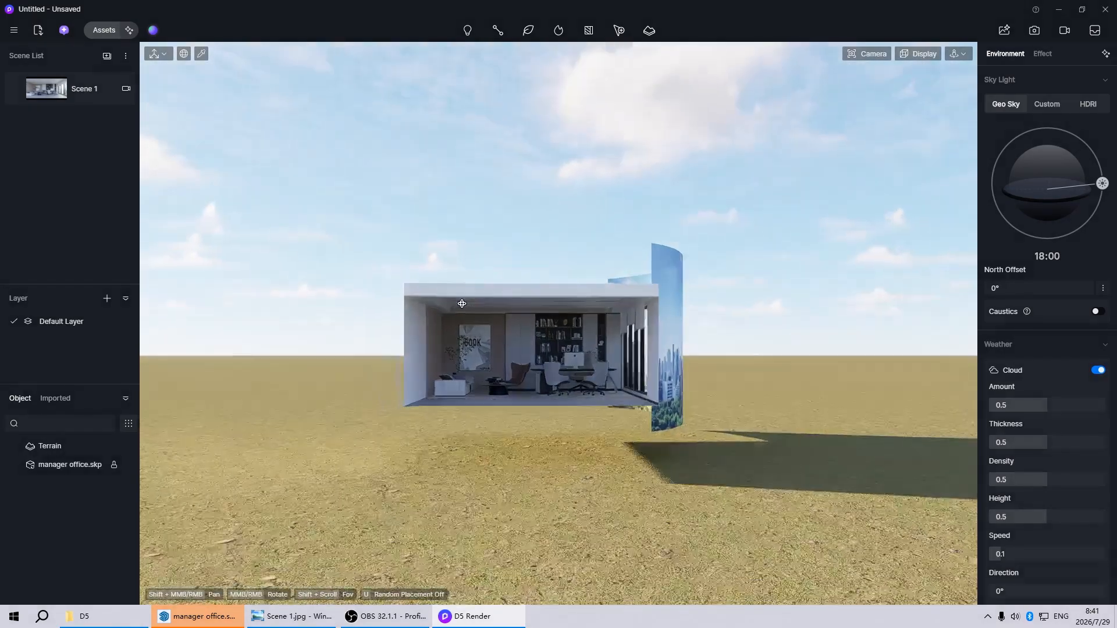
middle_click_drag(462, 303, 356, 331)
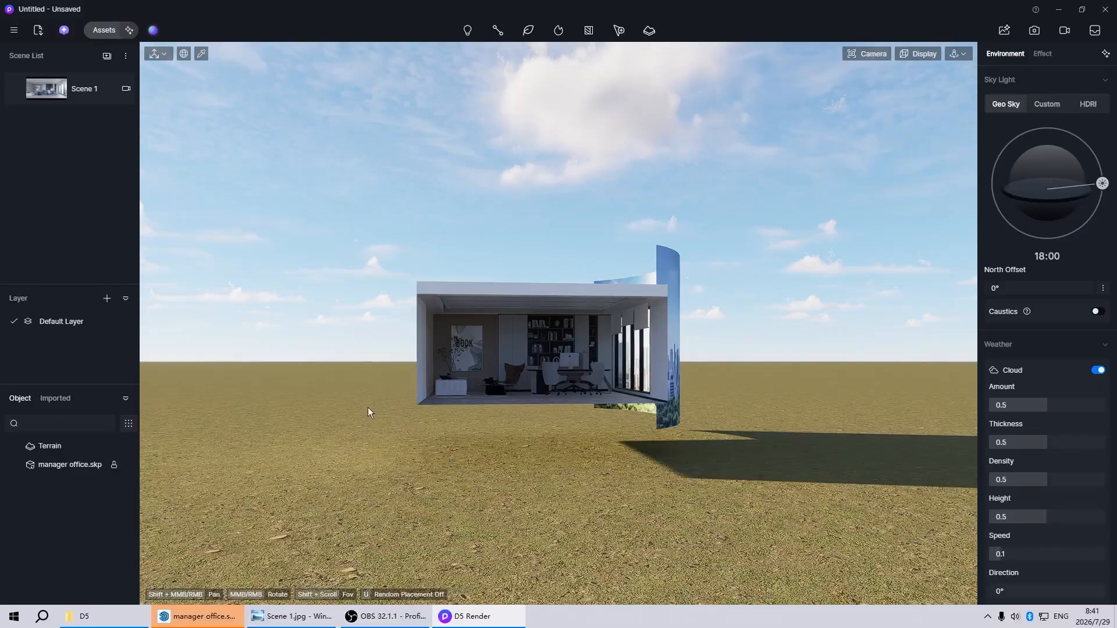
scroll(359, 390, "up", 8)
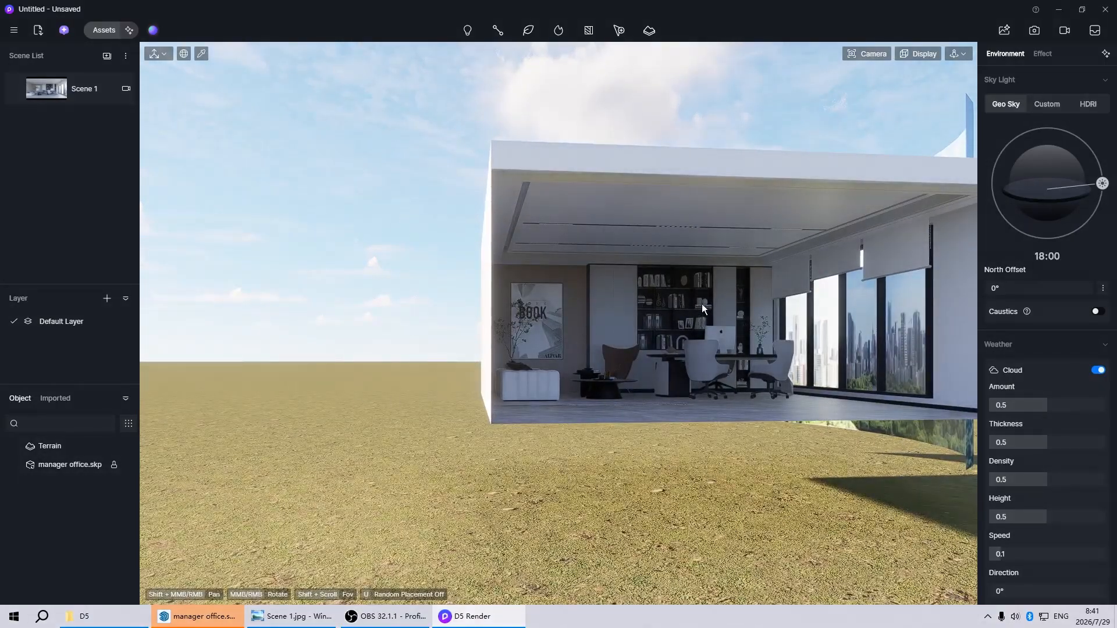
scroll(675, 291, "up", 6)
scroll(654, 276, "down", 10)
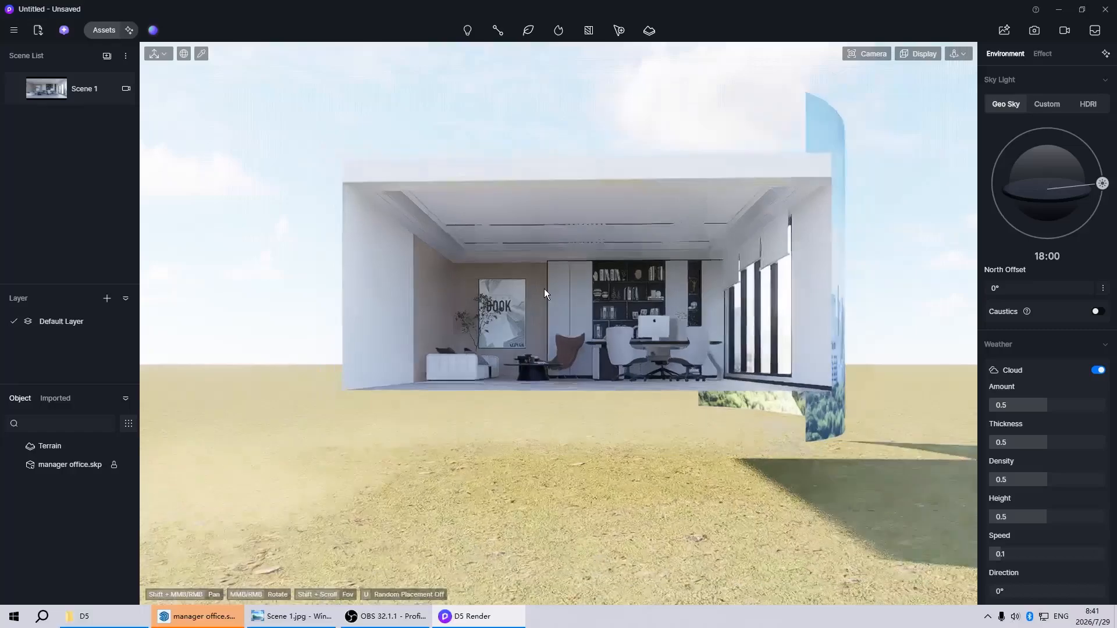
scroll(613, 302, "up", 10)
scroll(536, 300, "down", 2)
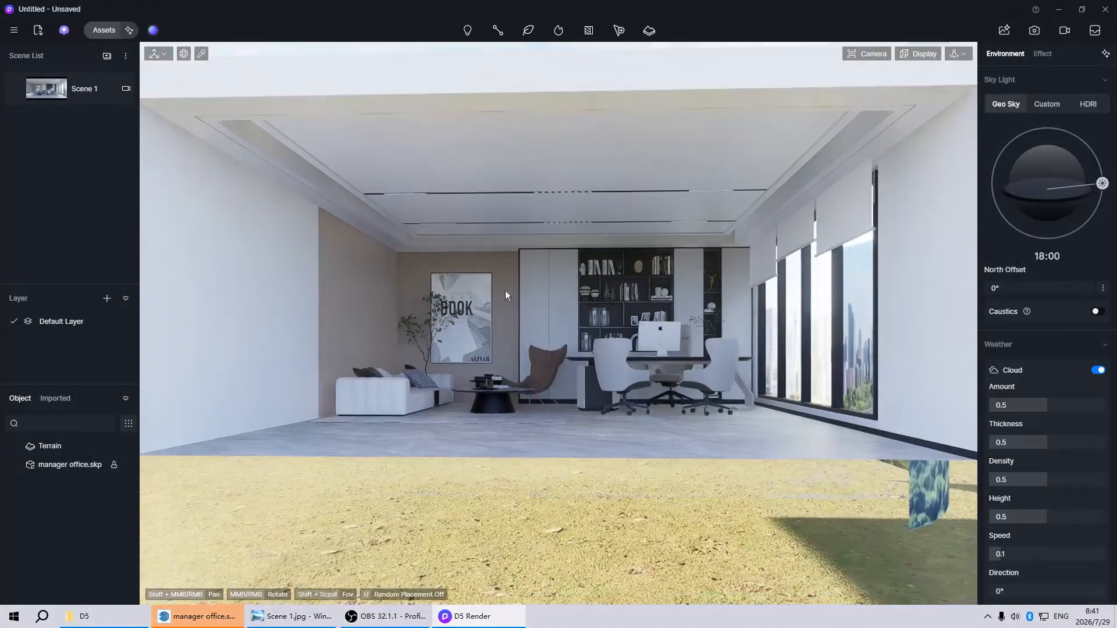
left_click(48, 89)
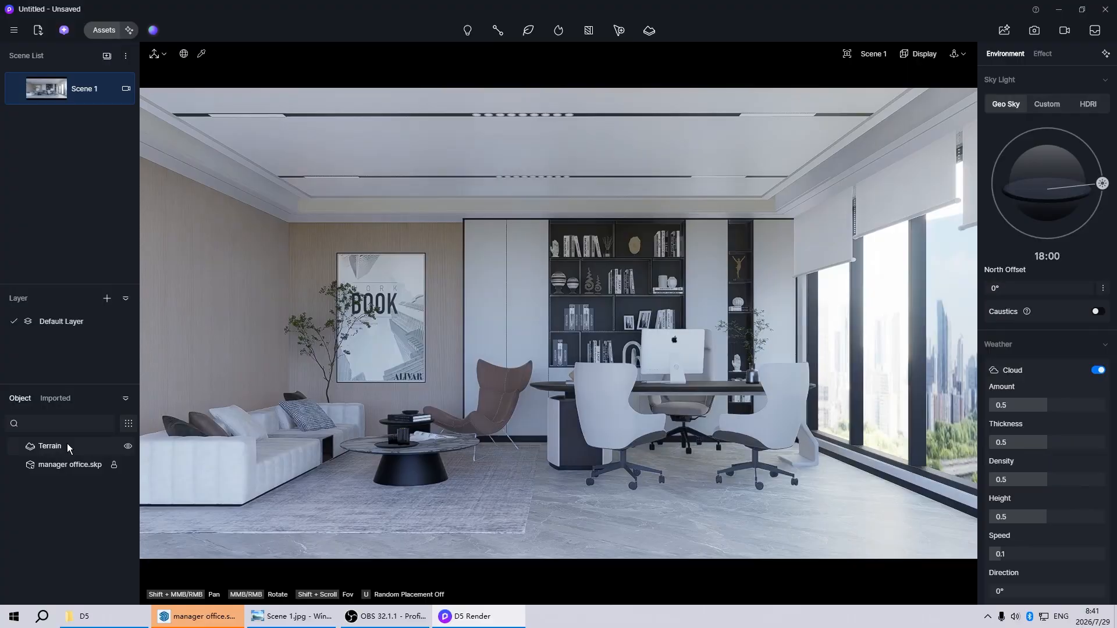
- Delete the Terrain object from the project
right_click(68, 444)
left_click(87, 456)
left_click(551, 291)
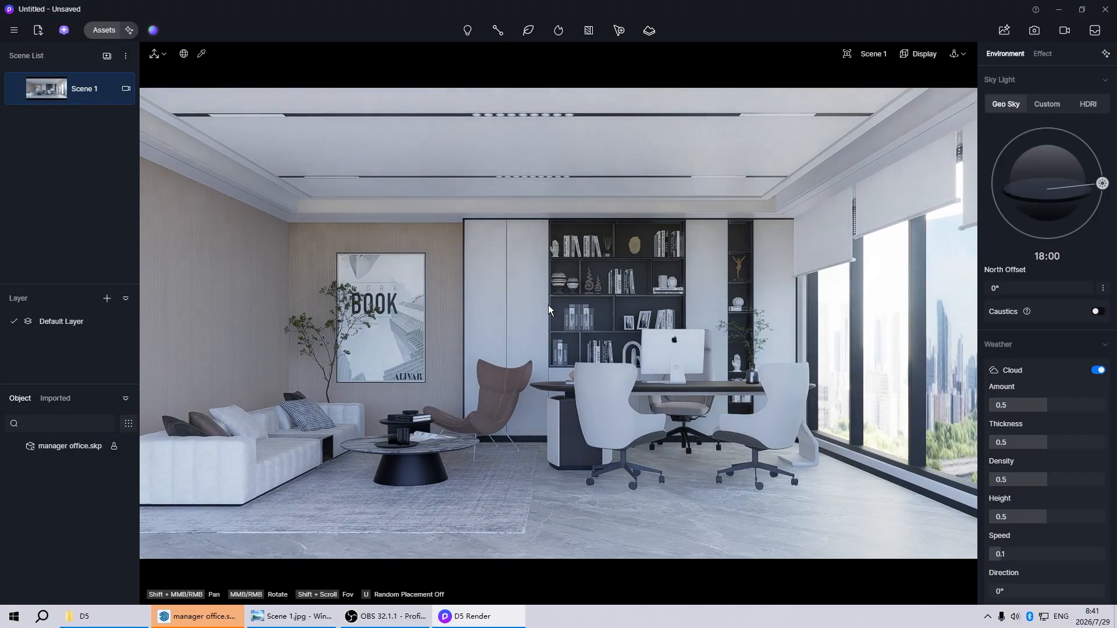
- Turn off automatic exposure compensation and set the exposure to -0.4, keeping the Scene 1 view
left_click(1043, 54)
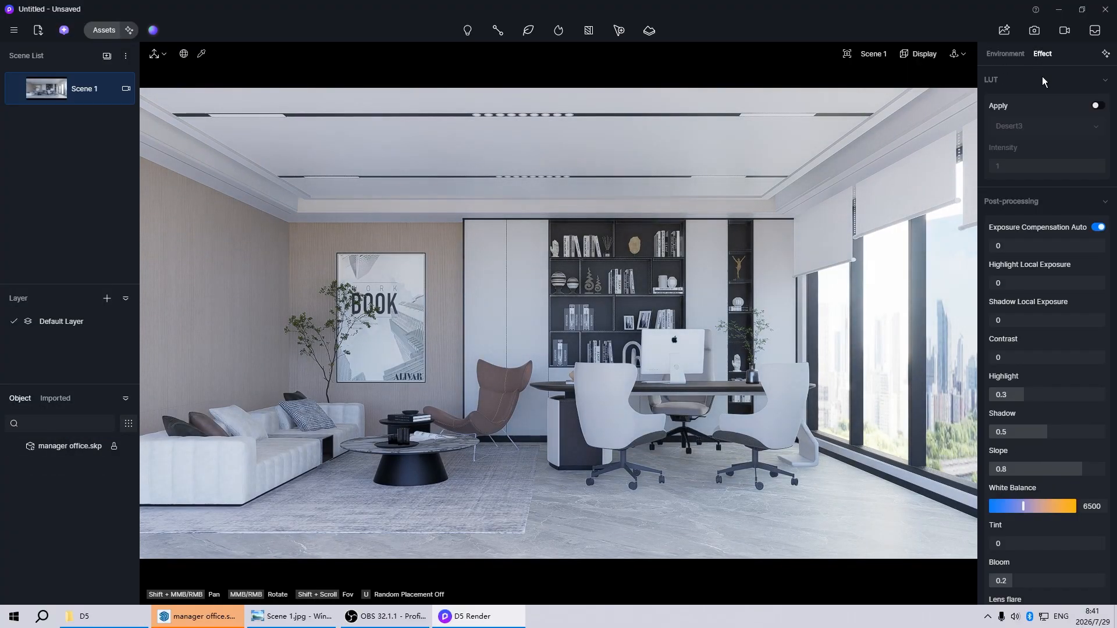
left_click(1098, 229)
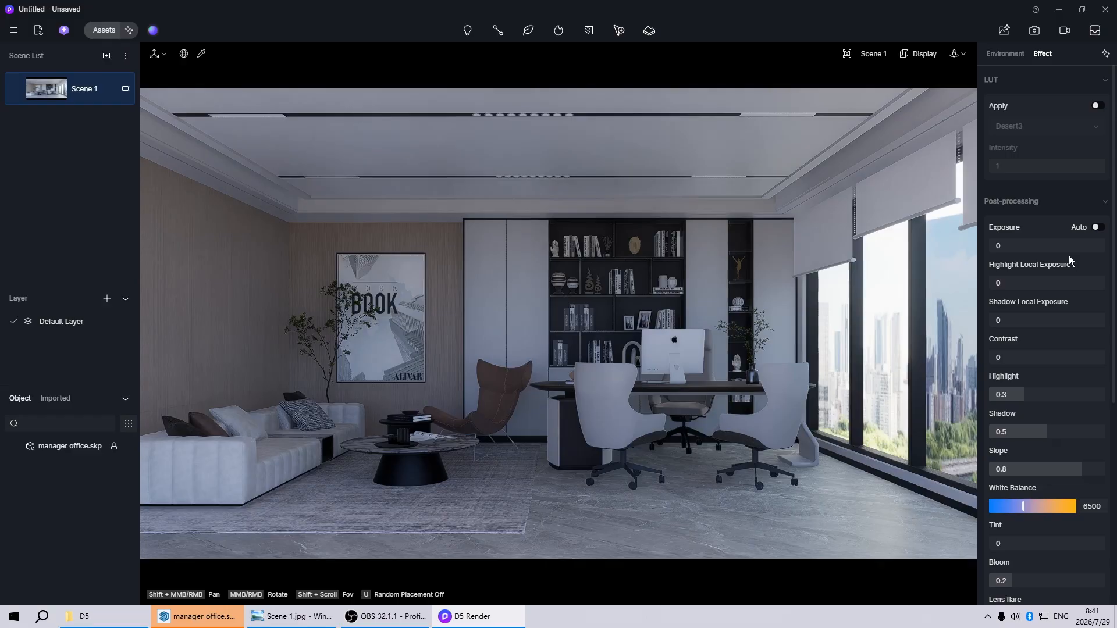
left_click_drag(1056, 248, 1033, 249)
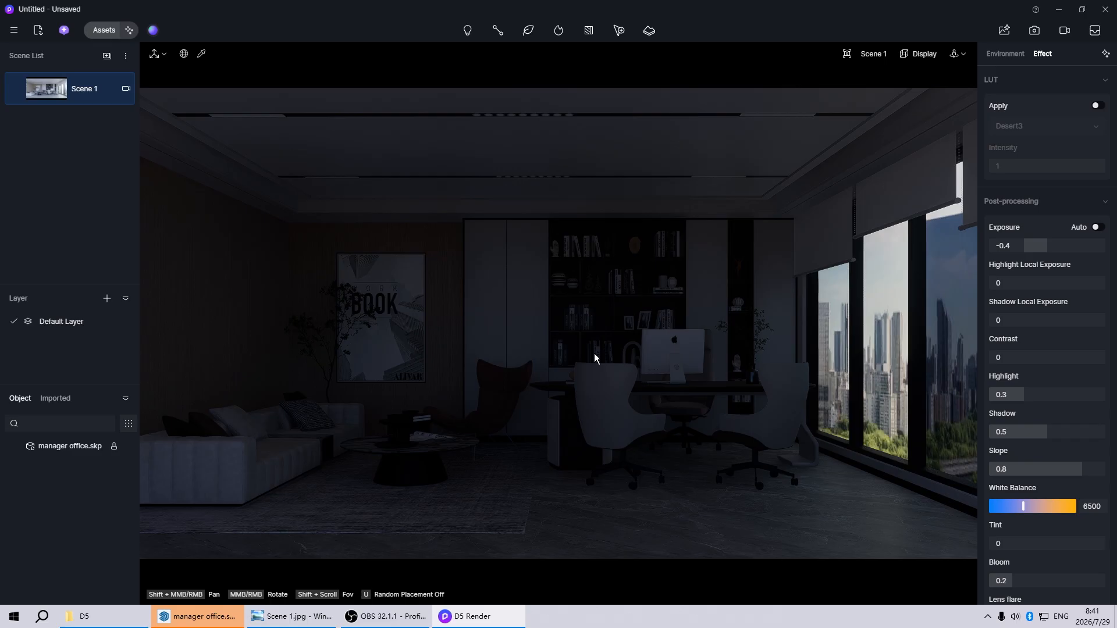
scroll(591, 372, "down", 10)
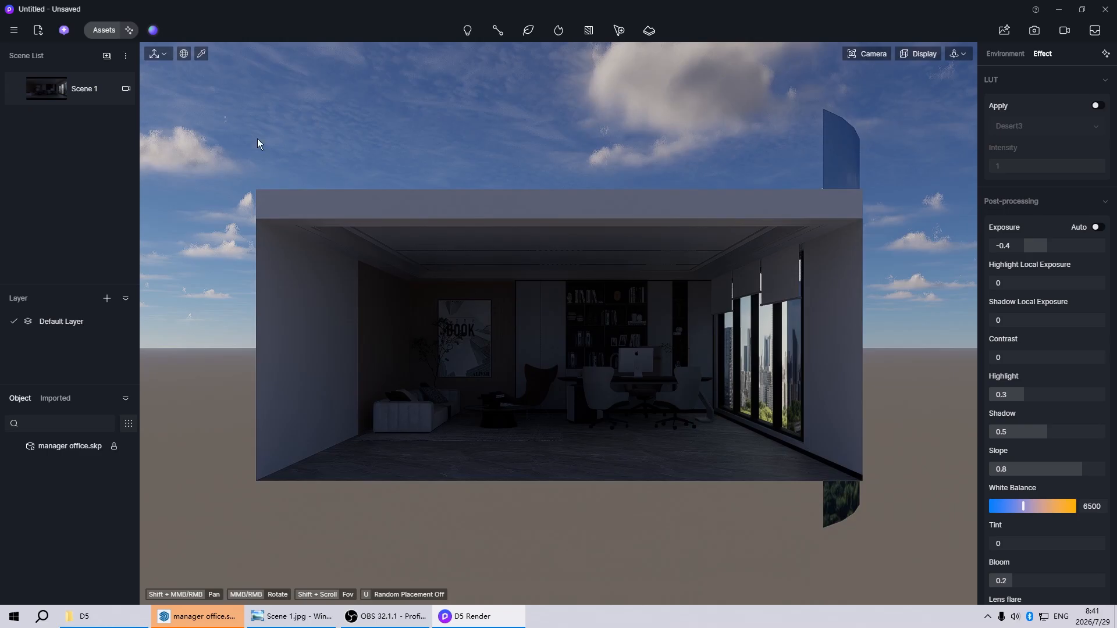
left_click(46, 82)
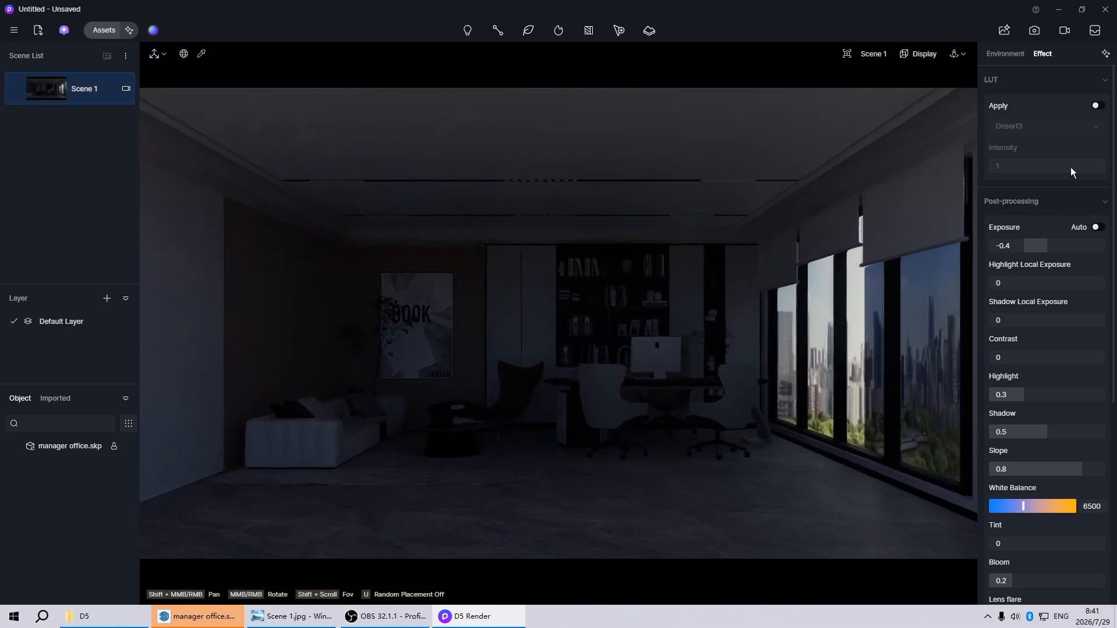
- Switch the sky light to the custom HDRI Pure Studio 6 and update Scene 1
left_click(1005, 53)
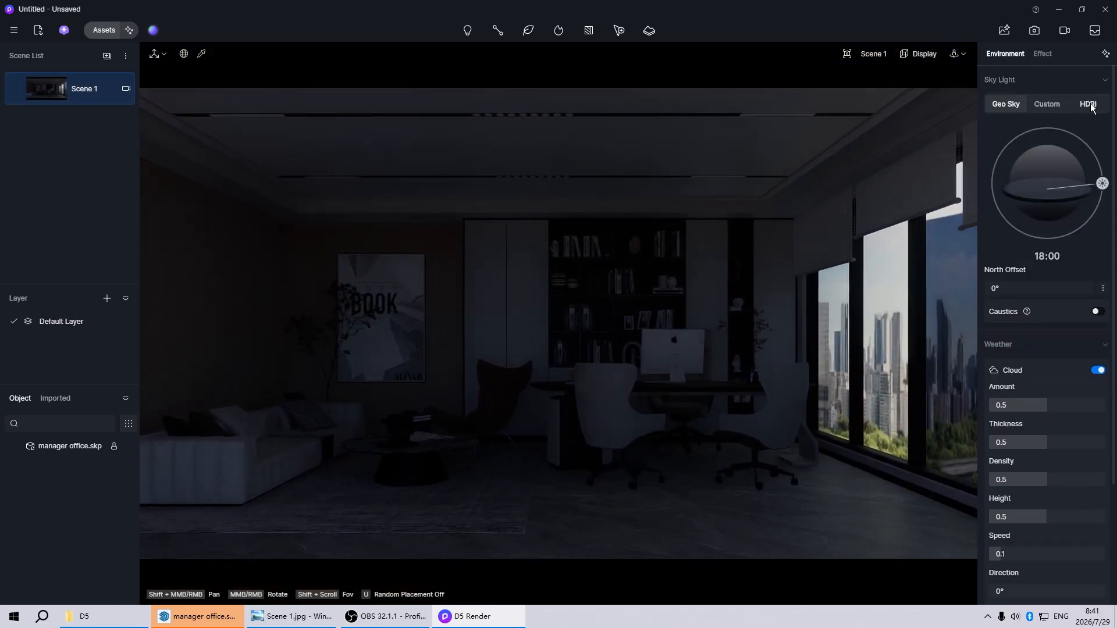
left_click(1088, 104)
left_click(1015, 128)
left_click(1012, 187)
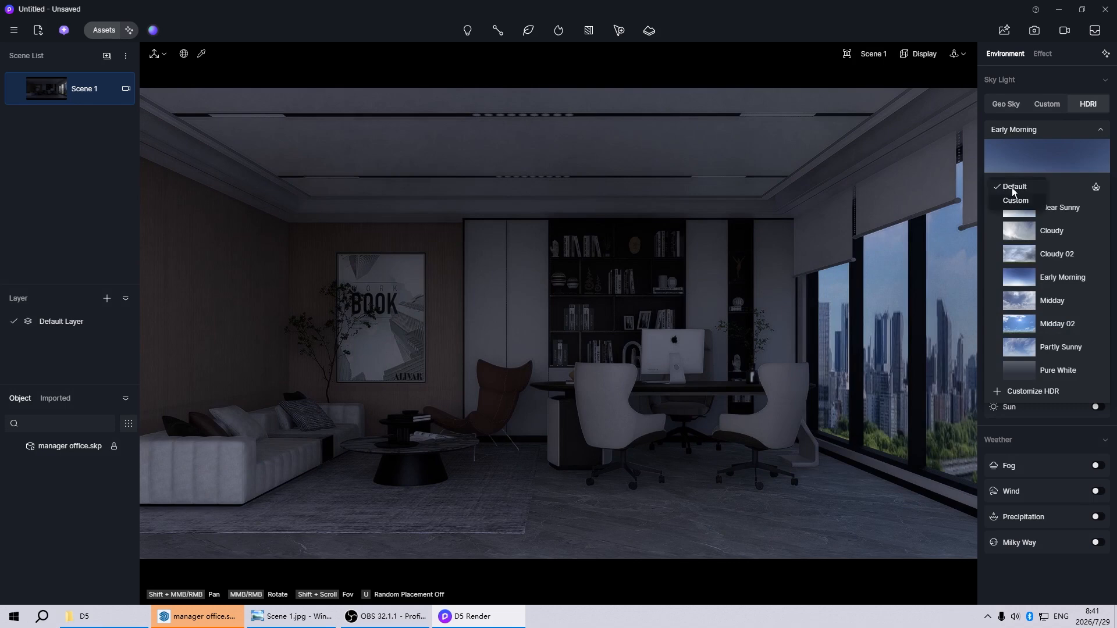
left_click(1015, 201)
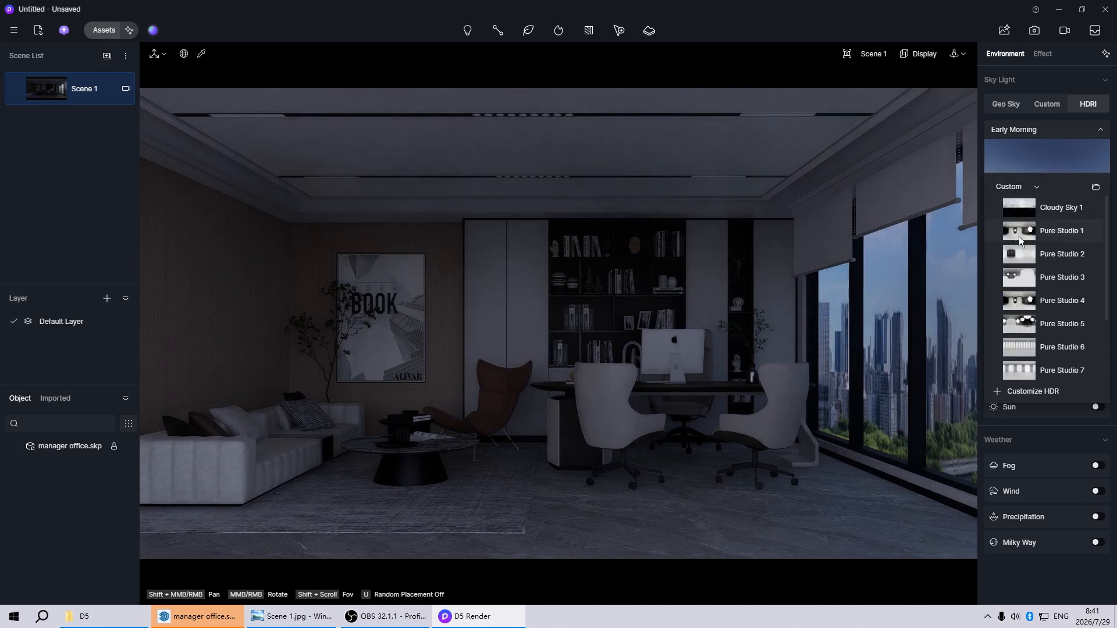
left_click(1023, 348)
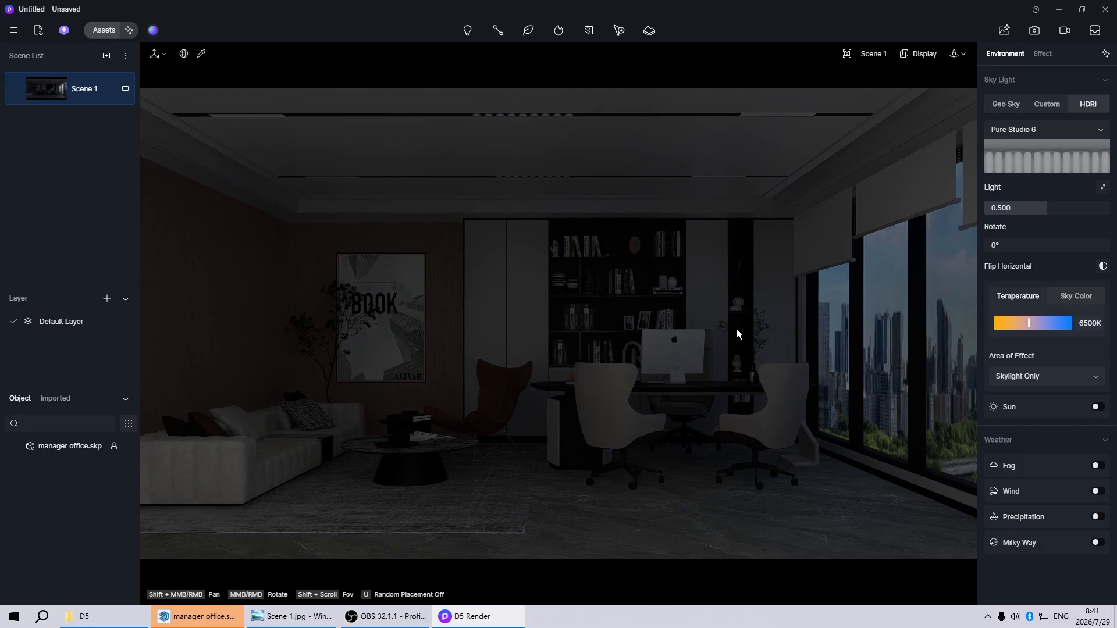
left_click(15, 92)
- Make the material of the curved city backdrop outside the windows invisible in raytracing
scroll(386, 364, "down", 10)
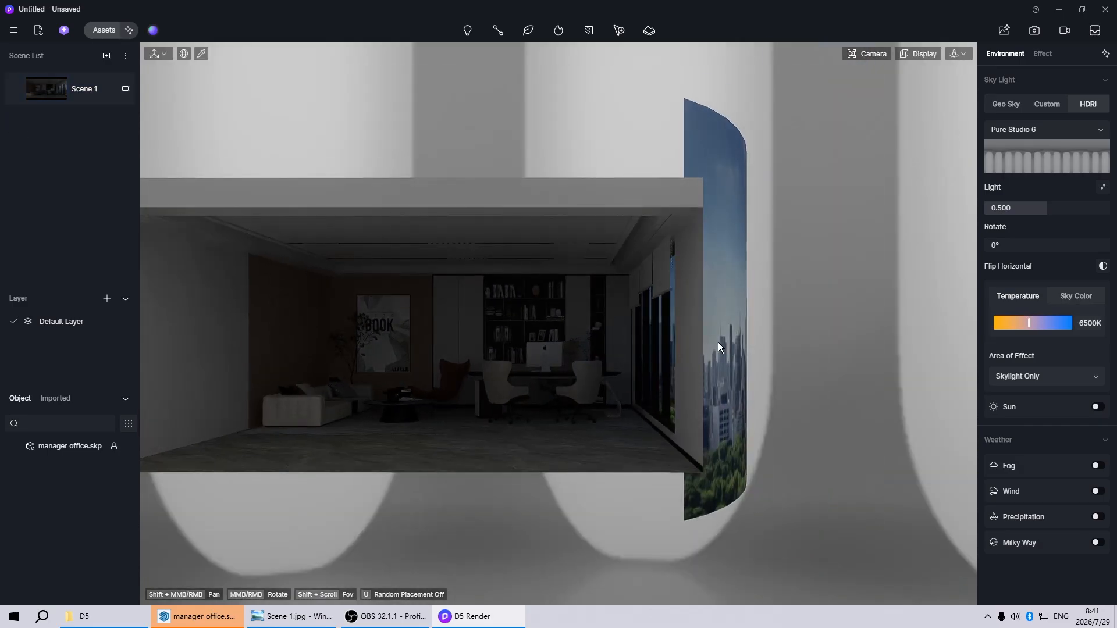
left_click(718, 342)
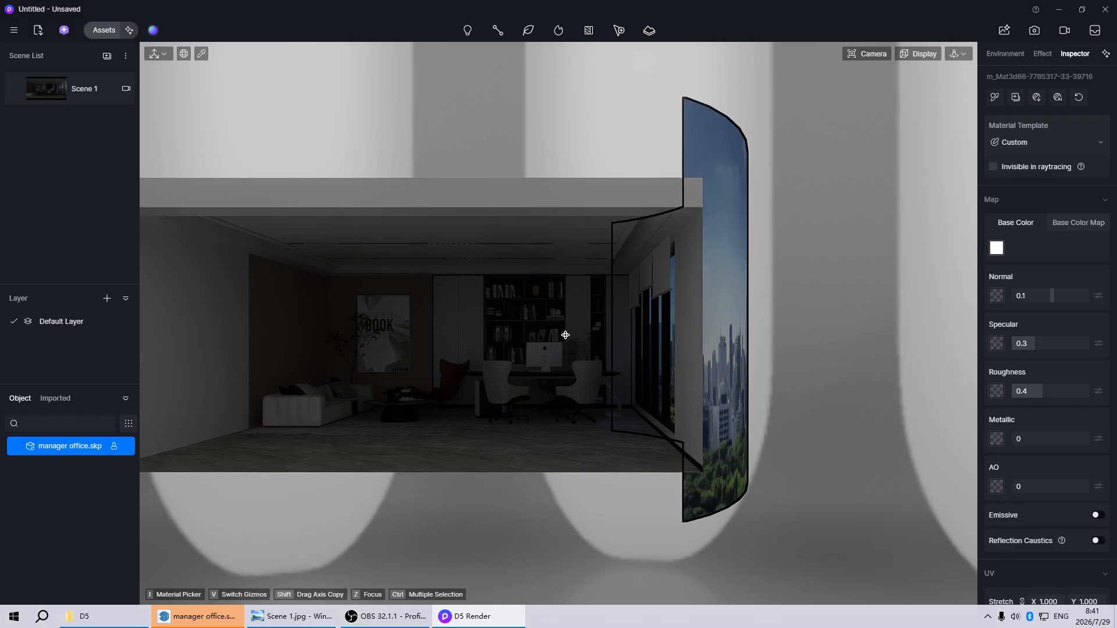
middle_click_drag(564, 334, 708, 363)
scroll(707, 363, "up", 2)
scroll(709, 366, "down", 2)
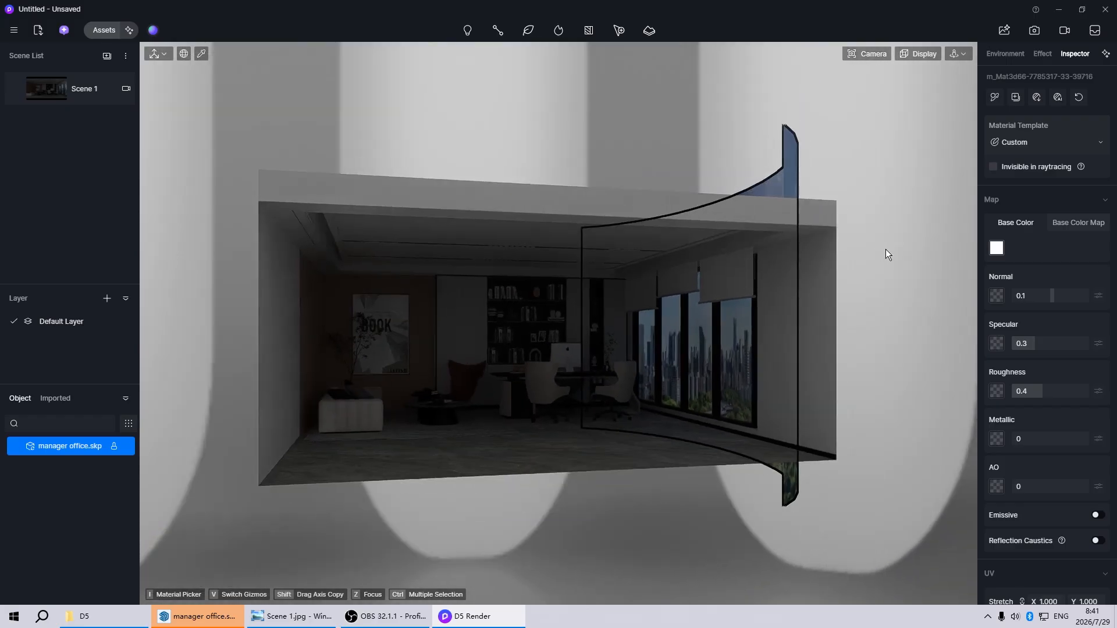
scroll(890, 272, "up", 2)
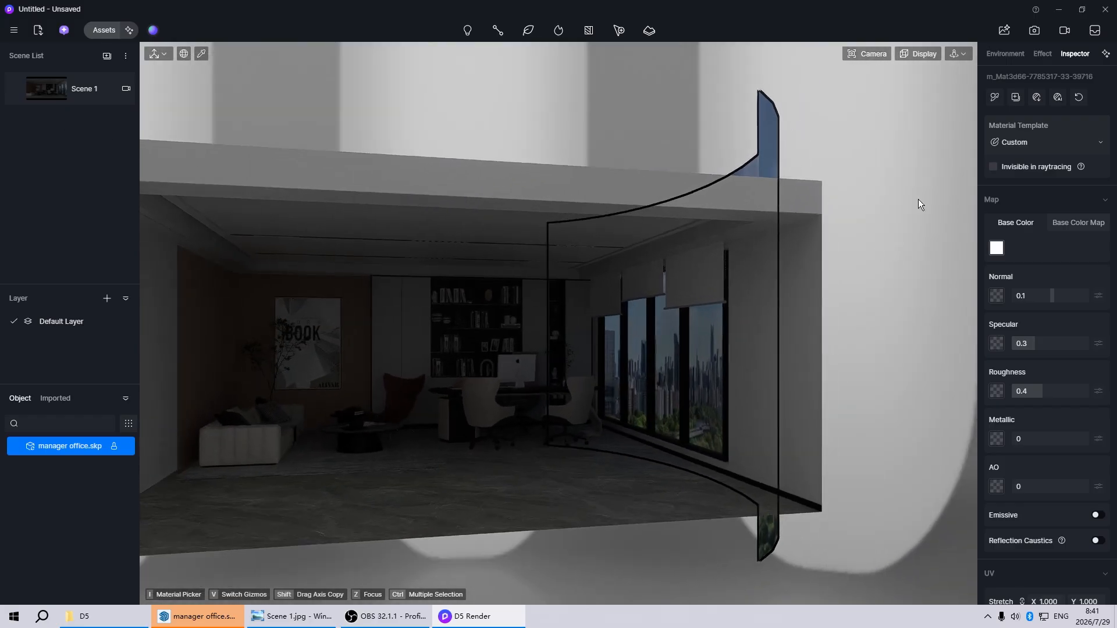
left_click(997, 166)
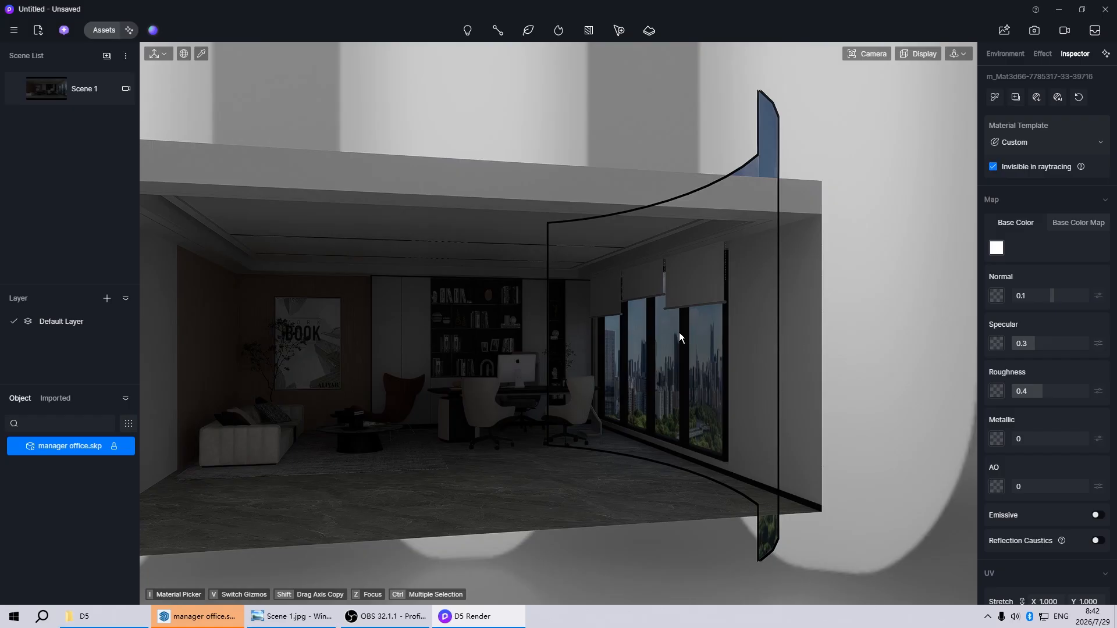
scroll(679, 333, "up", 6)
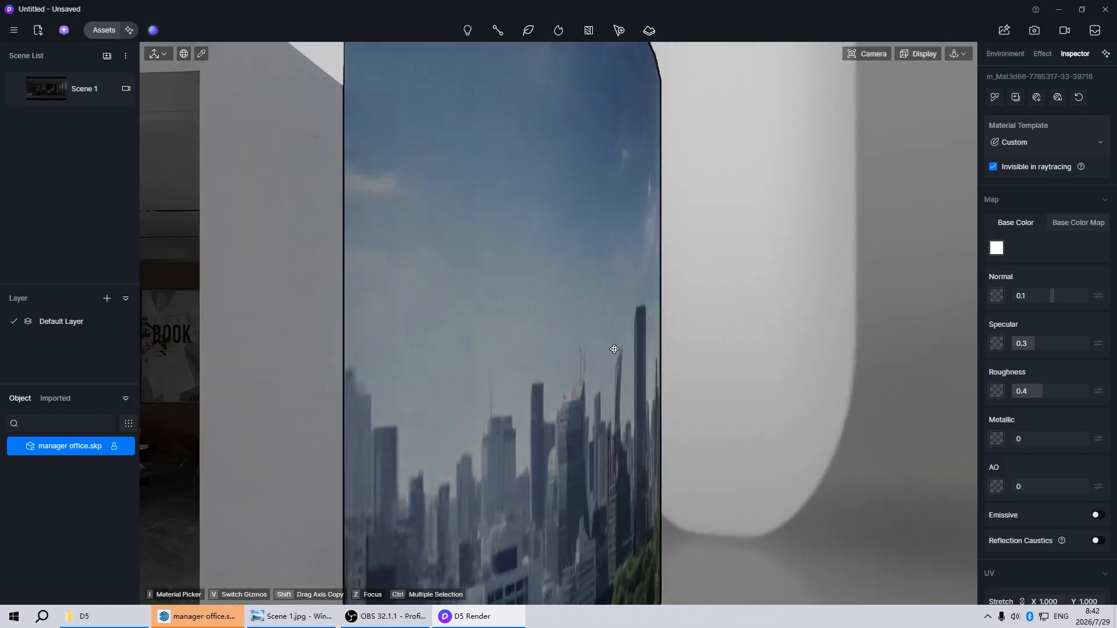
scroll(614, 350, "down", 8)
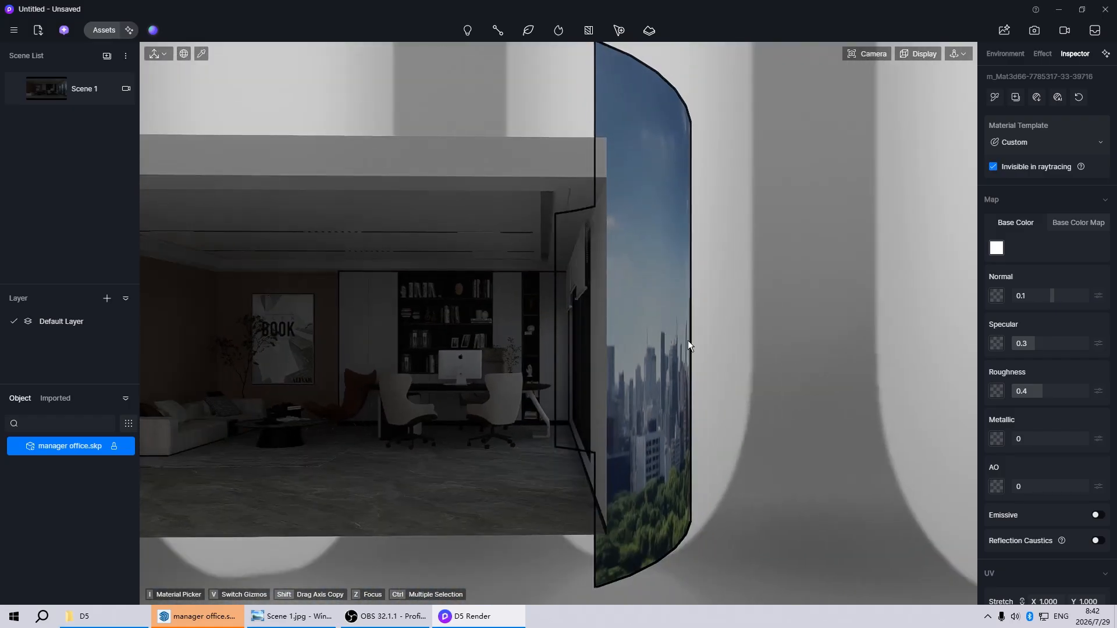
right_click_drag(749, 420, 616, 345)
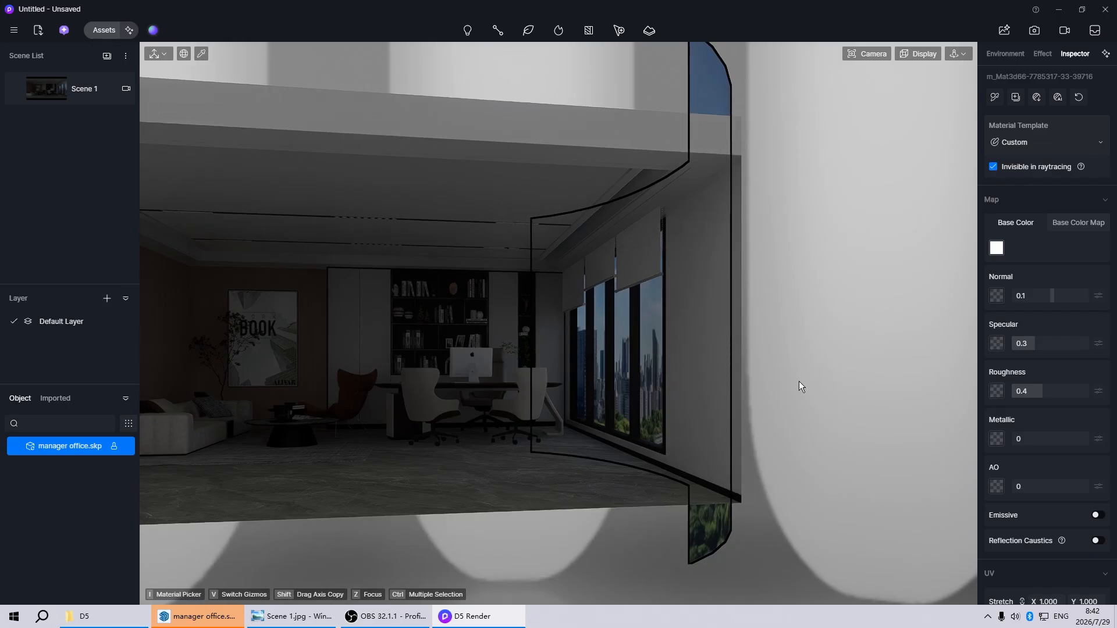
- Make the city backdrop material emissive with an intensity of 10 and return to the Scene 1 view
scroll(800, 384, "down", 5)
left_click(1097, 515)
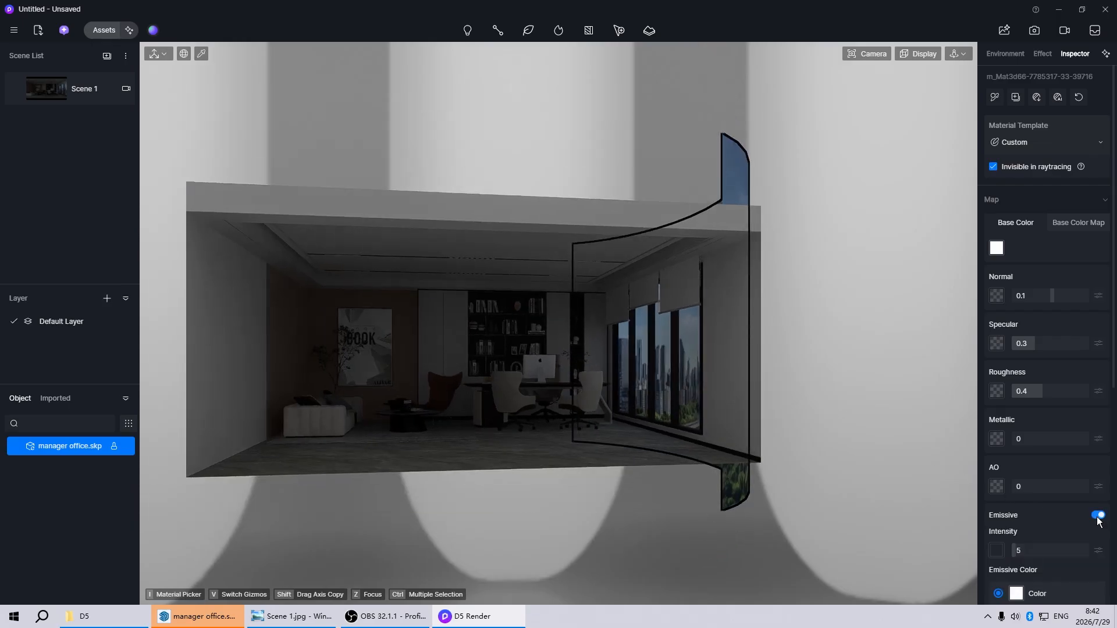
scroll(1045, 519, "down", 2)
left_click(1048, 446)
type("1")
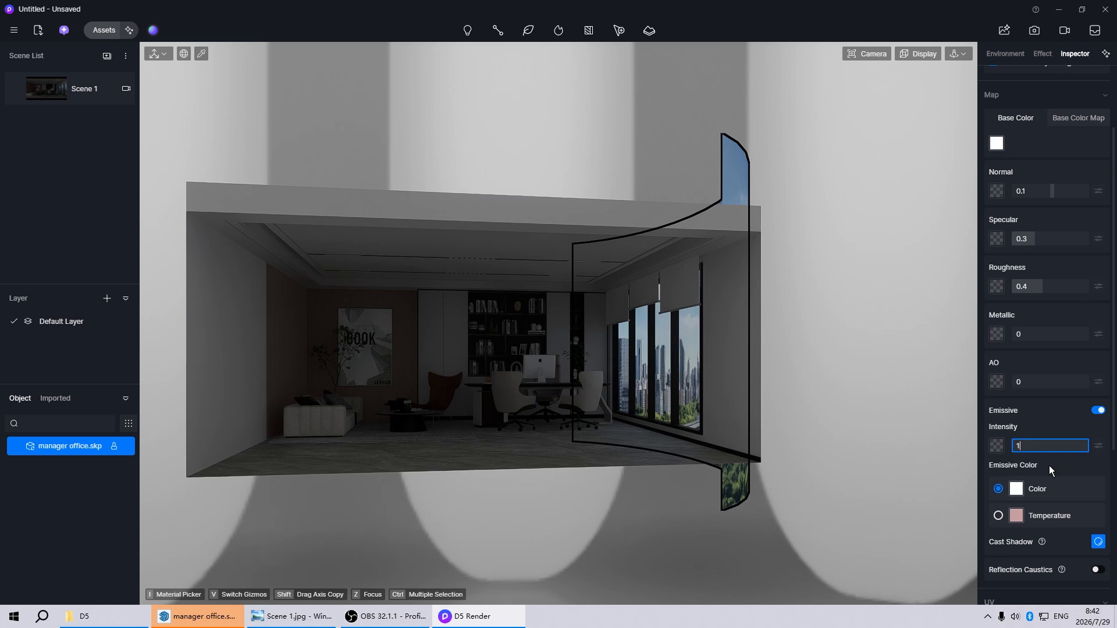
type("0")
key("Return")
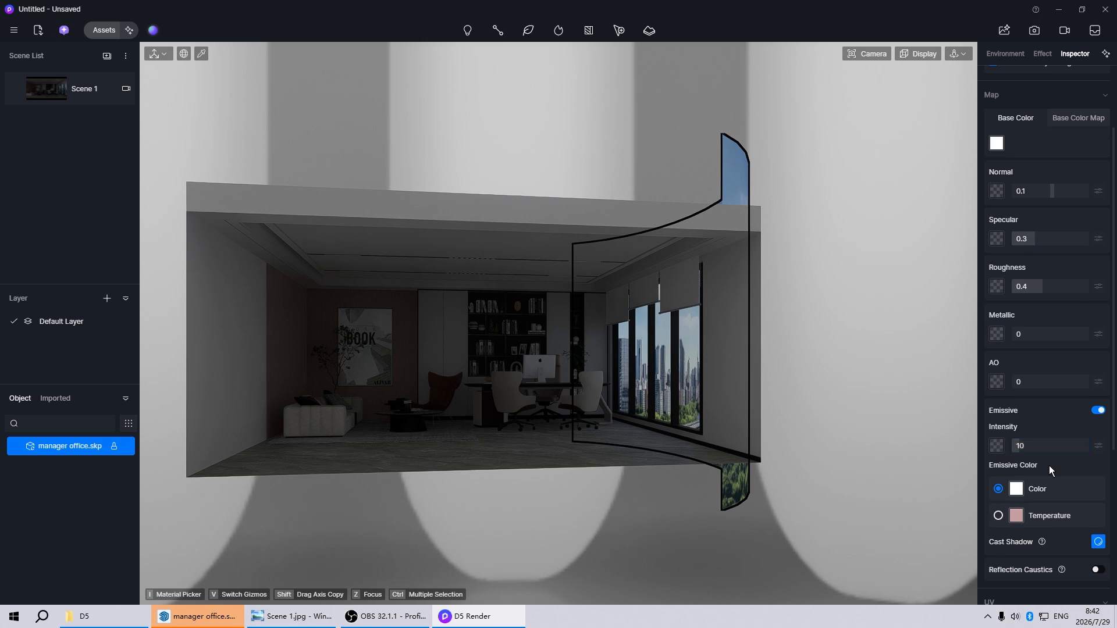
left_click(807, 344)
left_click(37, 94)
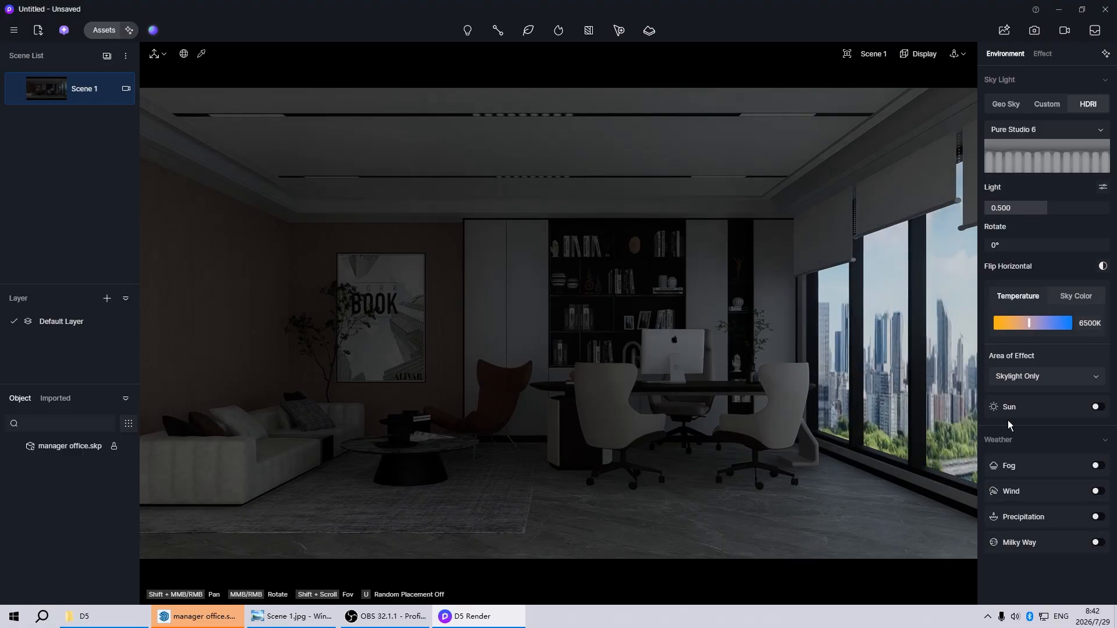
- Enable the sun for the HDRI sky and set its disk radius to 10
left_click(1096, 407)
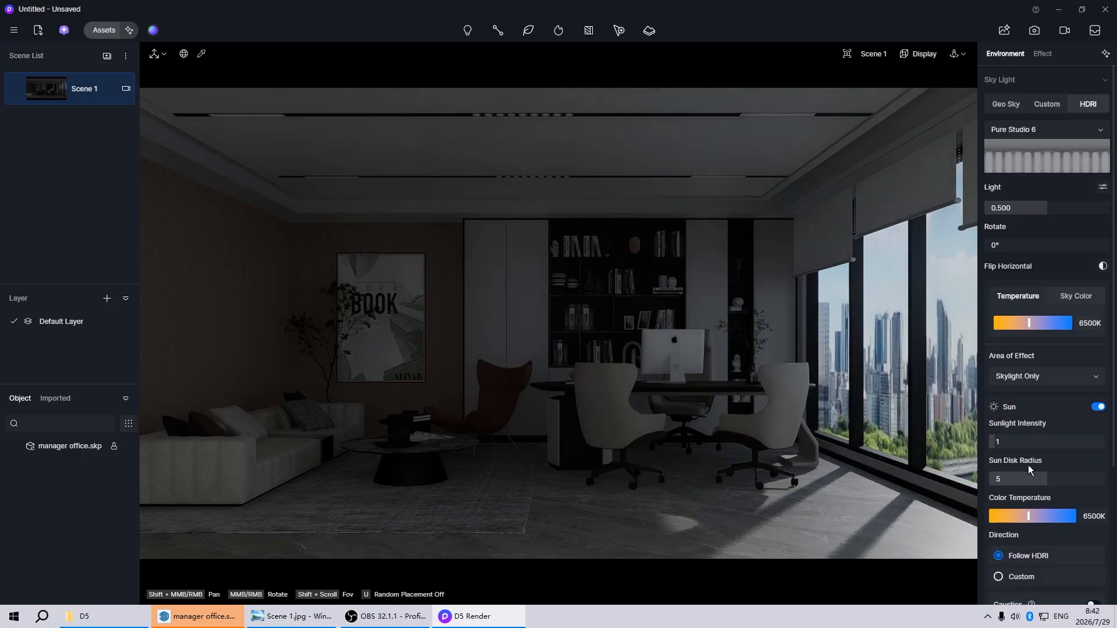
left_click_drag(1042, 481, 1105, 481)
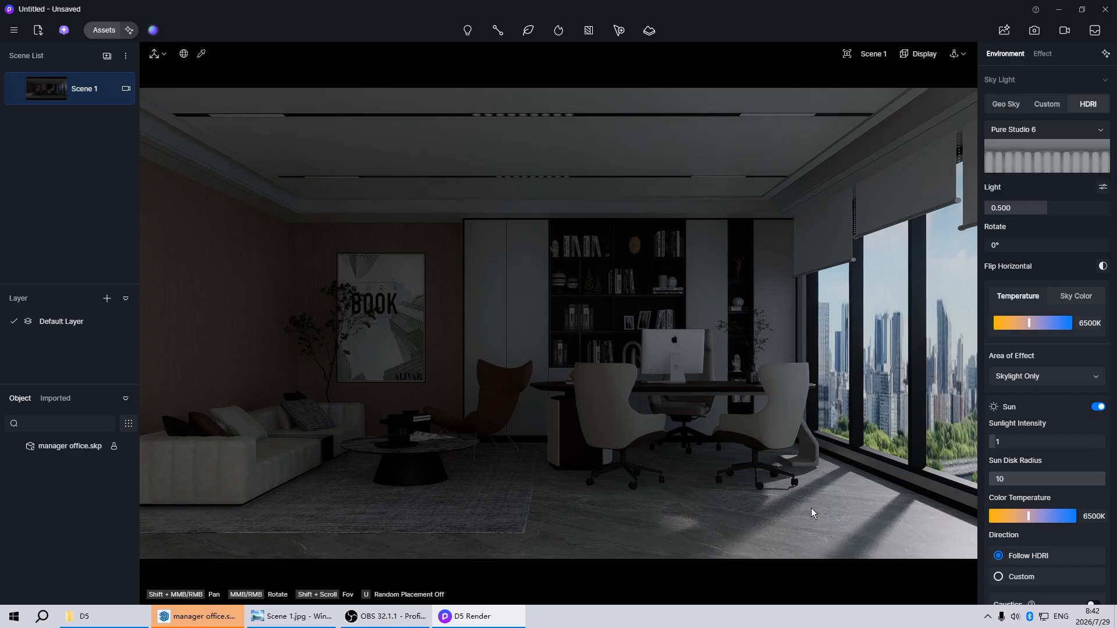
- Give the sun a custom direction with altitude 20 and azimuth 90, and update Scene 1
scroll(1040, 458, "down", 3)
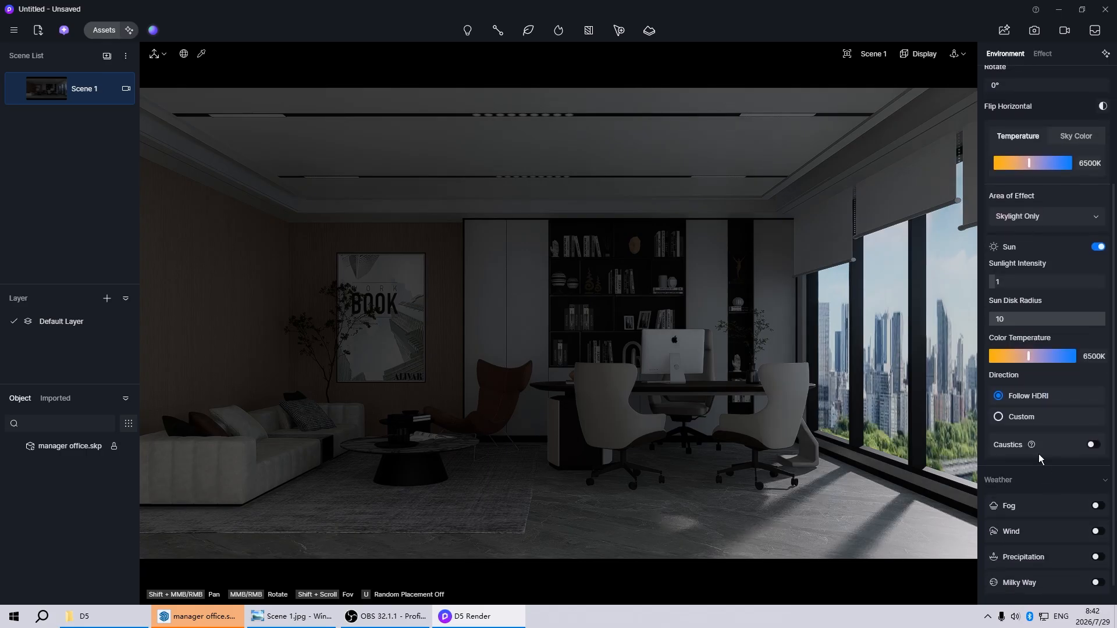
left_click(999, 417)
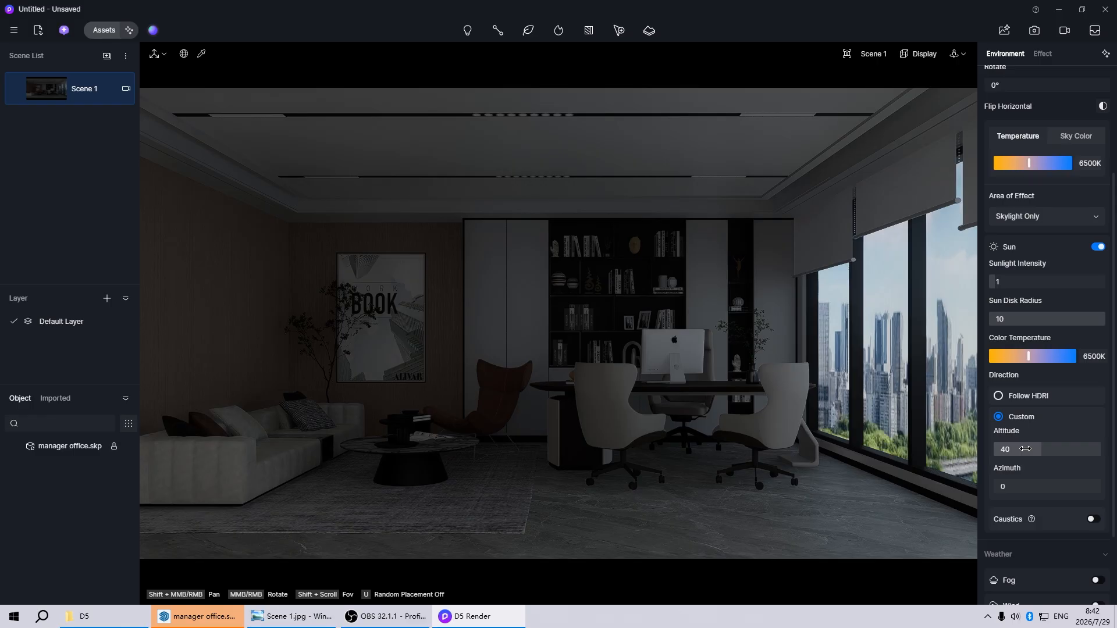
left_click(1025, 449)
key("Return")
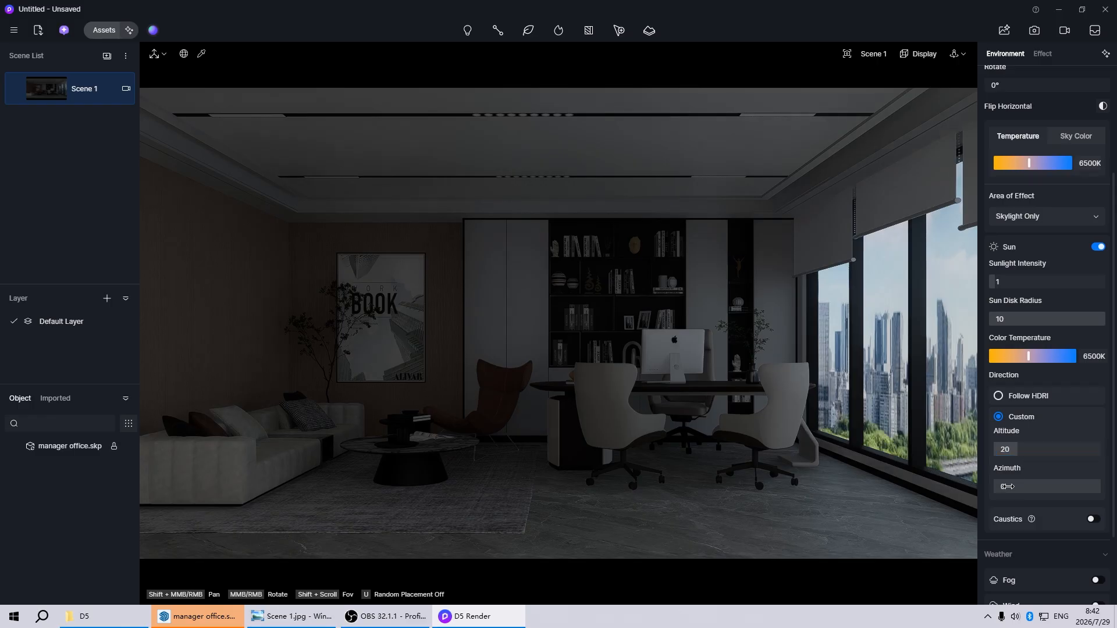
left_click_drag(1002, 487, 1031, 489)
left_click(1031, 489)
type("90")
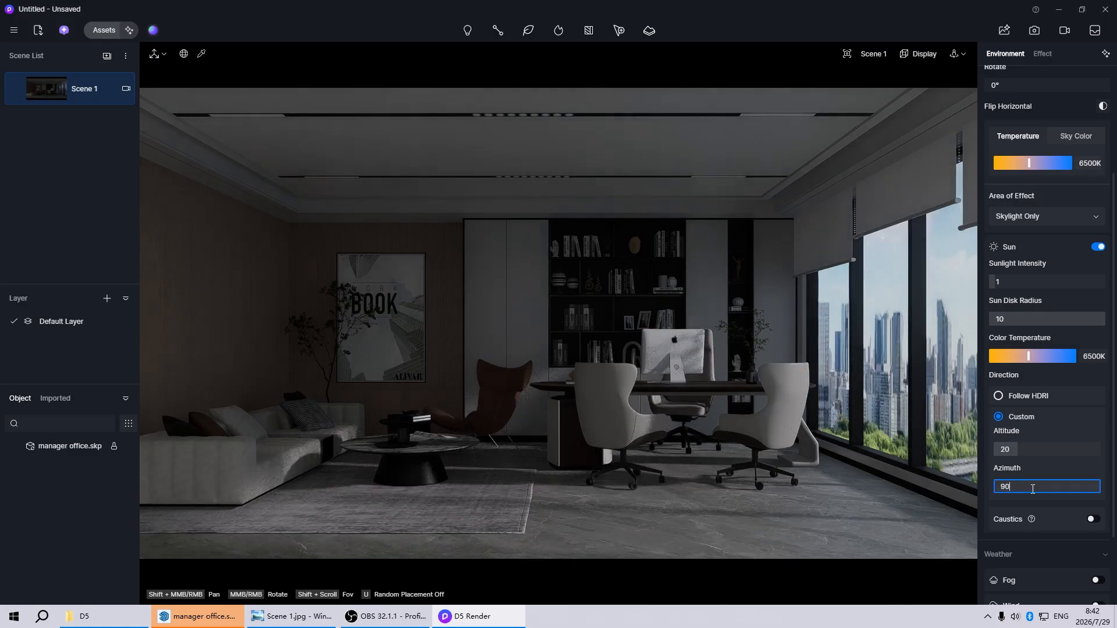
key("Return")
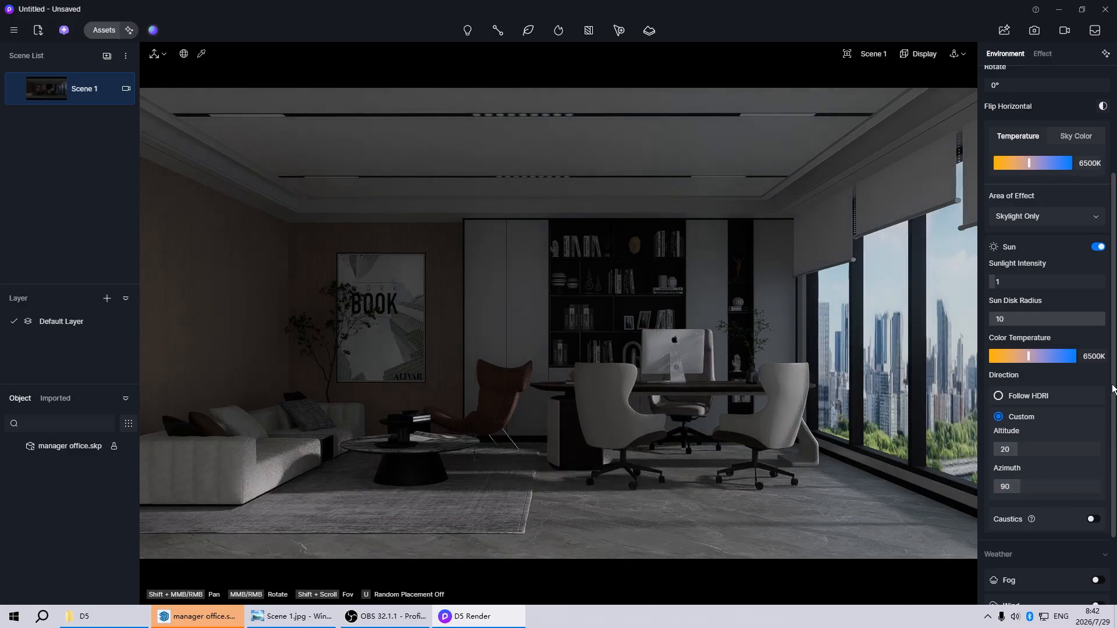
scroll(1053, 498, "up", 4)
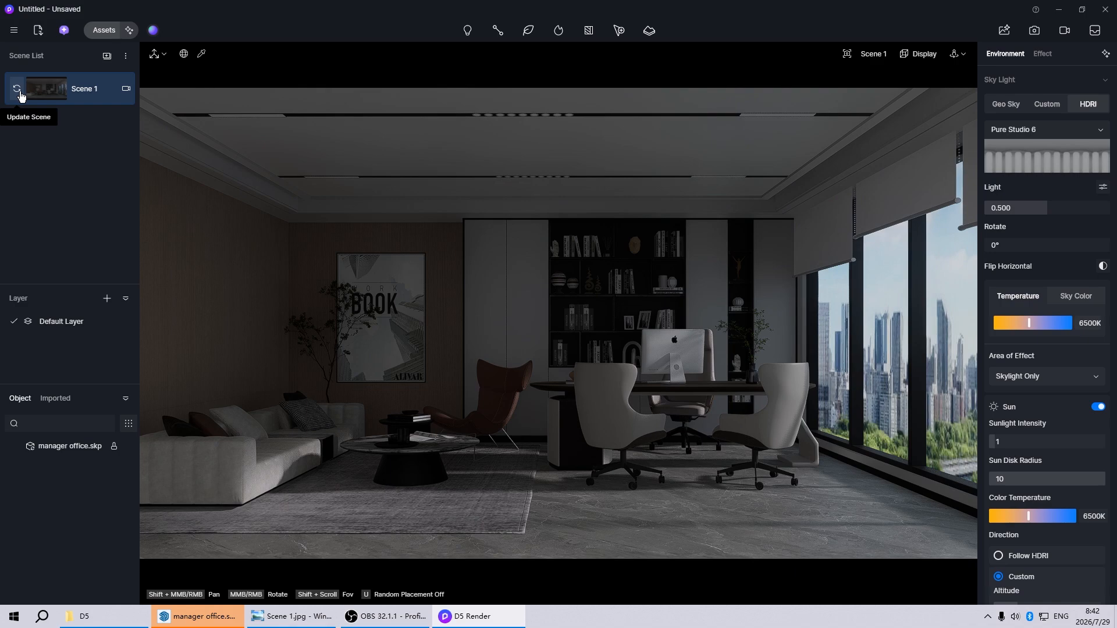
left_click(14, 89)
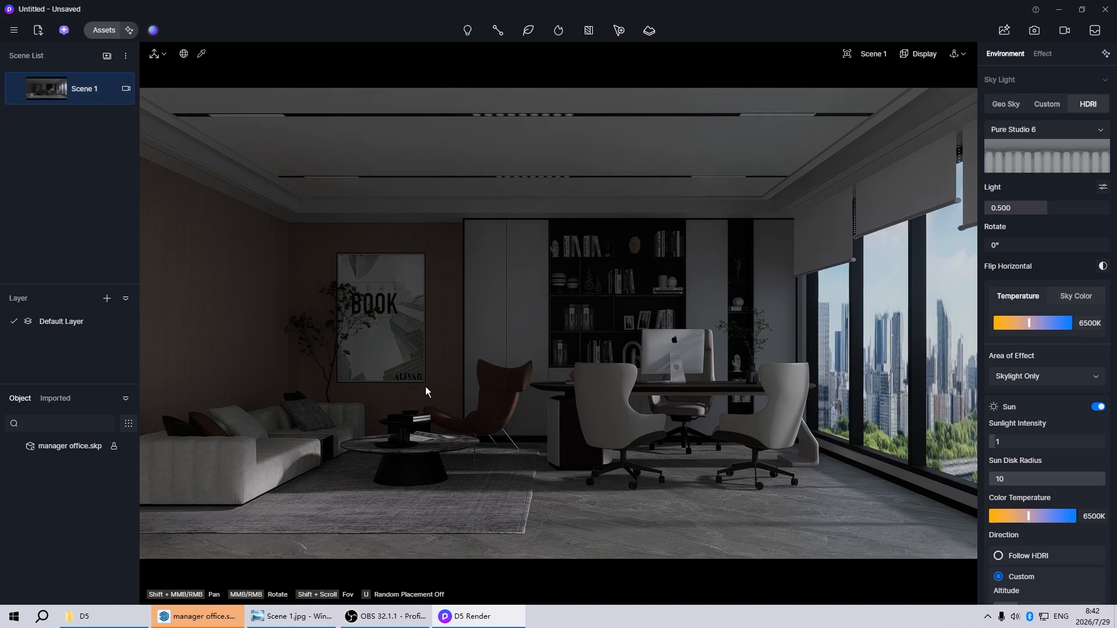
- Place a rectangular light on the floor in front of the office windows
scroll(359, 400, "down", 4)
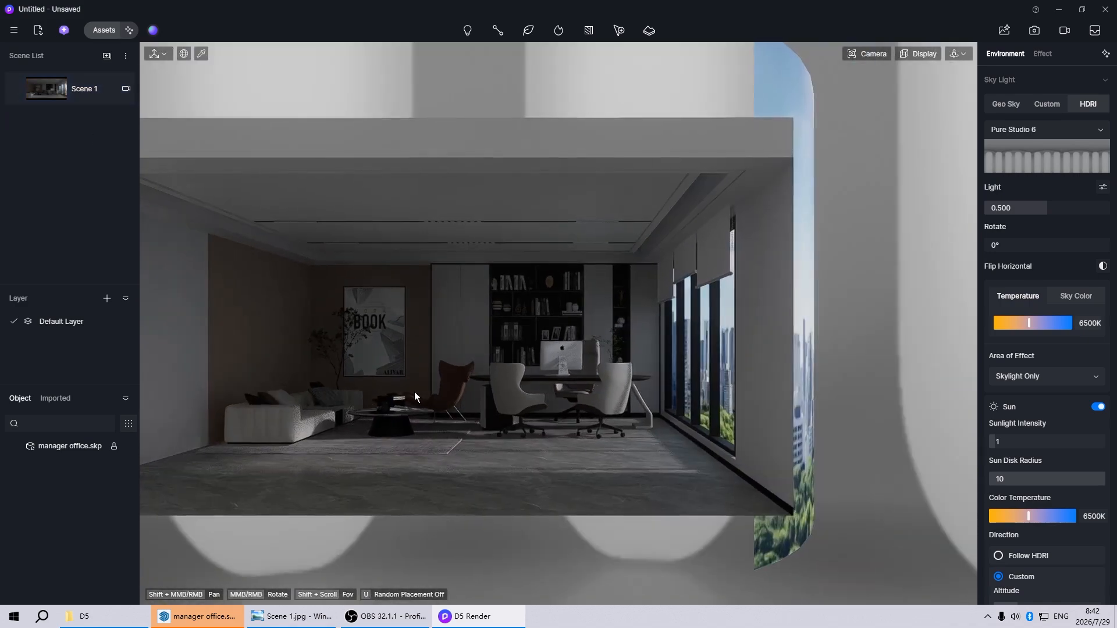
middle_click_drag(414, 392, 598, 396)
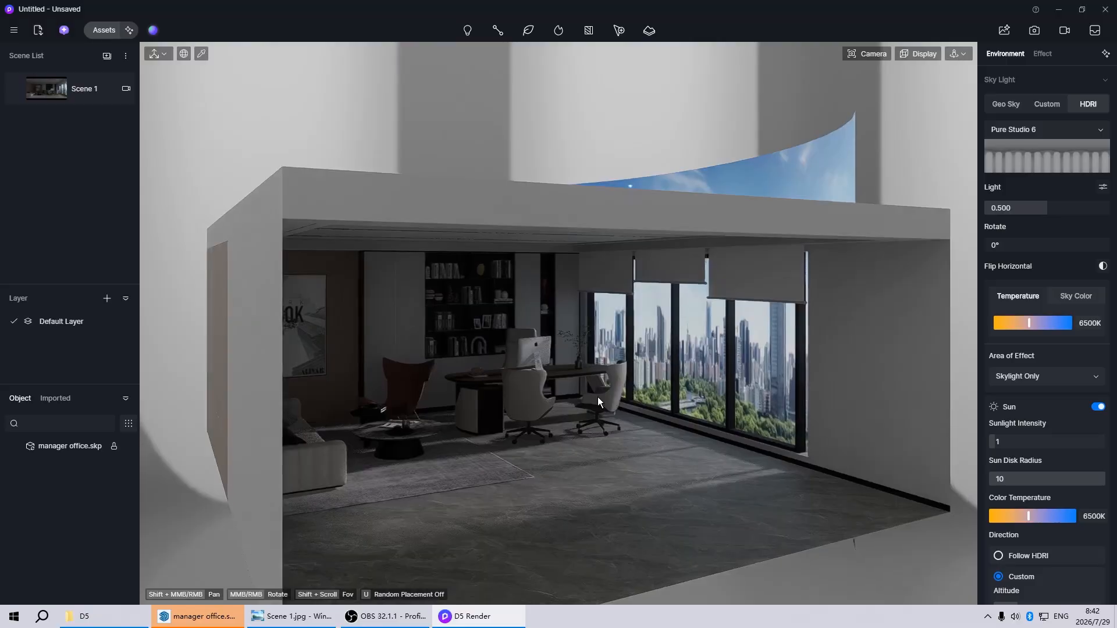
scroll(753, 392, "up", 5)
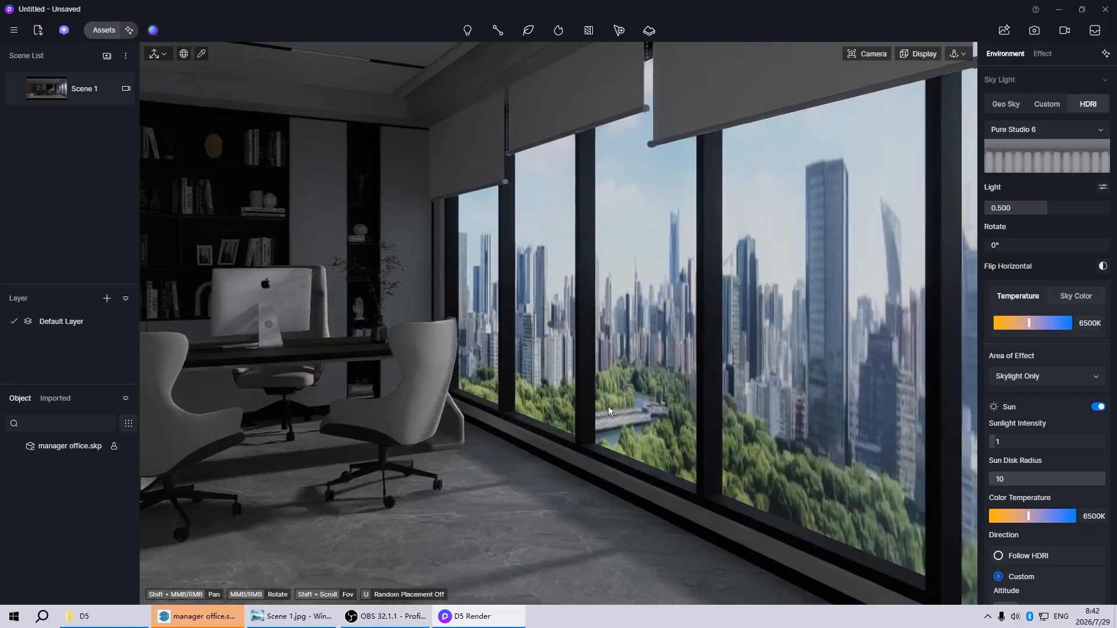
left_click(467, 31)
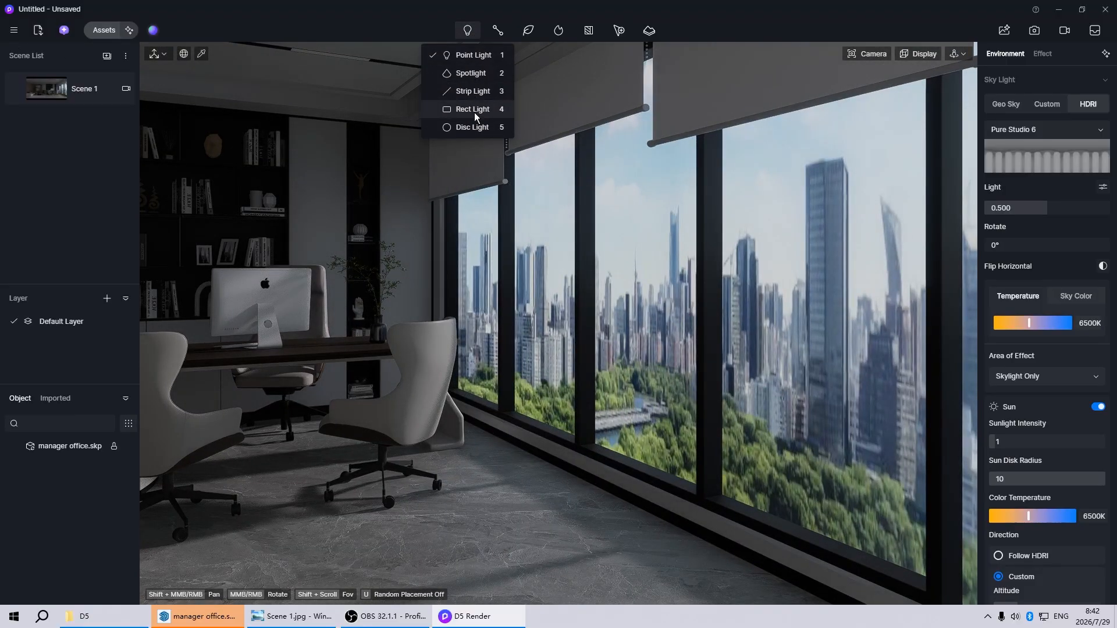
left_click(472, 109)
left_click(541, 499)
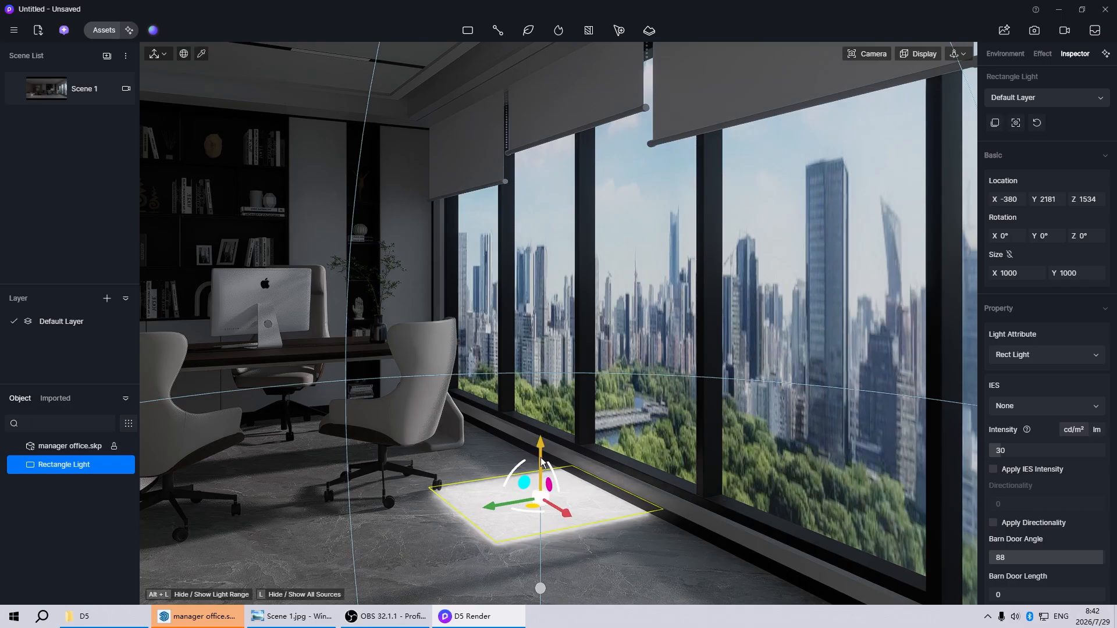
- Raise the rectangular light to Z 3059 and rotate it 90° about X so it stands parallel to the windows
left_click_drag(551, 319, 544, 192)
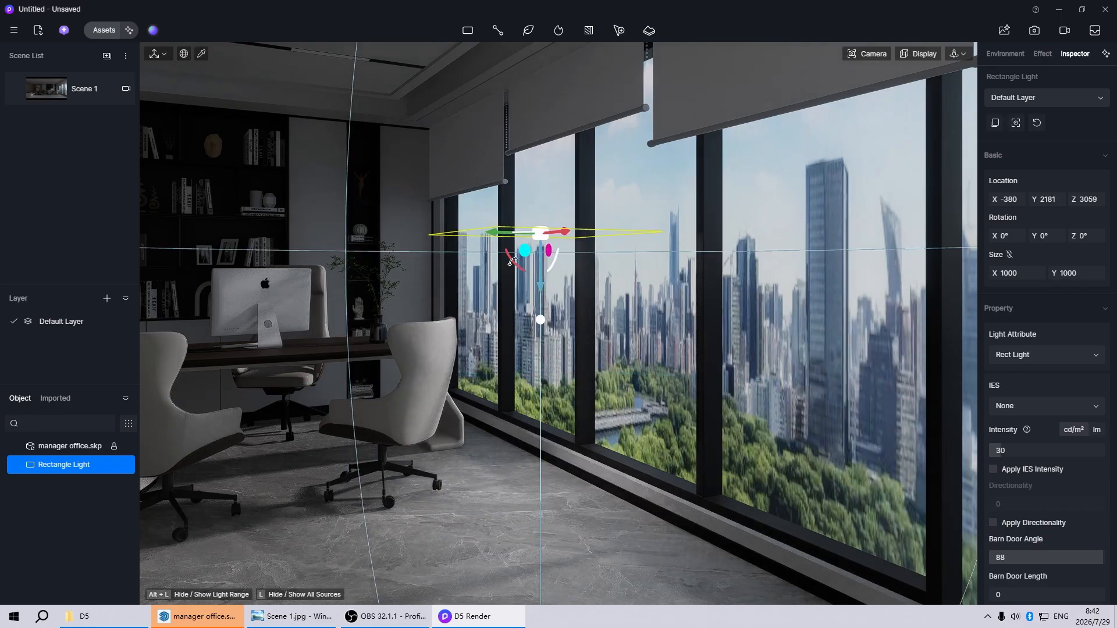
left_click_drag(514, 253, 521, 212)
right_click_drag(402, 344, 439, 359)
scroll(512, 401, "down", 3)
scroll(611, 378, "up", 2)
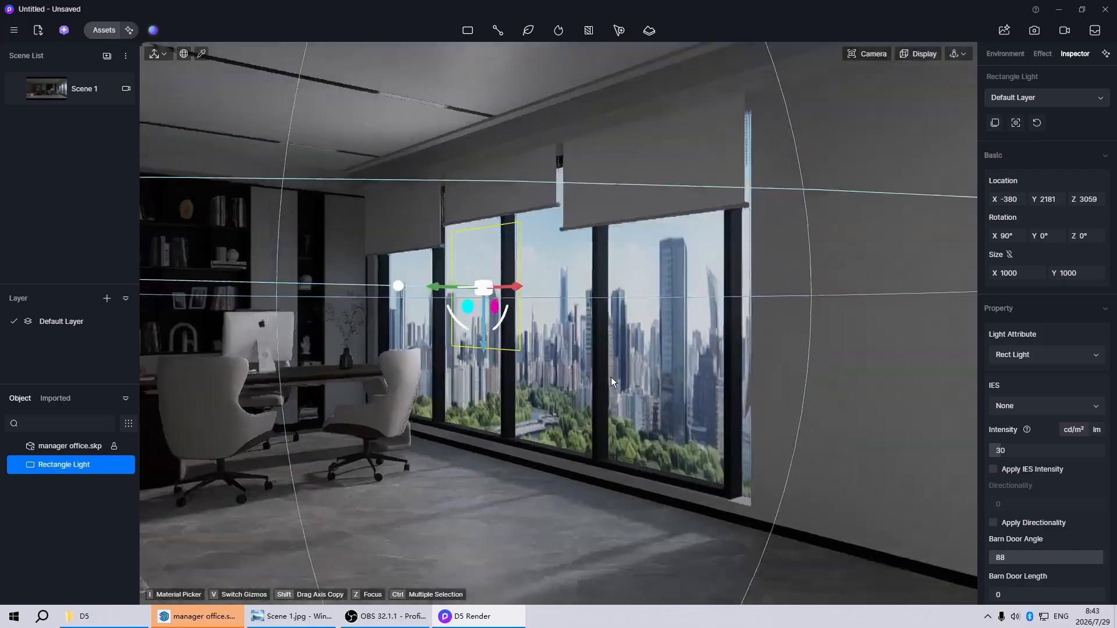
- Scale the rectangular light to about 5993 by 3340 so it spans the whole window wall
scroll(611, 377, "up", 1)
scroll(490, 377, "up", 2)
scroll(479, 334, "down", 3)
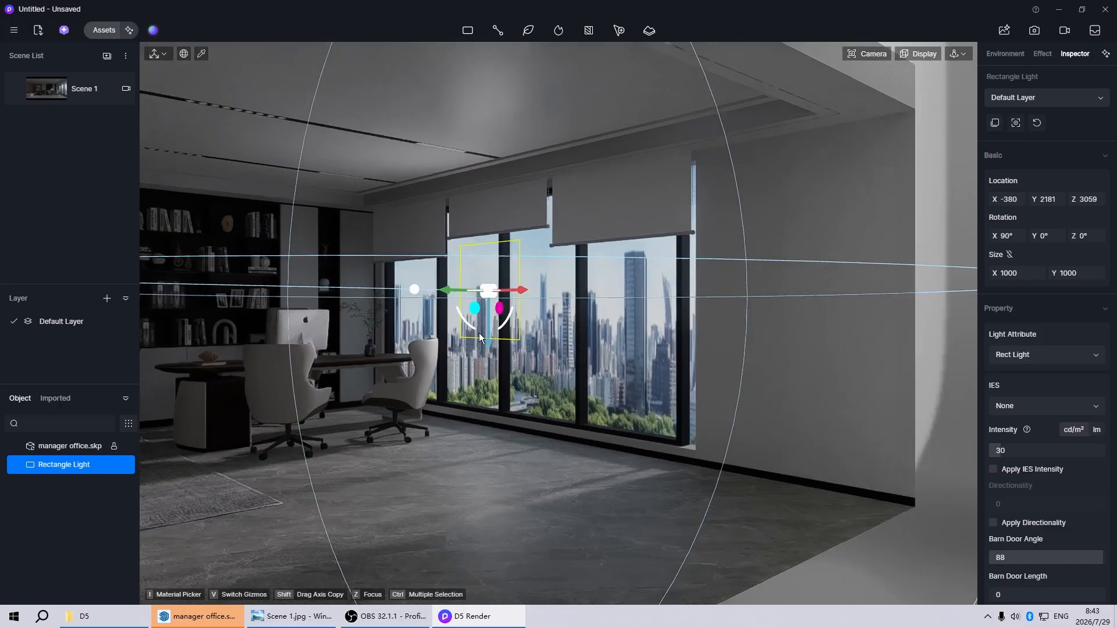
scroll(576, 309, "up", 2)
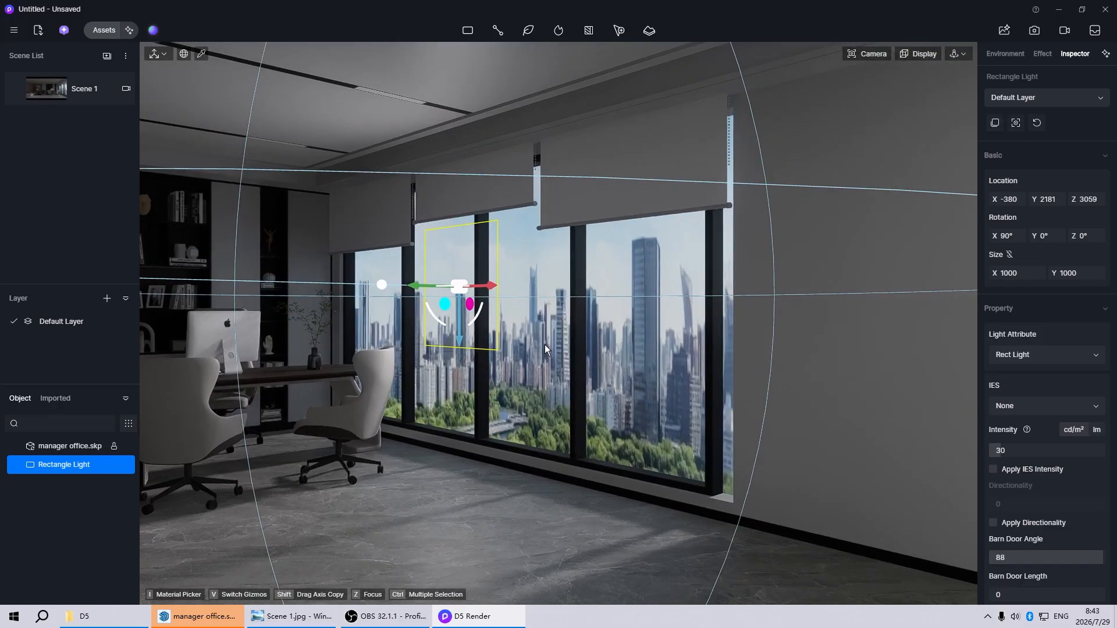
key("v")
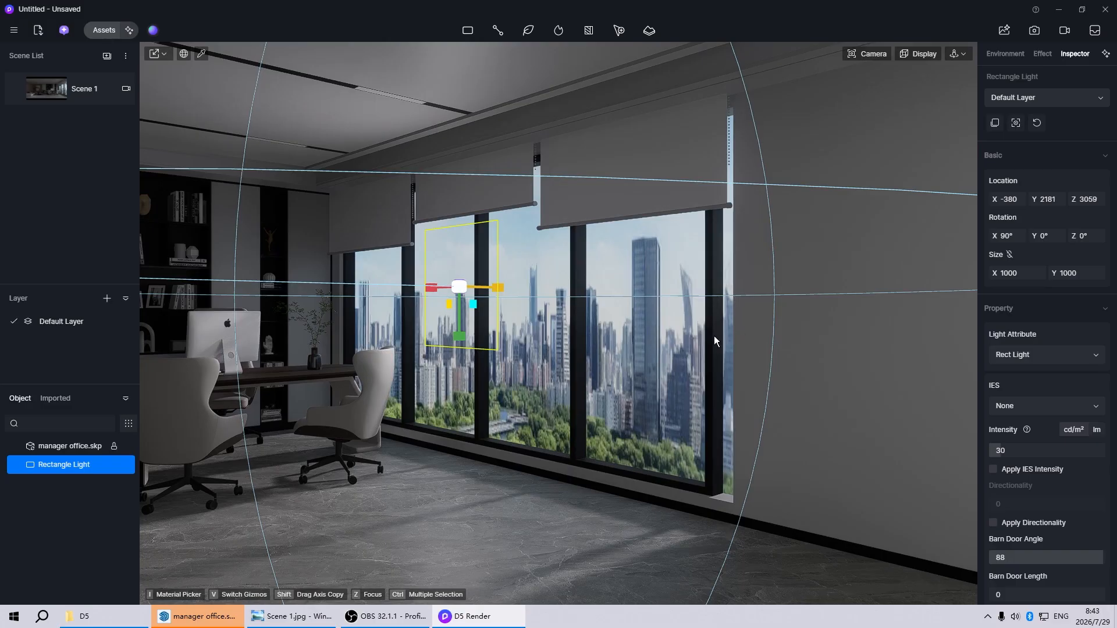
scroll(482, 336, "up", 3)
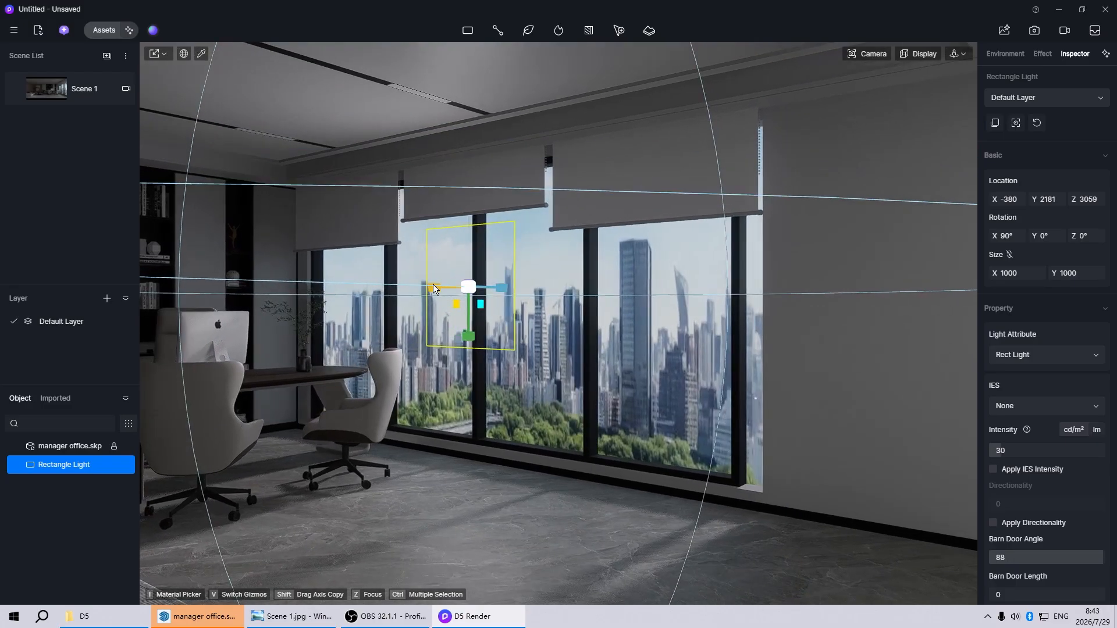
left_click_drag(433, 284, 98, 257)
scroll(506, 362, "up", 3)
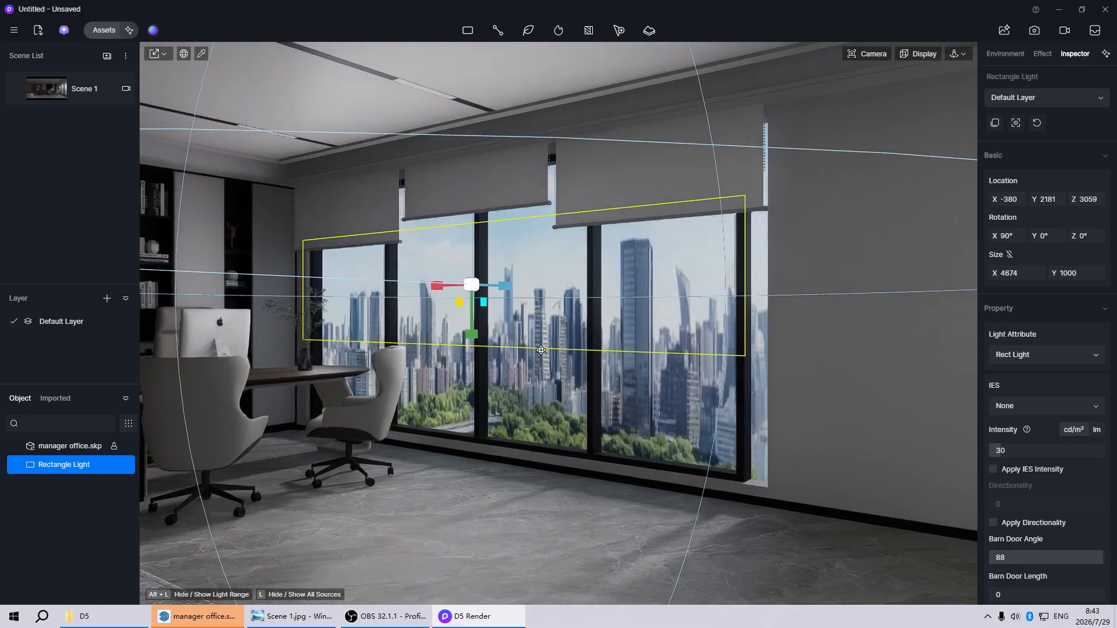
left_click_drag(447, 289, 336, 286)
left_click_drag(484, 345, 530, 617)
- Move the rectangular light outward to about Y 3082, between the windows and the city backdrop
scroll(664, 430, "down", 3)
middle_click_drag(663, 430, 484, 418)
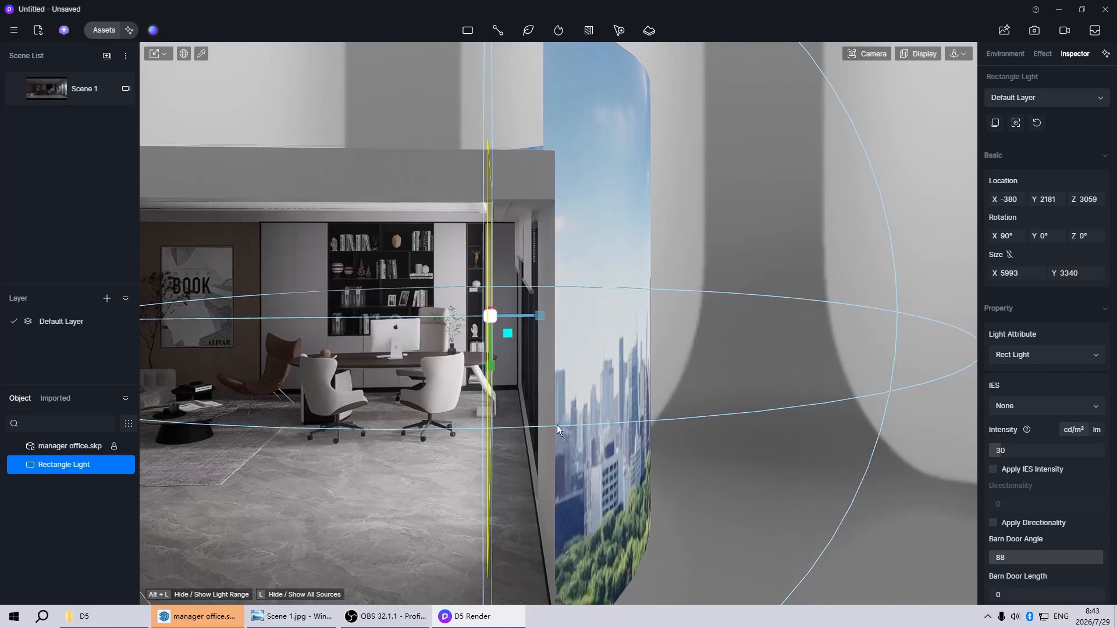
key("space")
left_click_drag(536, 314, 602, 320)
middle_click_drag(603, 320, 508, 231)
left_click_drag(497, 223, 494, 224)
middle_click_drag(583, 182, 593, 189)
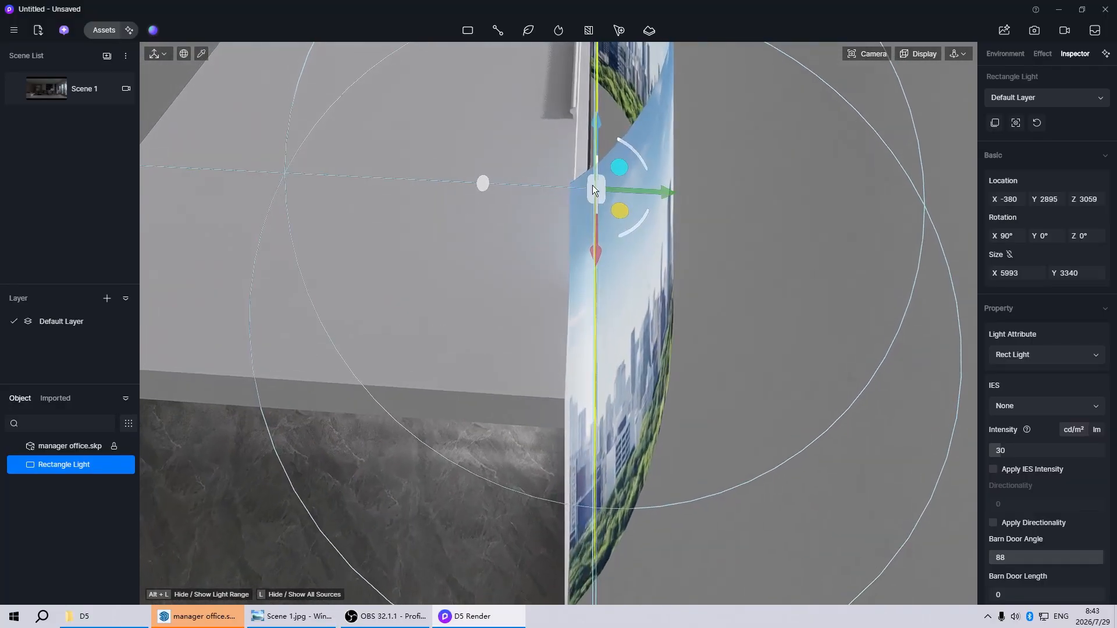
left_click_drag(652, 191, 662, 193)
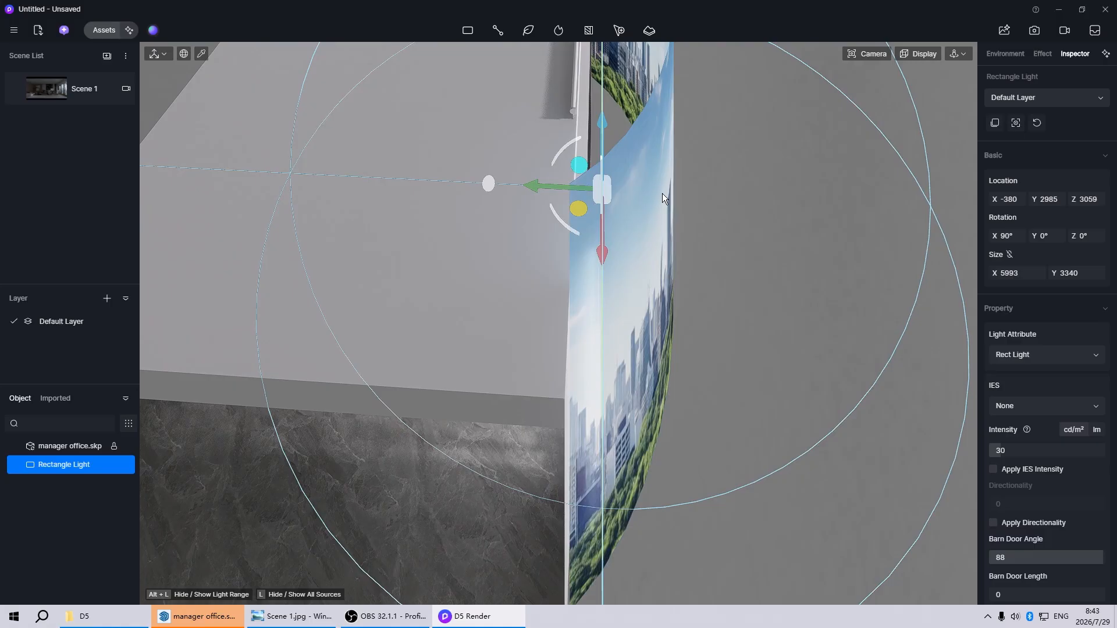
middle_click_drag(663, 193, 640, 237)
left_click_drag(538, 254, 548, 252)
middle_click_drag(548, 252, 534, 410)
scroll(552, 421, "up", 5)
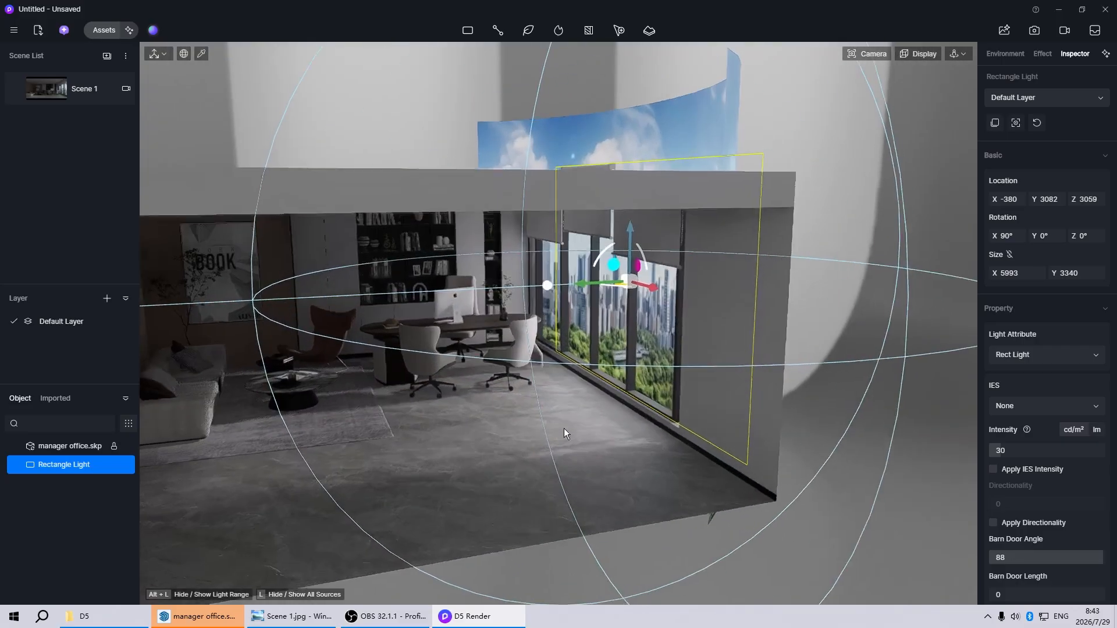
scroll(564, 428, "down", 5)
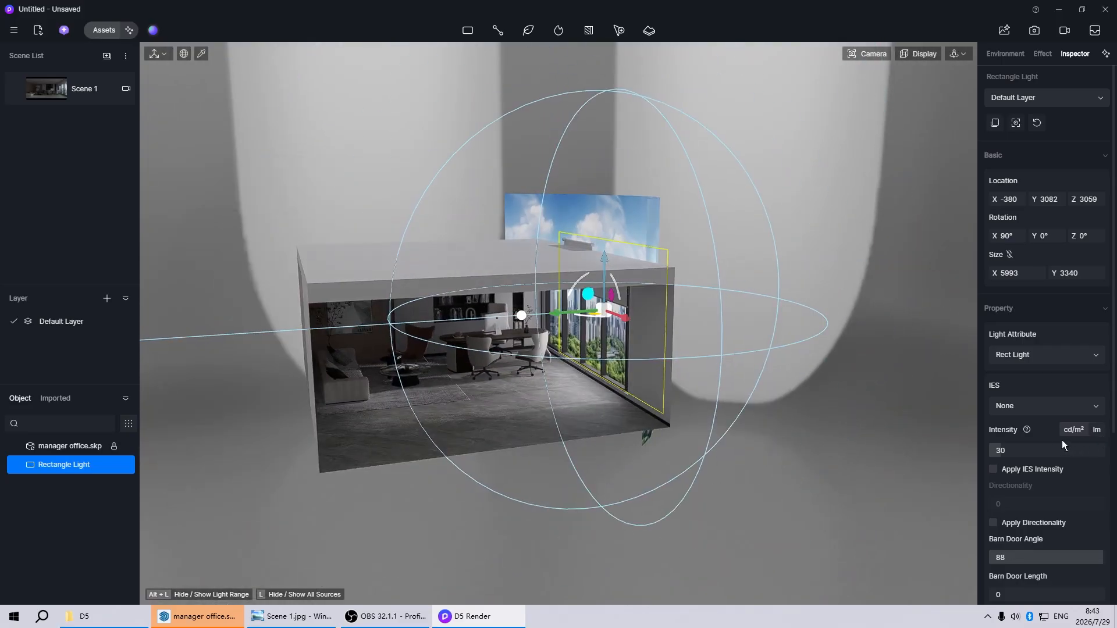
- Increase the rectangular light's attenuation radius to 15000
scroll(1026, 454, "down", 3)
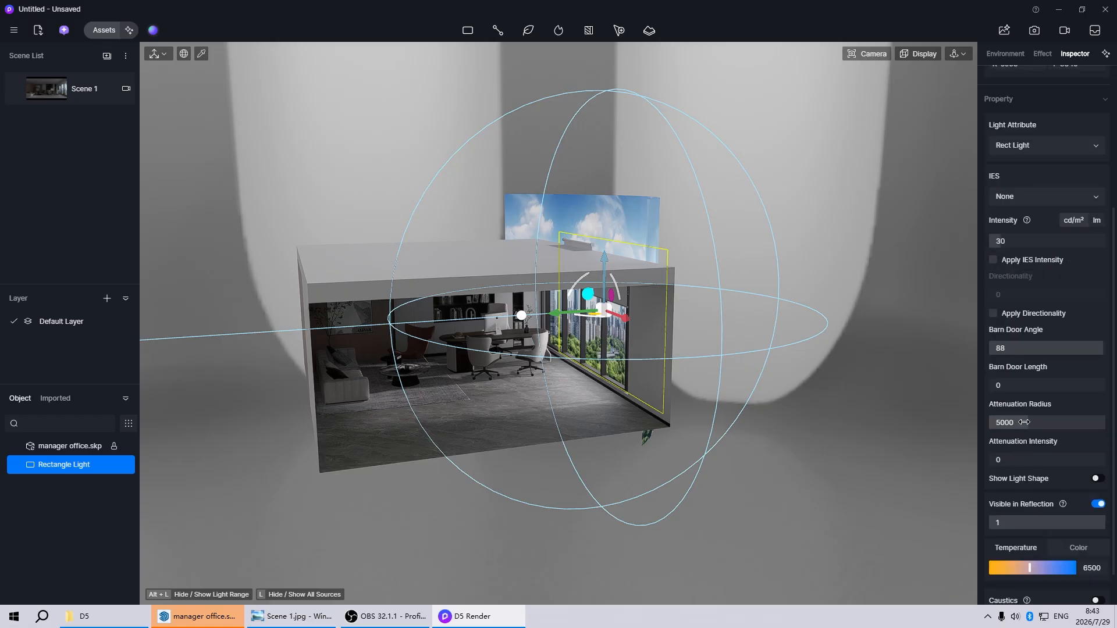
left_click_drag(1024, 422, 1077, 421)
scroll(582, 402, "down", 4)
middle_click_drag(671, 421, 625, 430)
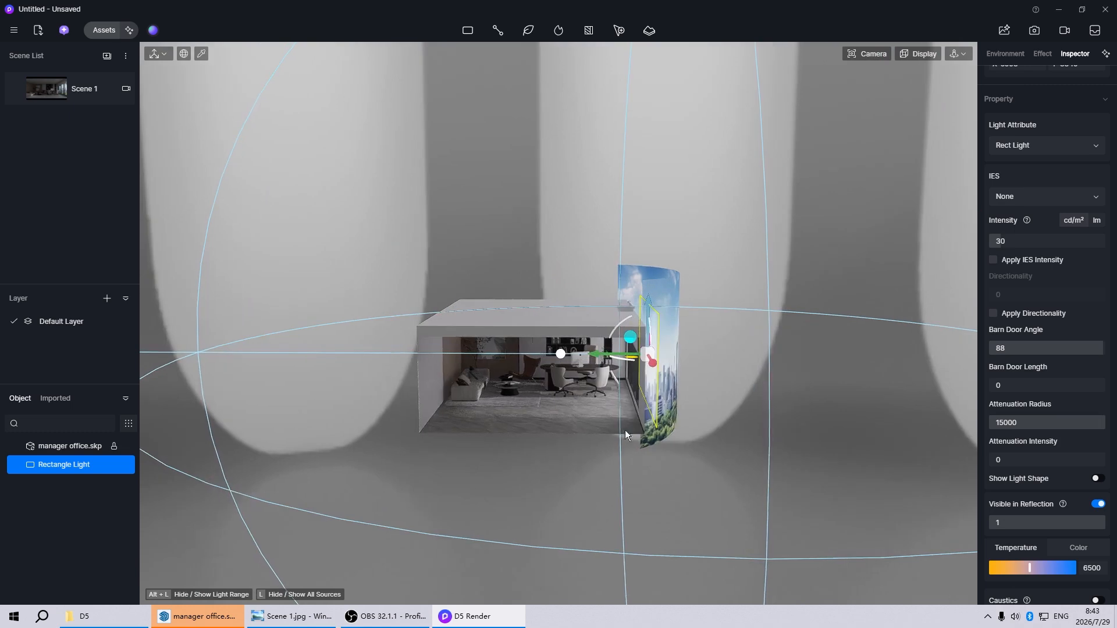
- Copy the rectangular light inward and position the copy just inside the office windows
scroll(535, 427, "up", 7)
scroll(728, 316, "up", 4)
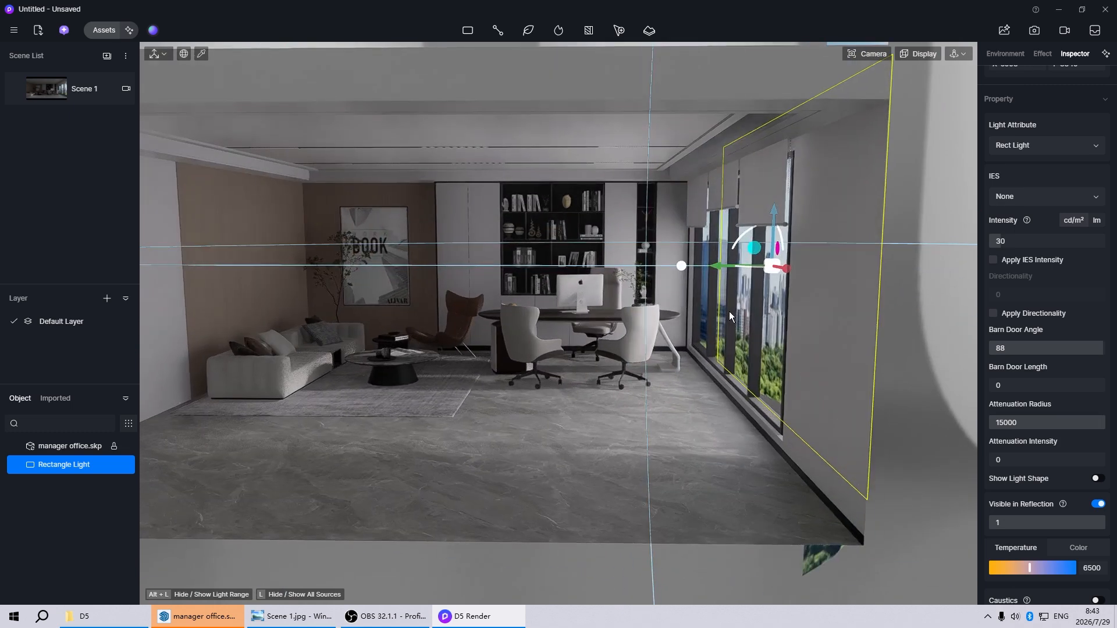
left_click_drag(723, 267, 674, 280)
scroll(826, 243, "up", 3)
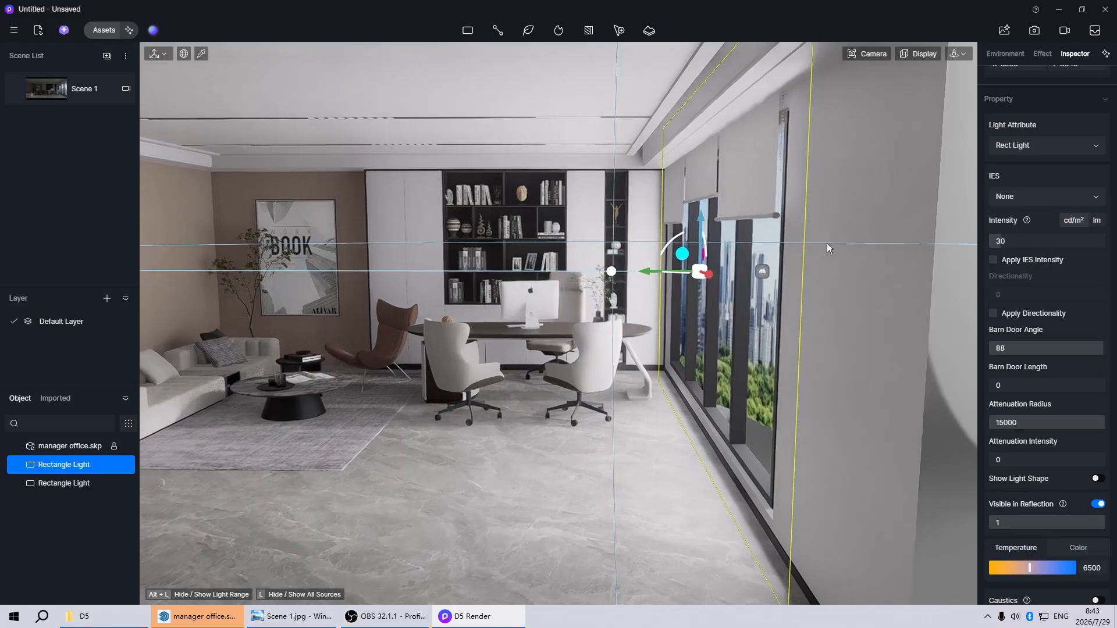
right_click_drag(826, 243, 820, 248)
scroll(712, 279, "up", 4)
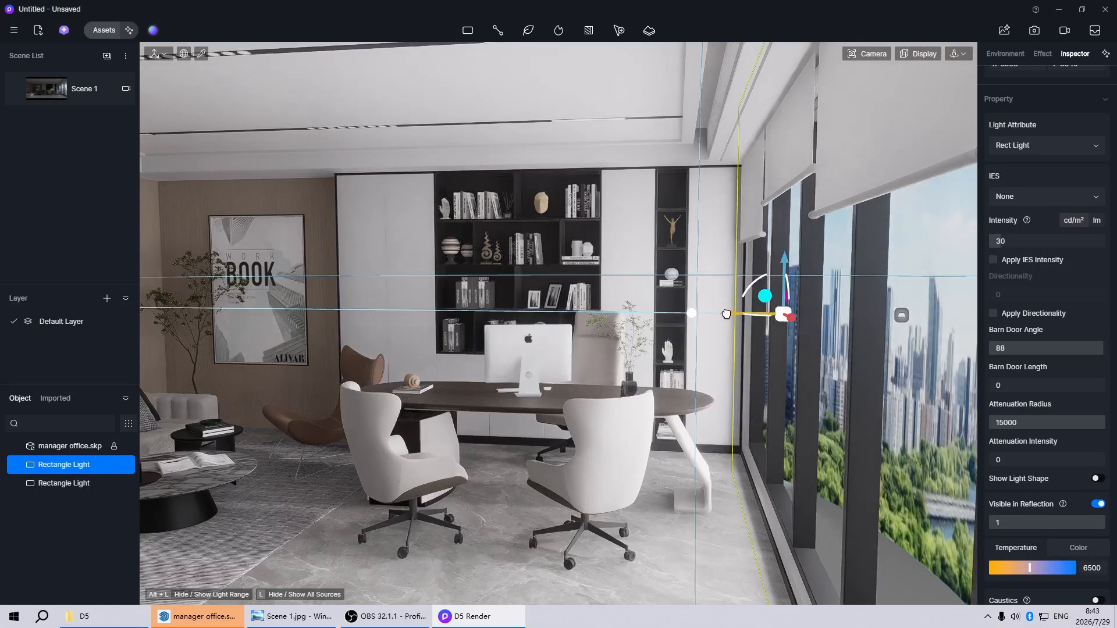
left_click_drag(730, 314, 728, 314)
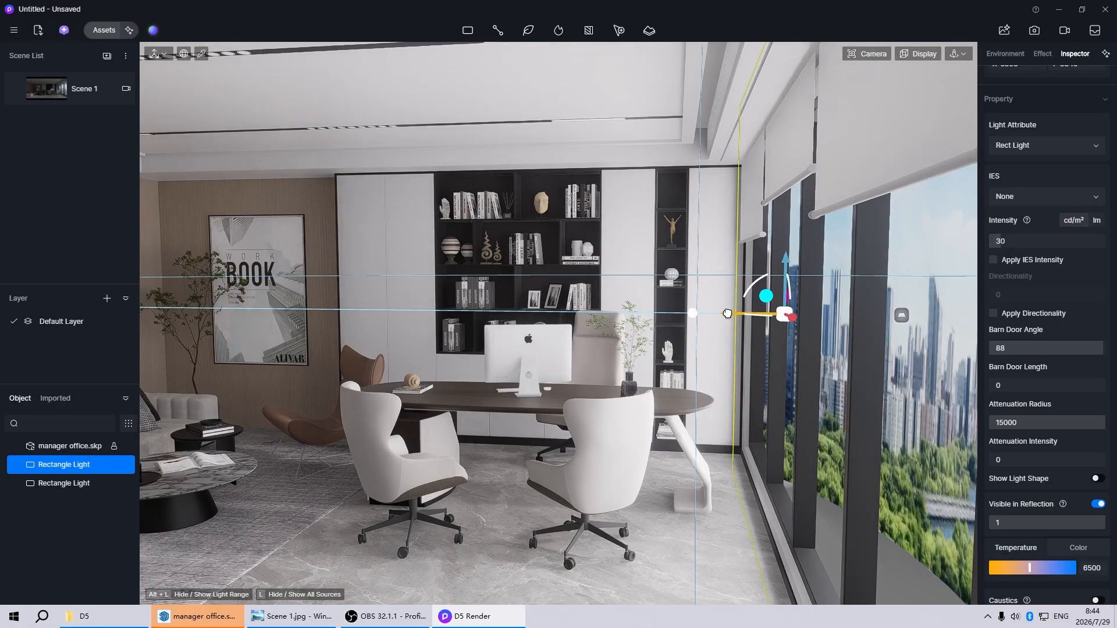
- Set the intensity of the inner rectangular light to 15
scroll(491, 287, "down", 5)
middle_click_drag(494, 298, 690, 392)
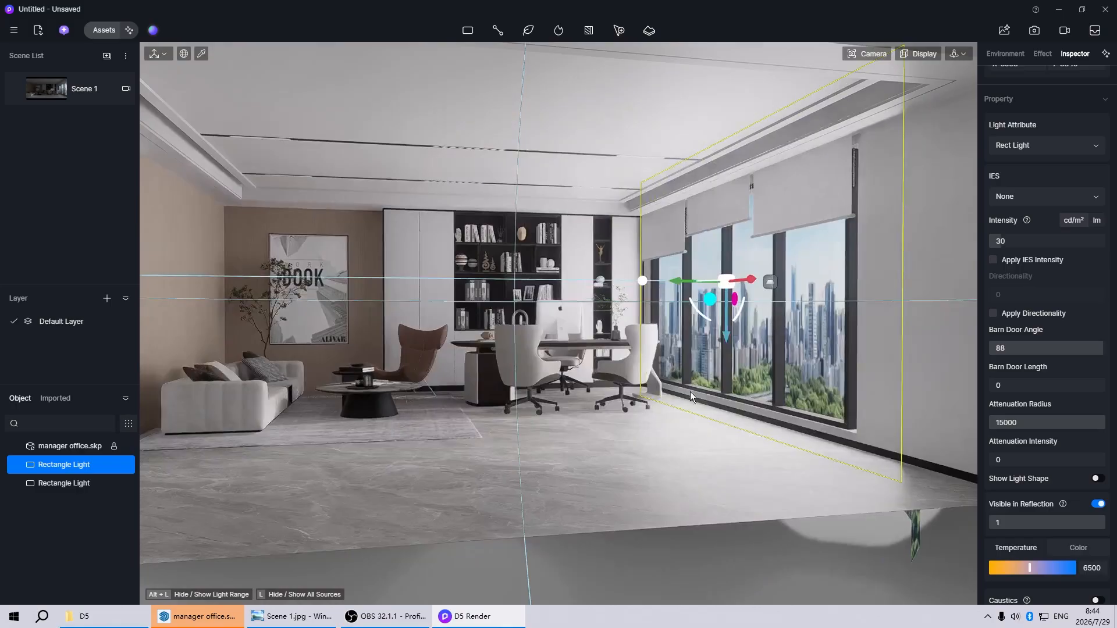
left_click(1009, 249)
type("15")
key("Return")
- Reduce the height of the inner rectangular light to roughly match the exposed window glass
scroll(525, 347, "down", 2)
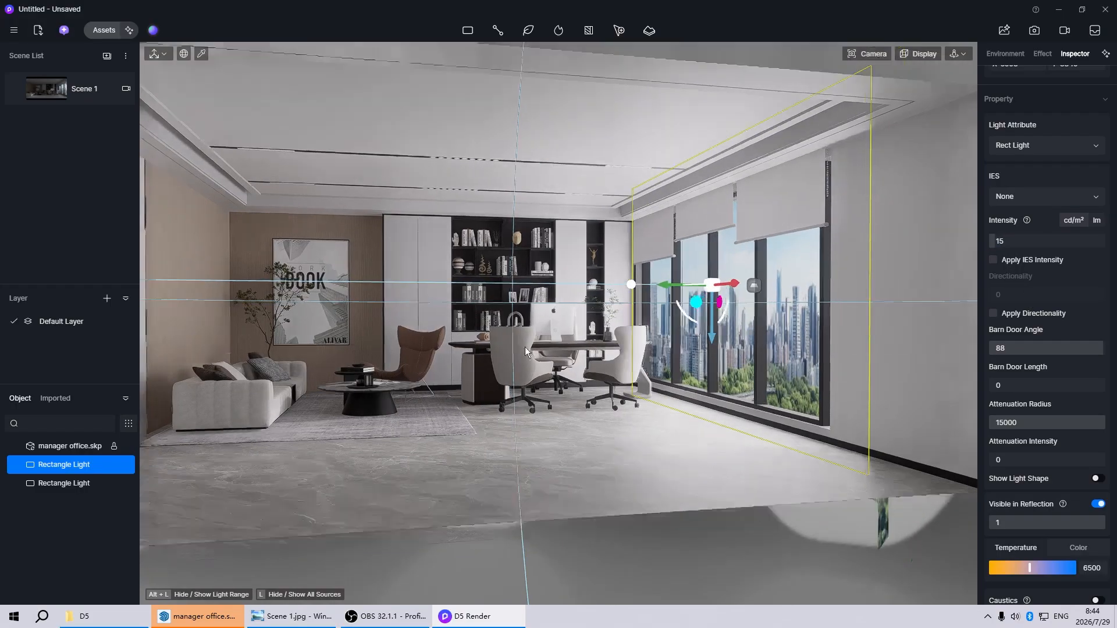
middle_click_drag(524, 347, 596, 358)
scroll(668, 326, "up", 5)
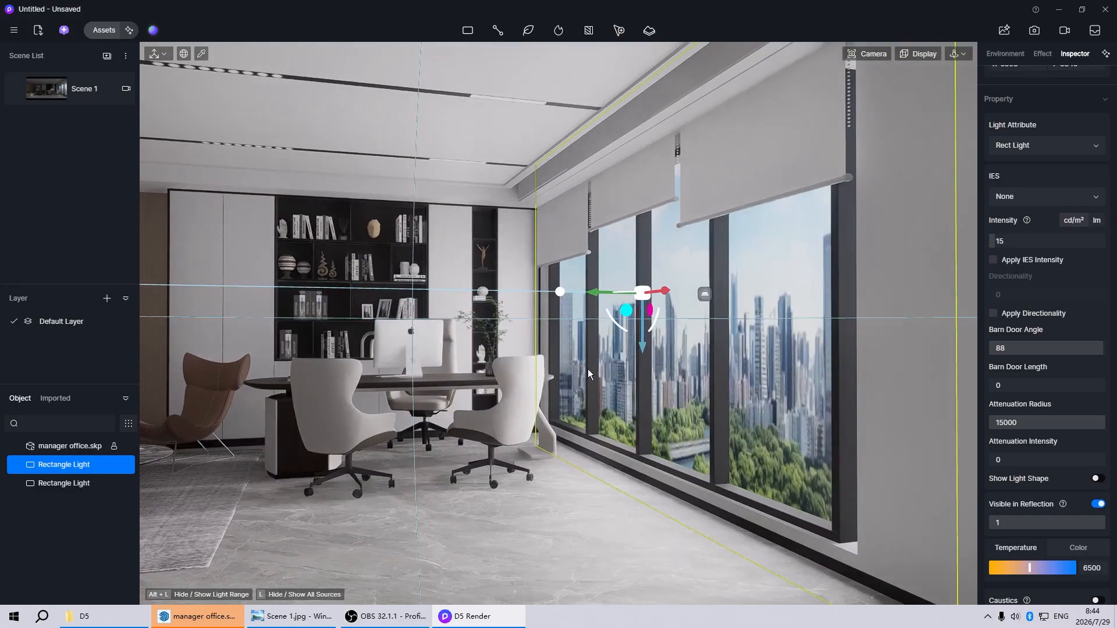
scroll(588, 369, "down", 2)
key("r")
left_click_drag(633, 353, 653, 177)
scroll(634, 332, "up", 4)
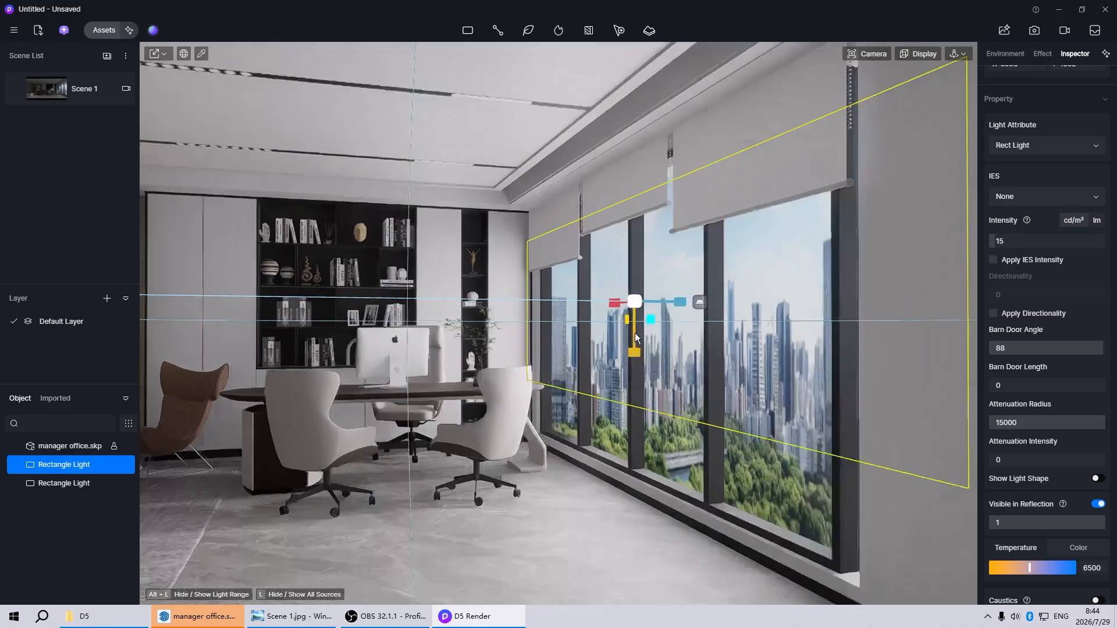
- Narrow the inner rectangular light to the width of the window row and fine-tune its vertical position
middle_click_drag(634, 333, 717, 325)
left_click_drag(680, 305, 820, 330)
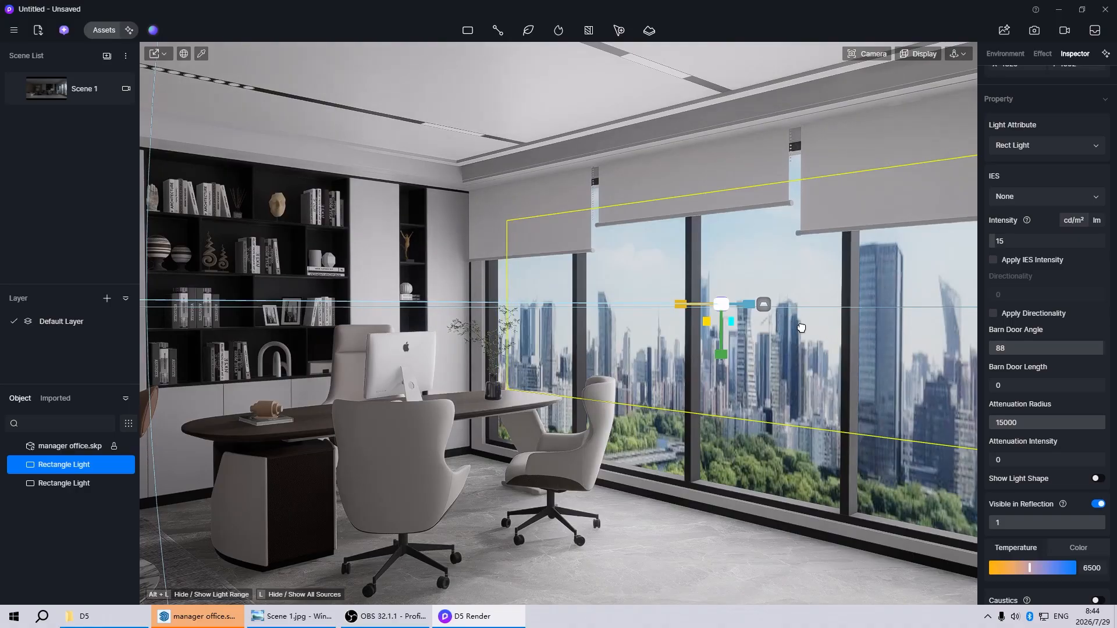
scroll(350, 323, "down", 5)
scroll(669, 336, "up", 4)
middle_click_drag(704, 333, 399, 348)
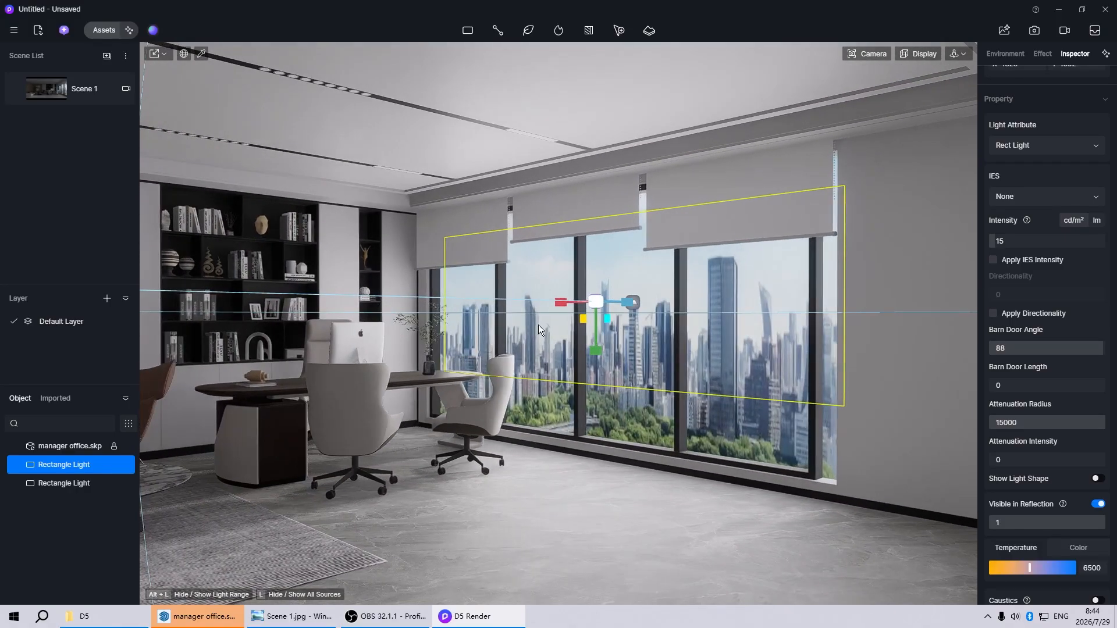
left_click_drag(560, 301, 578, 303)
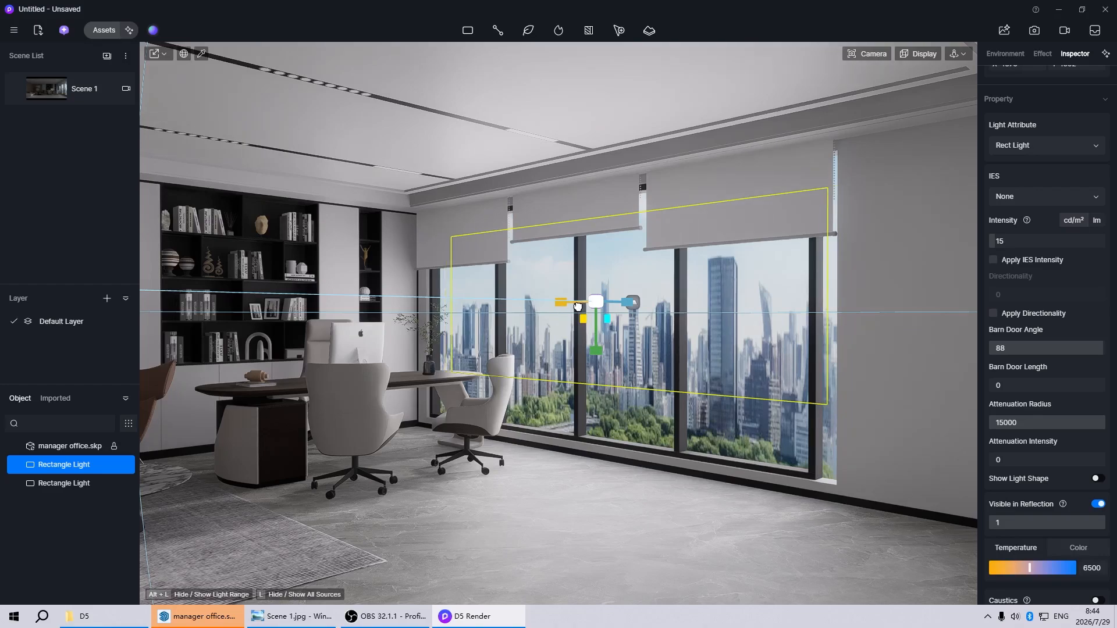
key("space")
middle_click_drag(579, 328, 564, 337)
left_click_drag(570, 346, 571, 348)
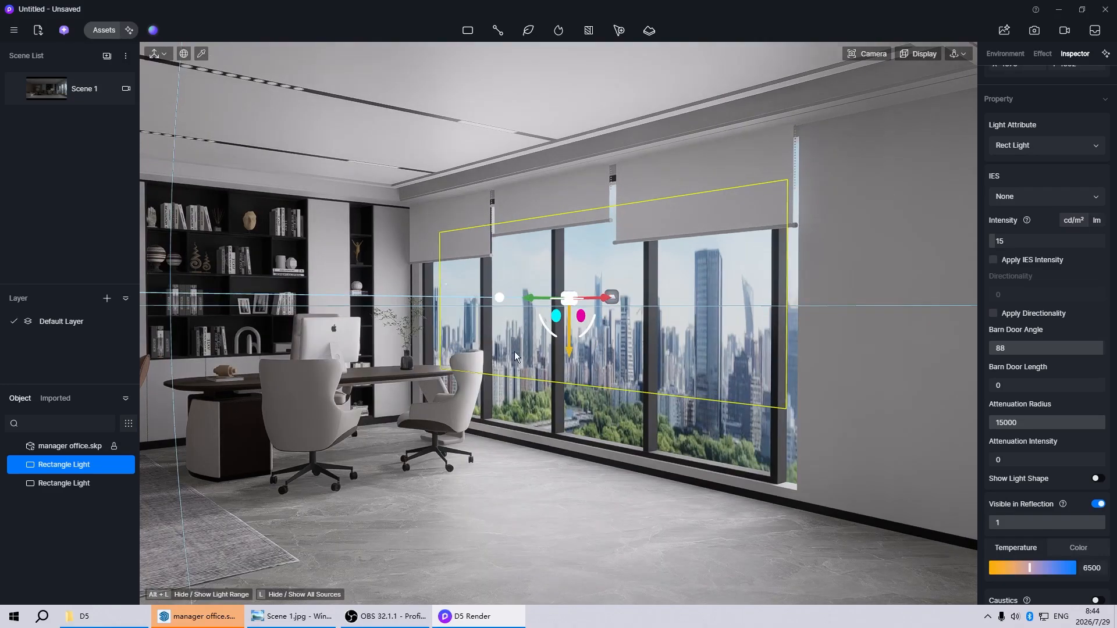
- Examine the window lighting from the Scene 1 view and close to the windows, ending in the Scene 1 view
left_click(61, 82)
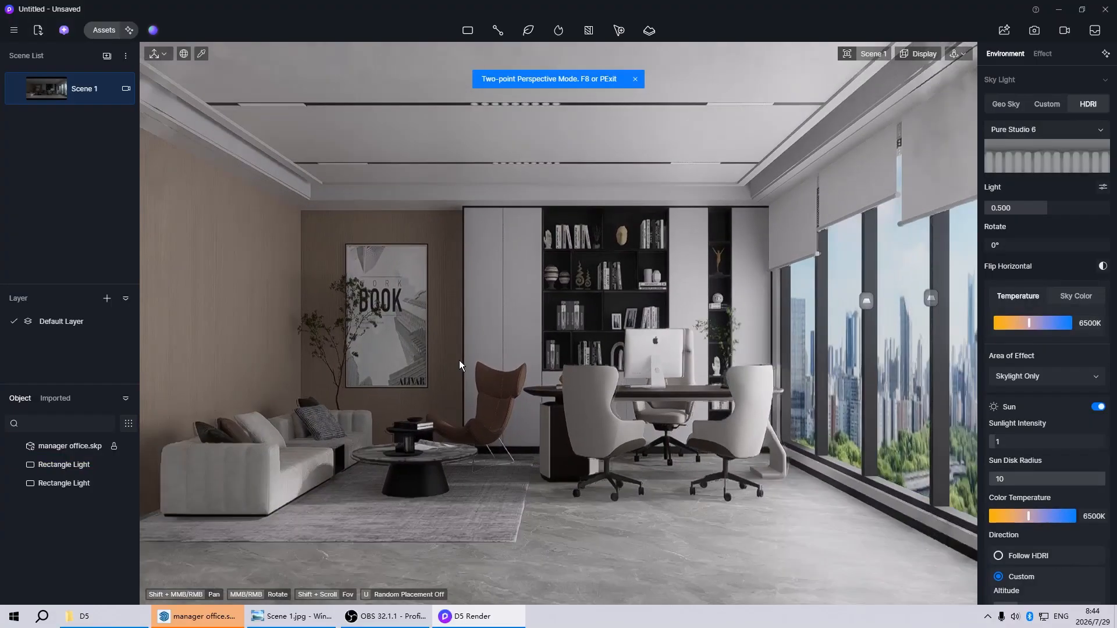
scroll(459, 360, "down", 8)
scroll(579, 334, "up", 7)
middle_click_drag(595, 339, 598, 344)
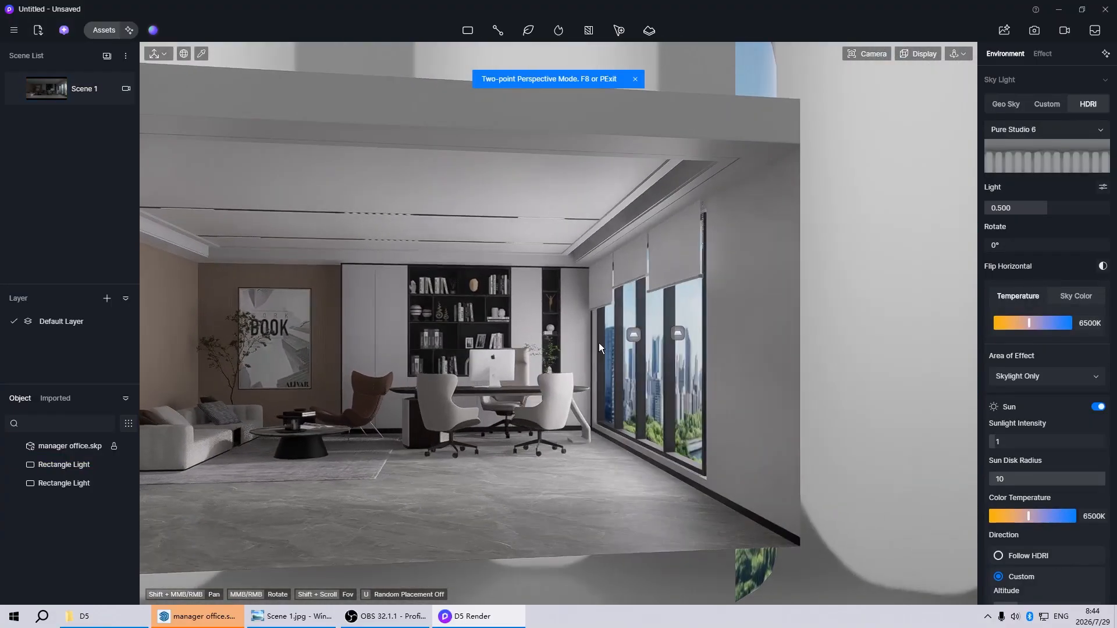
scroll(630, 343, "up", 5)
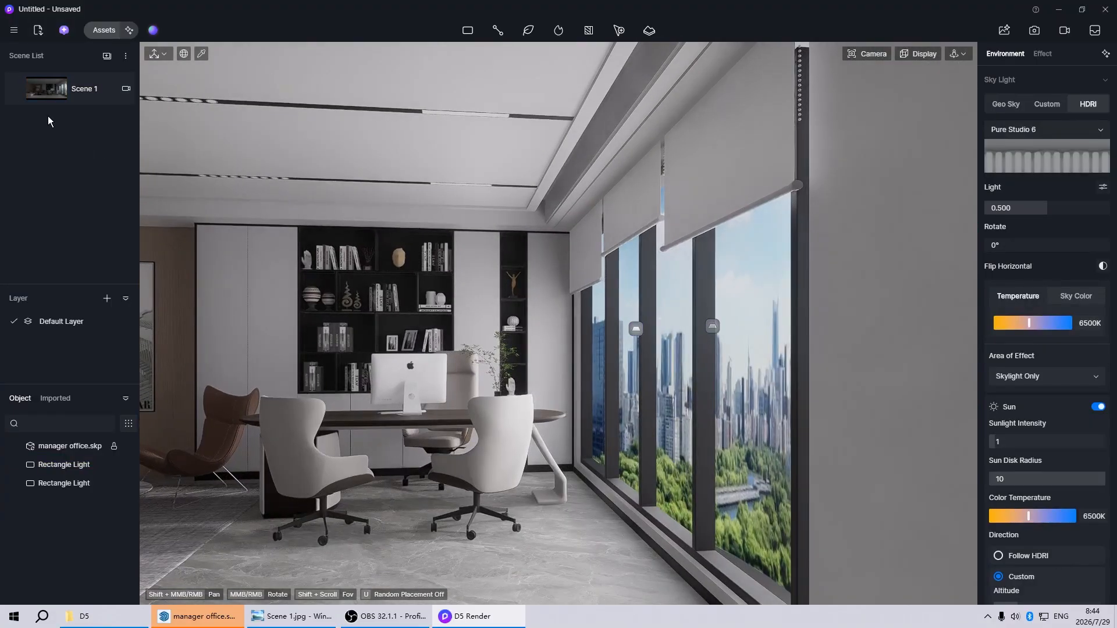
left_click(82, 88)
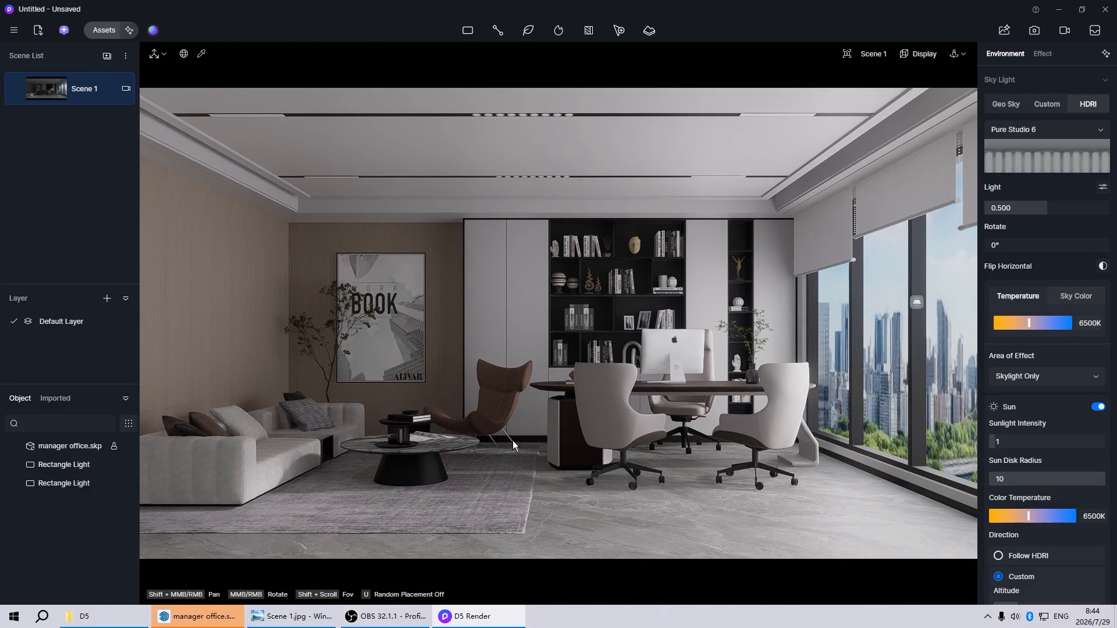
- Place a spotlight on the rug beside the coffee table and raise it to about Z 3388
left_click(468, 30)
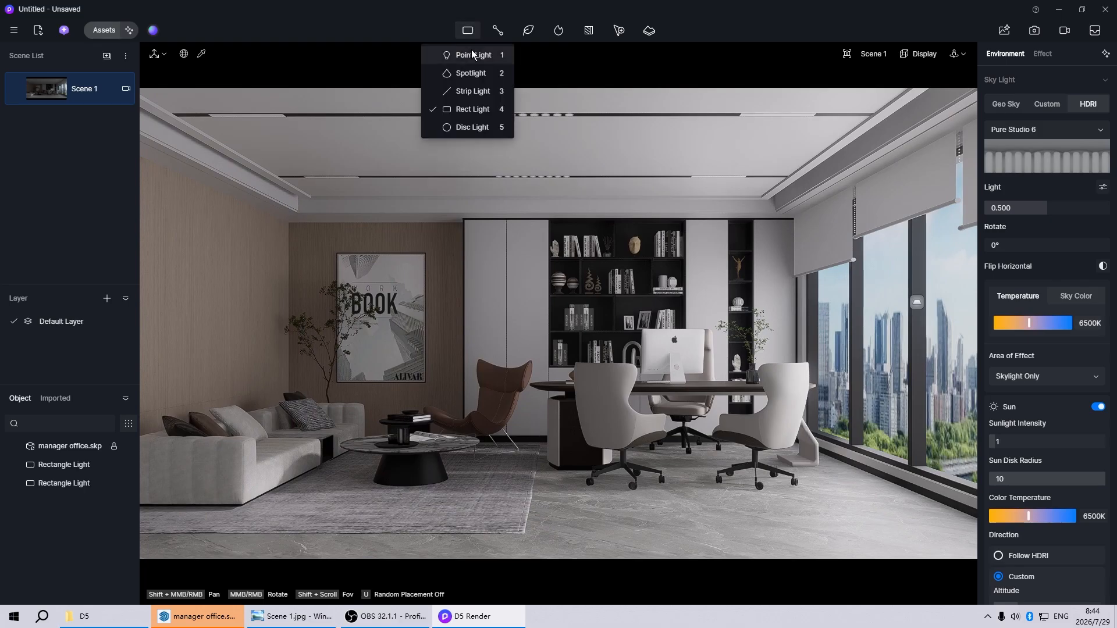
left_click(475, 74)
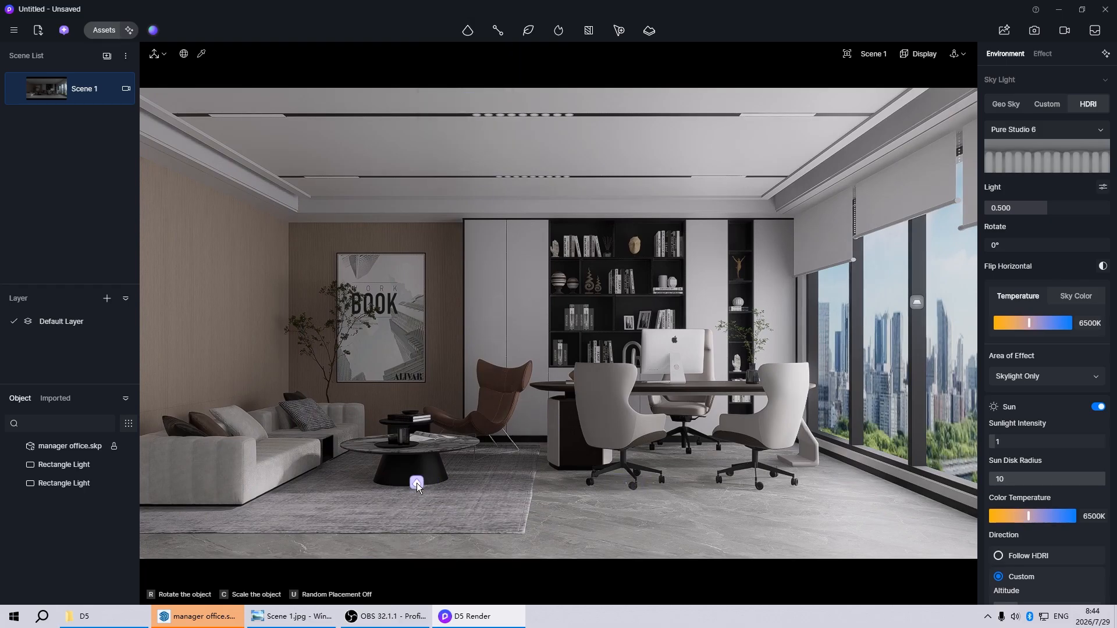
left_click(433, 483)
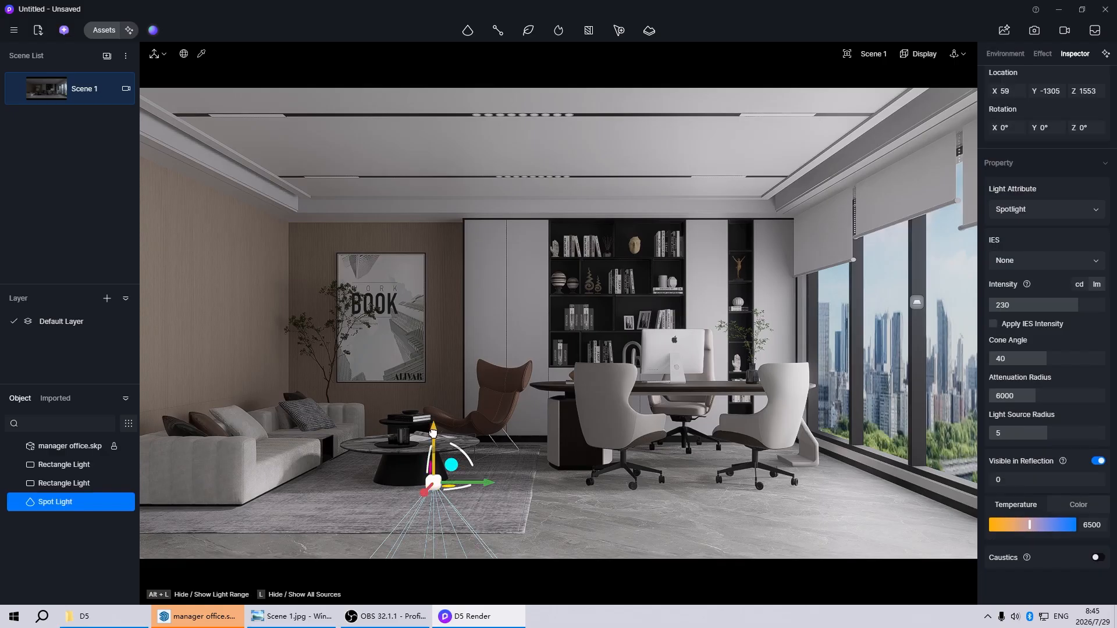
left_click_drag(433, 431, 459, 214)
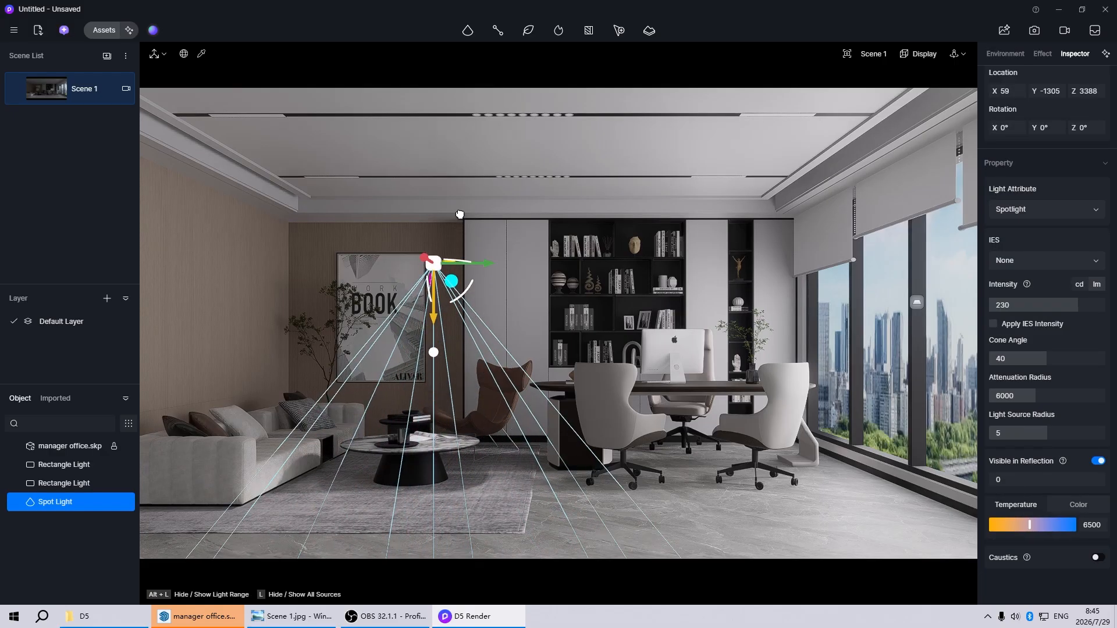
- Set the spotlight's intensity to 50 lm and its colour temperature to 4000
left_click(1021, 306)
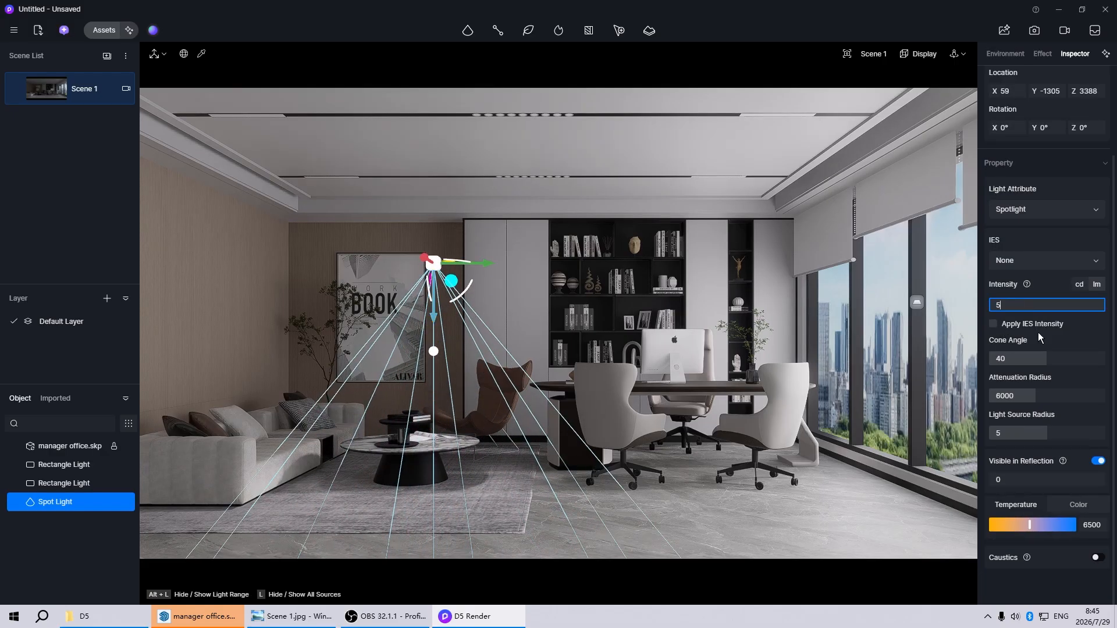
key("Return")
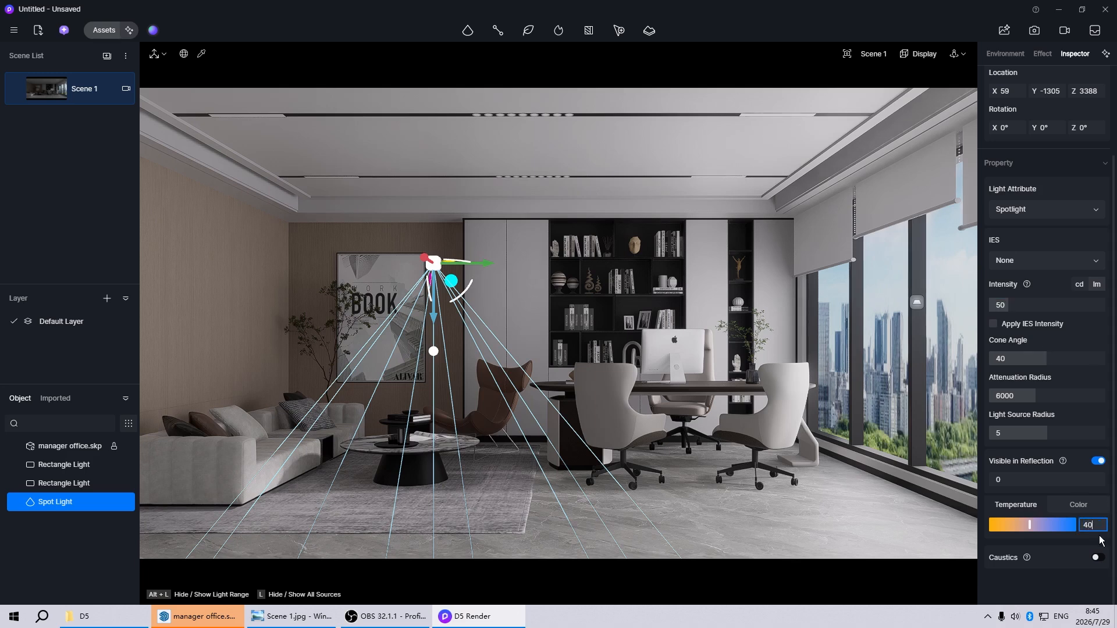
key("Return")
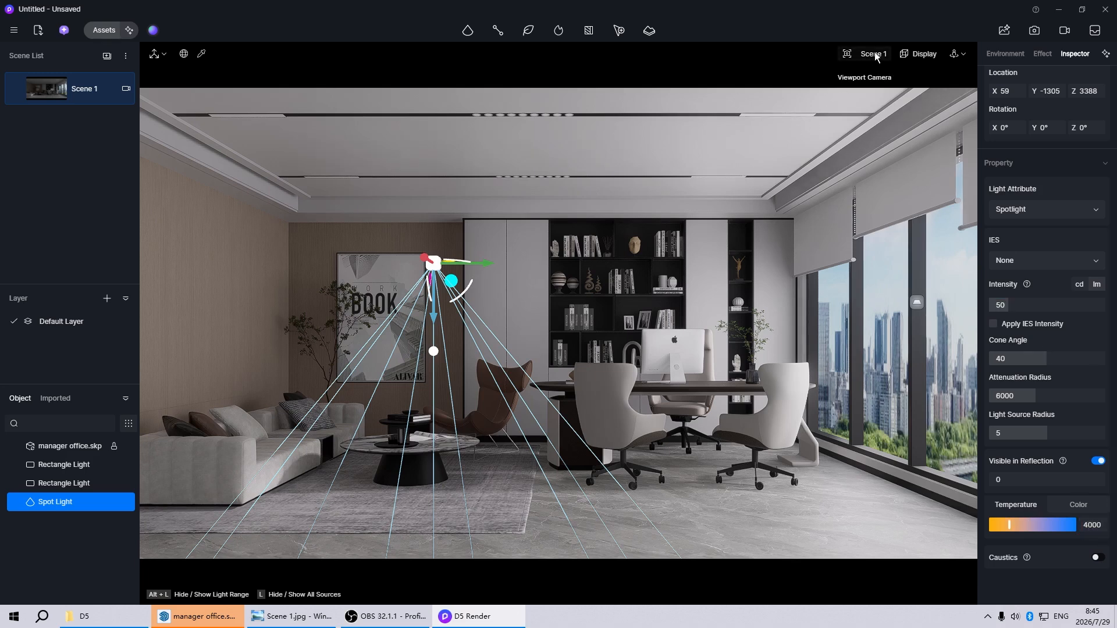
- Show the room from above in wireframe and centre the spotlight over the round coffee table at about X 273, Y -1531
left_click(847, 54)
left_click(833, 329)
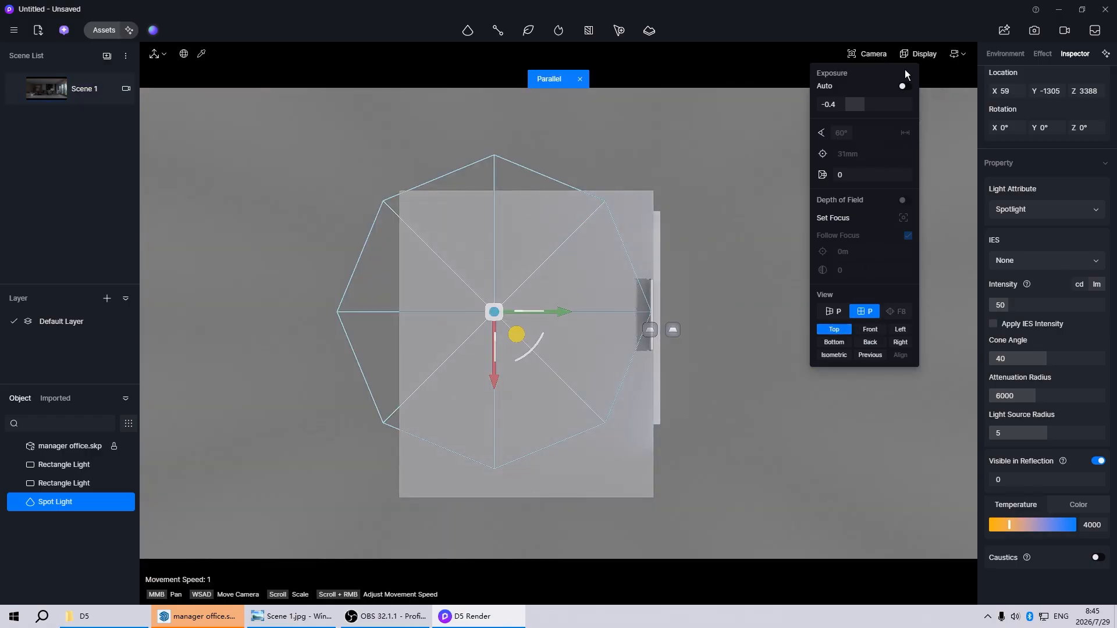
left_click(919, 55)
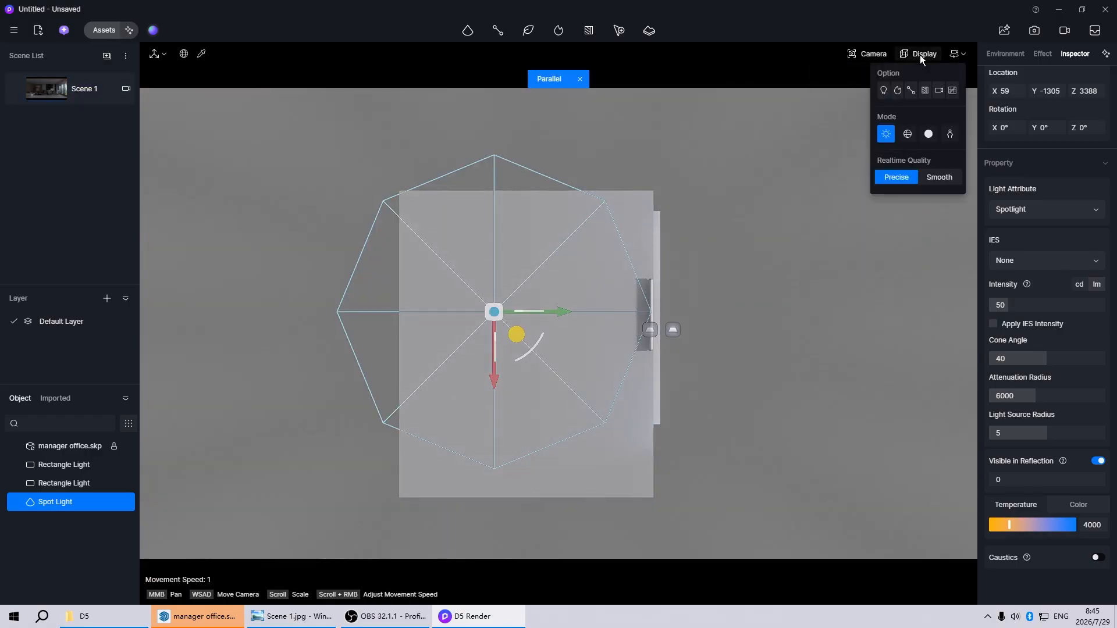
left_click(907, 134)
scroll(562, 373, "up", 5)
scroll(562, 372, "up", 5)
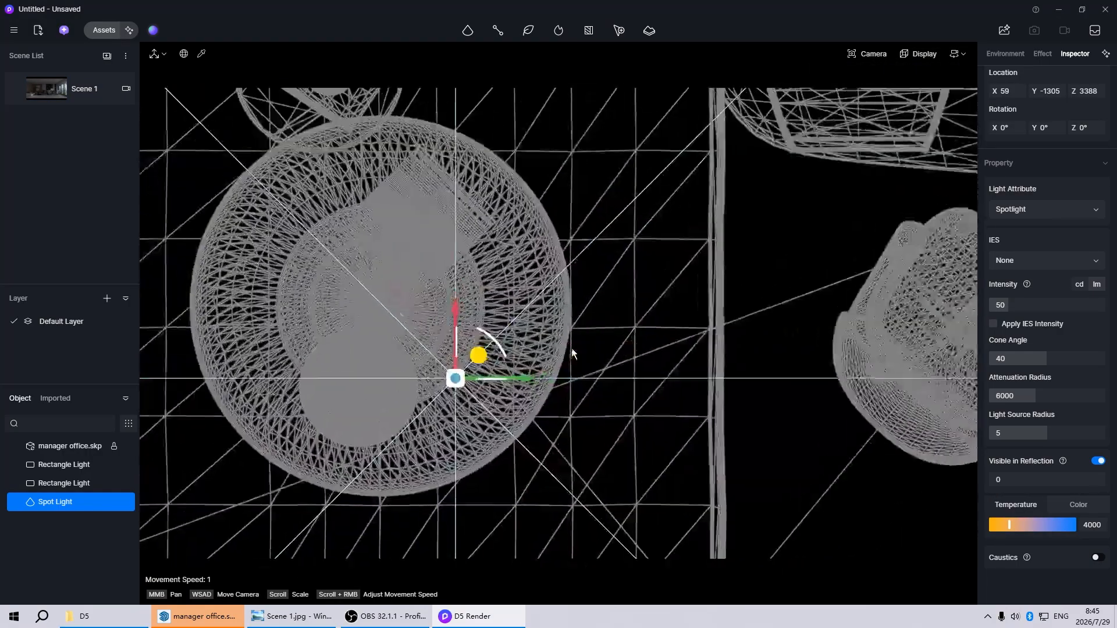
scroll(571, 348, "down", 5)
scroll(544, 308, "down", 4)
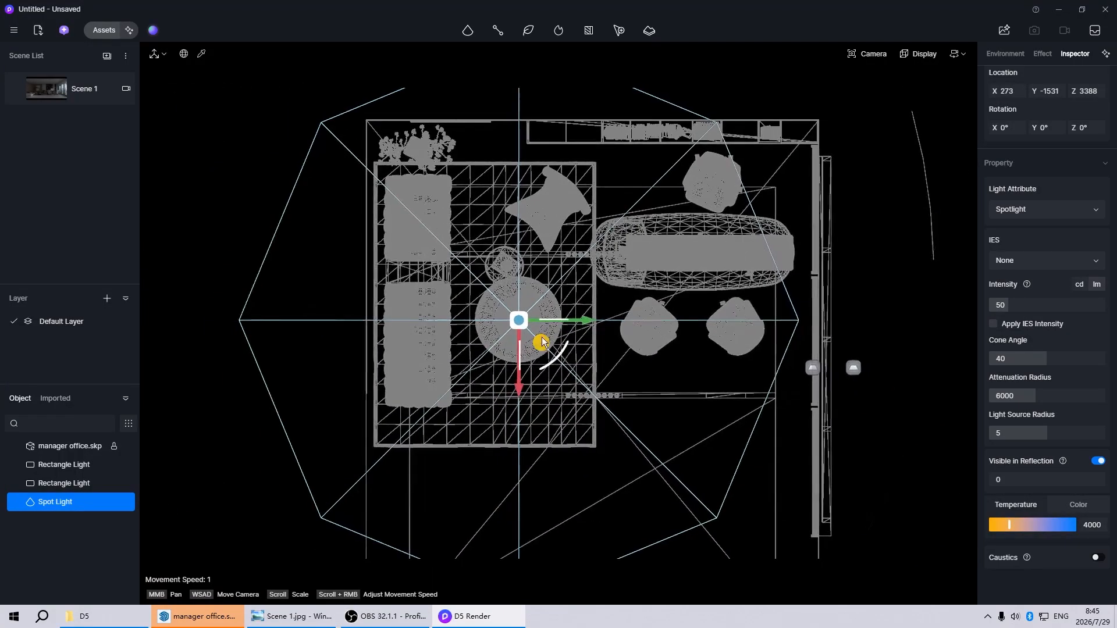
- Copy the spotlight over the sofa seats, the lounge chair, both visitor chairs, the two ends of the desk and the desk chair
left_click_drag(541, 348, 445, 411, "alt")
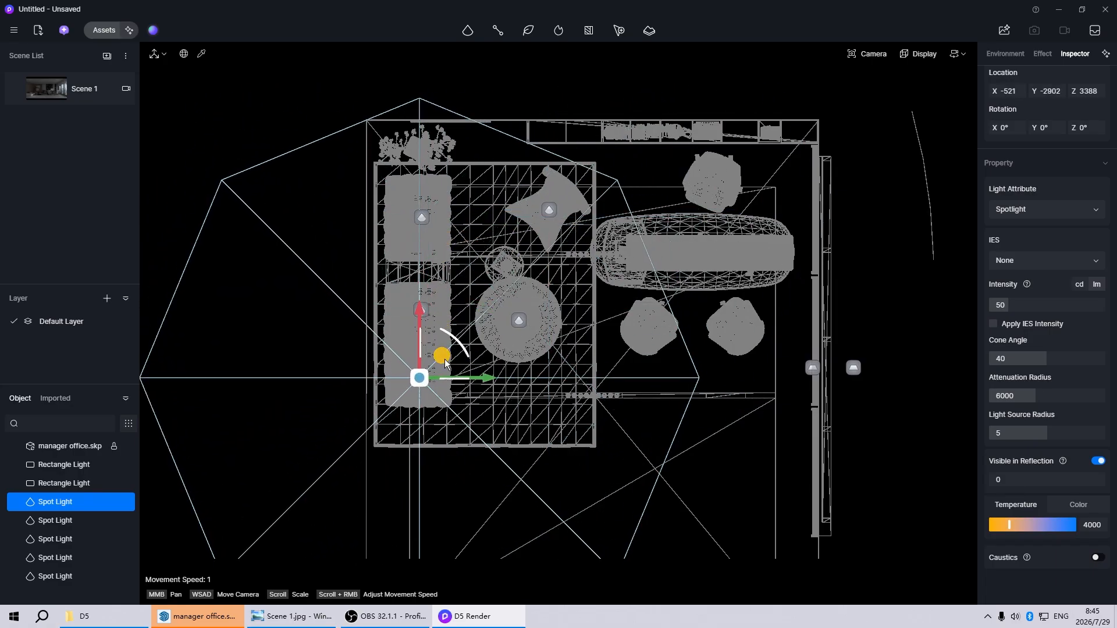
left_click_drag(445, 364, 675, 307, "alt")
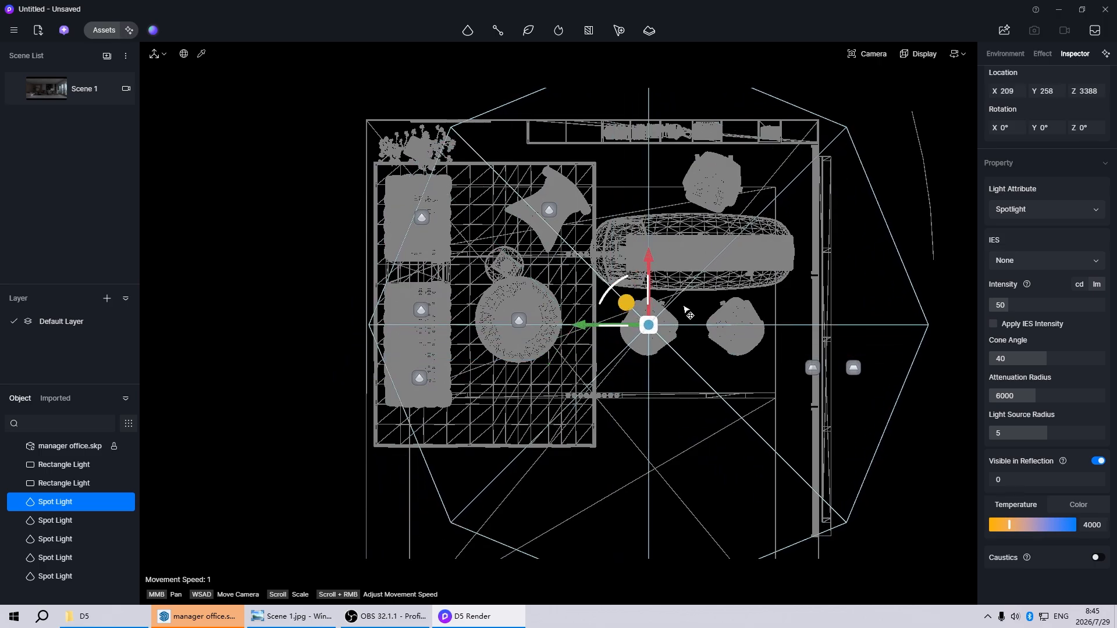
left_click_drag(629, 304, 692, 210, "alt")
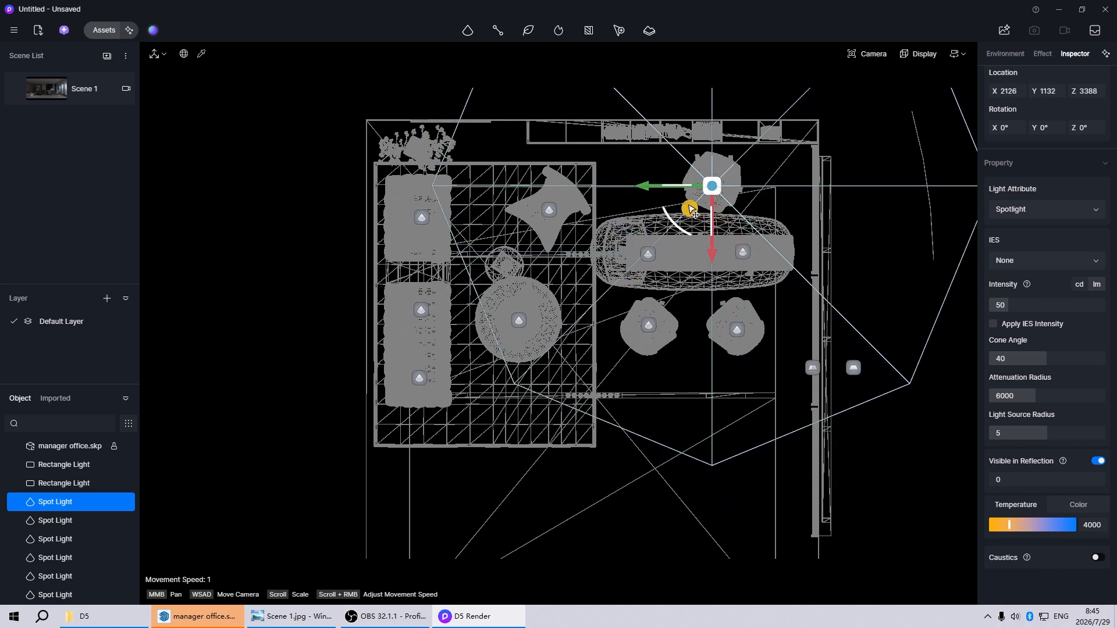
- Group all the spotlights and raise the group closer to the ceiling in the Scene 1 view
left_click(322, 364)
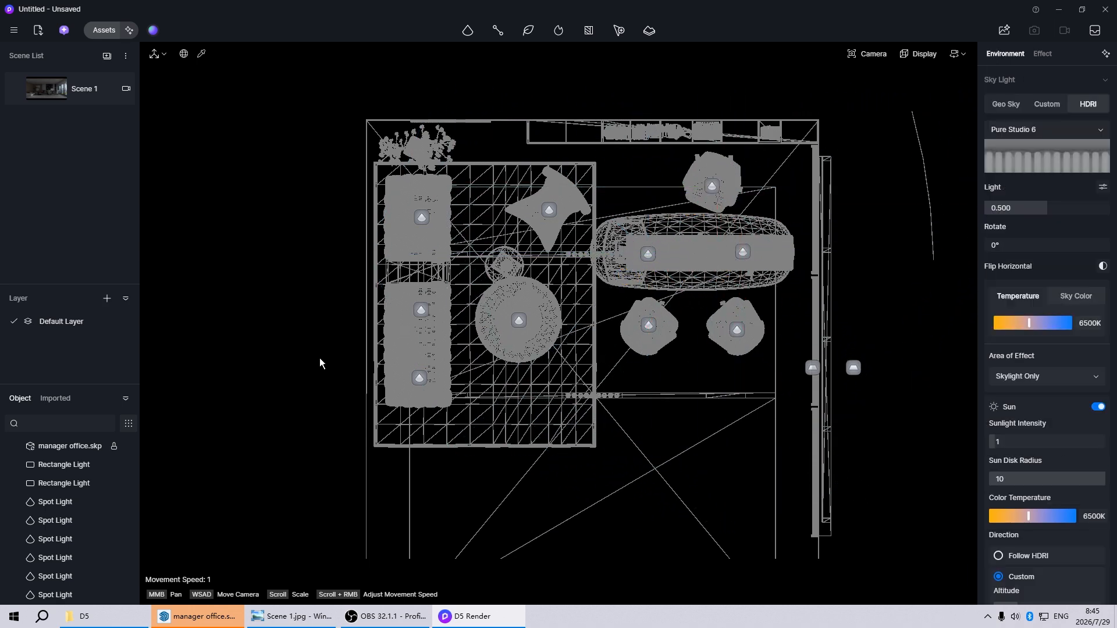
scroll(342, 307, "down", 3)
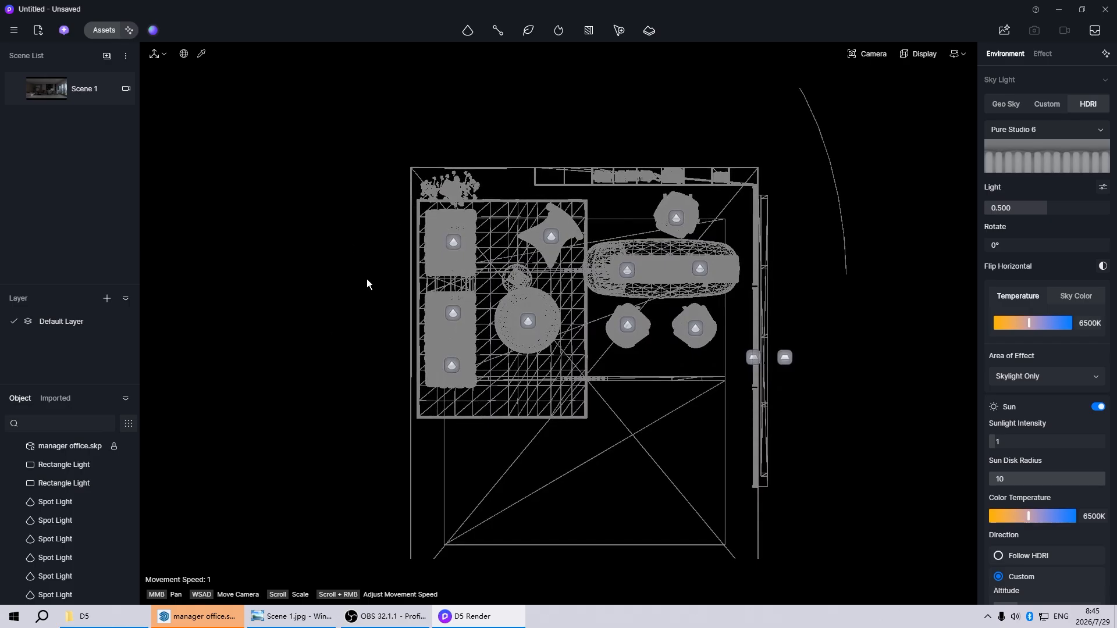
left_click_drag(350, 198, 716, 445)
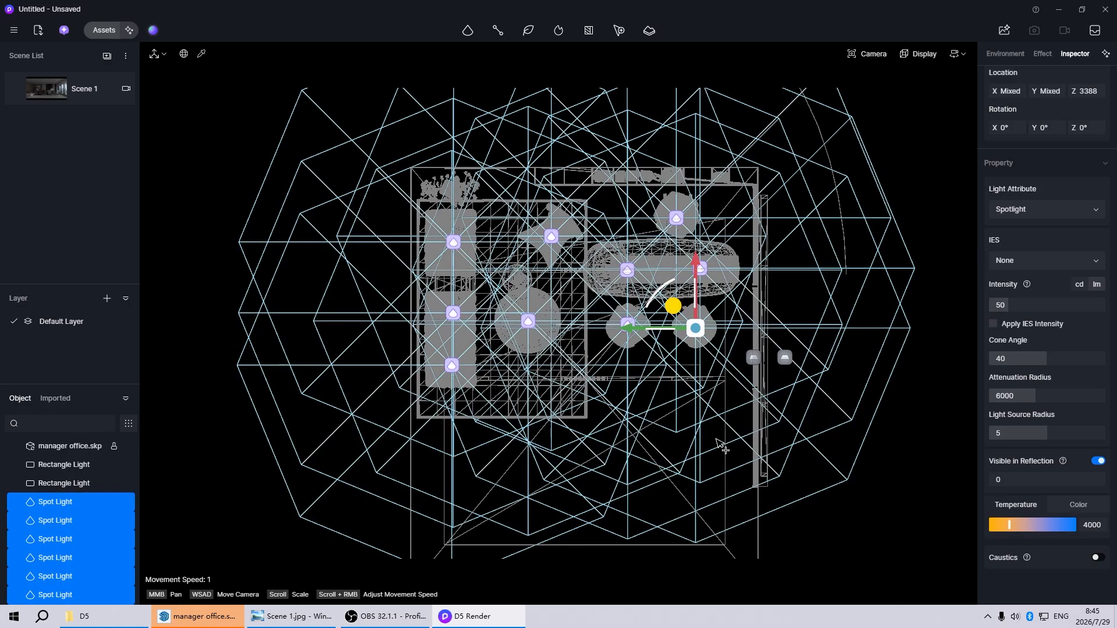
key("ctrl+g")
left_click(48, 89)
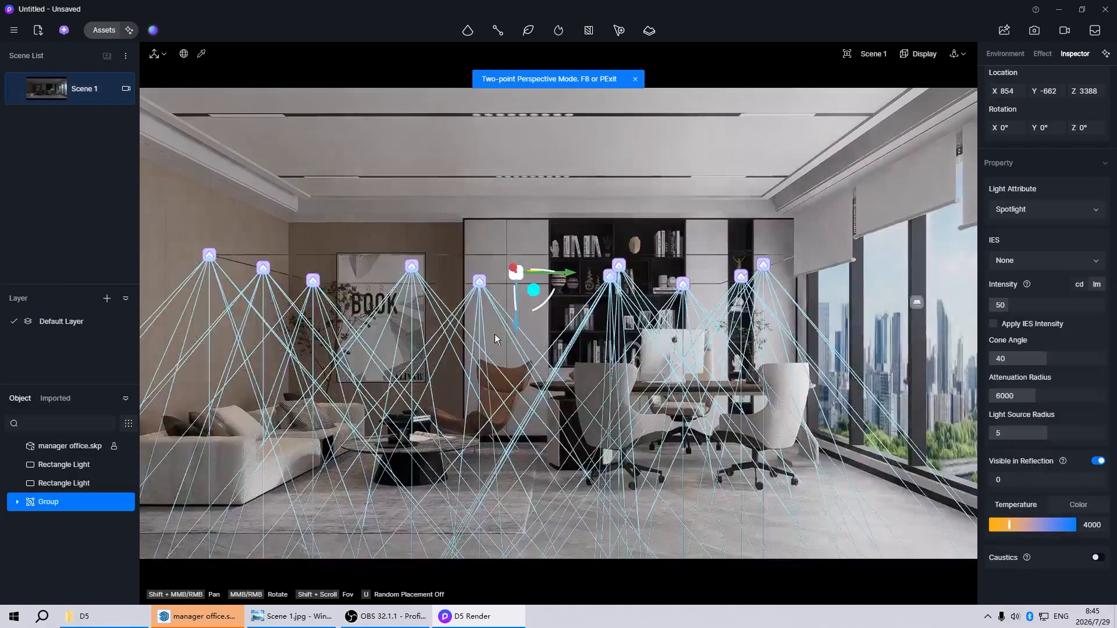
left_click_drag(515, 327, 517, 277)
left_click(624, 390)
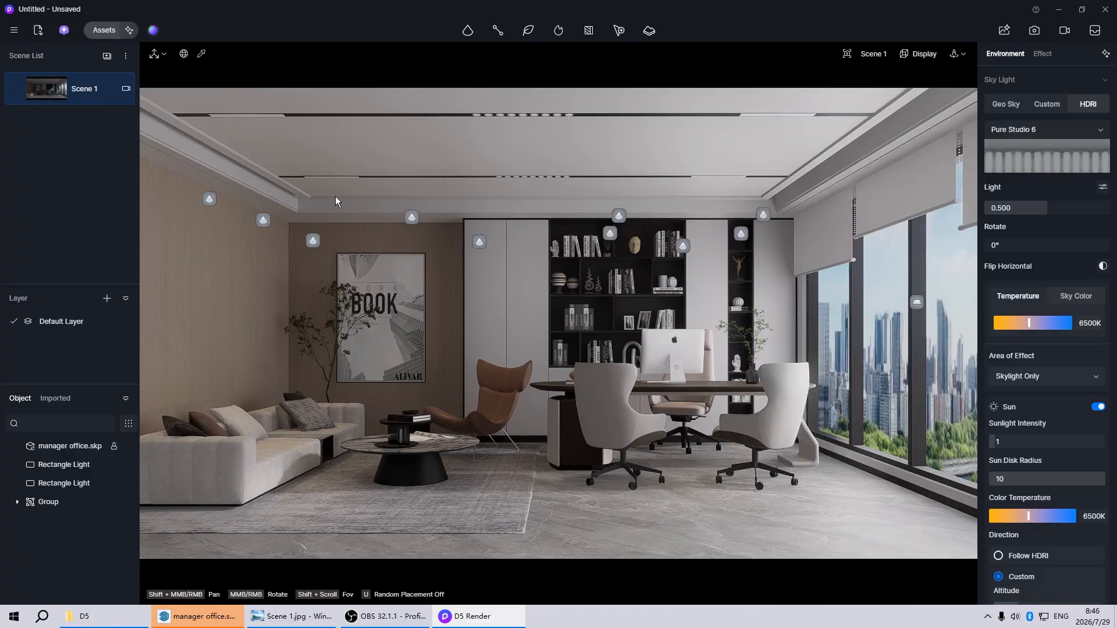
- Place a strip light in the ceiling cove above the window blinds, aligned with the cove
left_click(467, 32)
left_click(462, 90)
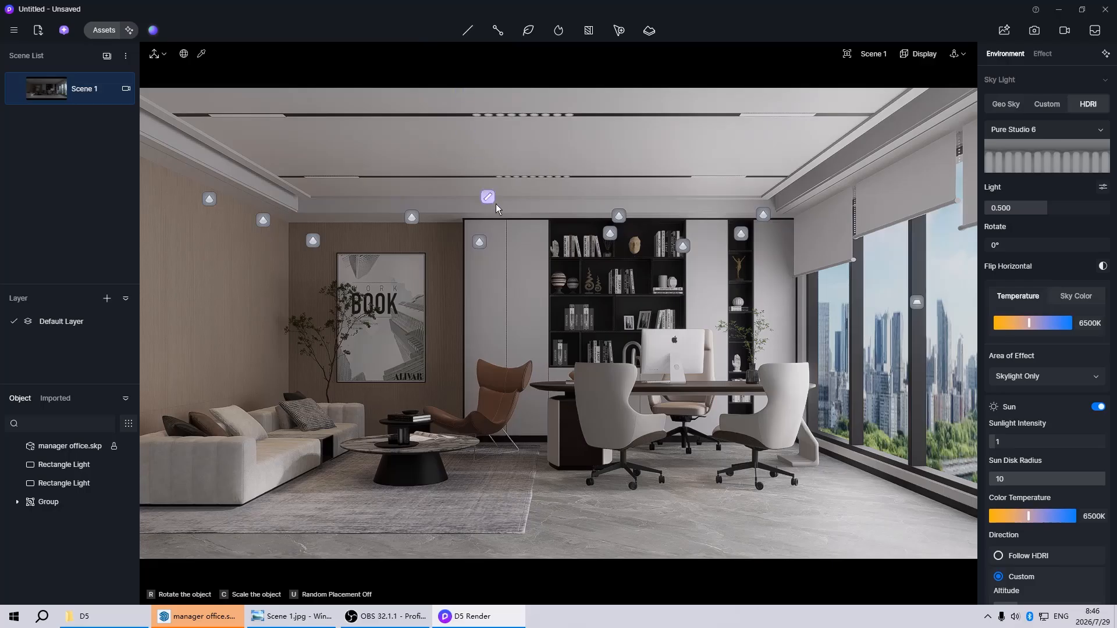
scroll(505, 200, "up", 5)
scroll(459, 221, "down", 7)
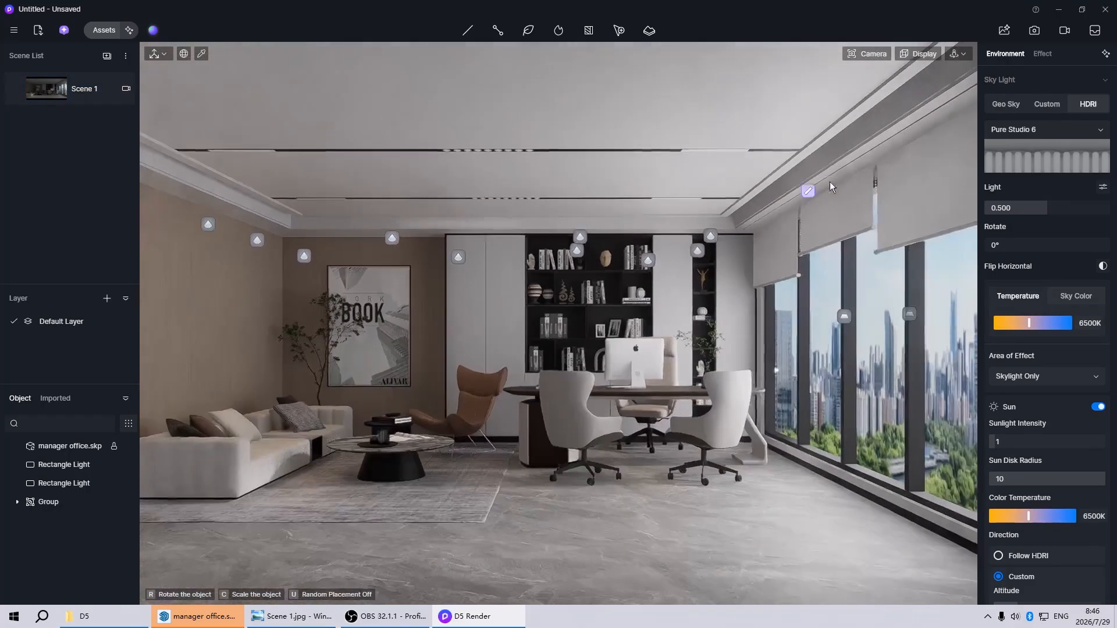
scroll(866, 141, "up", 3)
scroll(867, 140, "up", 2)
left_click(819, 129)
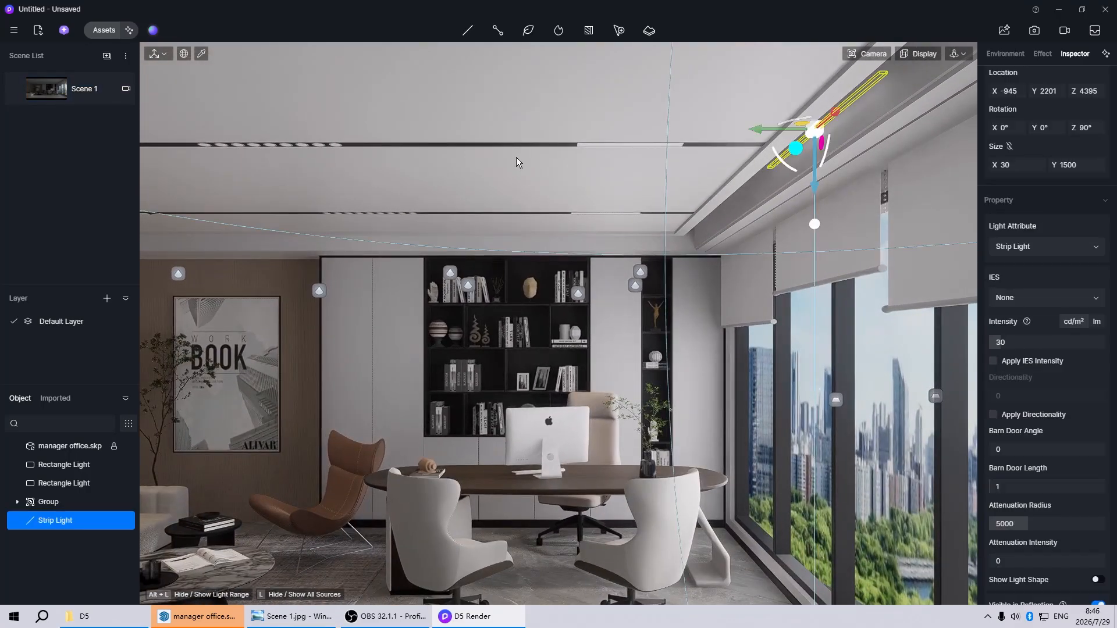
- Set the strip light's barn door length to 0 and its colour temperature to 3000
scroll(515, 157, "down", 2)
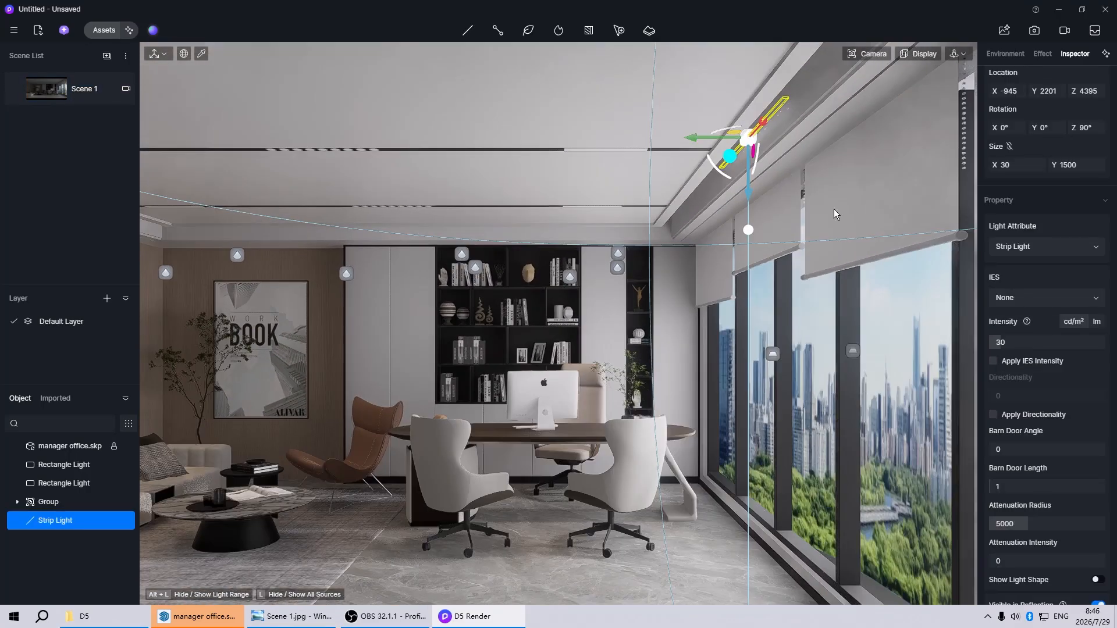
left_click(1029, 484)
type("0")
key("Return")
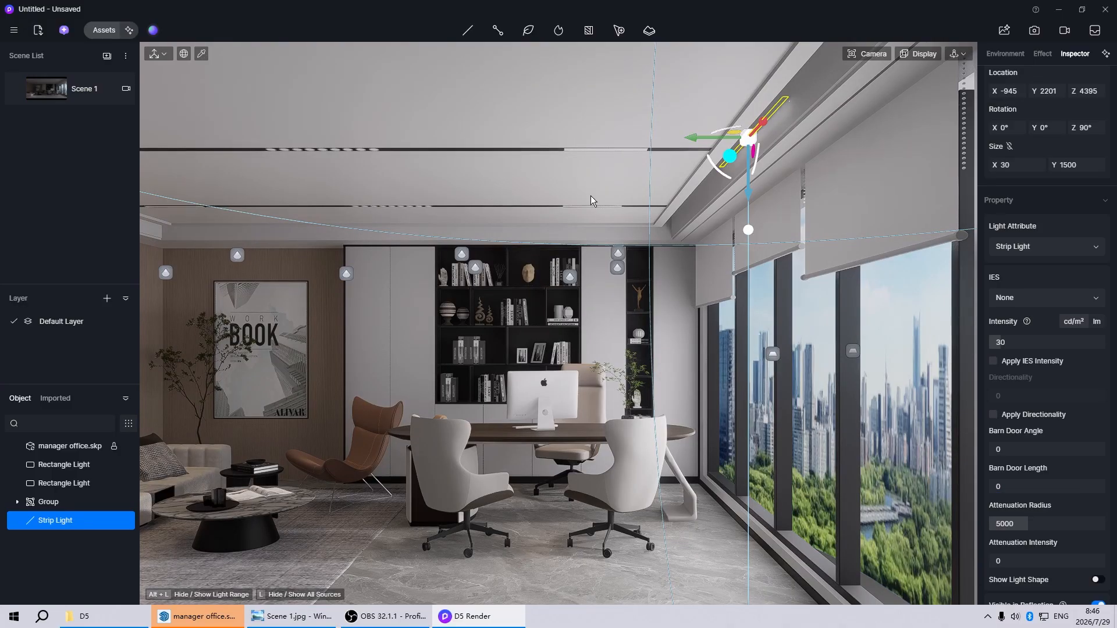
scroll(591, 196, "down", 2)
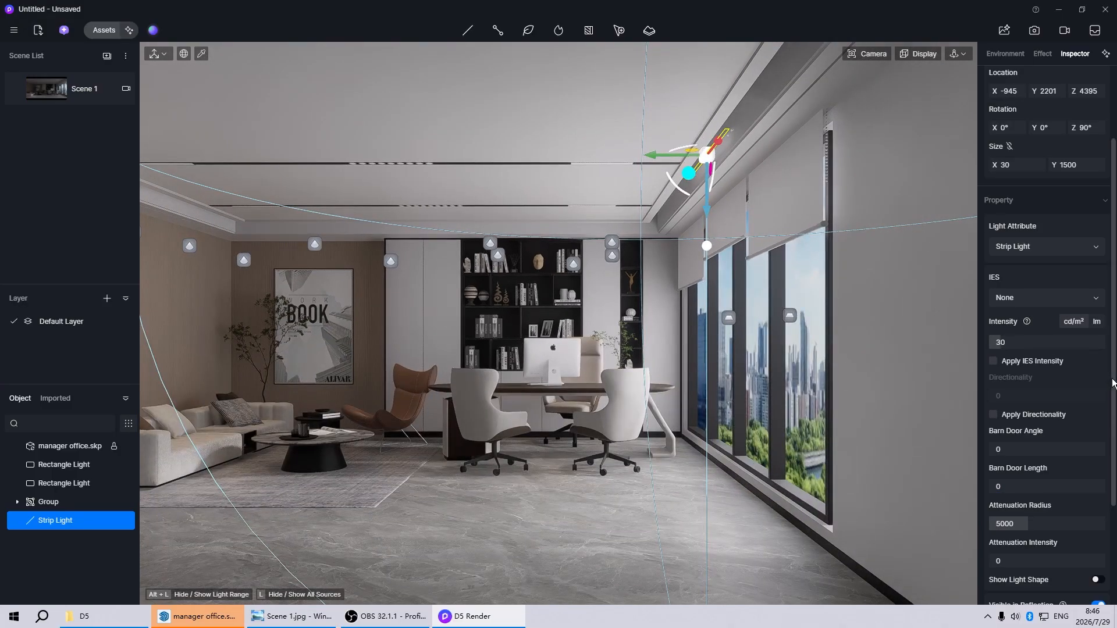
scroll(1101, 374, "down", 3)
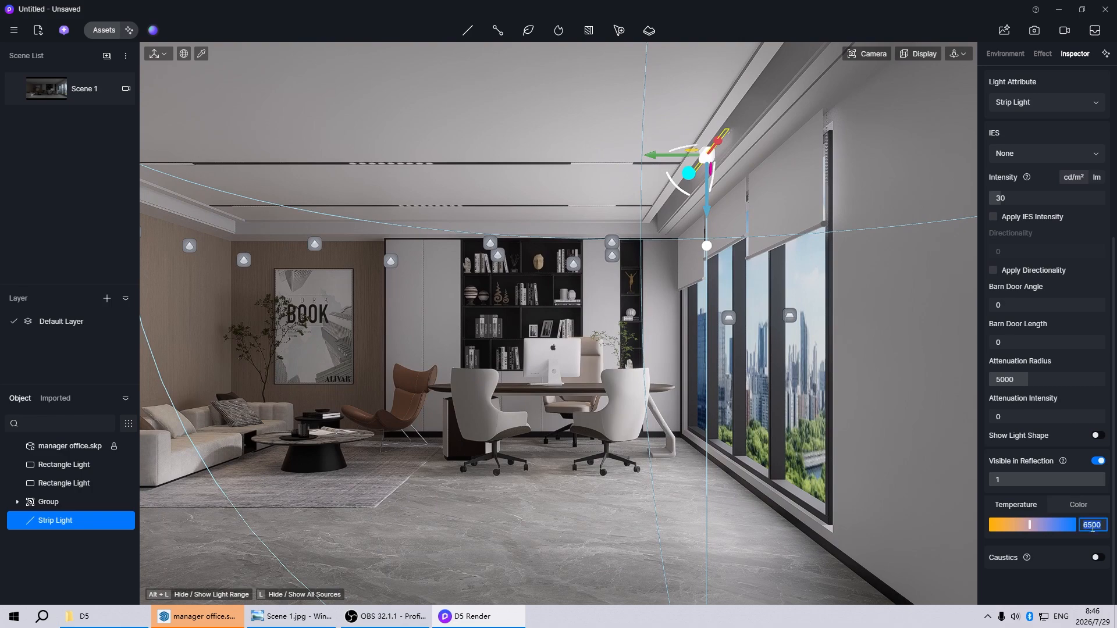
type("3000")
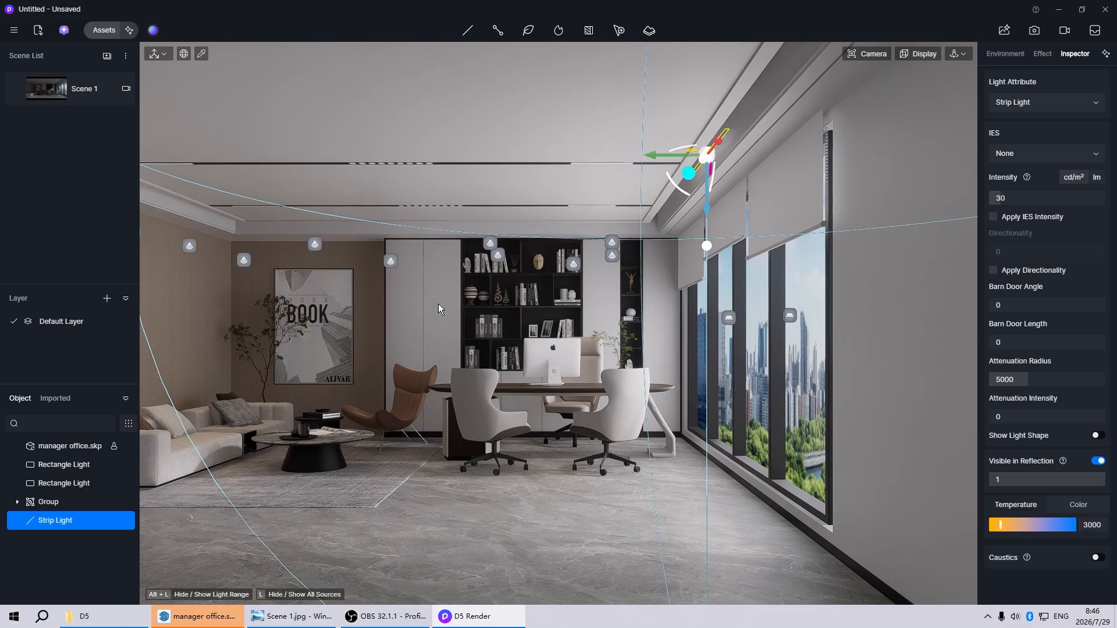
- Adjust the strip light's position in the window-side cove and stretch it lengthwise to cover most of the cove
scroll(438, 305, "down", 3)
middle_click_drag(438, 305, 617, 256)
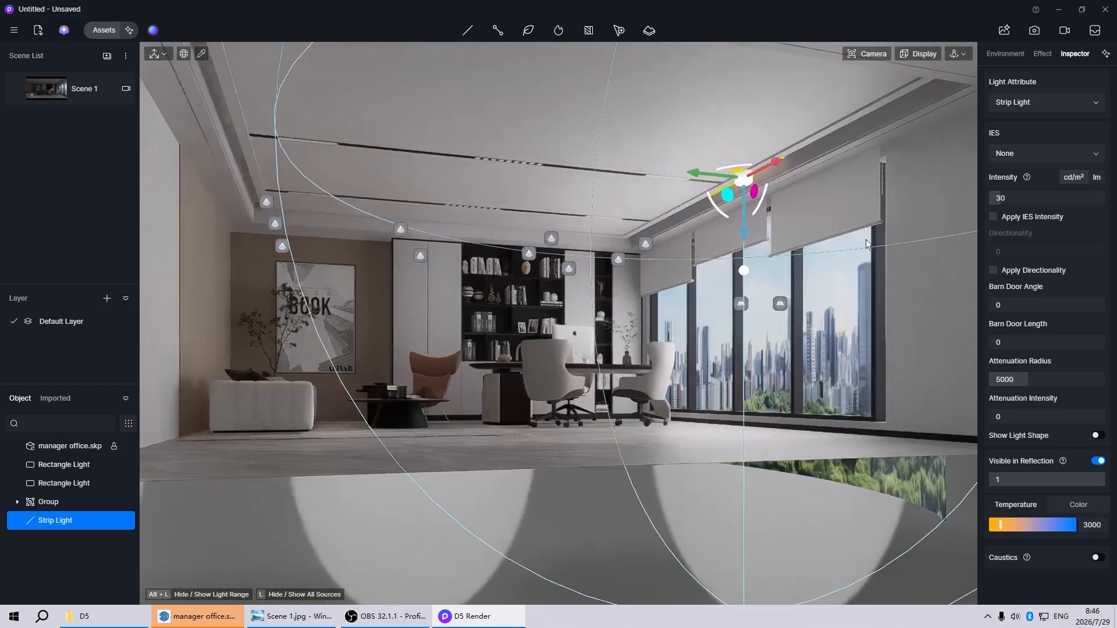
scroll(815, 150, "up", 5)
middle_click_drag(635, 197, 727, 190)
scroll(765, 185, "up", 2)
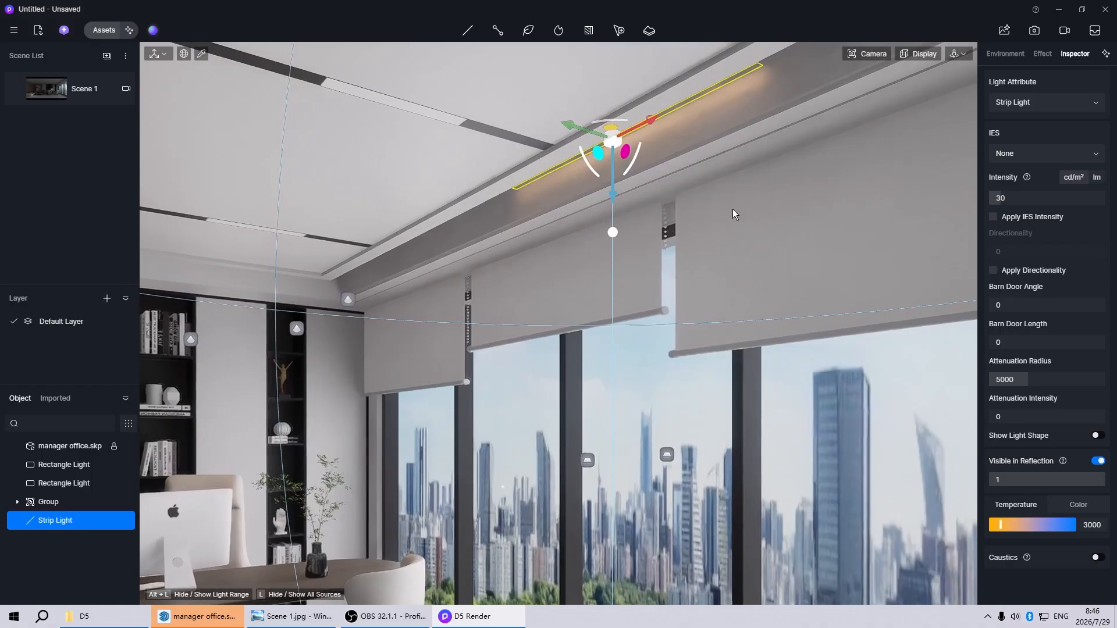
scroll(732, 208, "down", 1)
left_click_drag(636, 209, 638, 203)
middle_click_drag(485, 197, 513, 225)
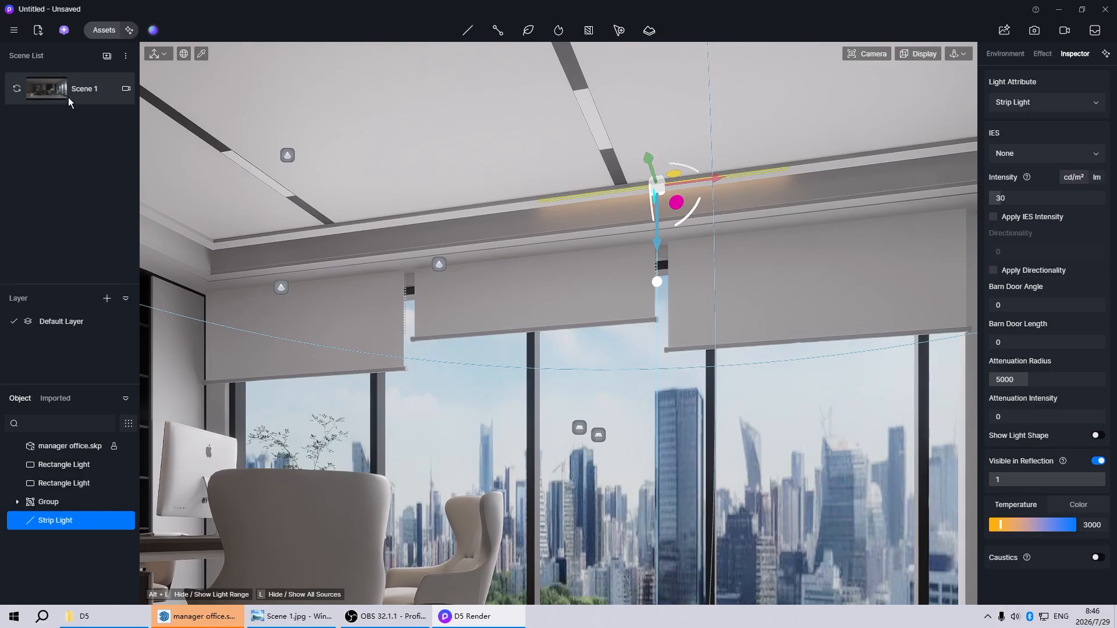
key("space")
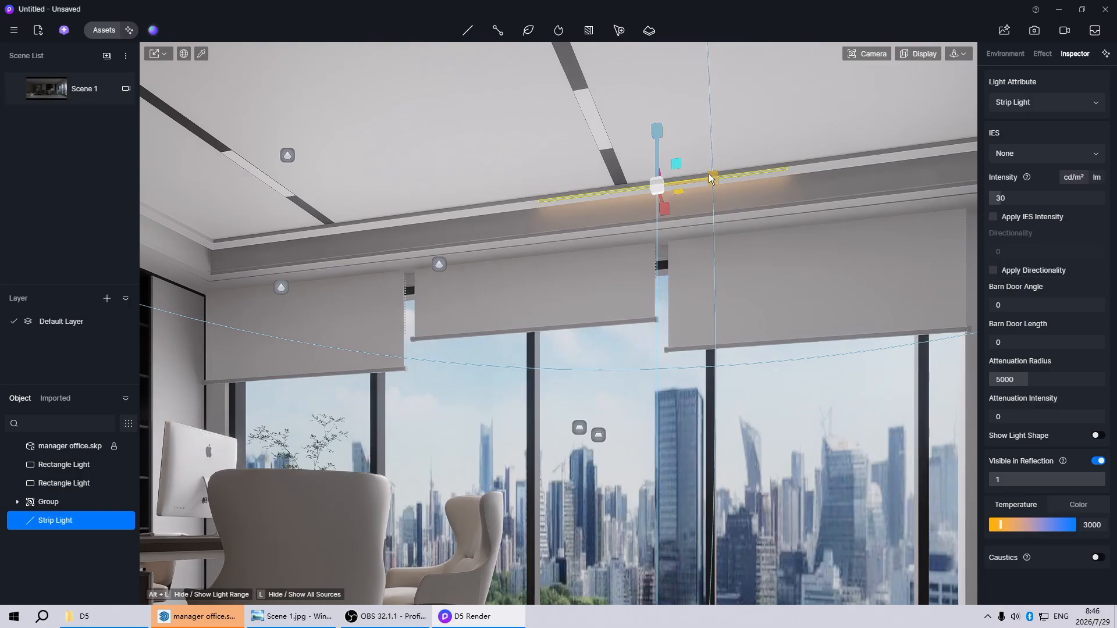
left_click_drag(846, 197, 703, 188)
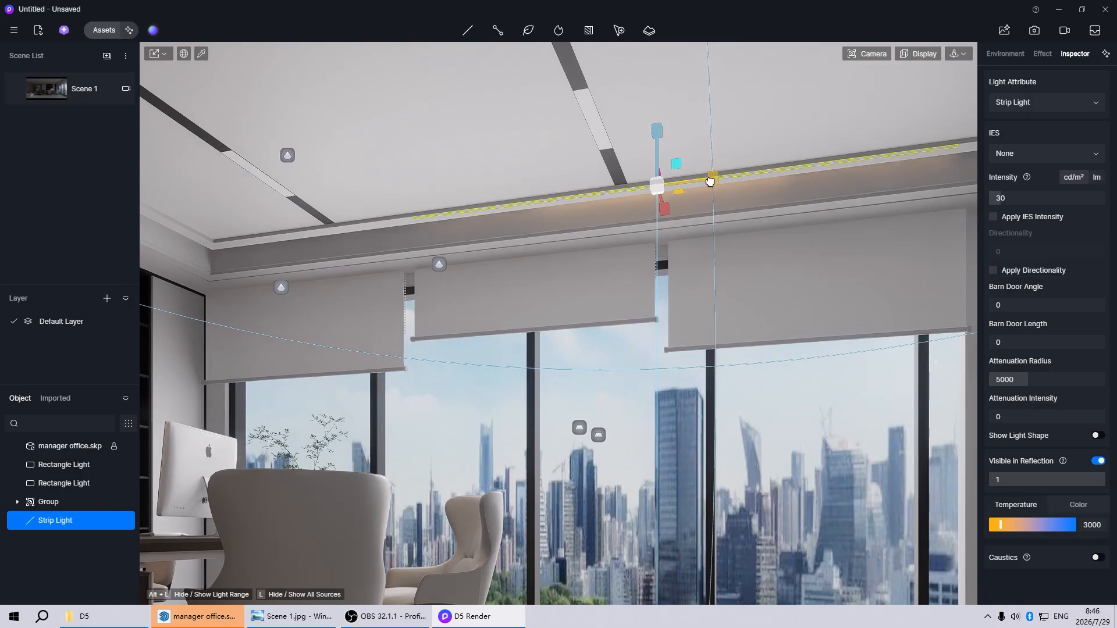
right_click_drag(742, 178, 668, 192)
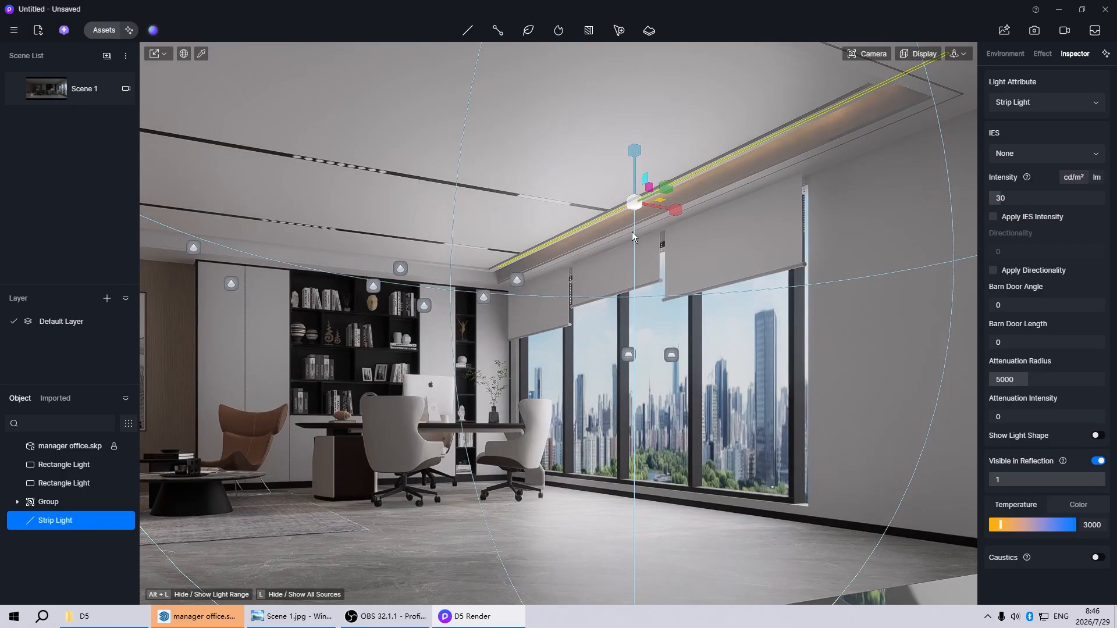
- Shift the lengthened strip light along the window-side cove so that it spans the recess from end to end
key("space")
scroll(616, 257, "up", 5)
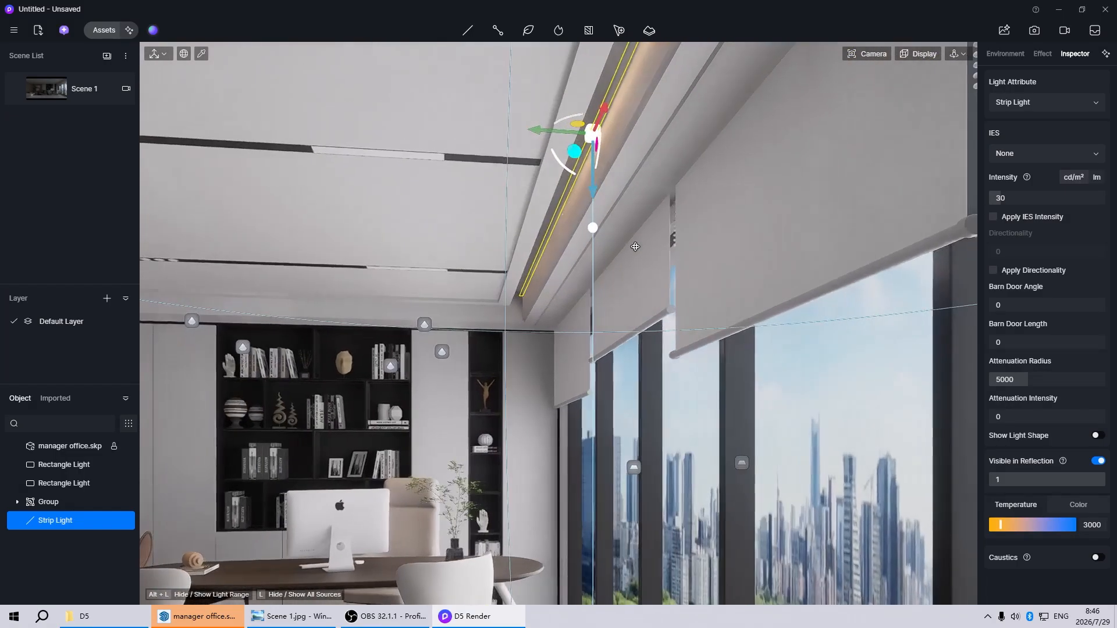
right_click_drag(635, 247, 635, 246)
scroll(429, 379, "up", 2)
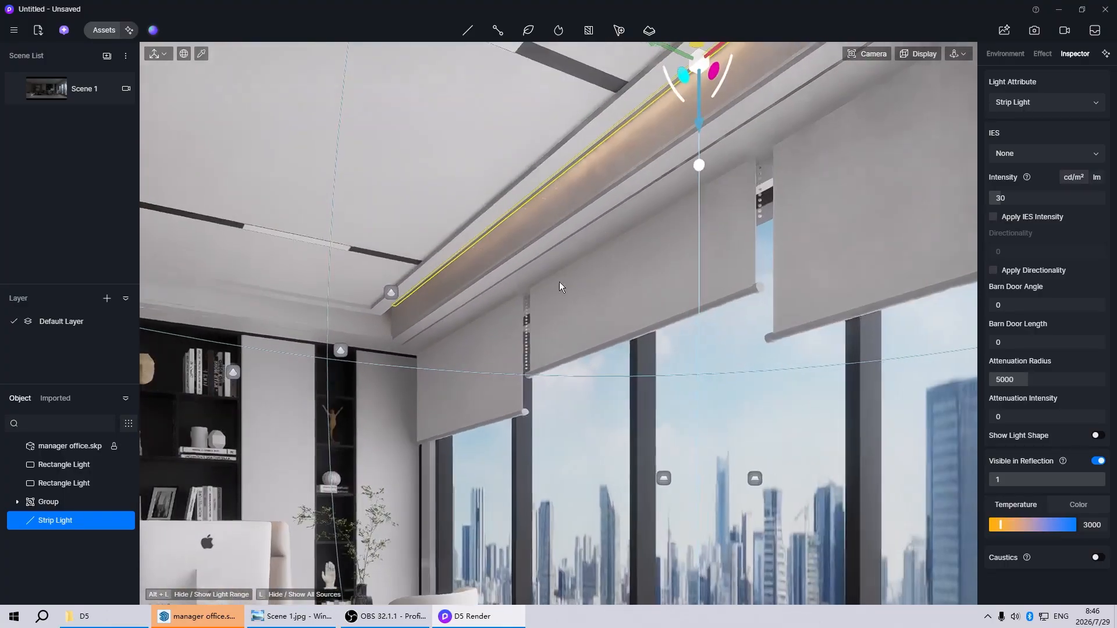
scroll(605, 382, "down", 3)
left_click_drag(680, 194, 647, 220)
scroll(497, 314, "down", 4)
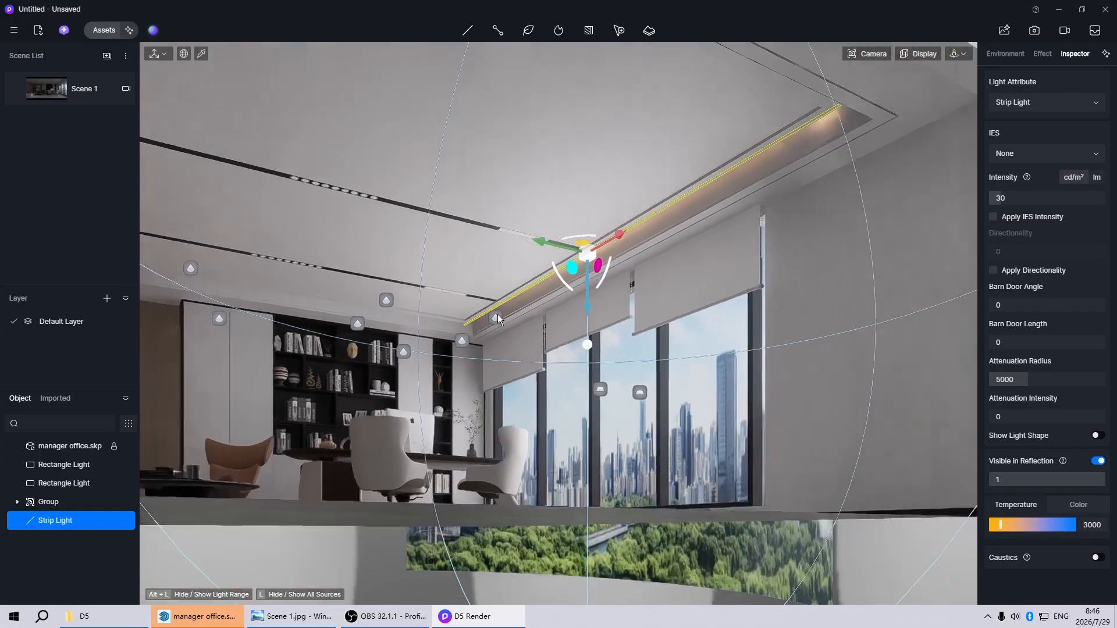
- Copy the strip light from the window-side cove to the opposite ceiling cove above the sofa, working from the Scene 1 view
left_click(68, 93)
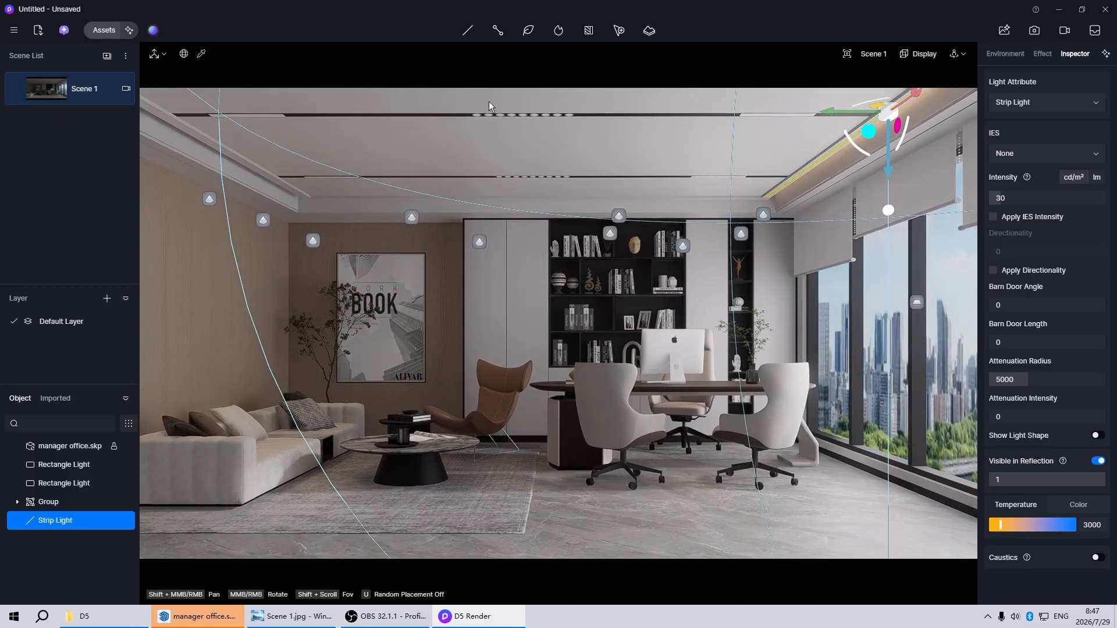
left_click_drag(830, 113, 153, 151)
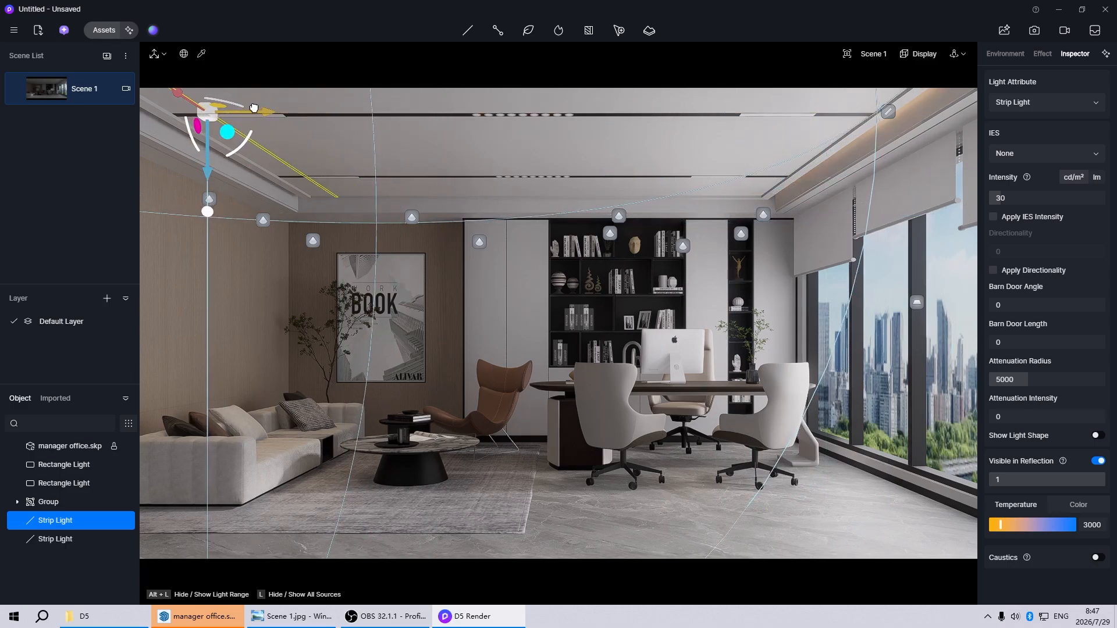
left_click_drag(253, 108, 221, 112)
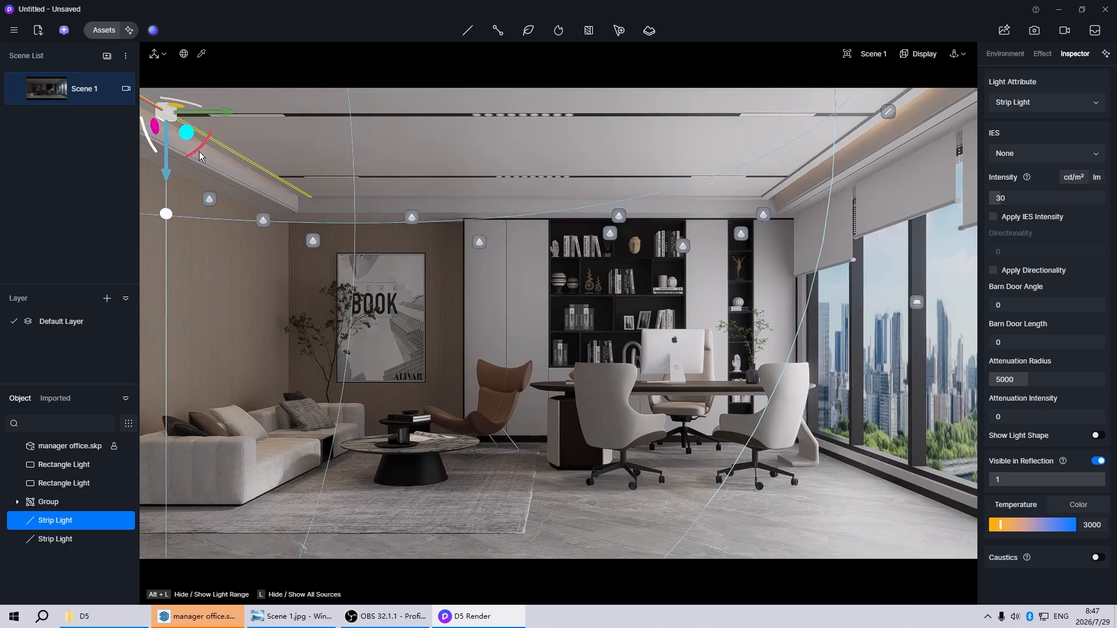
- Shift the copied strip light sideways so that it sits inside the ceiling cove recess above the sofa
scroll(199, 151, "down", 10)
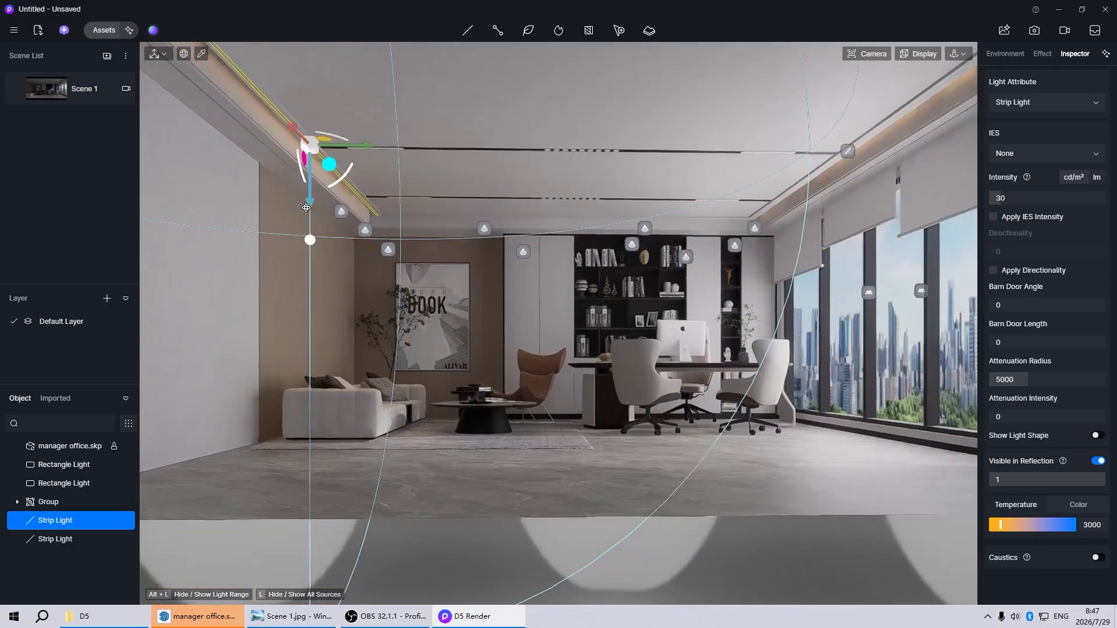
scroll(264, 114, "up", 6)
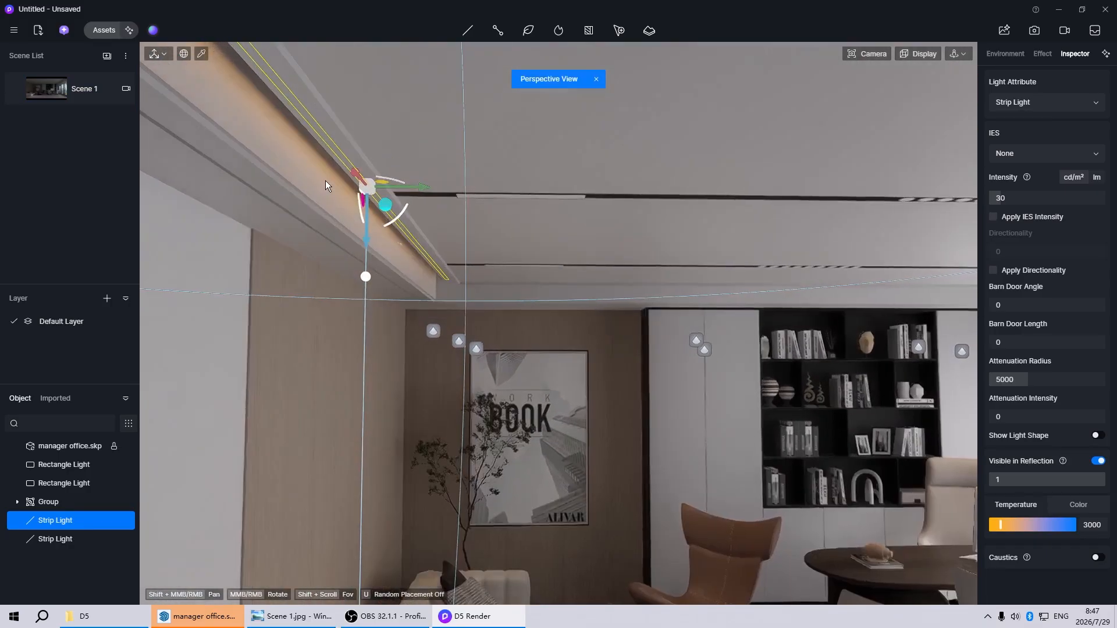
middle_click_drag(326, 185, 428, 201)
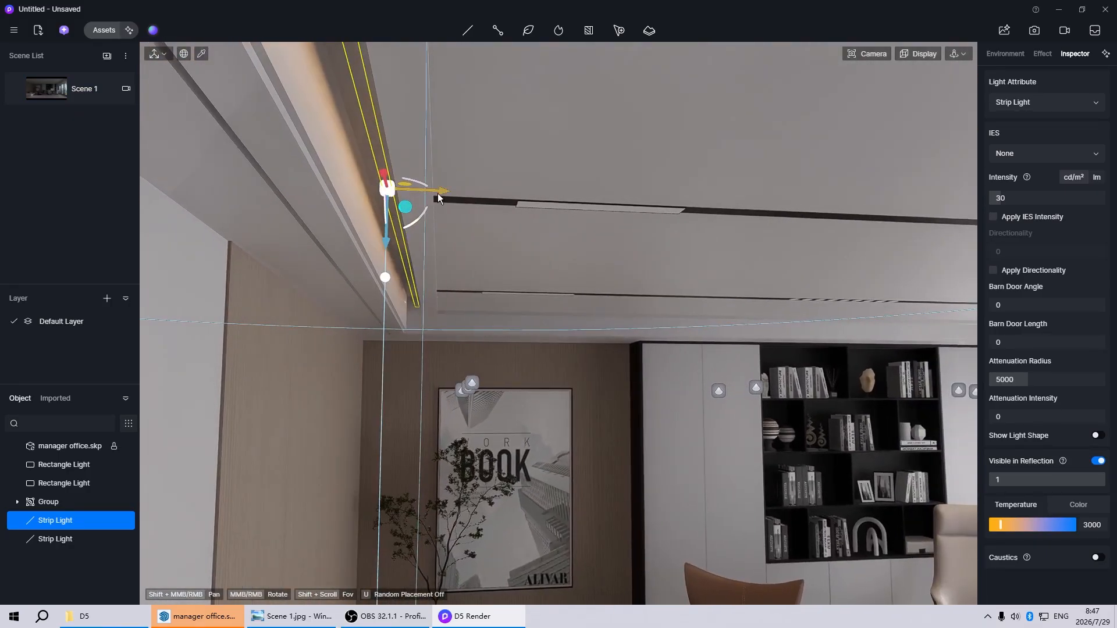
left_click_drag(439, 196, 427, 192)
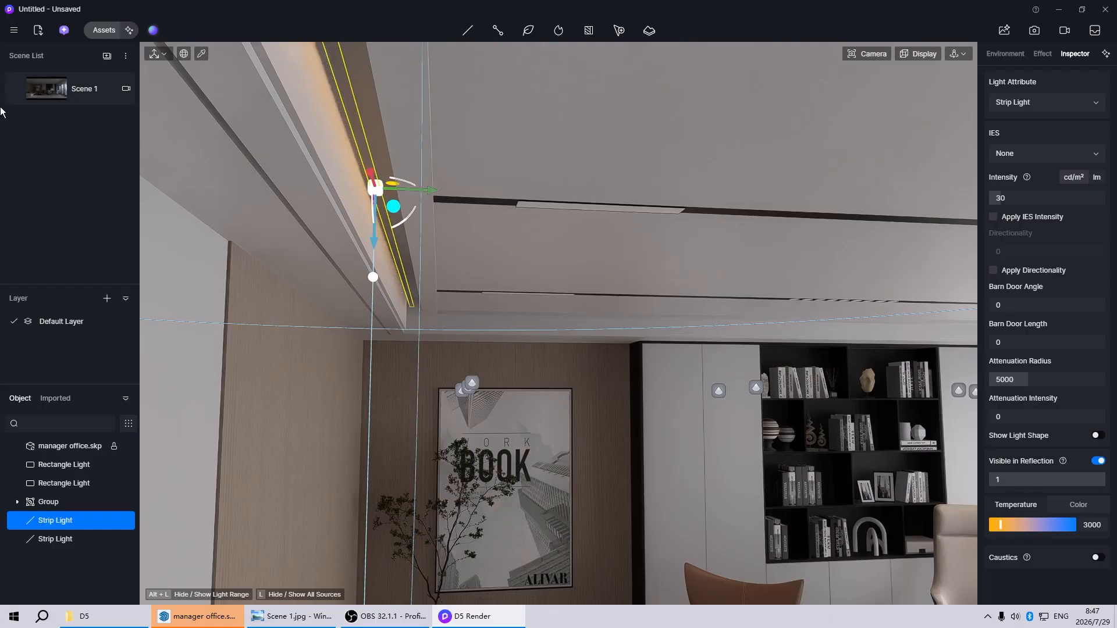
left_click(54, 94)
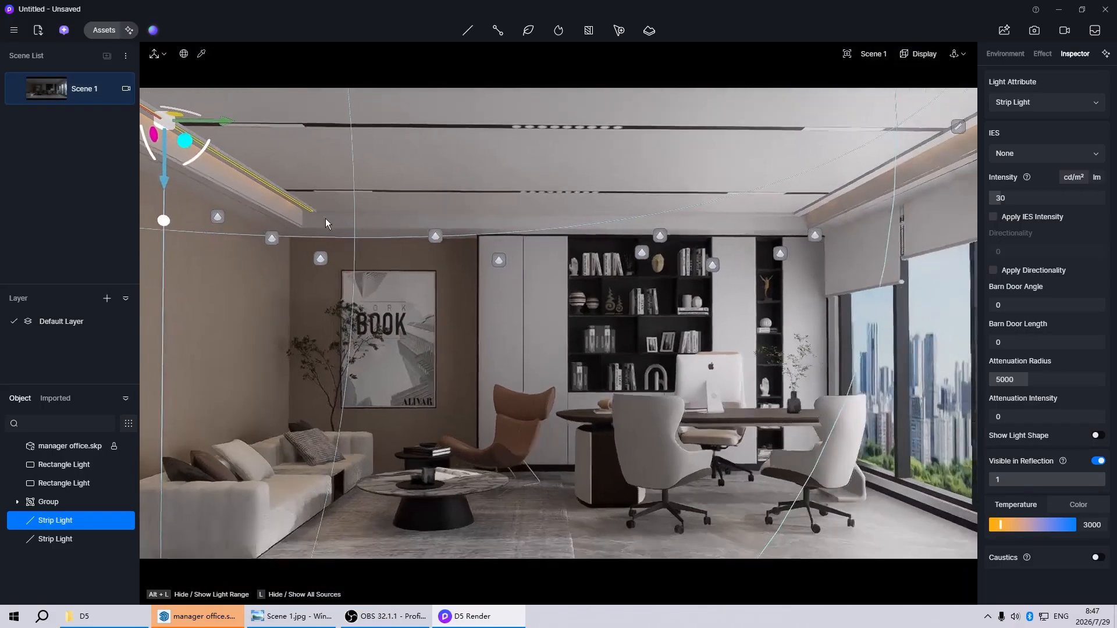
- Copy the sofa-side strip light toward the middle of the room and turn it parallel to the bookcase wall
scroll(412, 249, "down", 5)
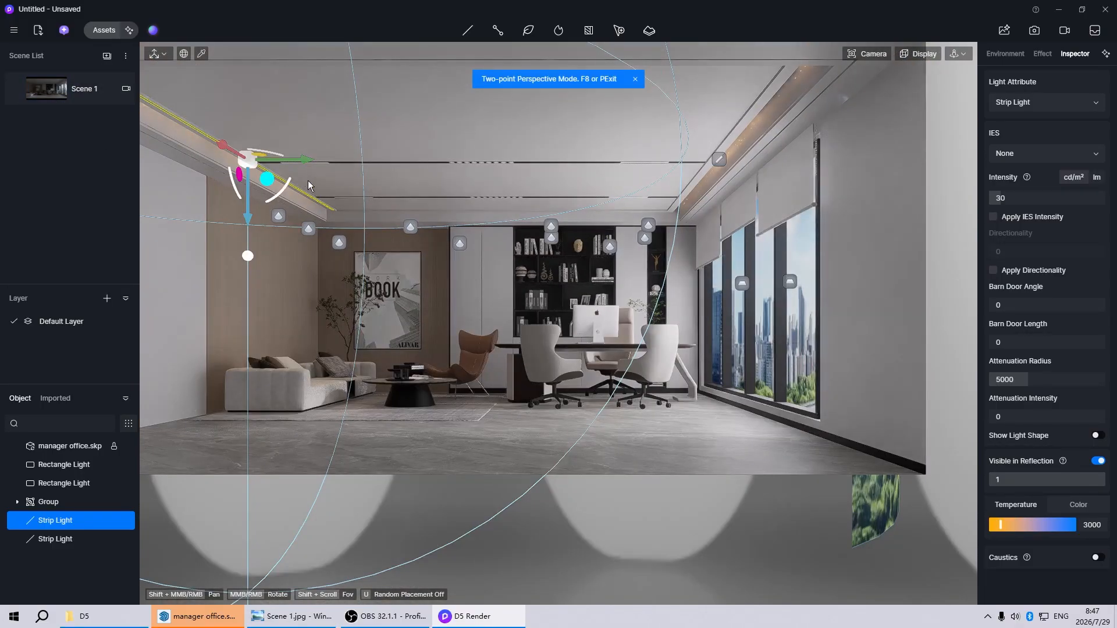
left_click_drag(299, 166, 469, 190, "alt")
scroll(506, 206, "up", 3)
right_click_drag(506, 207, 521, 208)
scroll(299, 175, "up", 3)
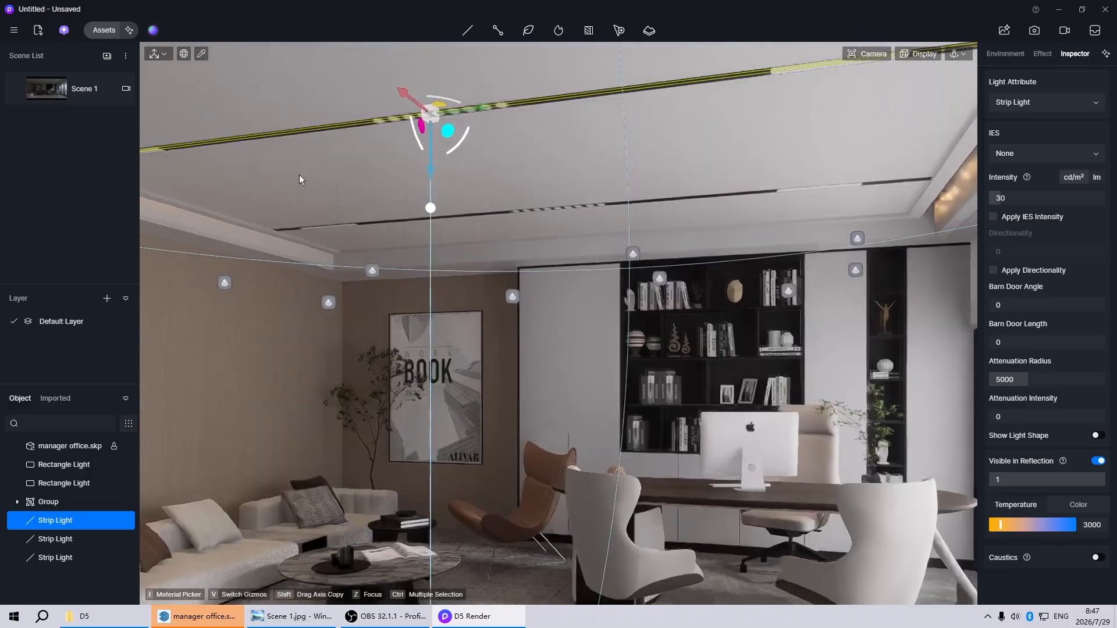
- Move the turned strip light to the bookcase wall and fit it into the ceiling cove there
left_click_drag(422, 91, 601, 251)
scroll(582, 235, "up", 3)
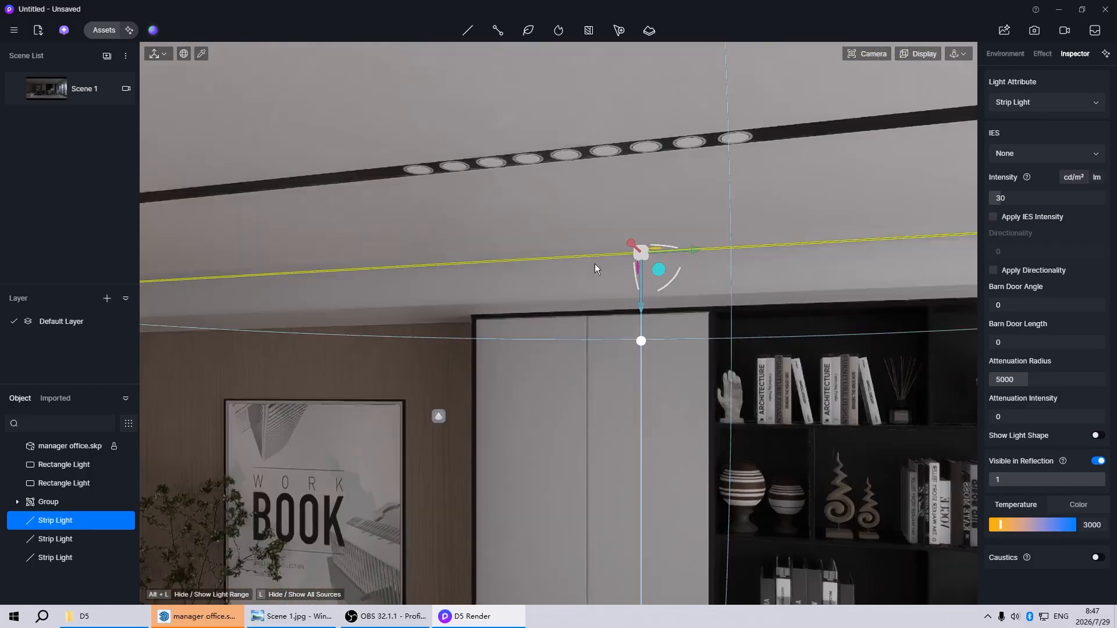
right_click_drag(595, 265, 640, 237)
left_click_drag(573, 248, 527, 265)
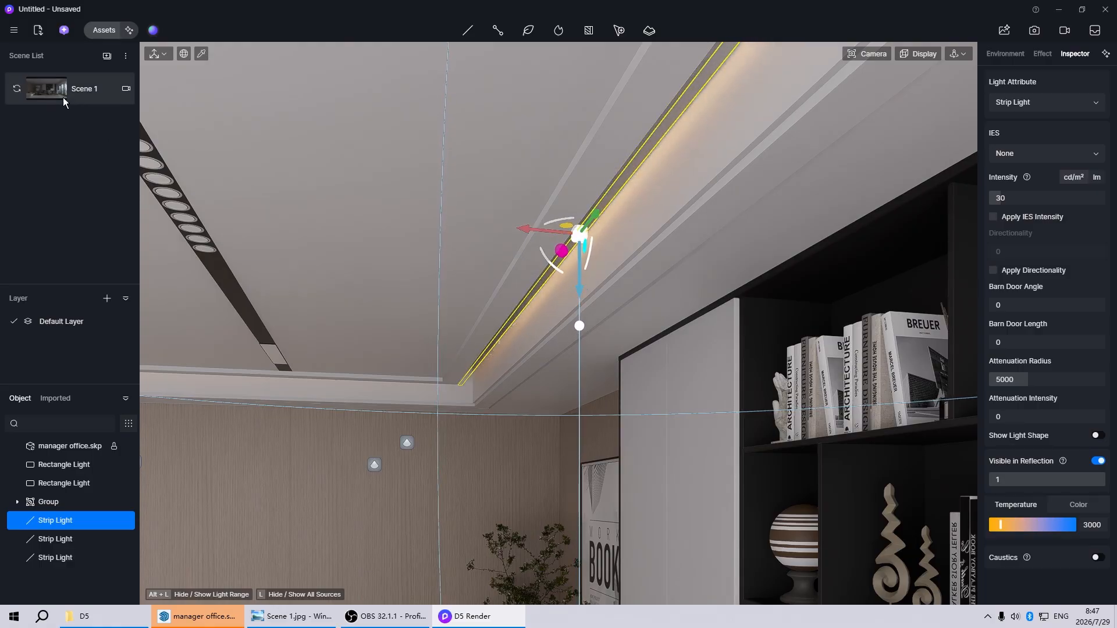
left_click(63, 94)
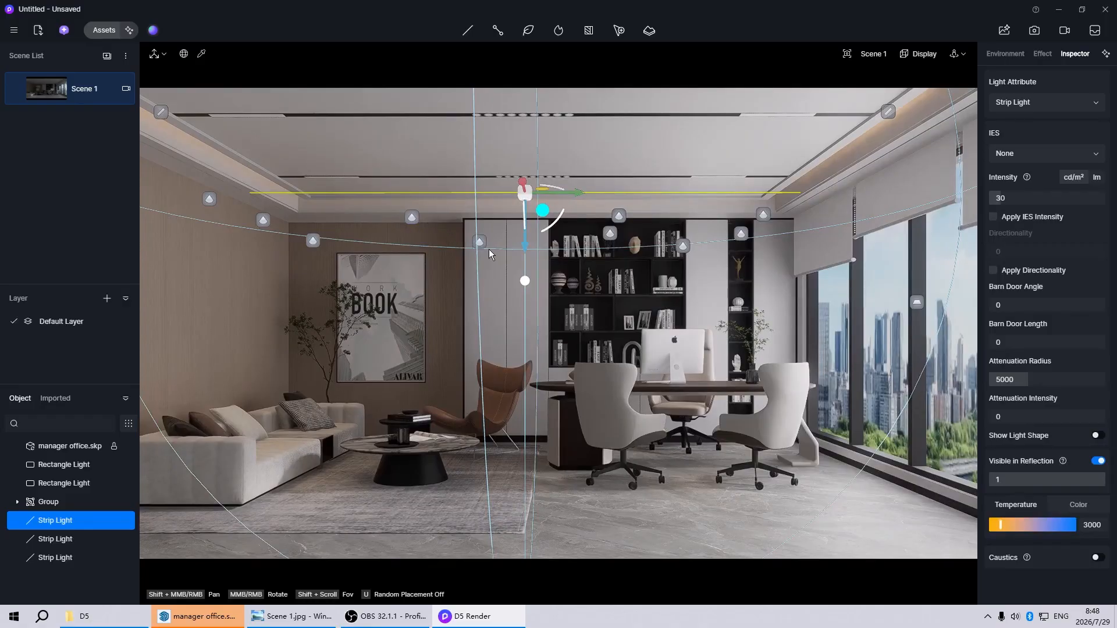
- Lower the strip light above the bookcase slightly within its ceiling cove
scroll(510, 234, "up", 10)
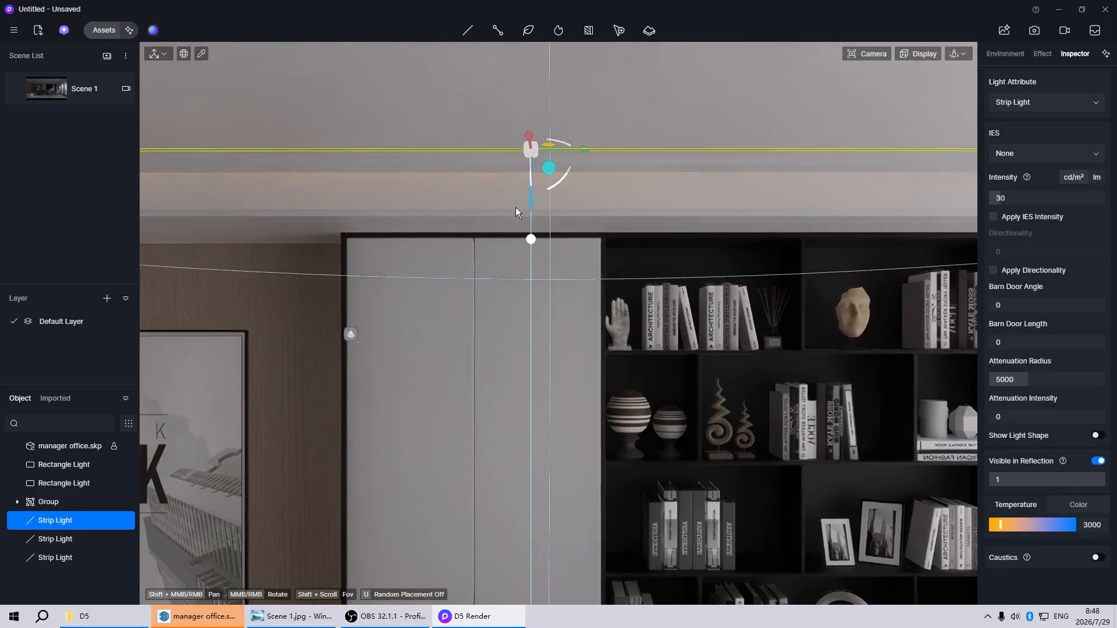
left_click_drag(530, 203, 531, 215)
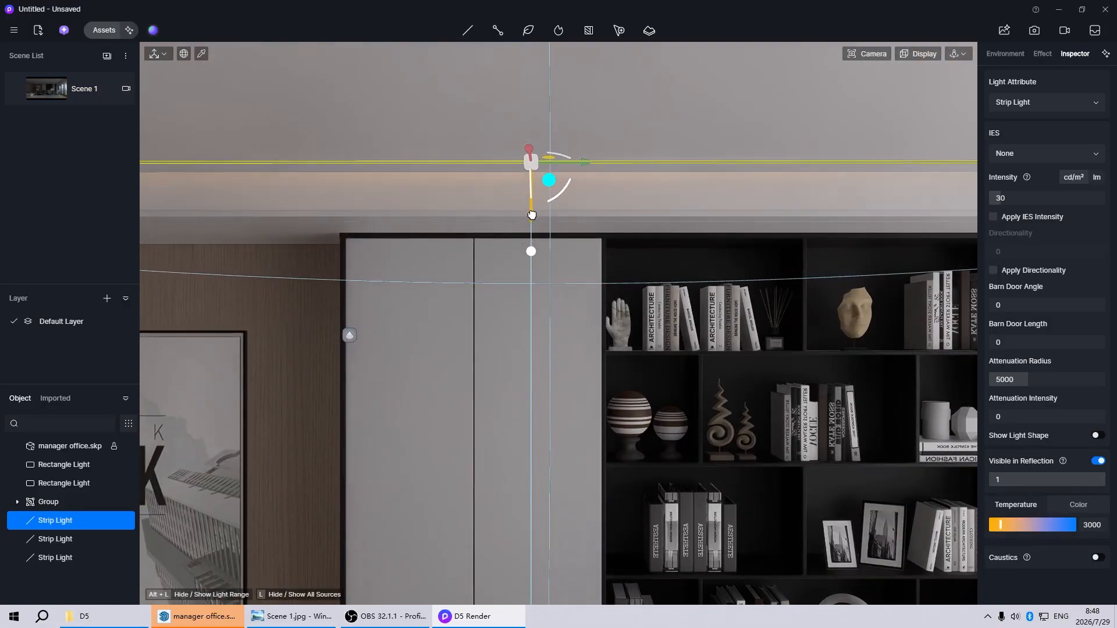
left_click(57, 92)
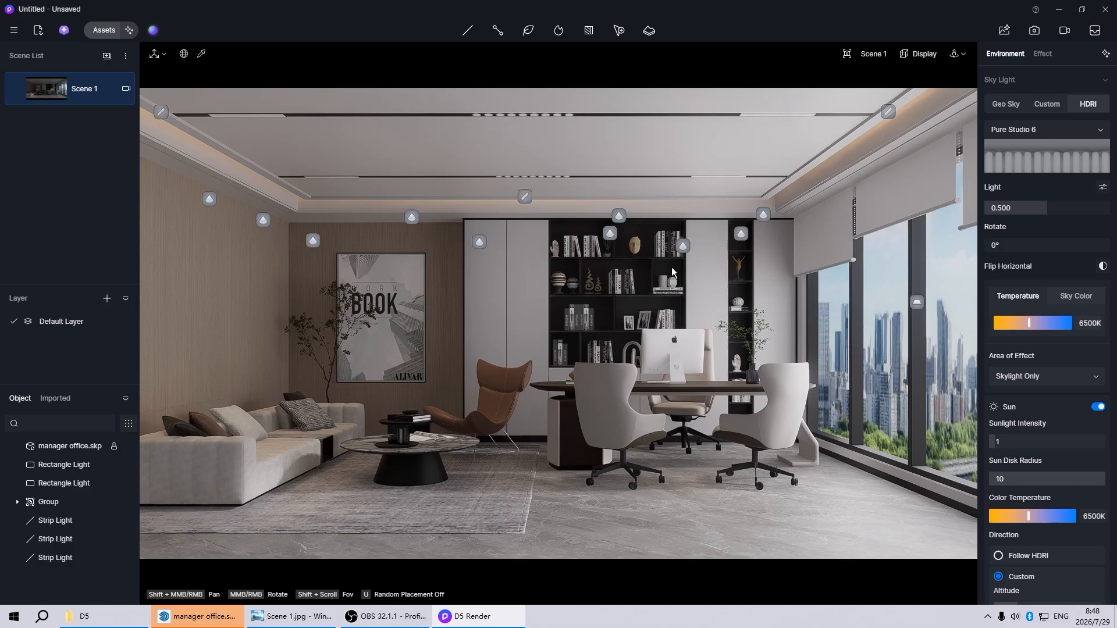
- Place a new strip light in the bookcase's second row of compartments, below the face sculpture
mouse_move(469, 33)
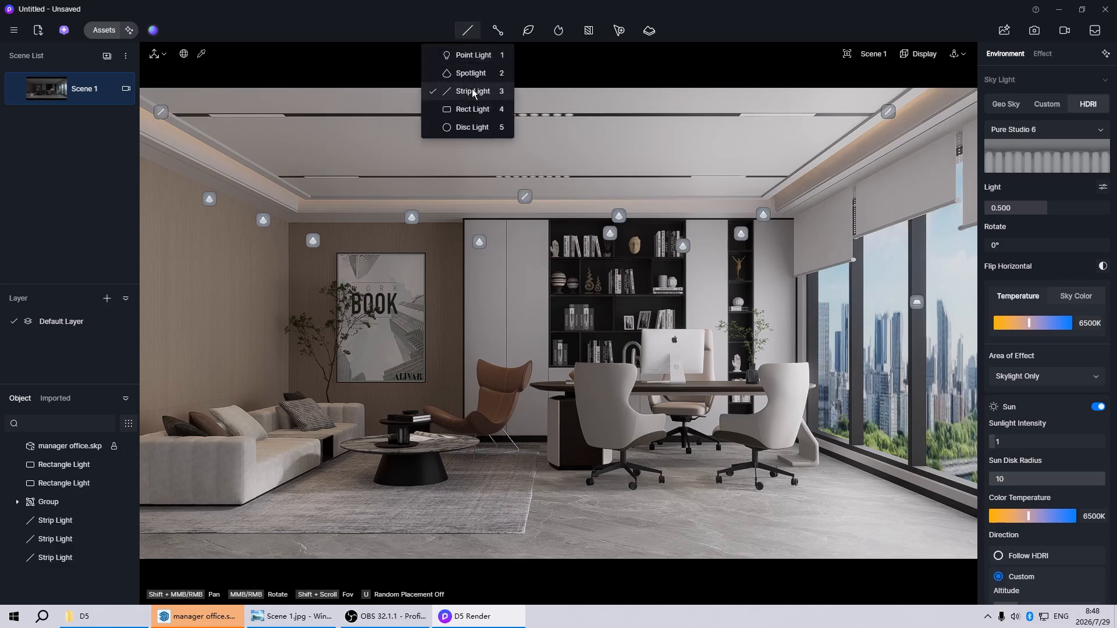
left_click(473, 88)
left_click(667, 282)
scroll(640, 251, "up", 5)
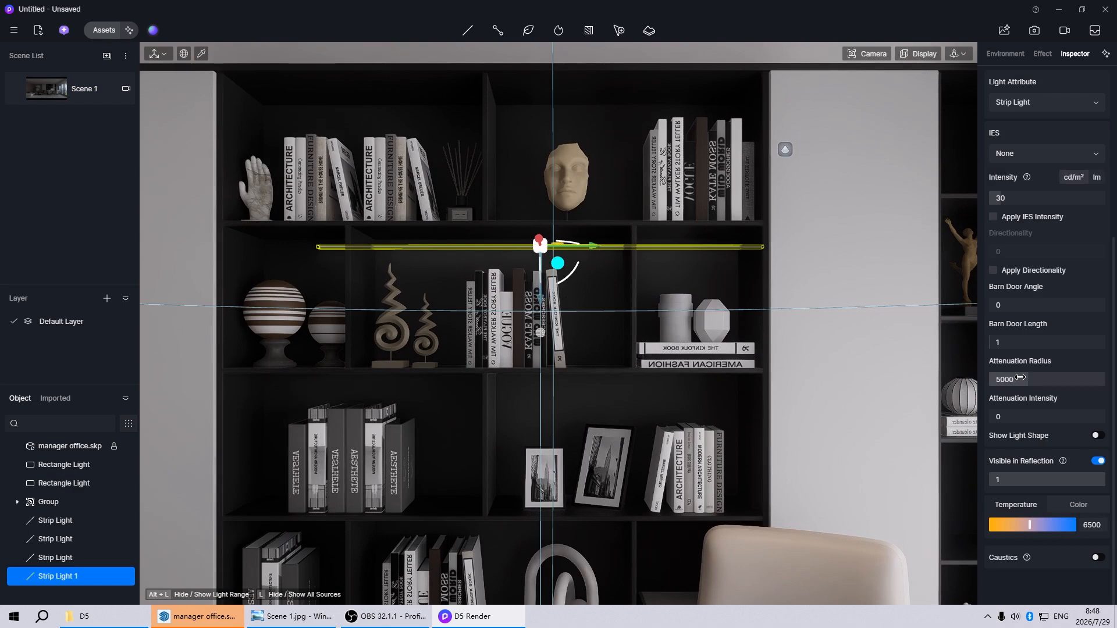
- Set the bookcase strip light's barn door length to 0 and its colour temperature to 3000
left_click(1014, 342)
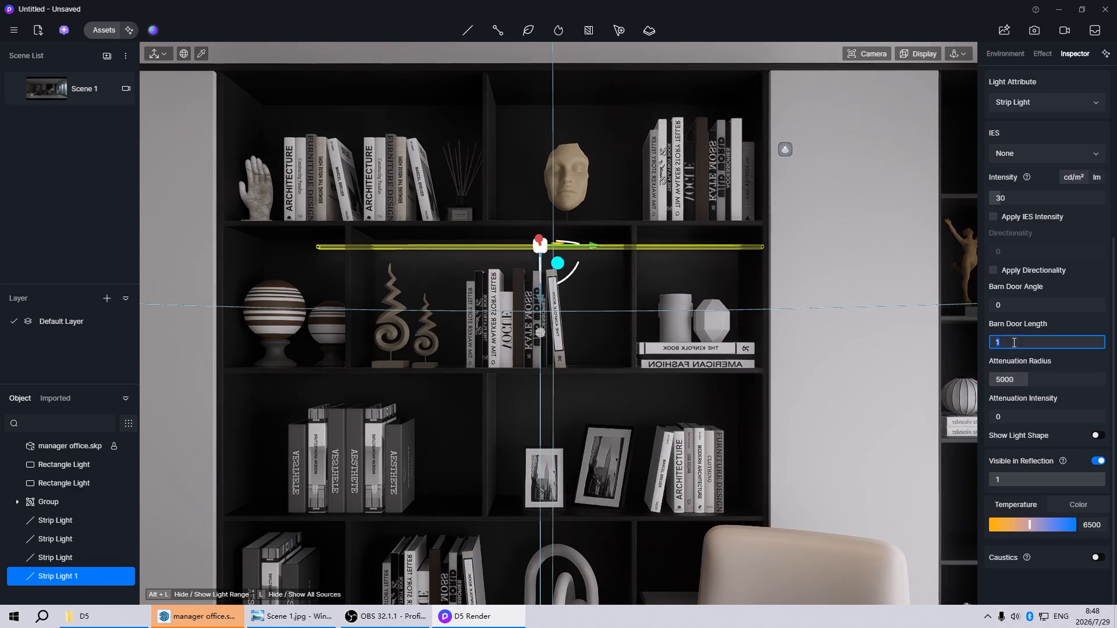
type("0")
key("Return")
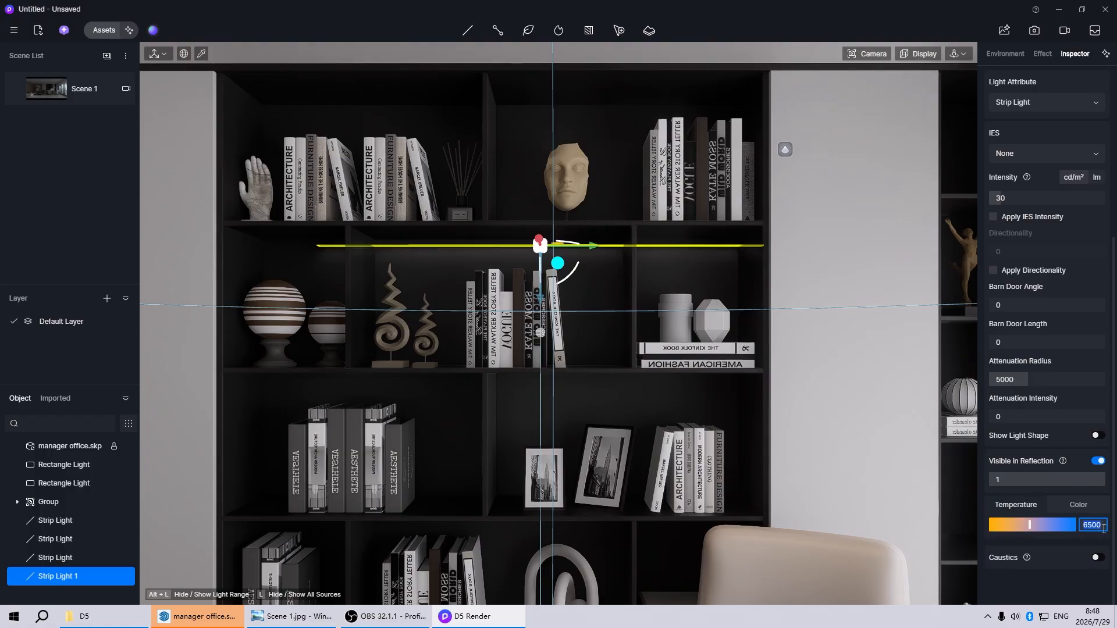
type("3000")
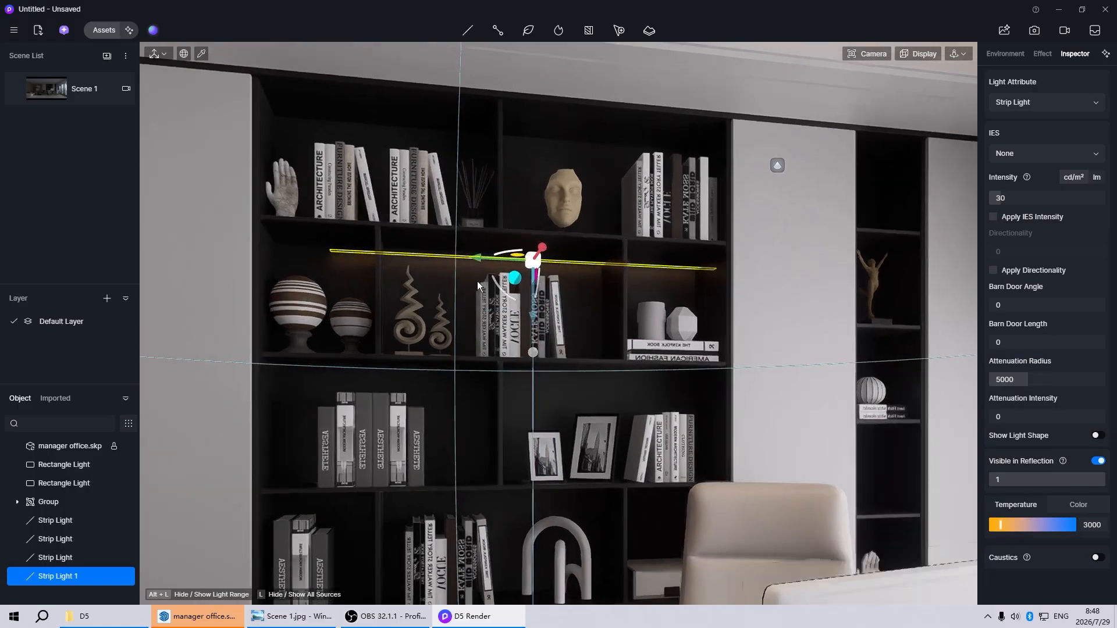
- Enable Show Light Shape for the bookcase strip light and adjust its depth and height beneath the shelf board
scroll(518, 265, "up", 3)
scroll(517, 260, "up", 2)
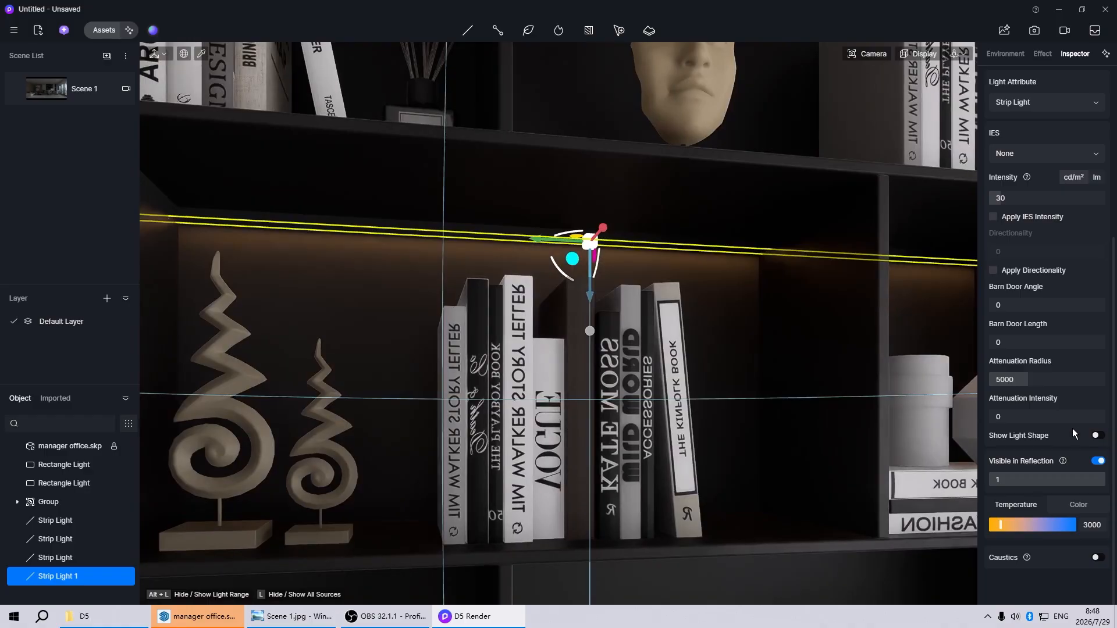
left_click(1097, 437)
scroll(481, 240, "up", 4)
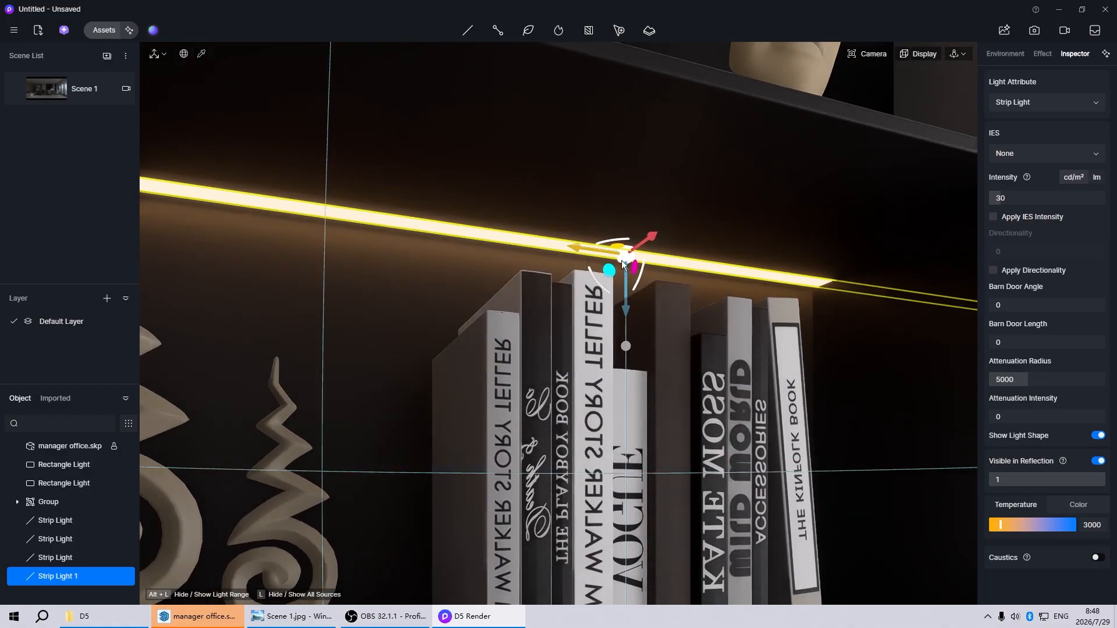
scroll(622, 263, "up", 6)
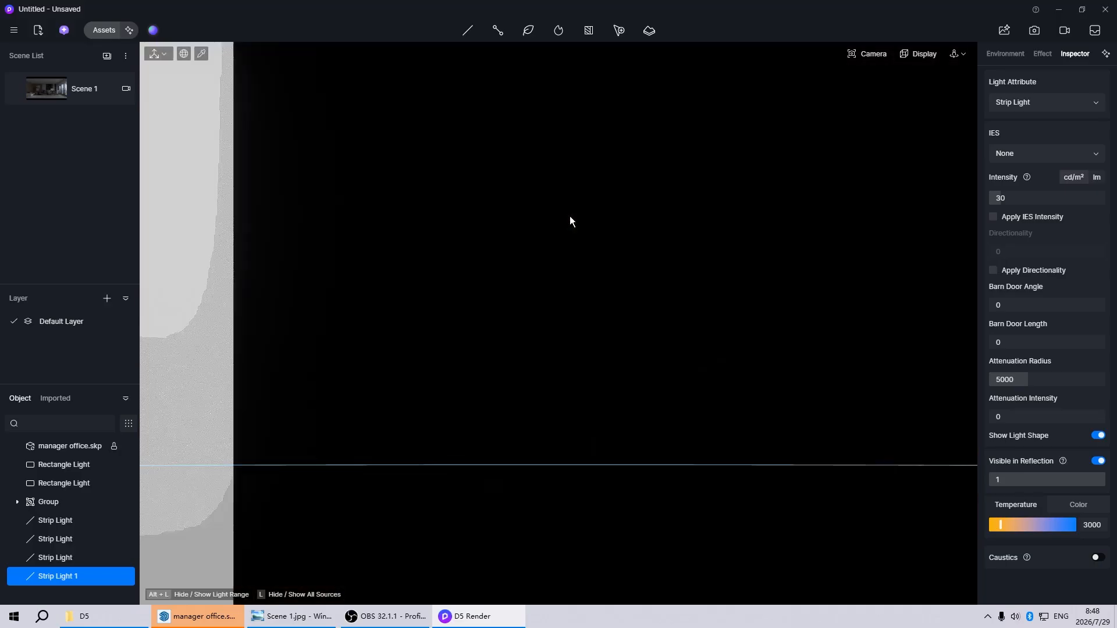
scroll(574, 227, "down", 3)
left_click_drag(607, 239, 598, 241)
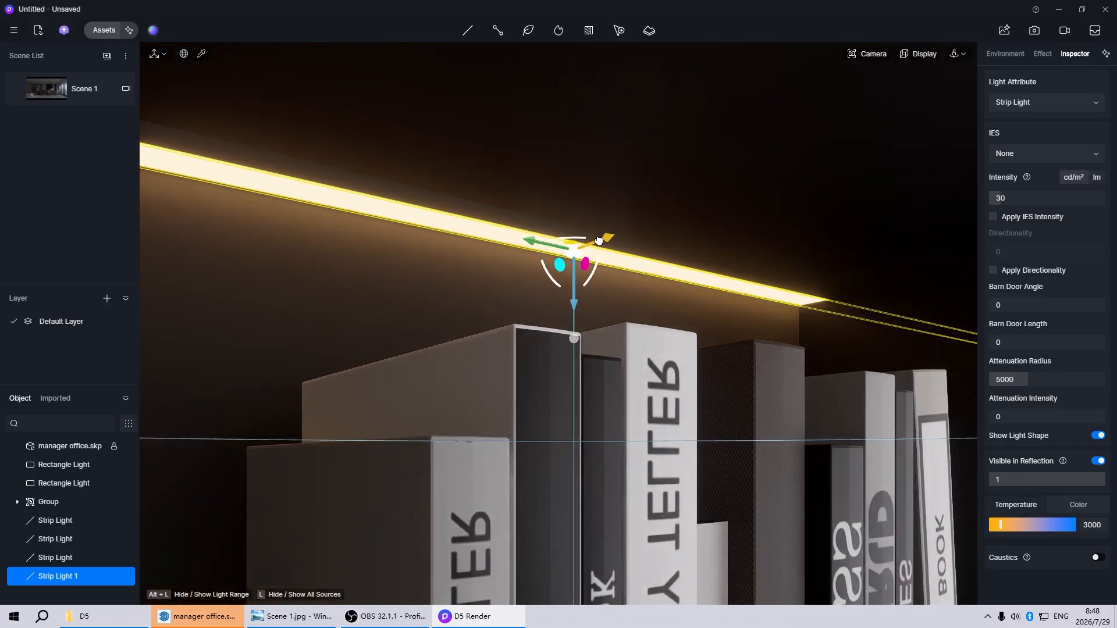
left_click_drag(573, 297, 572, 265)
scroll(504, 362, "down", 5)
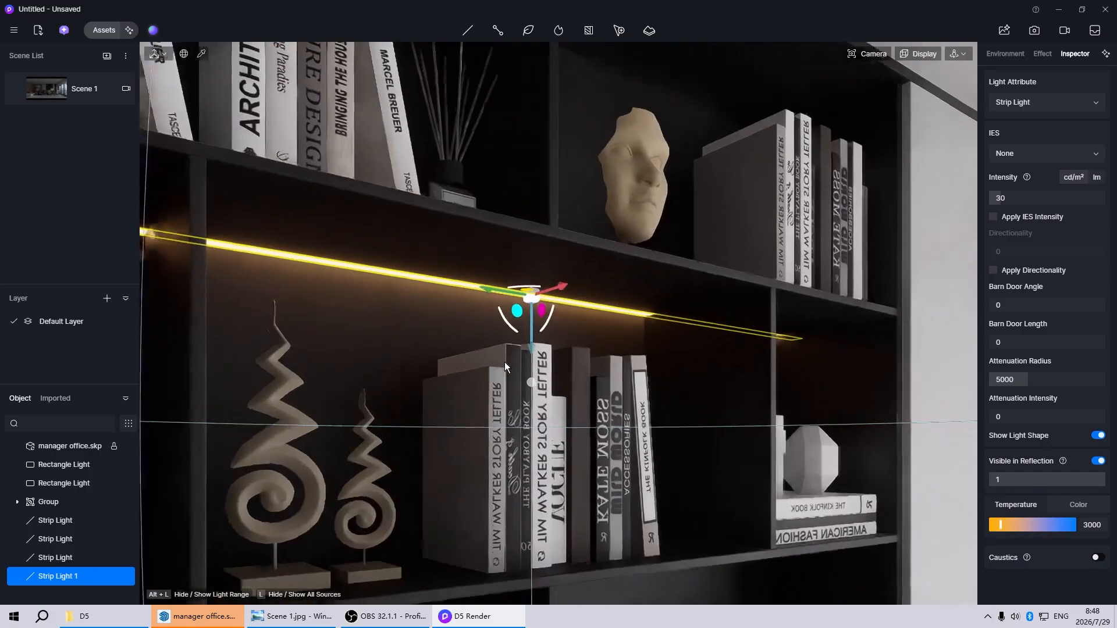
- Centre the strip light on the second row and stretch it lengthwise to span the full width of the bookcase
scroll(609, 360, "down", 5)
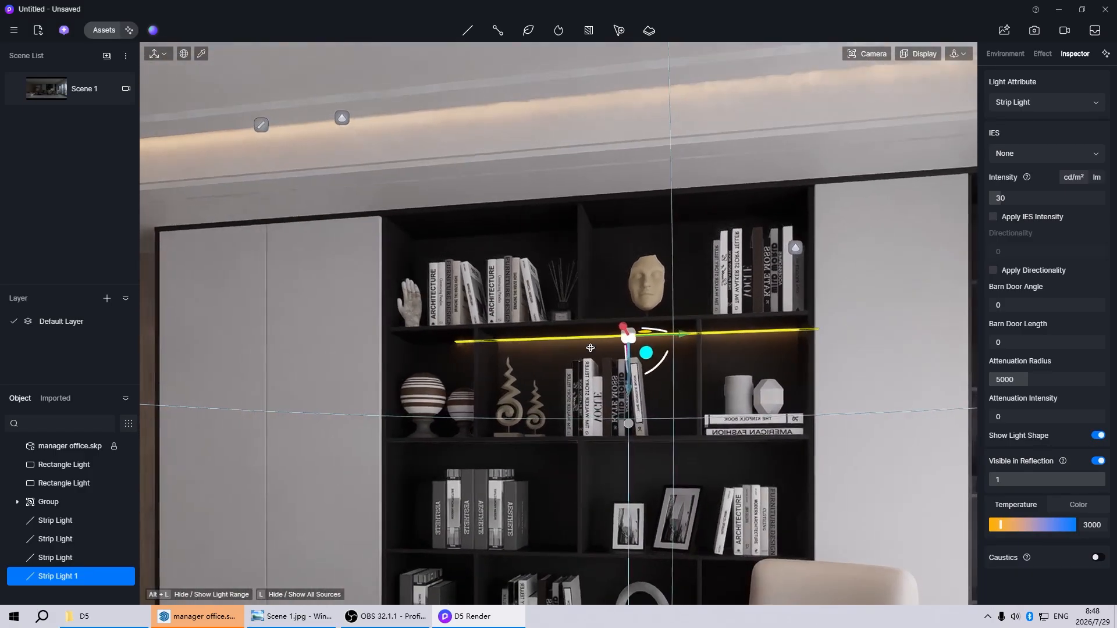
left_click_drag(577, 338, 550, 349)
key("space")
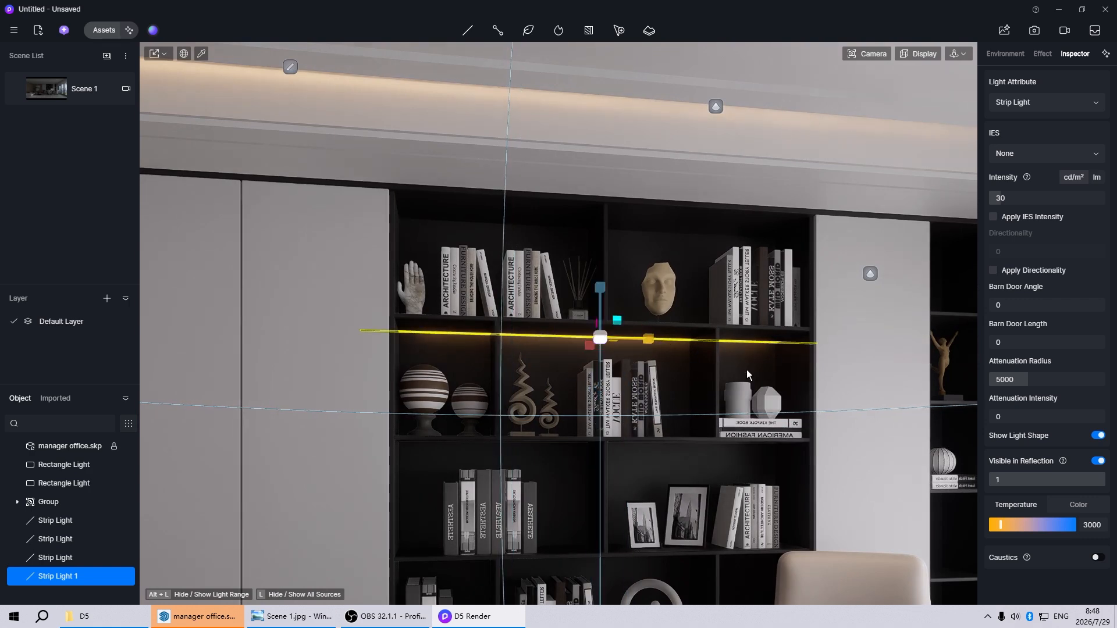
key("space")
- Copy the second-row strip light up to the underside of the bookcase's top panel
middle_click_drag(681, 396, 559, 493)
scroll(555, 396, "down", 3)
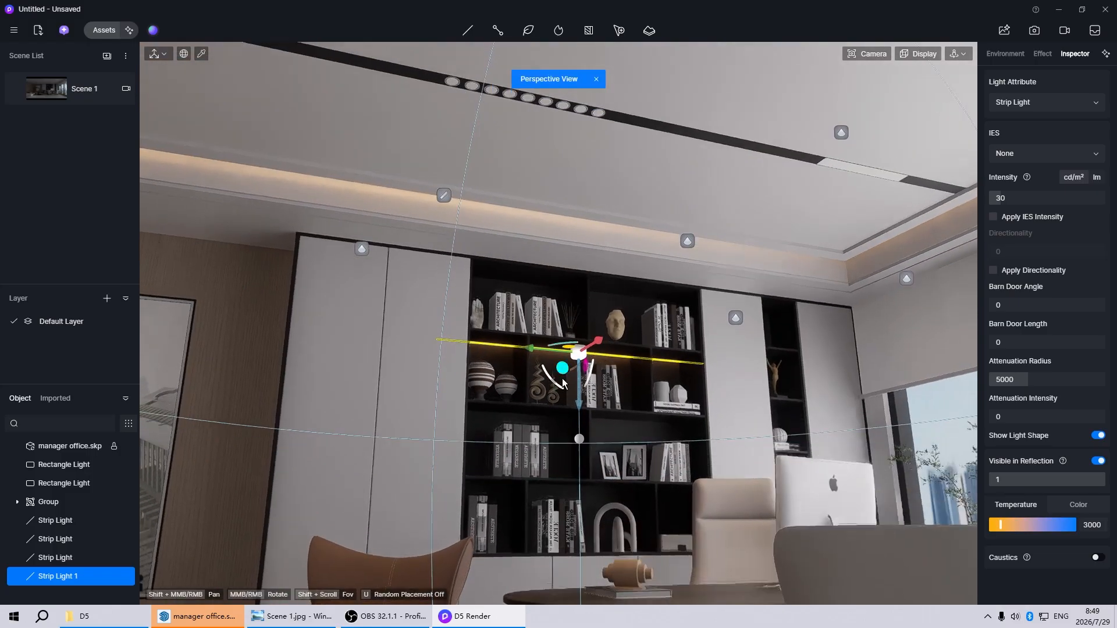
scroll(560, 494, "up", 2)
scroll(543, 259, "down", 3)
scroll(550, 326, "up", 2)
middle_click_drag(561, 326, 564, 311)
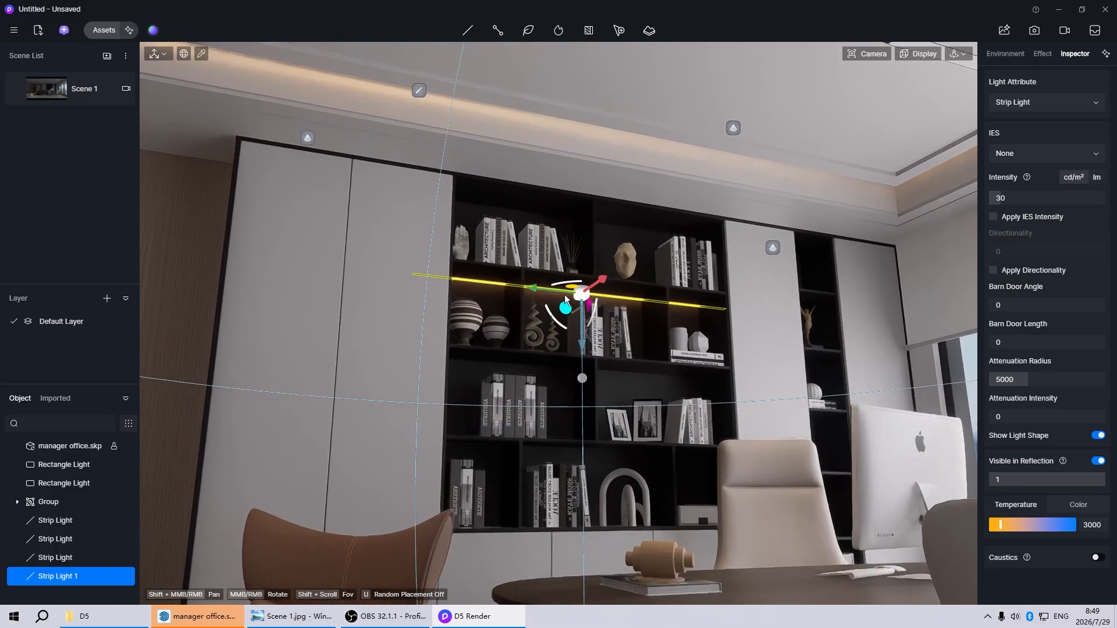
scroll(594, 300, "up", 1)
left_click_drag(583, 350, 605, 272)
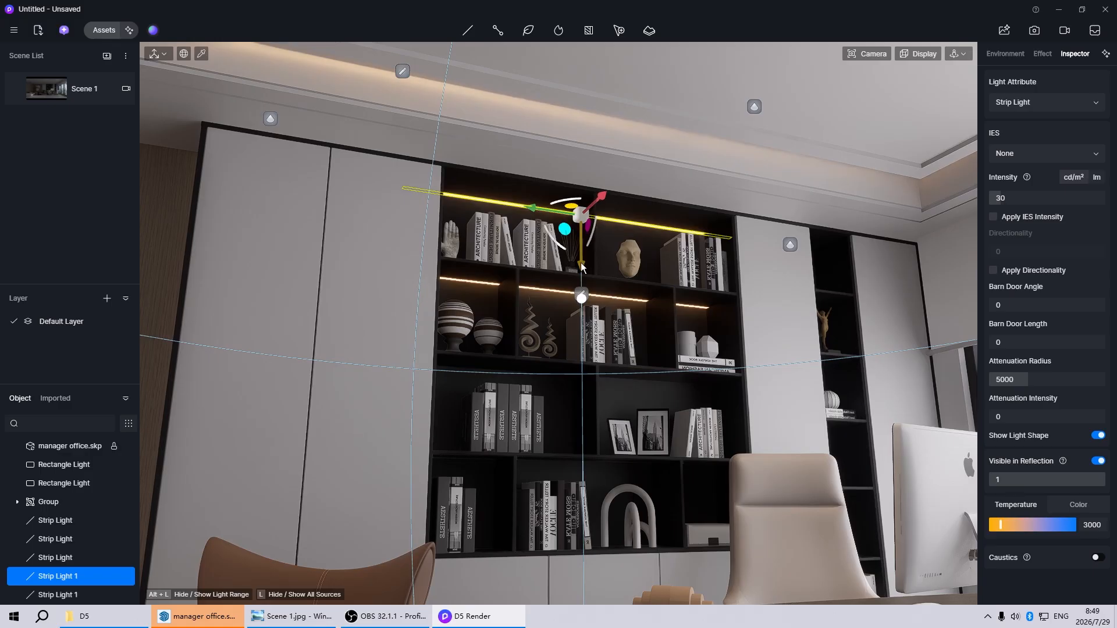
- Copy the strip light down to the bookcase's third and fourth rows, beneath their shelf boards
left_click_drag(582, 266, 578, 435)
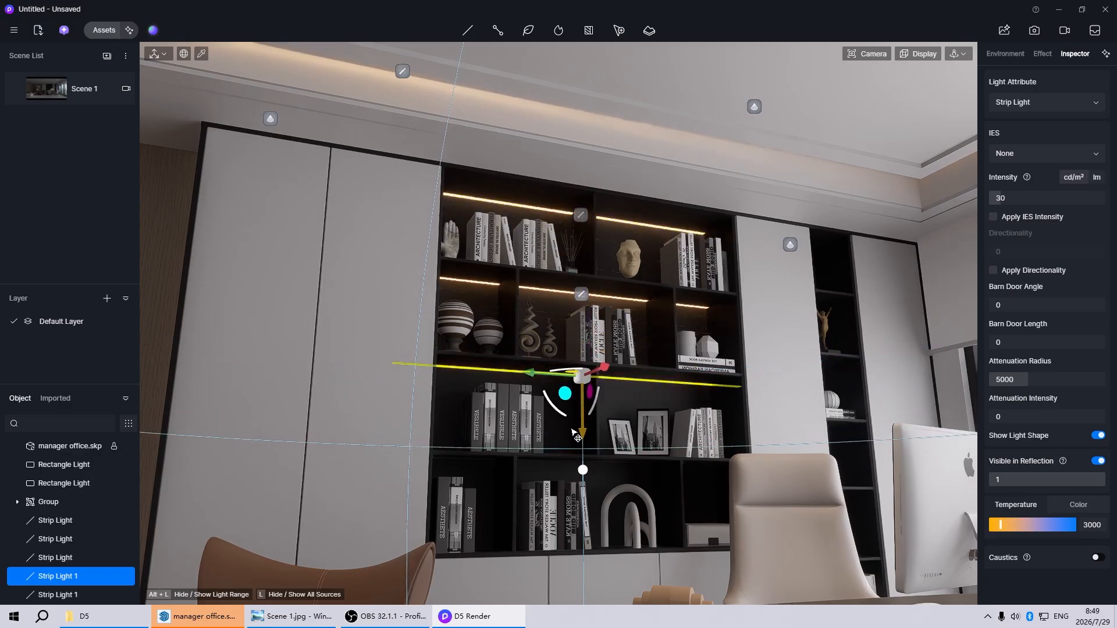
scroll(494, 473, "up", 4)
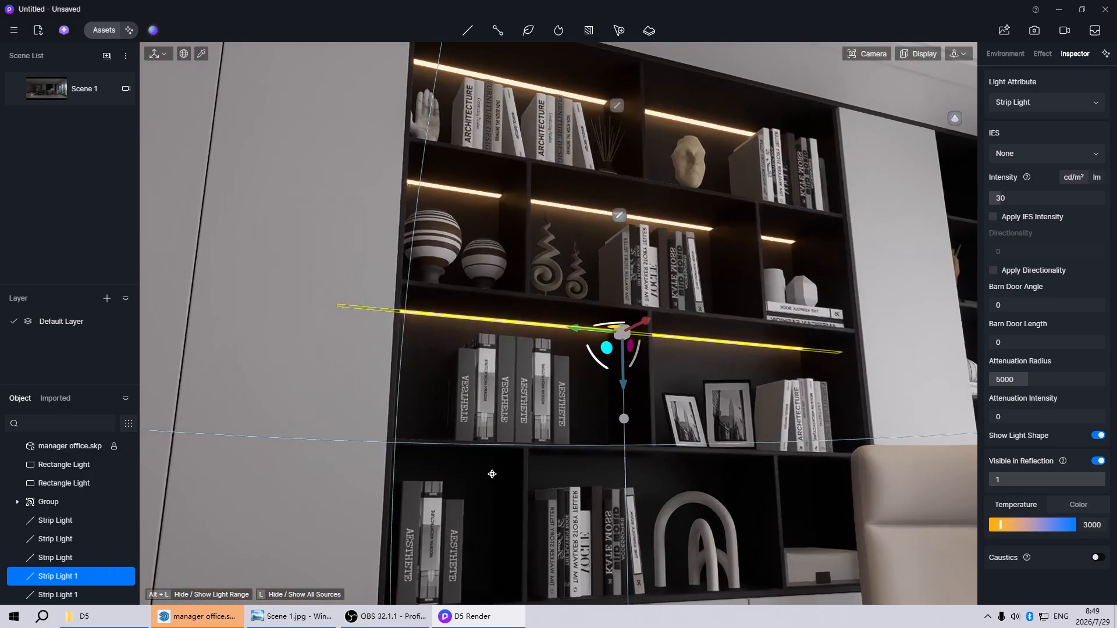
middle_click_drag(492, 472, 519, 473)
left_click_drag(612, 394, 615, 531)
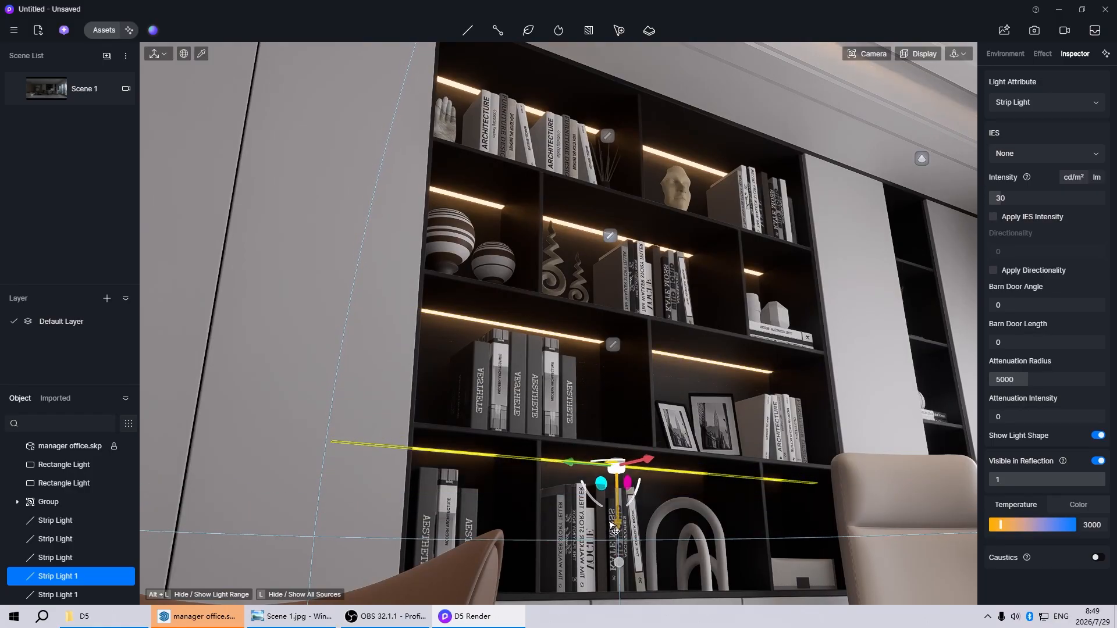
left_click(54, 97)
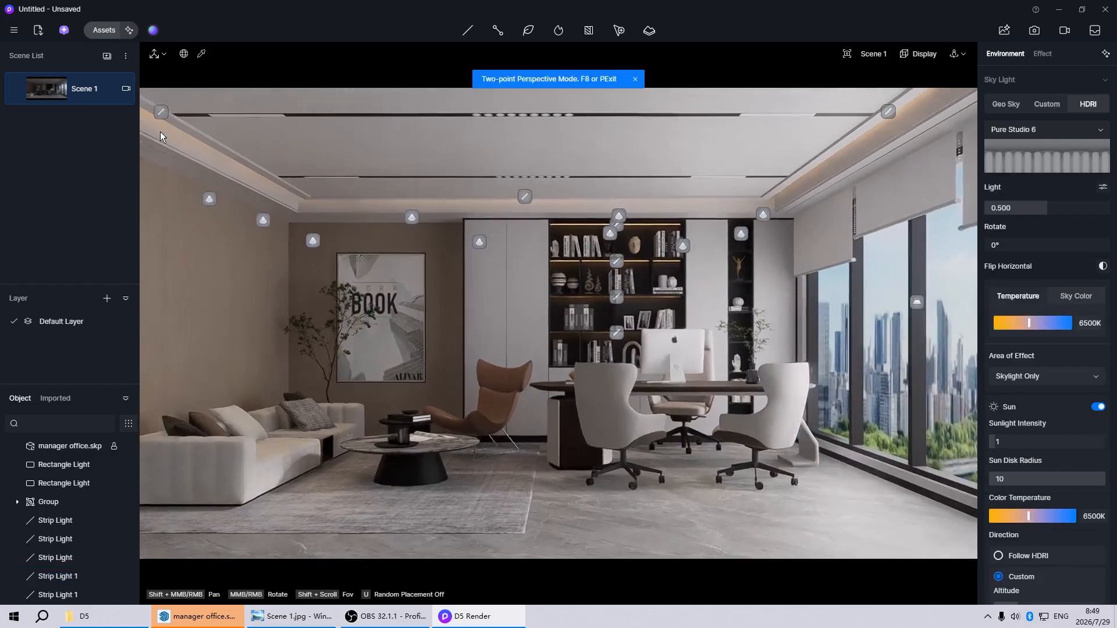
- Copy the top-row strip light across to the top of the narrow display shelf beside the window
scroll(669, 269, "up", 10)
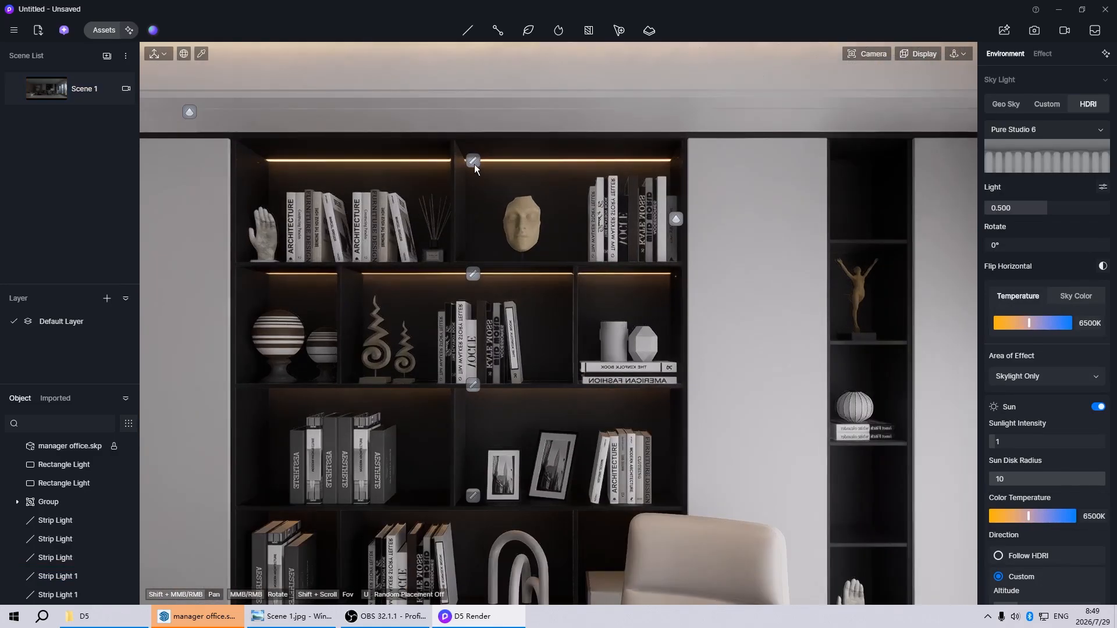
left_click(473, 164)
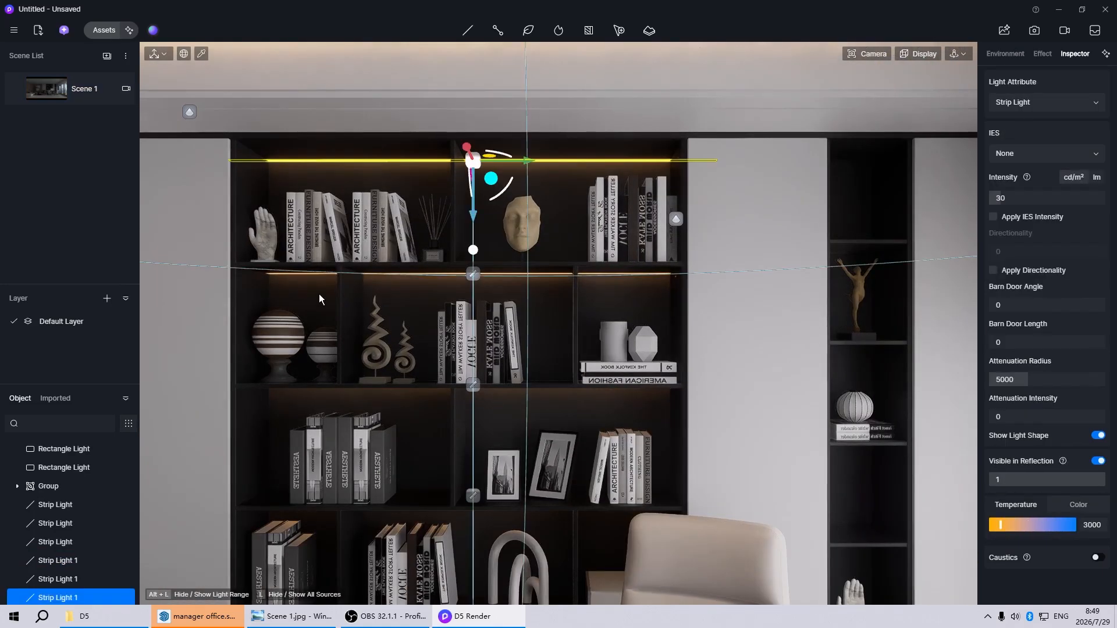
scroll(378, 280, "down", 5)
left_click_drag(501, 213, 741, 242)
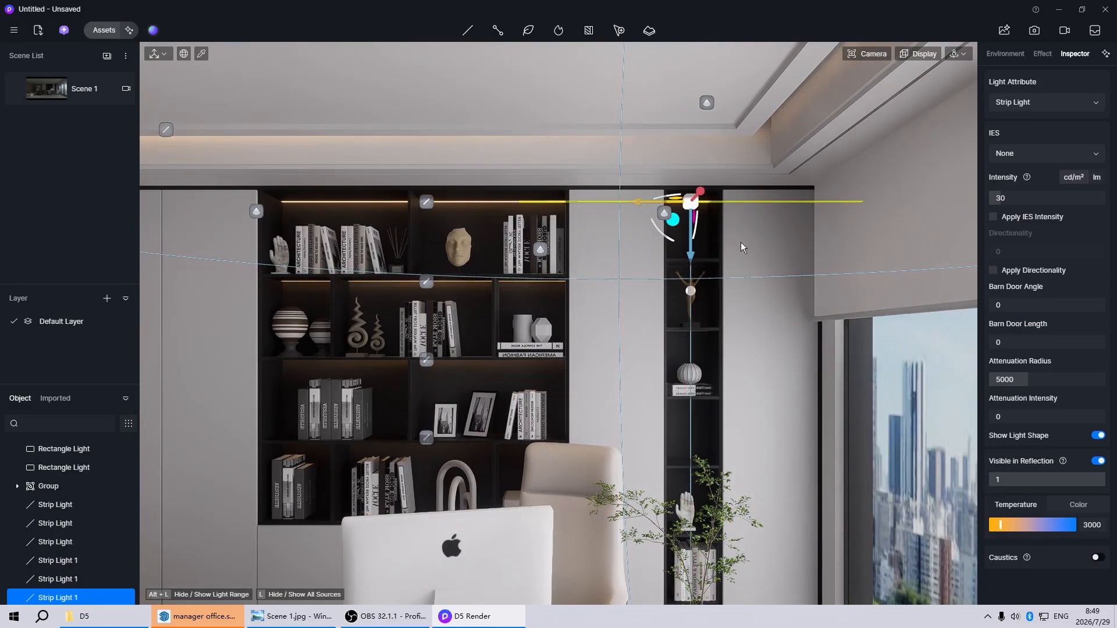
- Shorten the copied strip light lengthwise to suit the narrow display shelf beside the window
key("space")
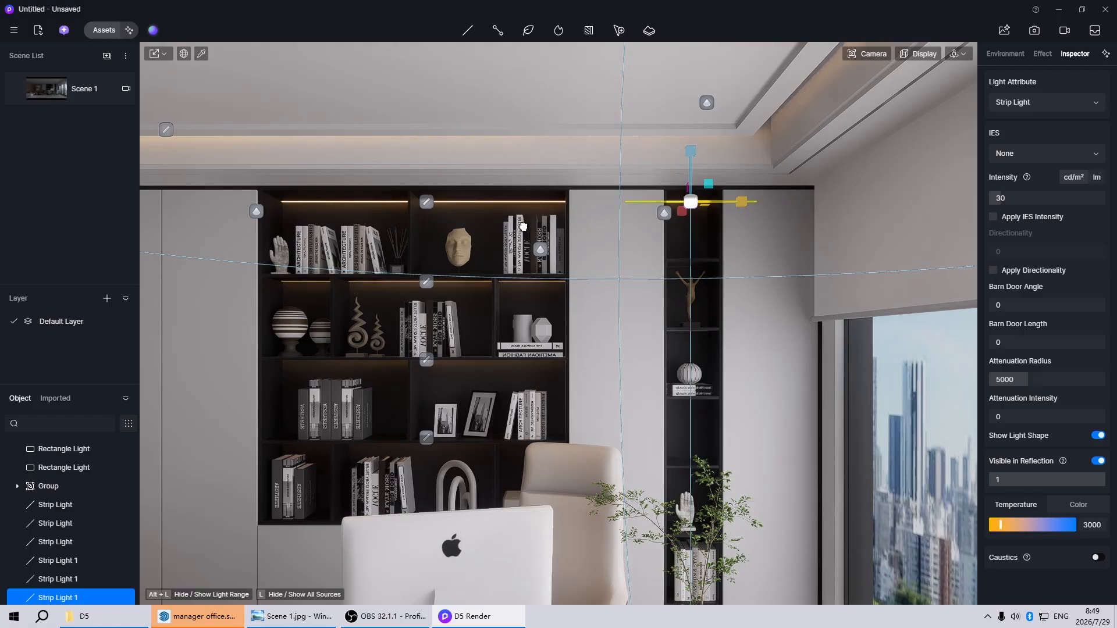
scroll(700, 271, "up", 3)
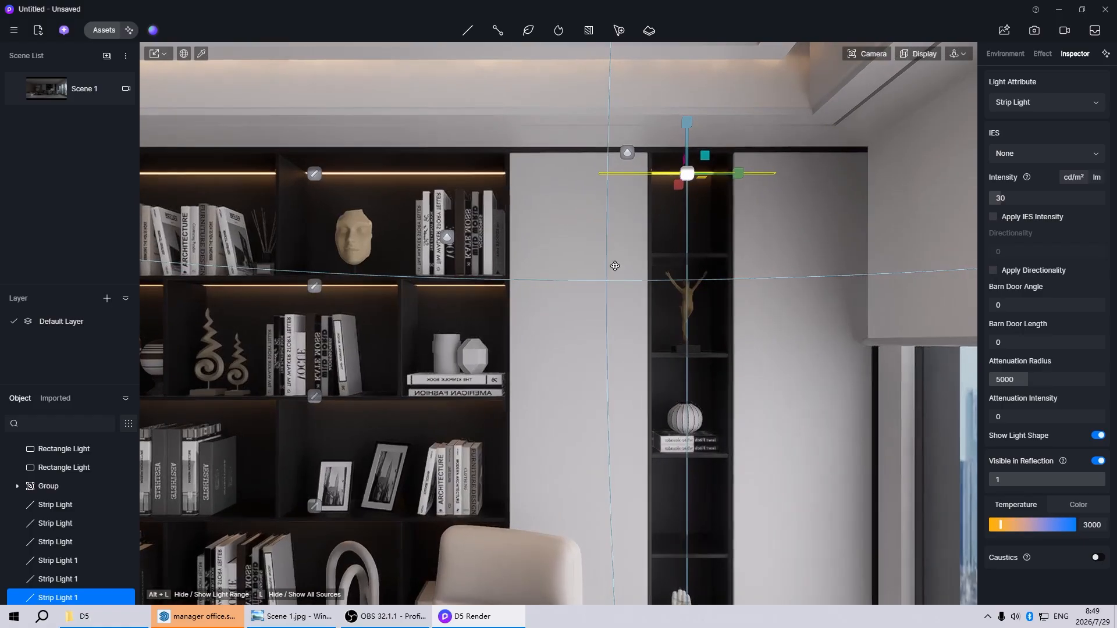
right_click_drag(616, 264, 751, 331)
key("space")
right_click_drag(839, 368, 724, 320)
scroll(626, 264, "down", 4)
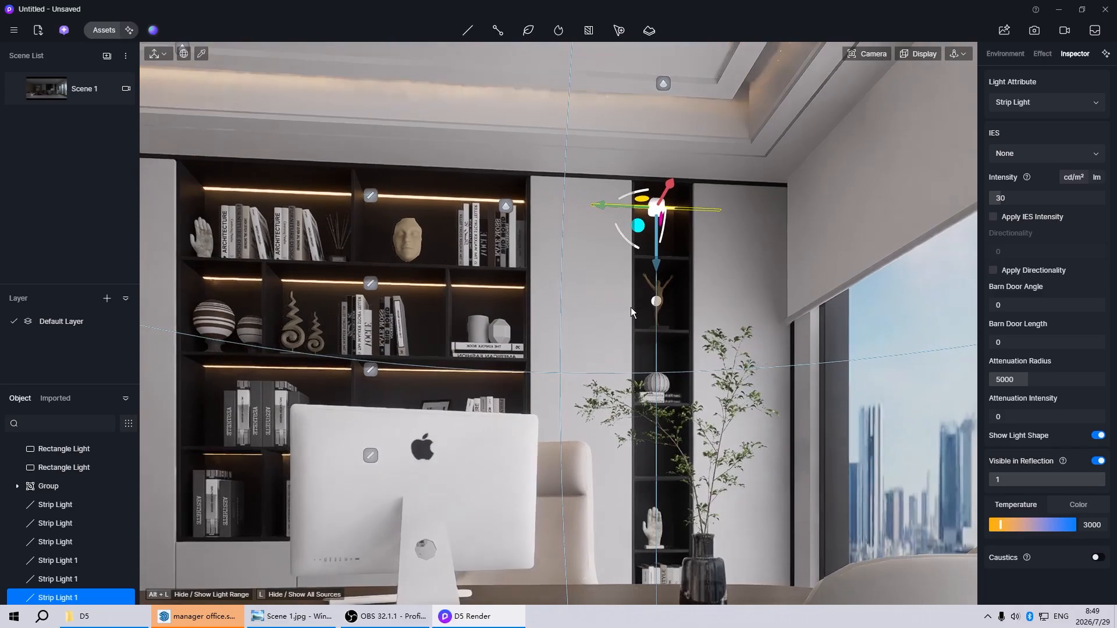
- Copy the shortened strip light down to the second, third, fourth and fifth compartments of the narrow display shelf
key("1")
scroll(657, 291, "up", 5)
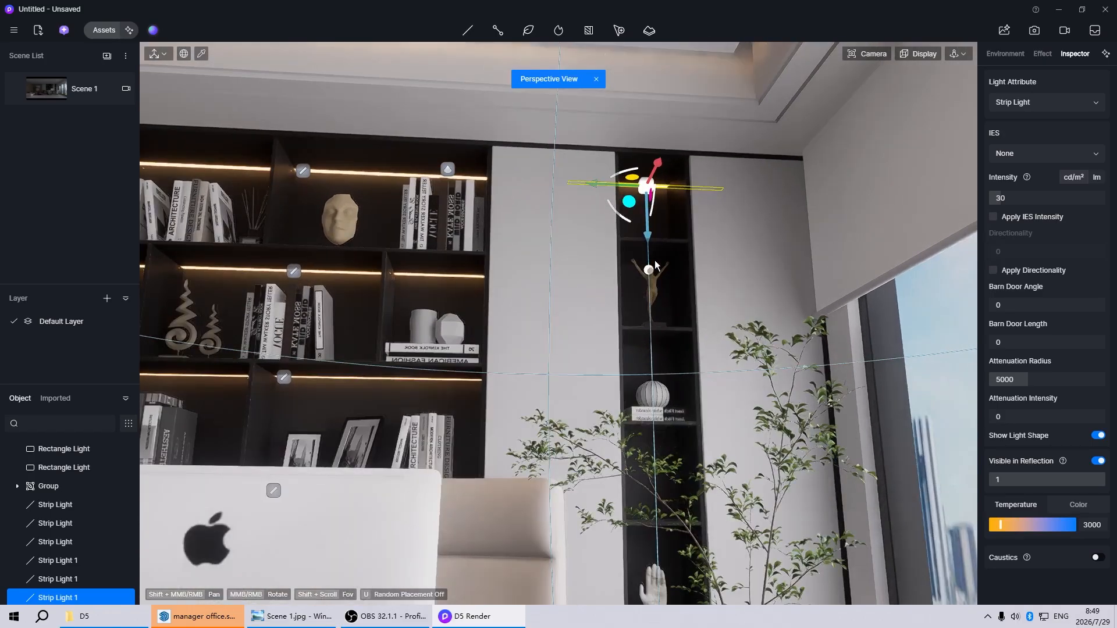
left_click_drag(656, 265, 652, 402)
scroll(641, 483, "up", 5)
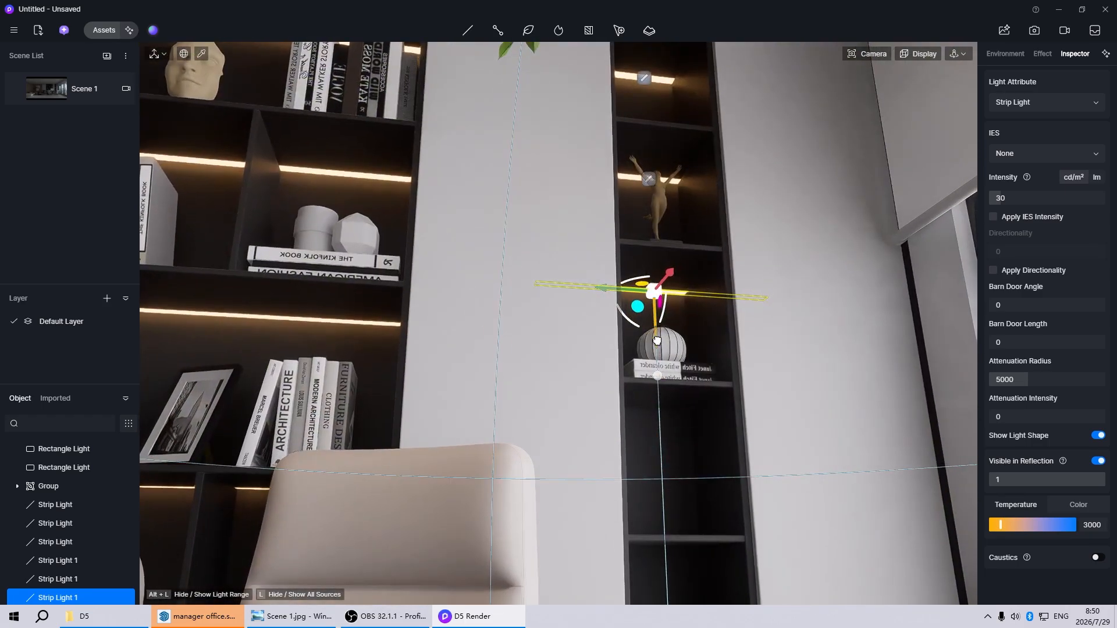
left_click_drag(657, 340, 665, 611)
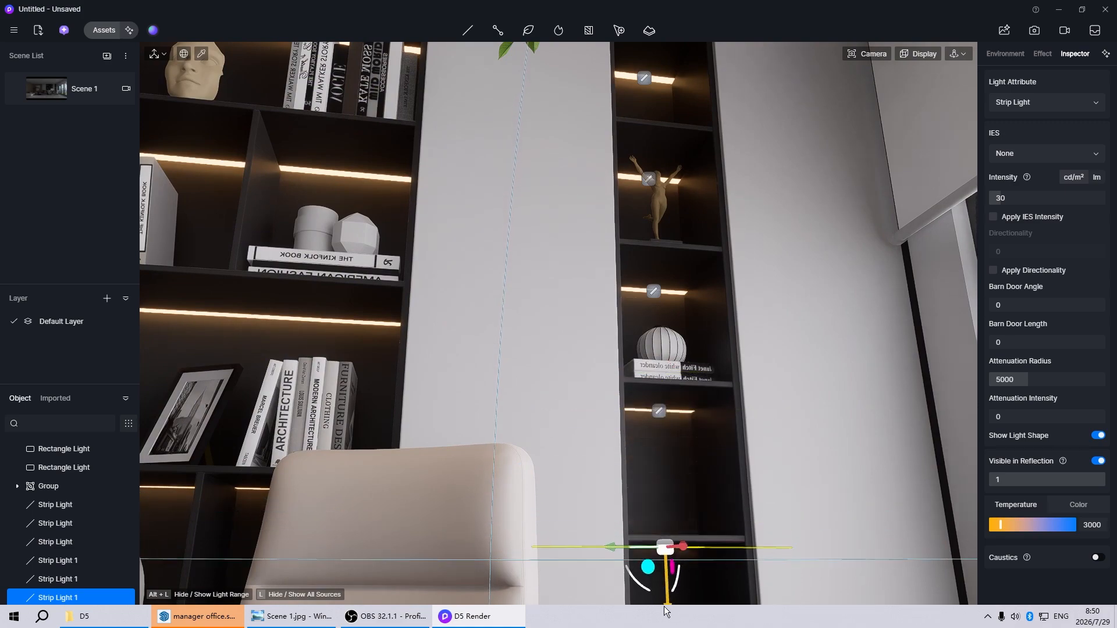
scroll(631, 437, "down", 5)
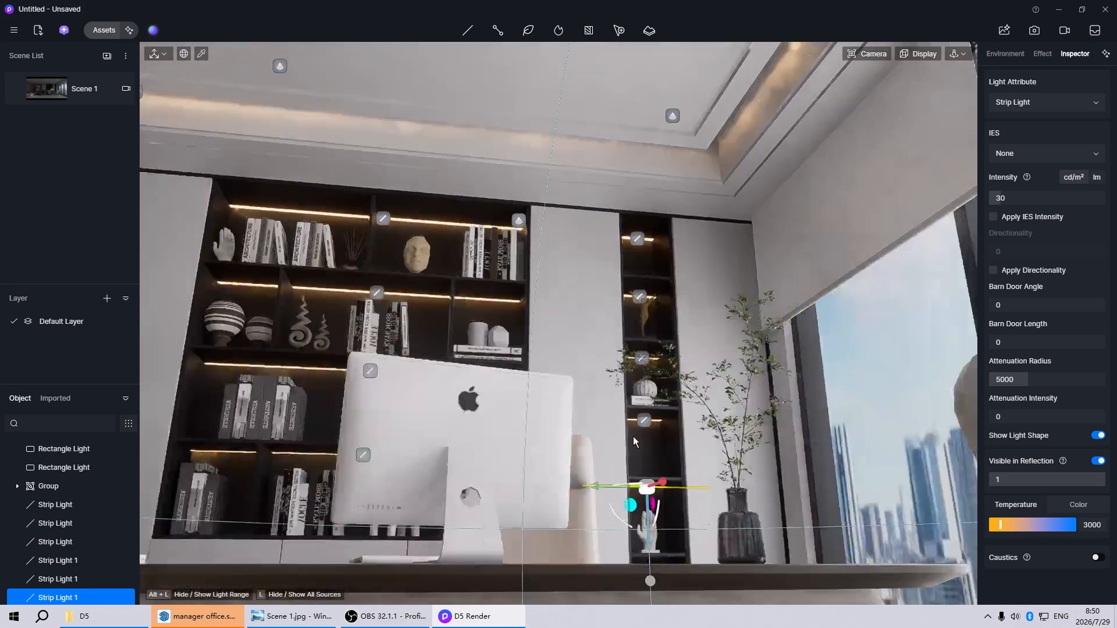
- Copy the strip light down to the compartment below the hand sculpture in the narrow shelf and return to Scene 1
scroll(640, 512, "up", 3)
scroll(646, 581, "up", 4)
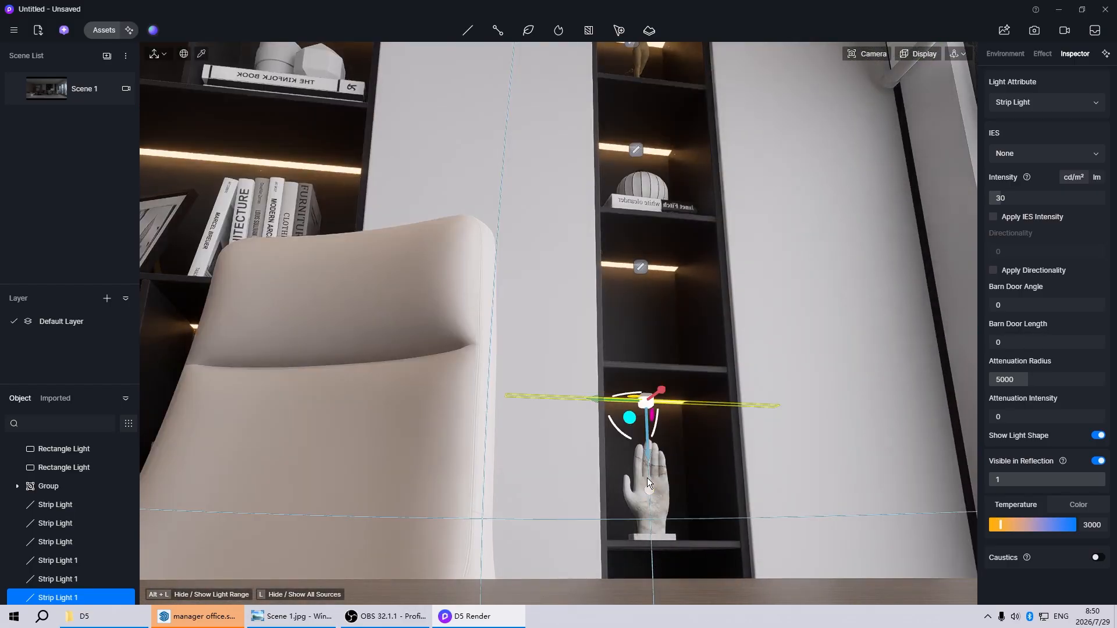
left_click_drag(659, 490, 671, 614)
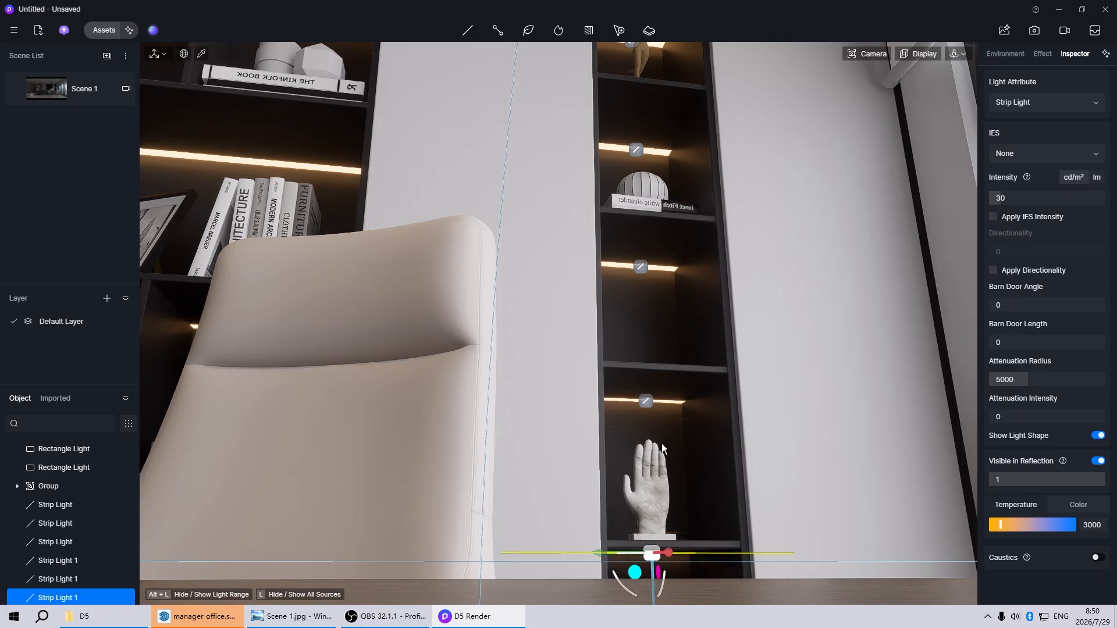
scroll(663, 448, "up", 4)
left_click(70, 96)
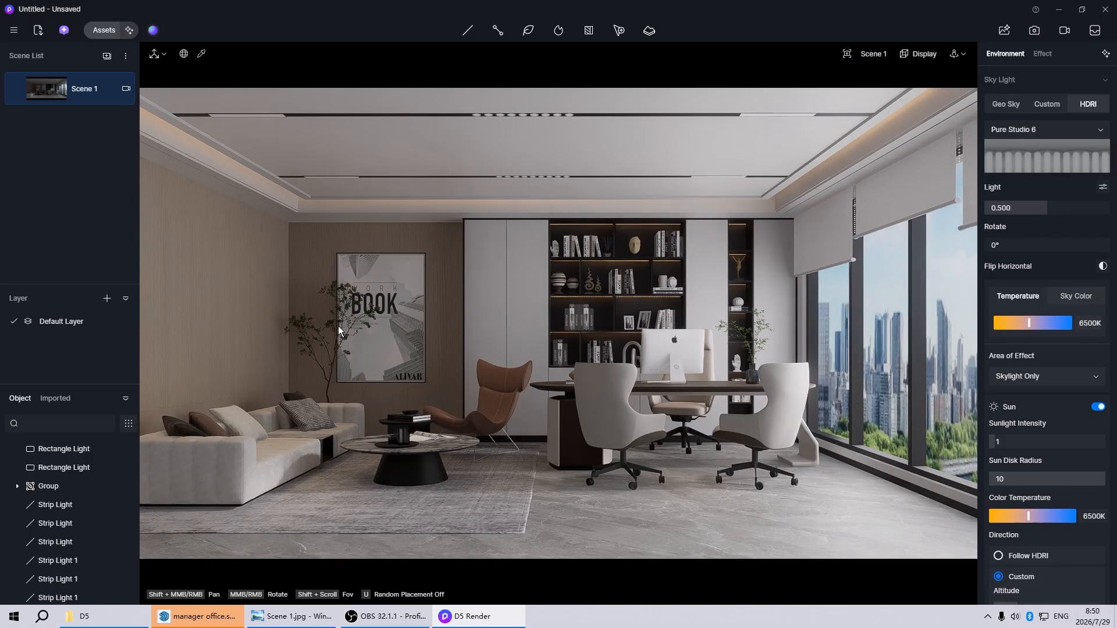
- Place a disc light above the seating area beside the coffee table and raise it to a Z position of about 3947
left_click(464, 30)
left_click(444, 137)
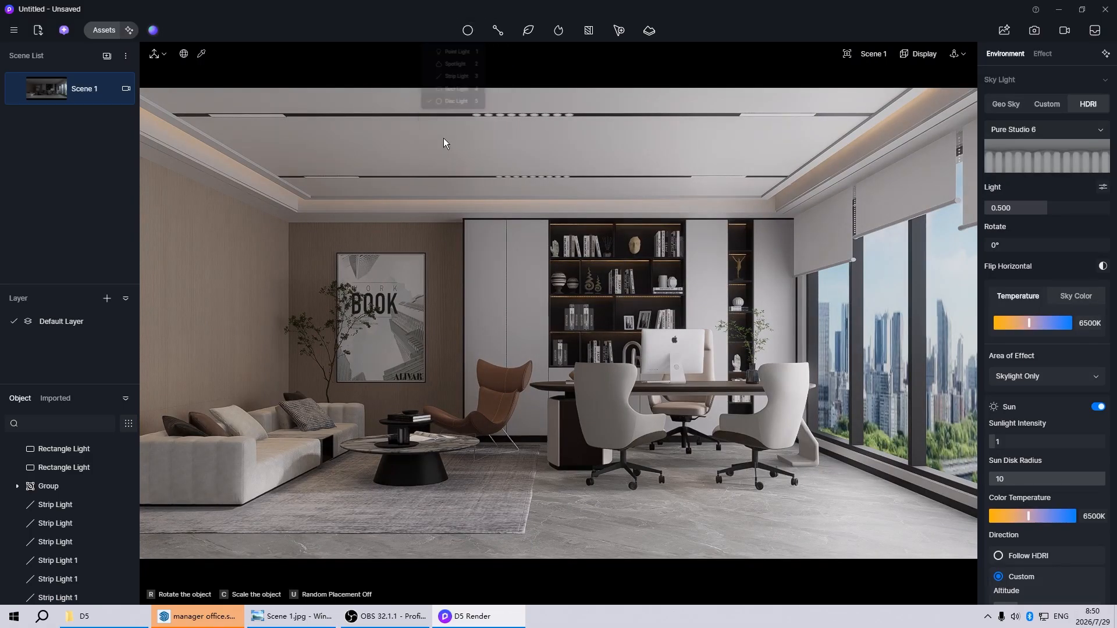
left_click(355, 408)
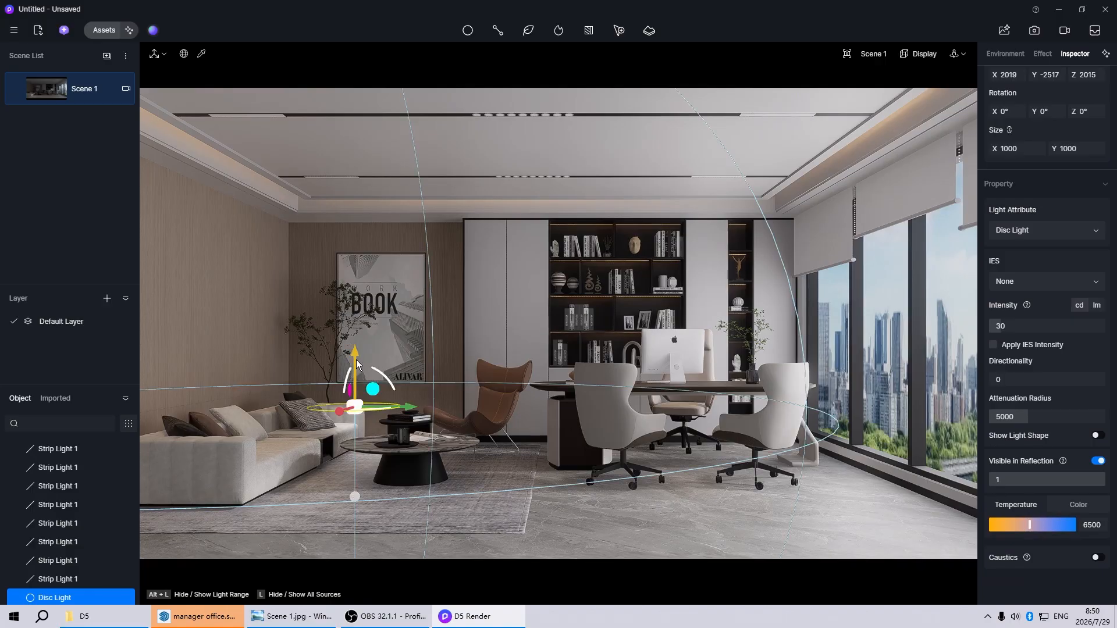
left_click_drag(356, 364, 390, 185)
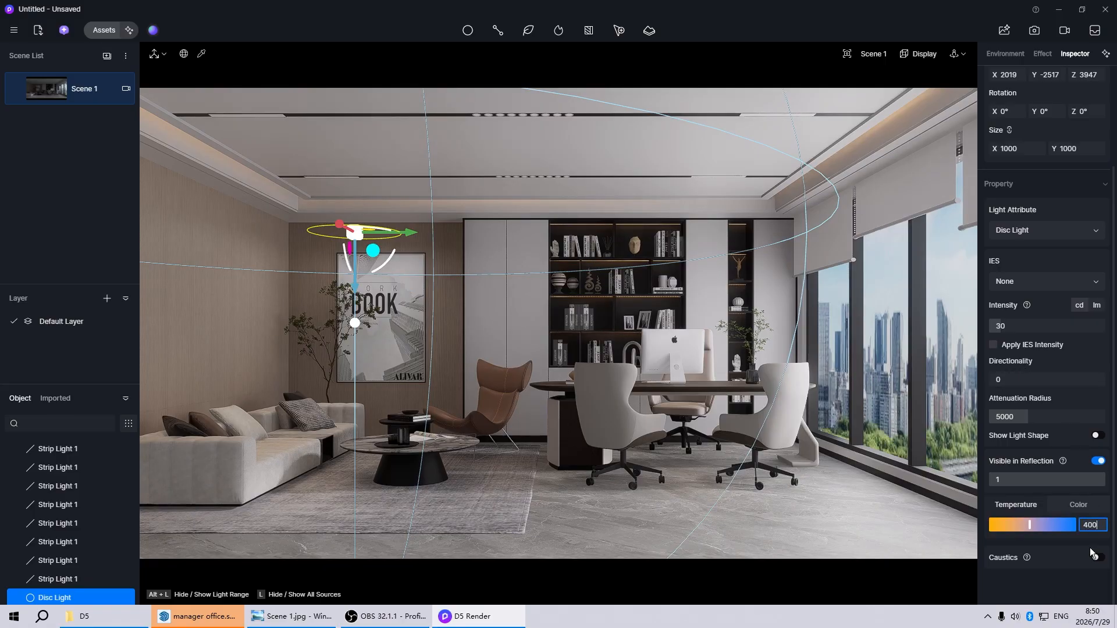
- Set the disc light's colour temperature to 4000 and deselect it
type("0")
key("Return")
key("Escape")
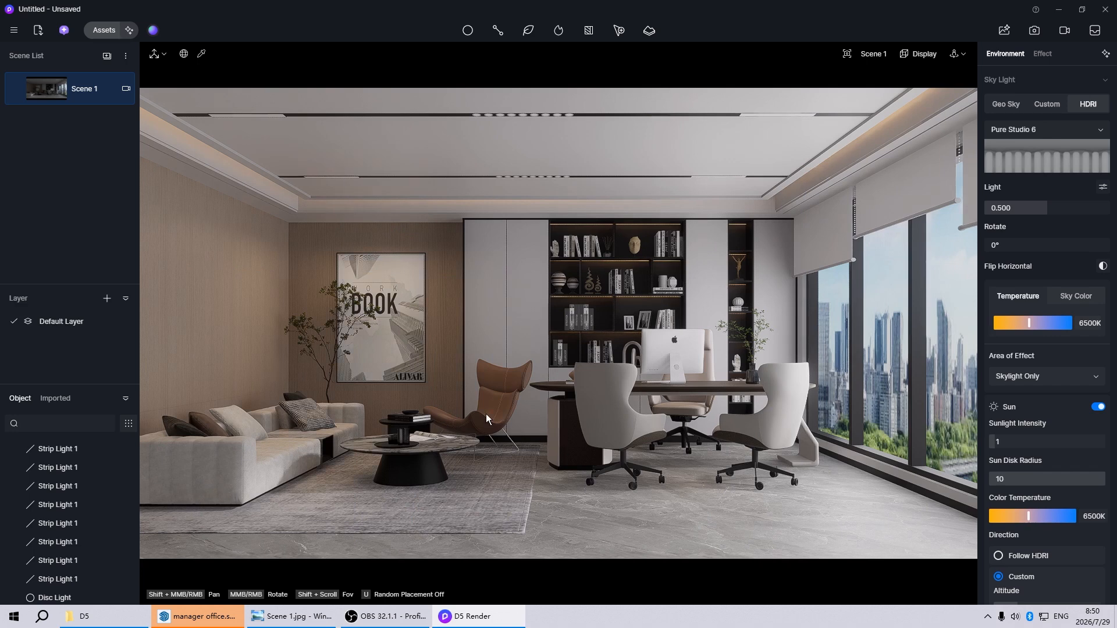
- Set the scene's exposure to -0.26 and both the highlight and shadow local exposure to 0.2
left_click(1042, 54)
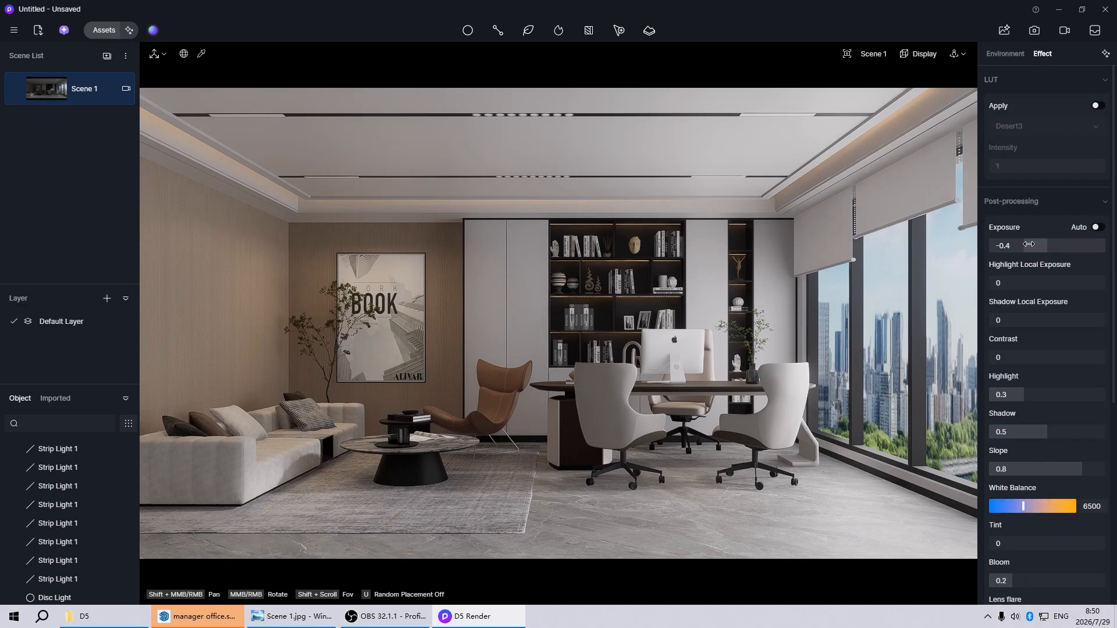
left_click_drag(1029, 245, 1037, 245)
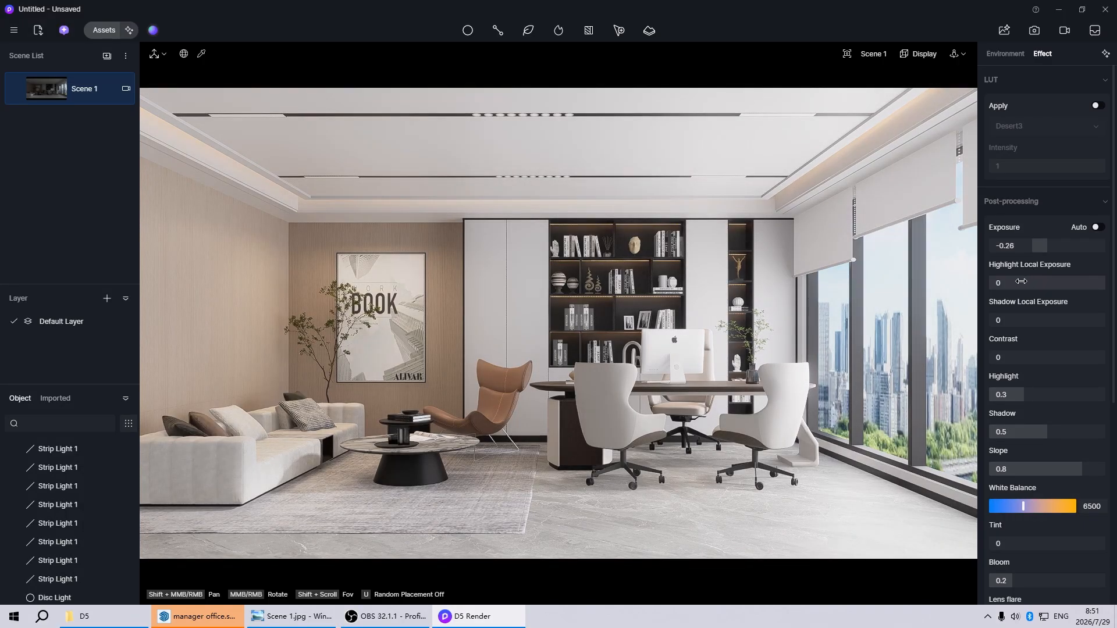
left_click_drag(1018, 282, 1045, 285)
left_click(1046, 285)
type("0.2")
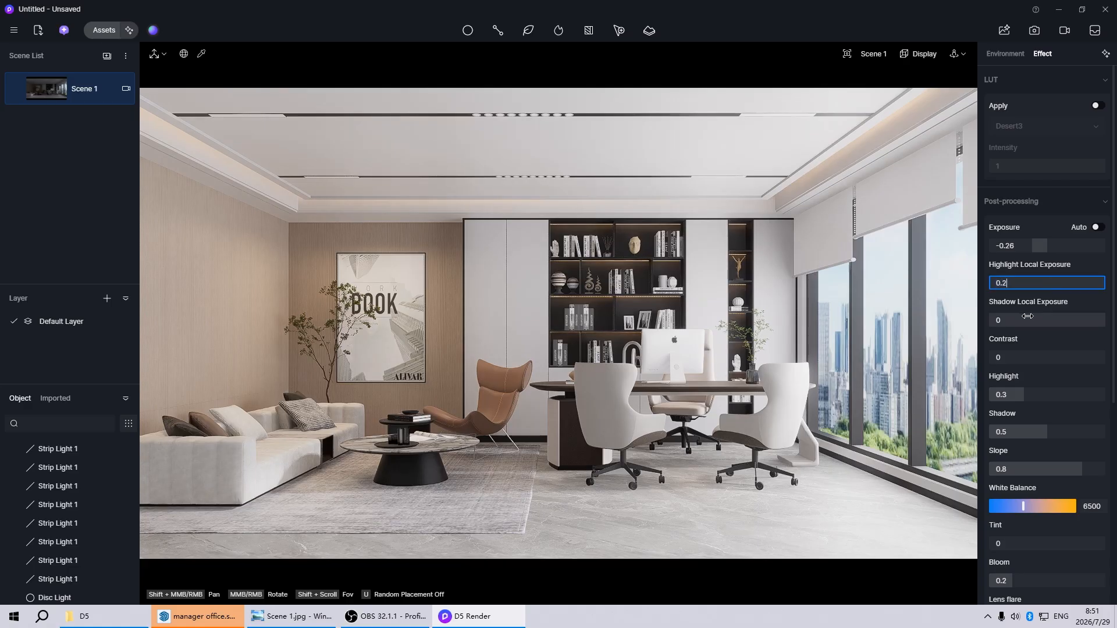
key("Return")
left_click_drag(1008, 321, 1030, 320)
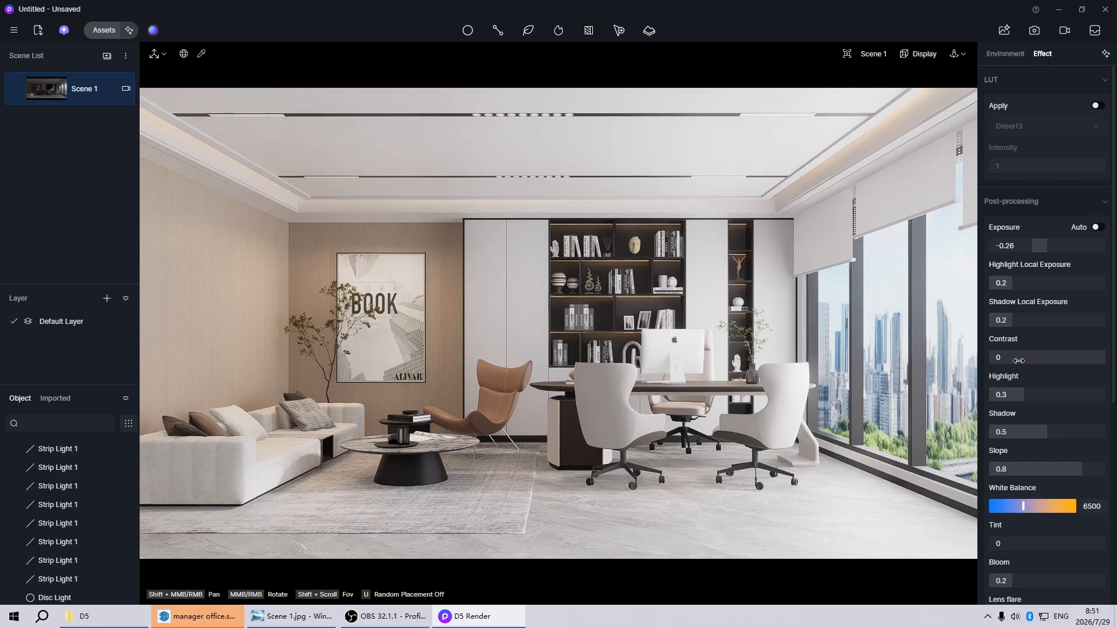
- Set the post-processing contrast to 0.2 and the tint to -0.03
left_click_drag(1024, 360, 1034, 359)
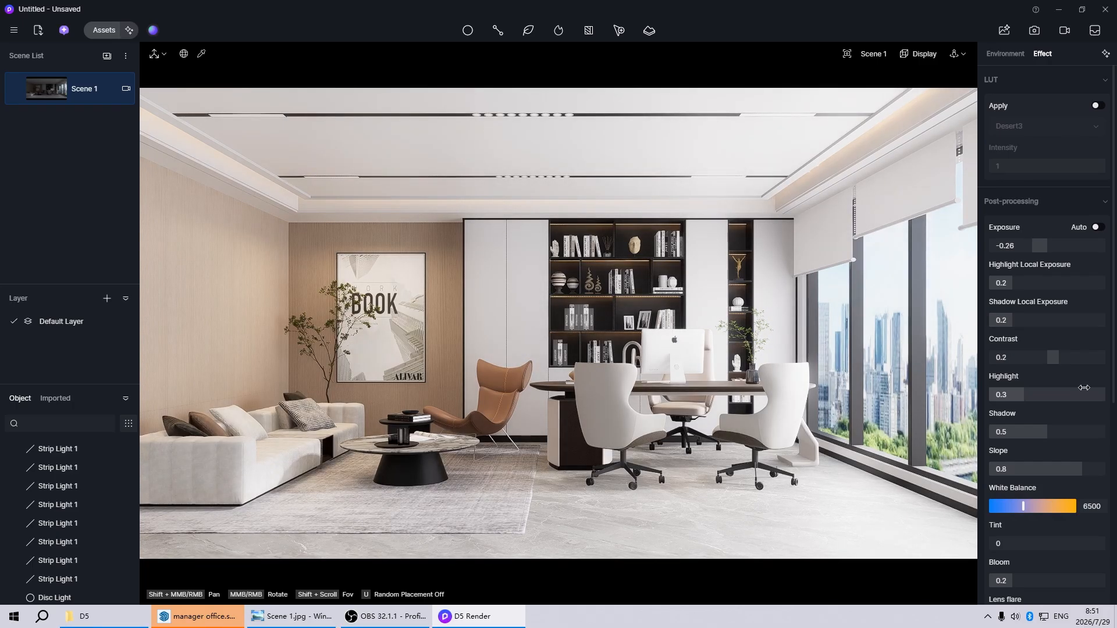
scroll(1106, 412, "down", 3)
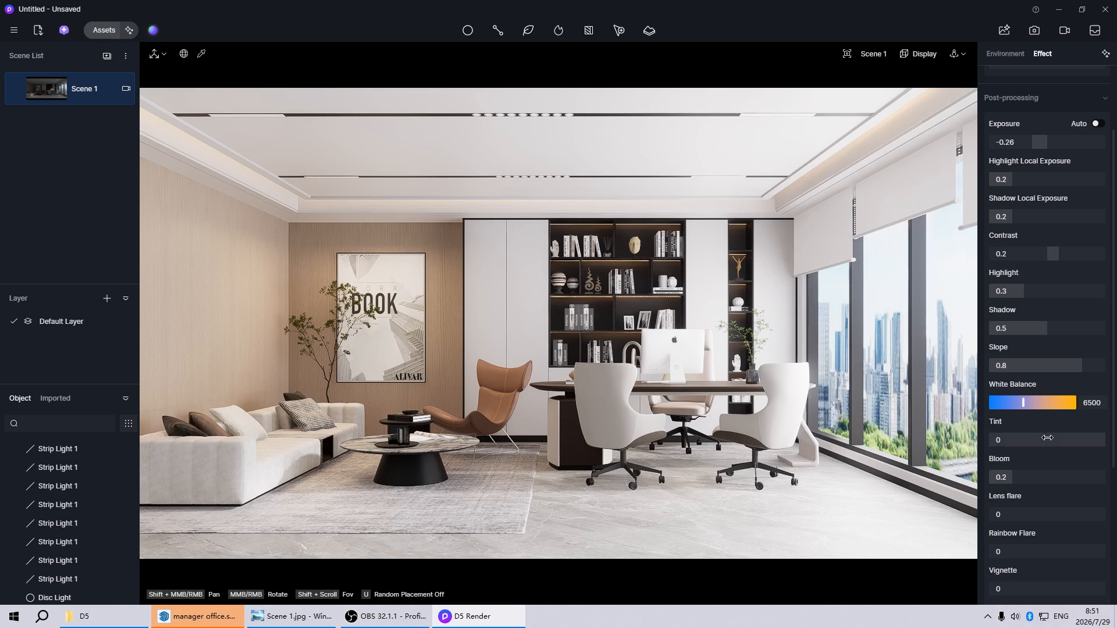
left_click_drag(1047, 437, 1047, 438)
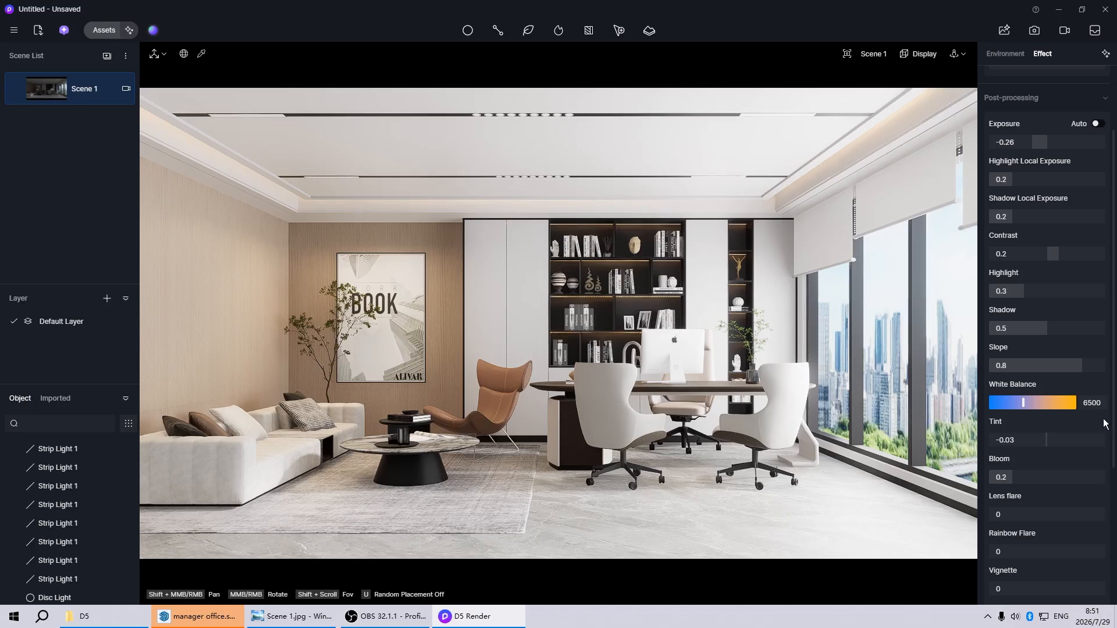
- Set the post-processing saturation to 0.1
scroll(1112, 391, "down", 4)
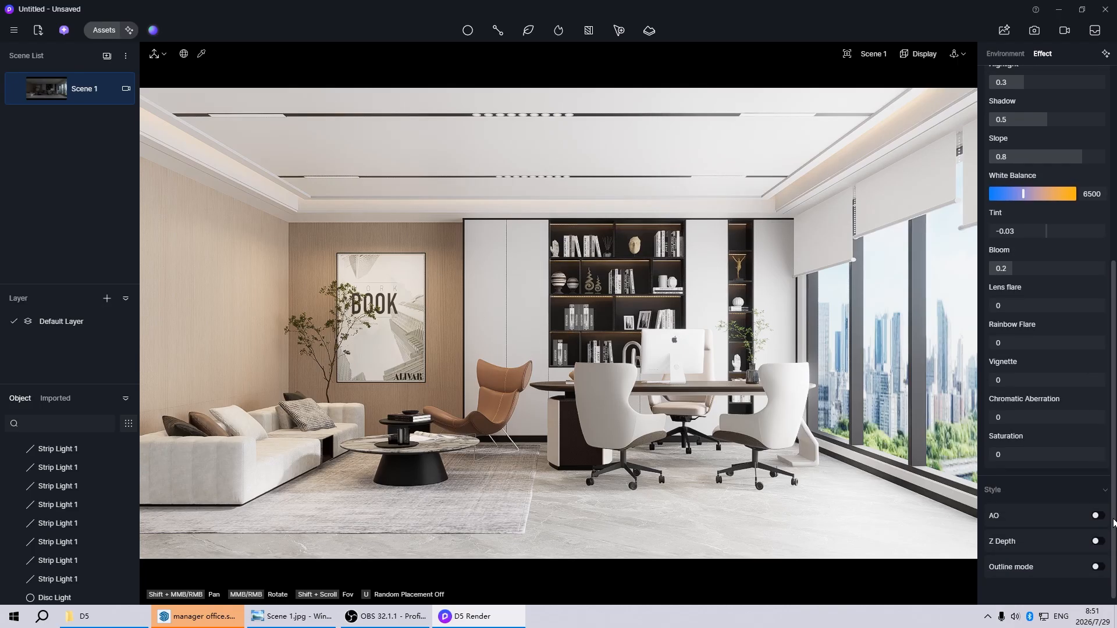
left_click(1032, 454)
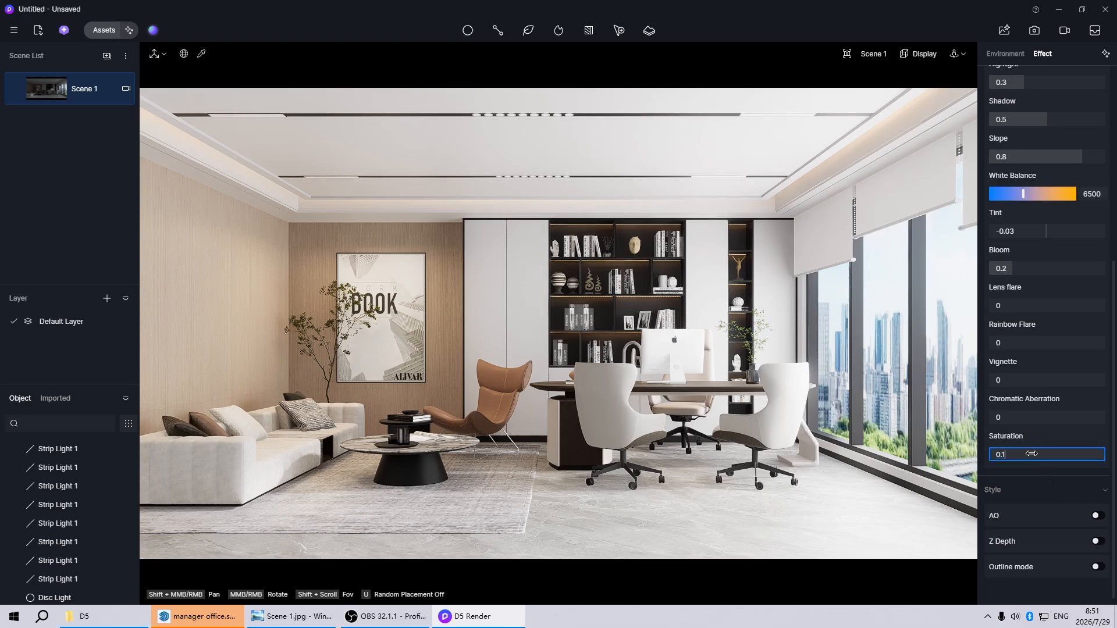
key("Return")
- Enable the LUT and choose the 09 Warm preset from the Custom category
scroll(1105, 482, "up", 5)
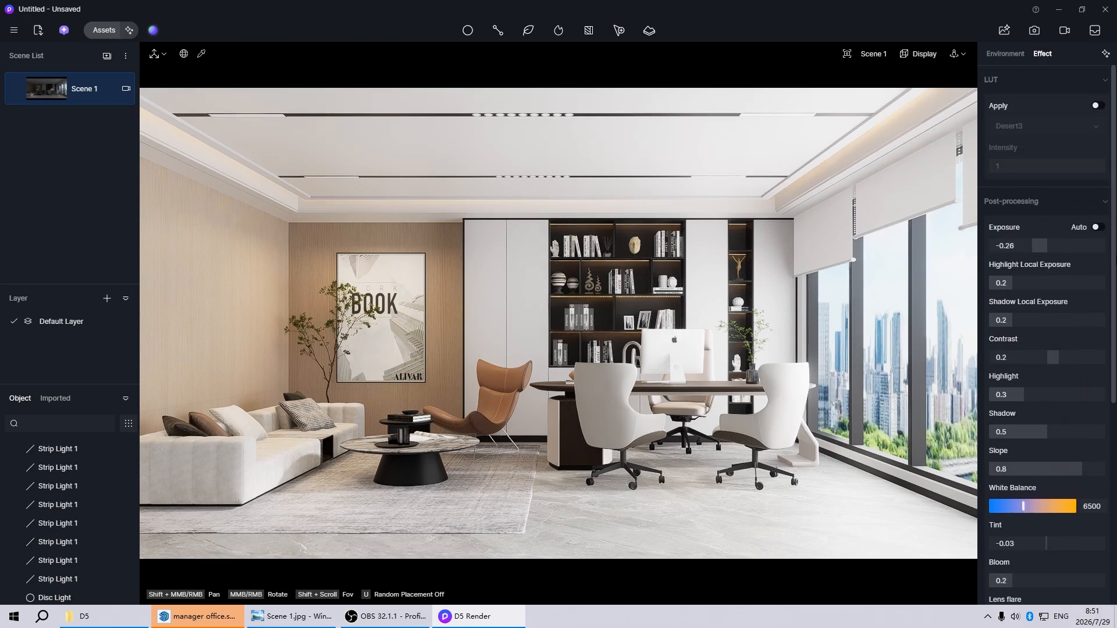
left_click(1098, 105)
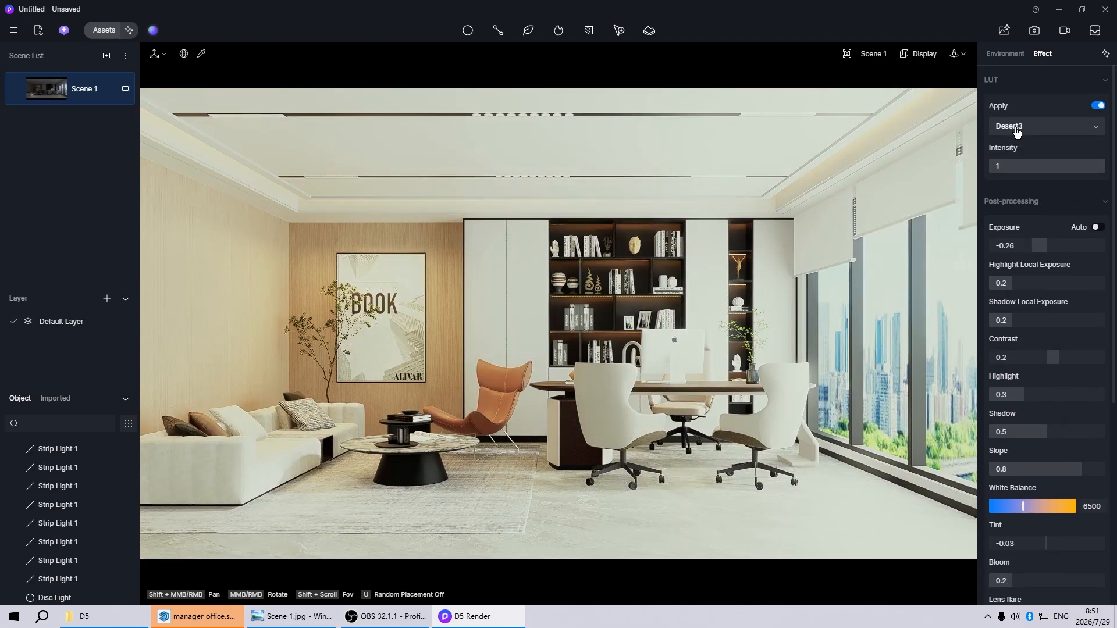
left_click(1015, 127)
left_click(1016, 150)
left_click(1015, 162)
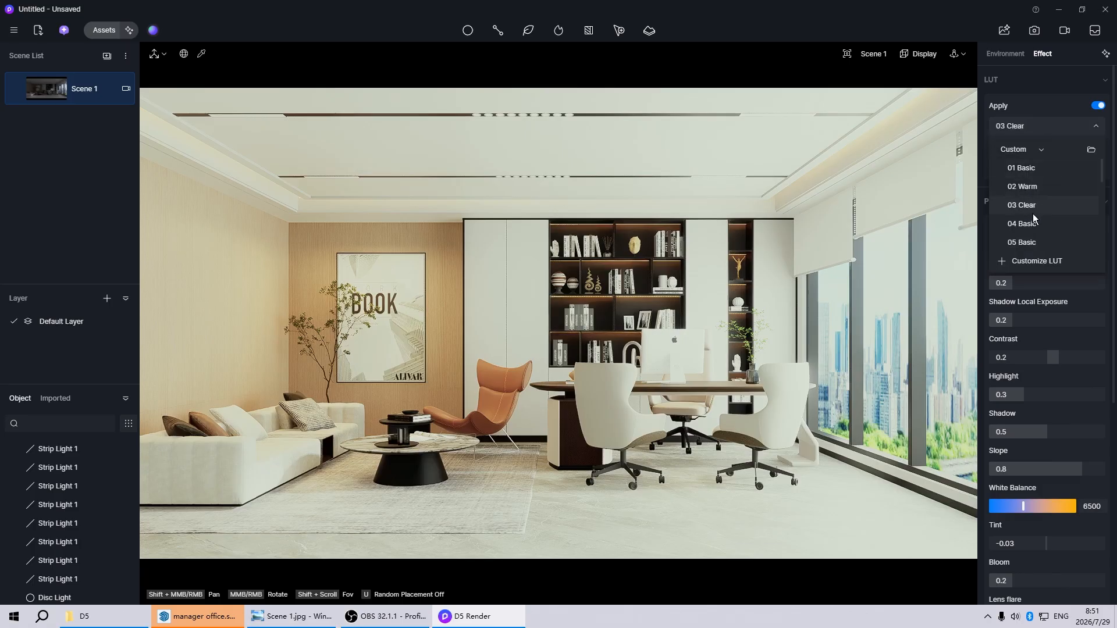
left_click(1035, 213)
scroll(1035, 218, "down", 2)
left_click(1035, 218)
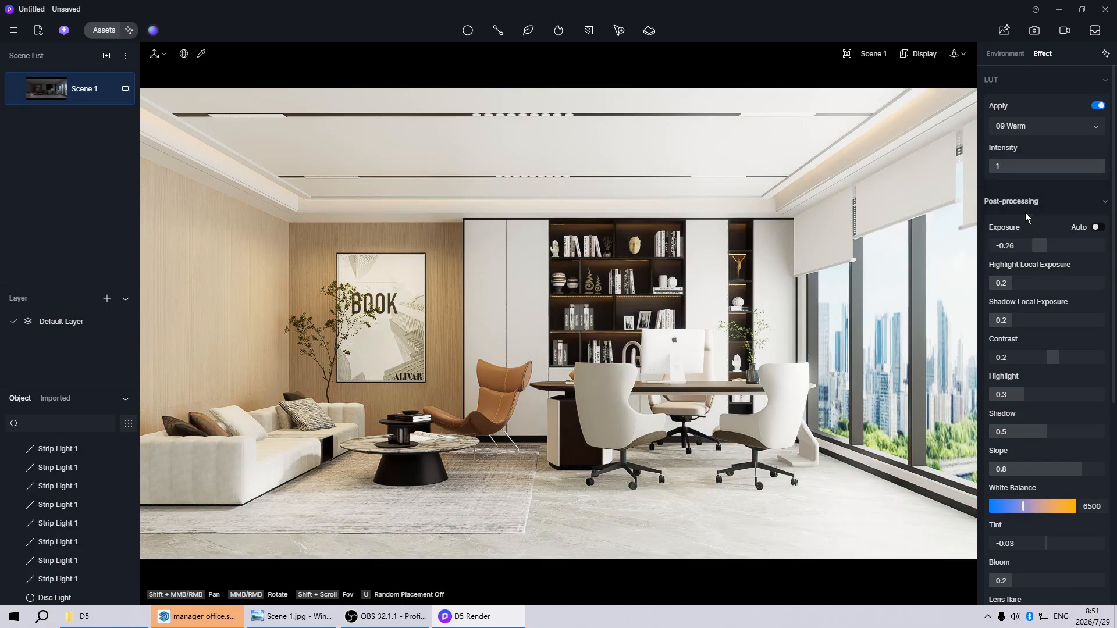
- Reduce the LUT intensity to 0.2 and update Scene 1 with the current settings
left_click(1033, 171)
type("0.2")
key("Return")
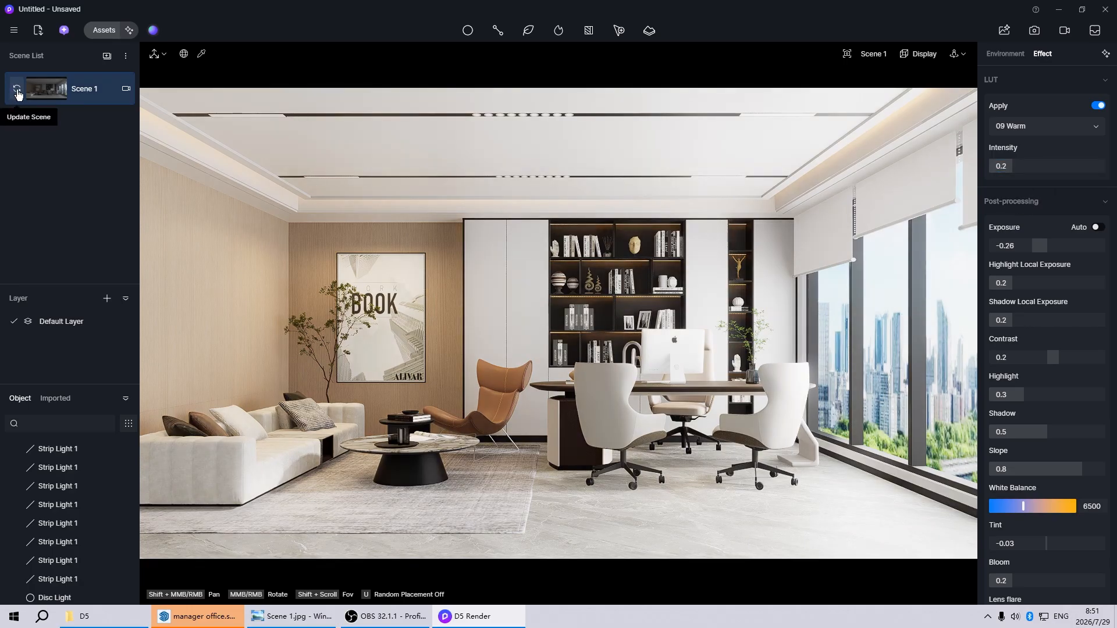
left_click(17, 91)
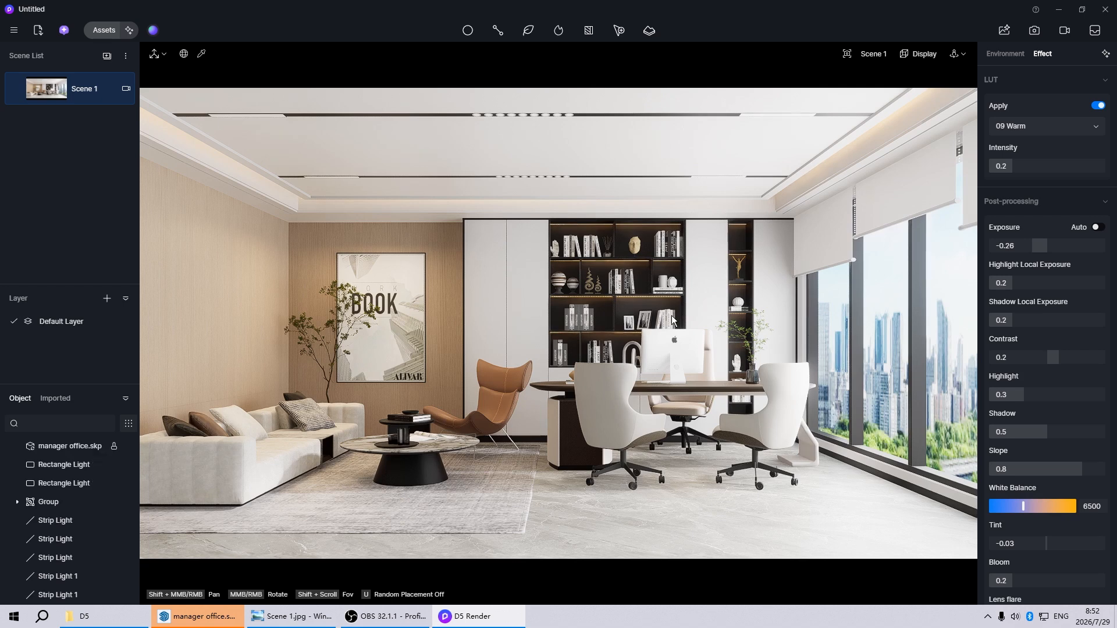
- Set the roughness of the white ceiling material to 1
left_click(614, 141)
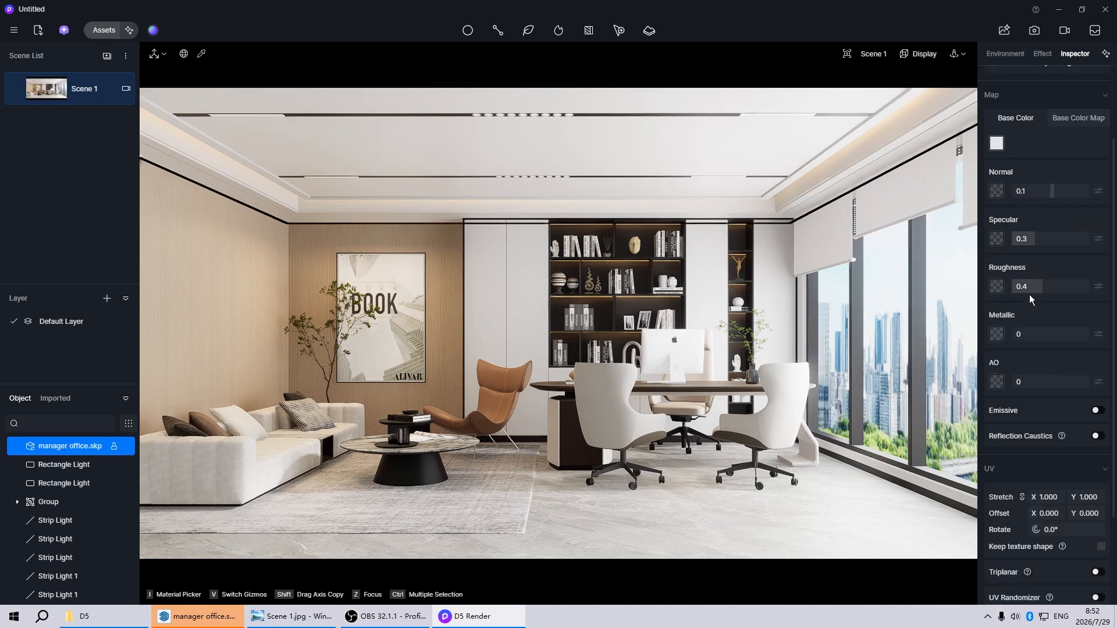
left_click_drag(1029, 291, 1089, 288)
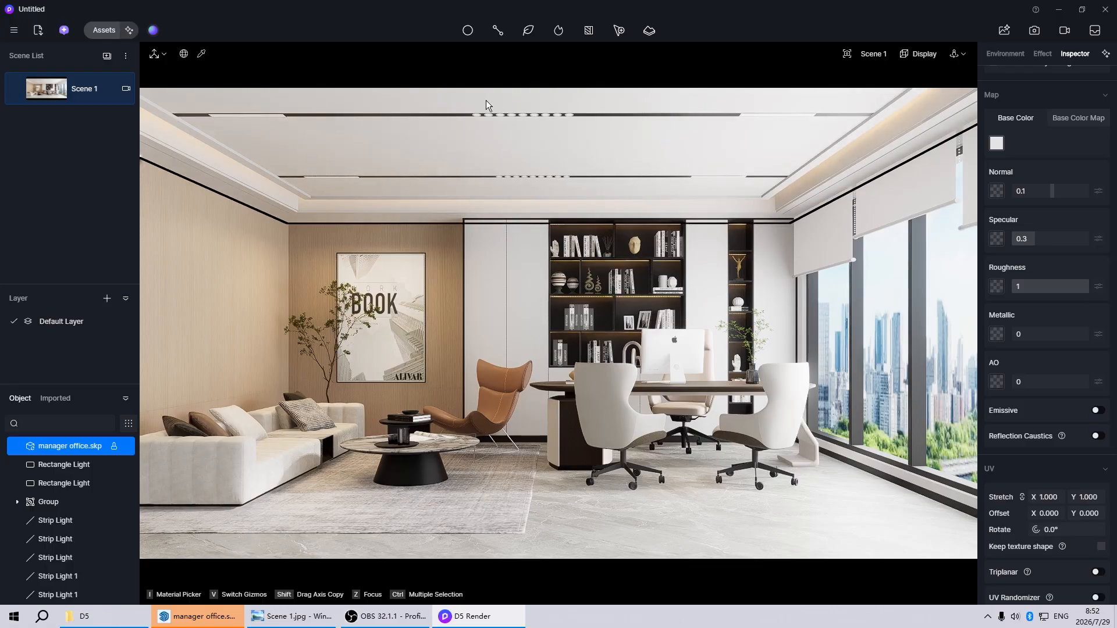
- Make the round ceiling downlights' material emissive with an intensity of 50 and restore the Scene 1 view
scroll(481, 93, "up", 6)
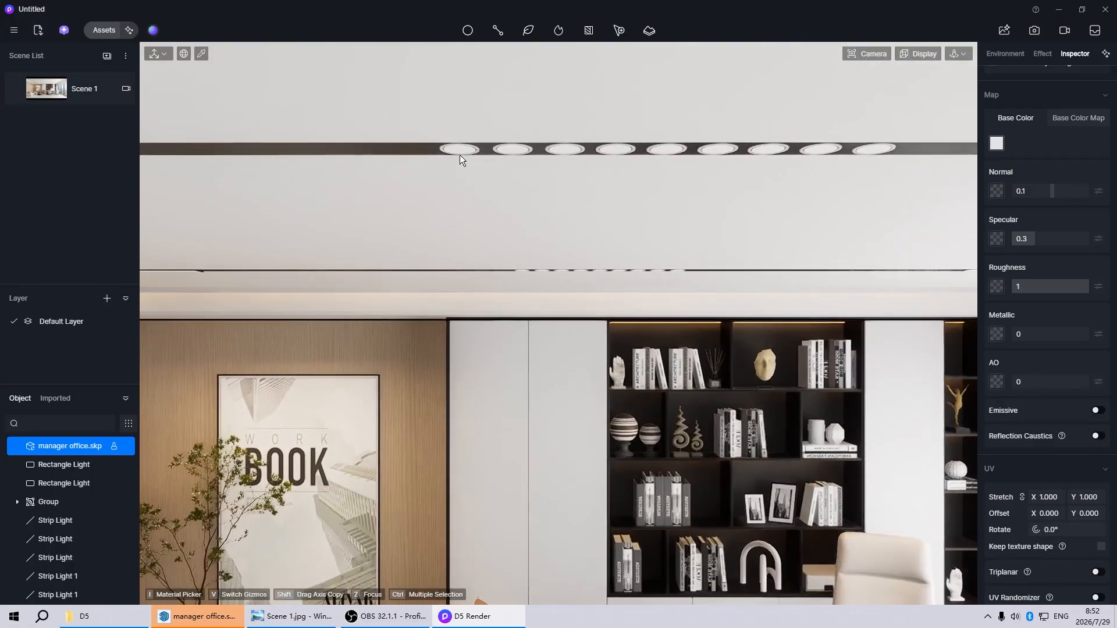
key("ctrl+z")
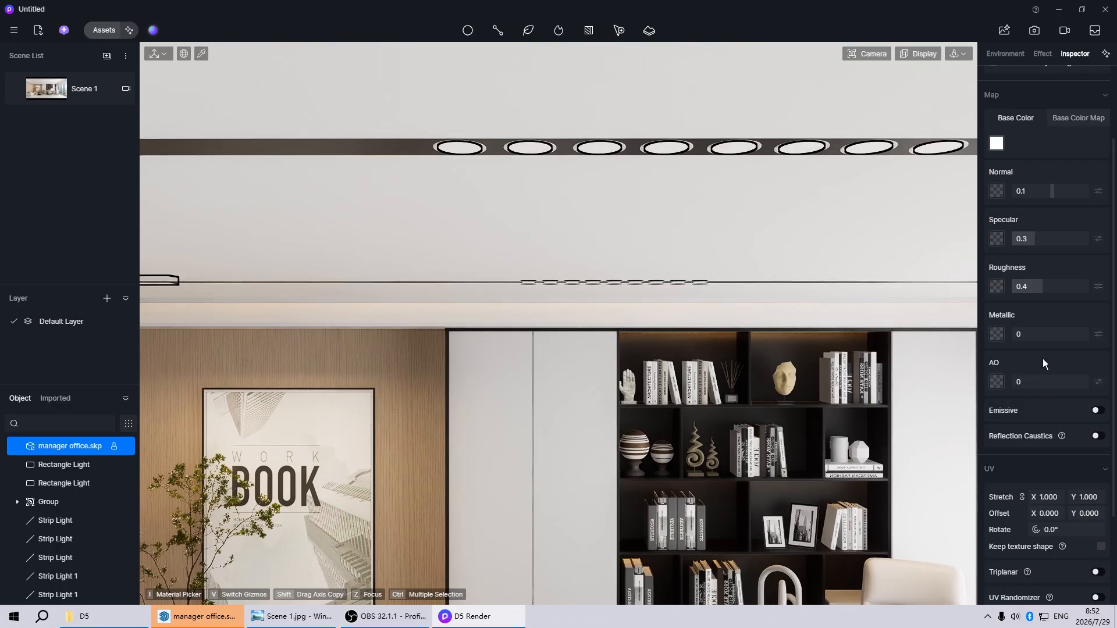
left_click(1097, 410)
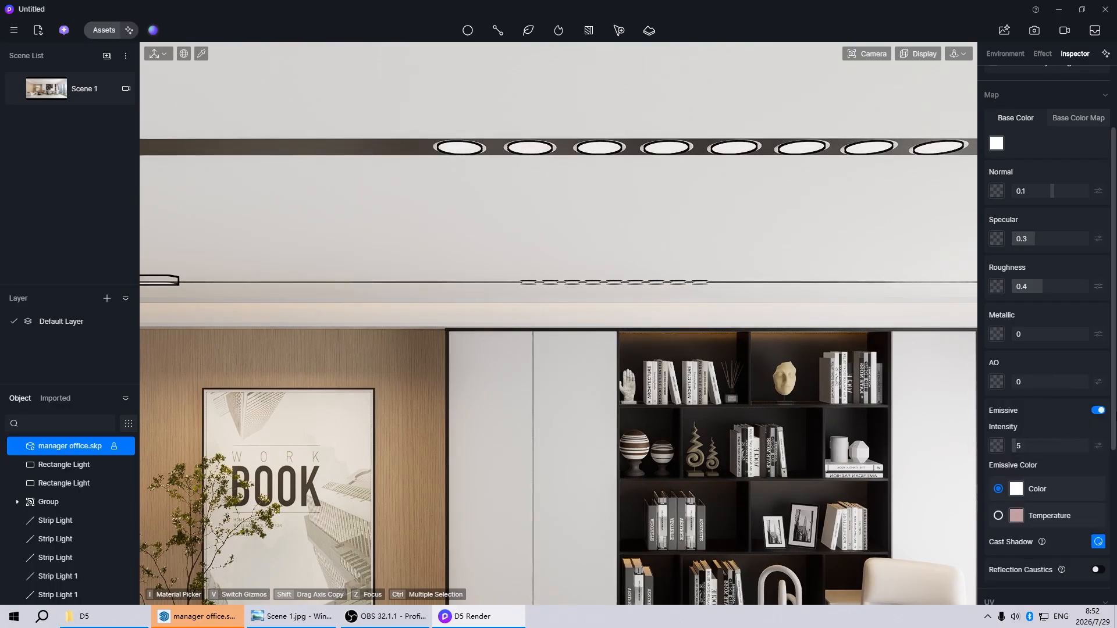
left_click(1045, 445)
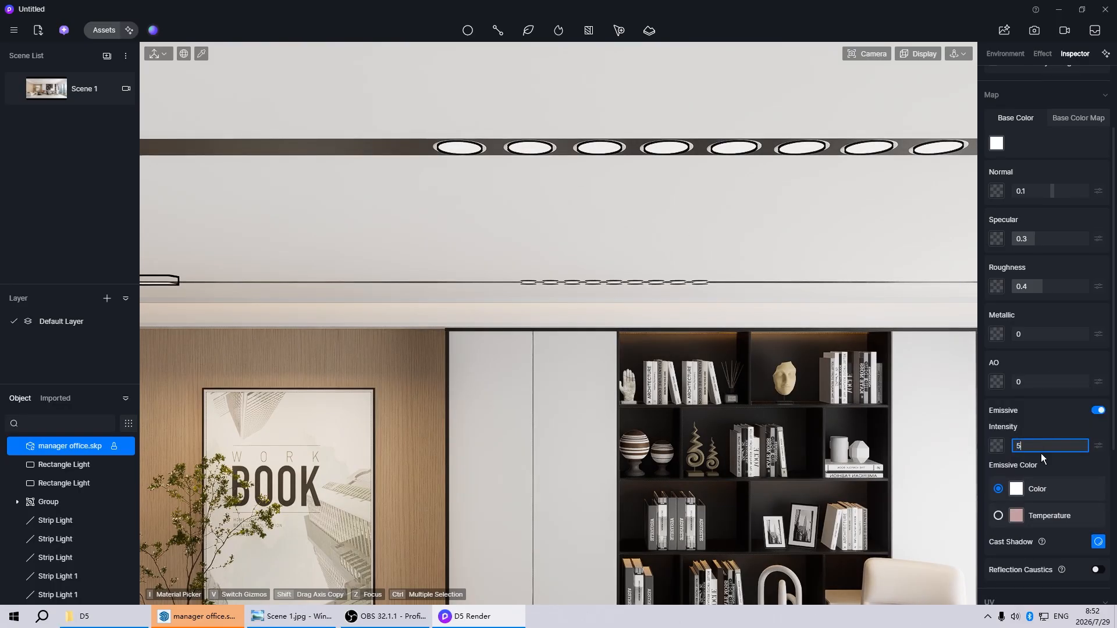
type("0")
key("Return")
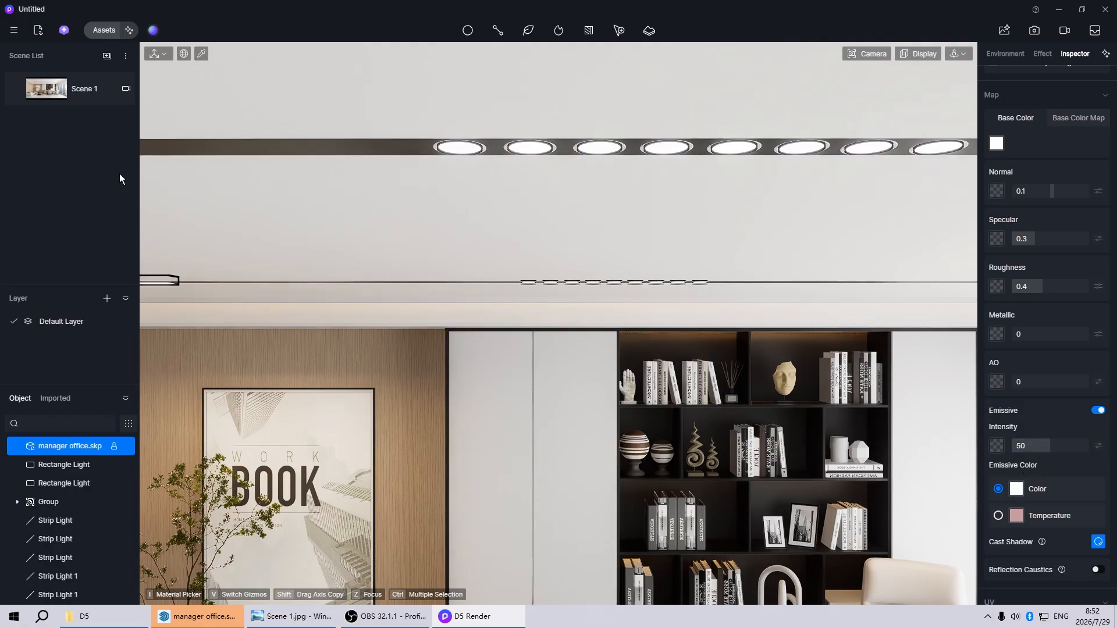
left_click(69, 91)
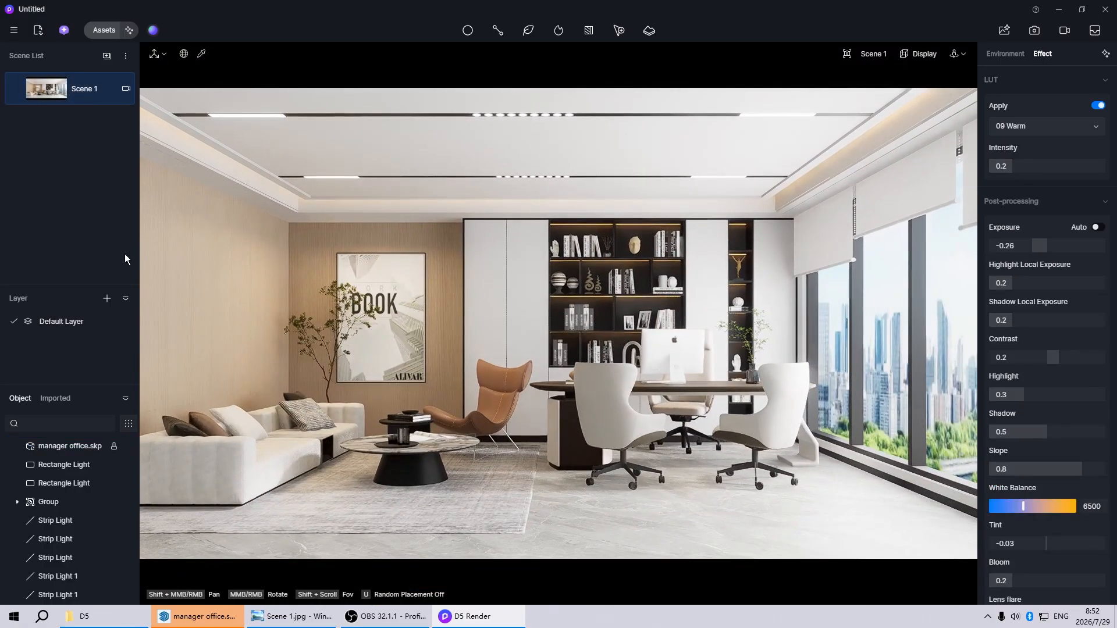
- Set the stone floor material's roughness to 0 and its base color V value to 50
left_click(611, 504)
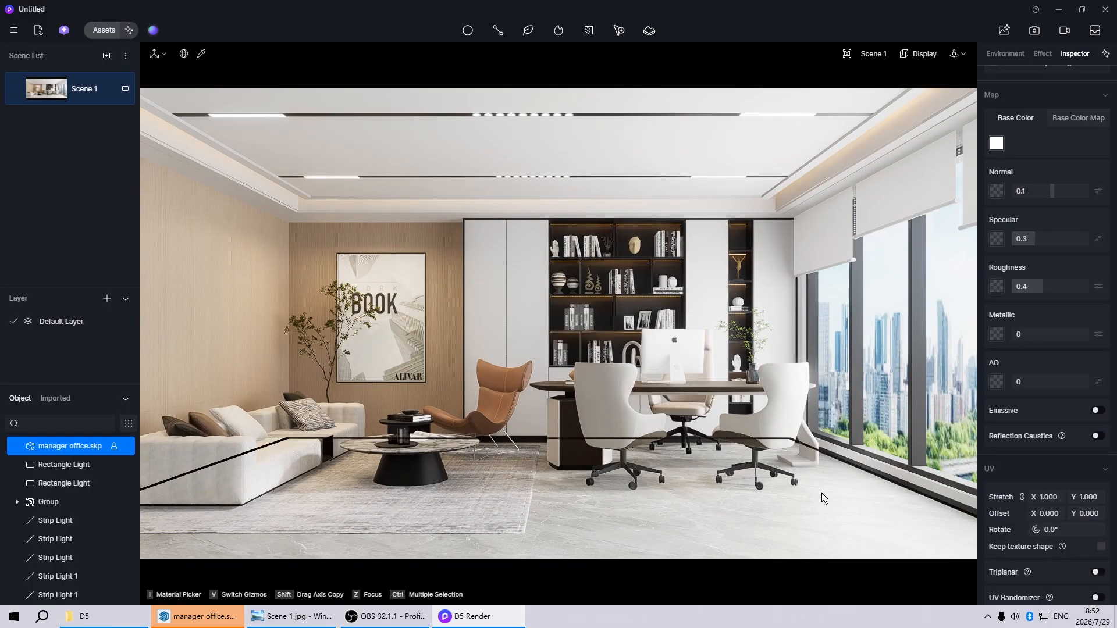
left_click_drag(1031, 286, 989, 286)
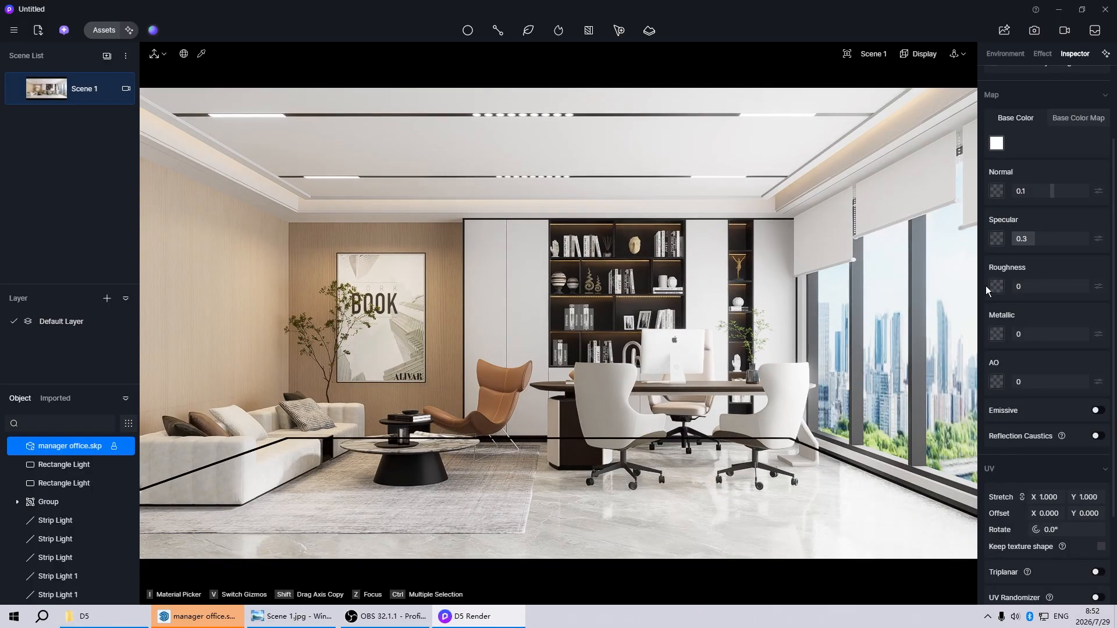
left_click(996, 143)
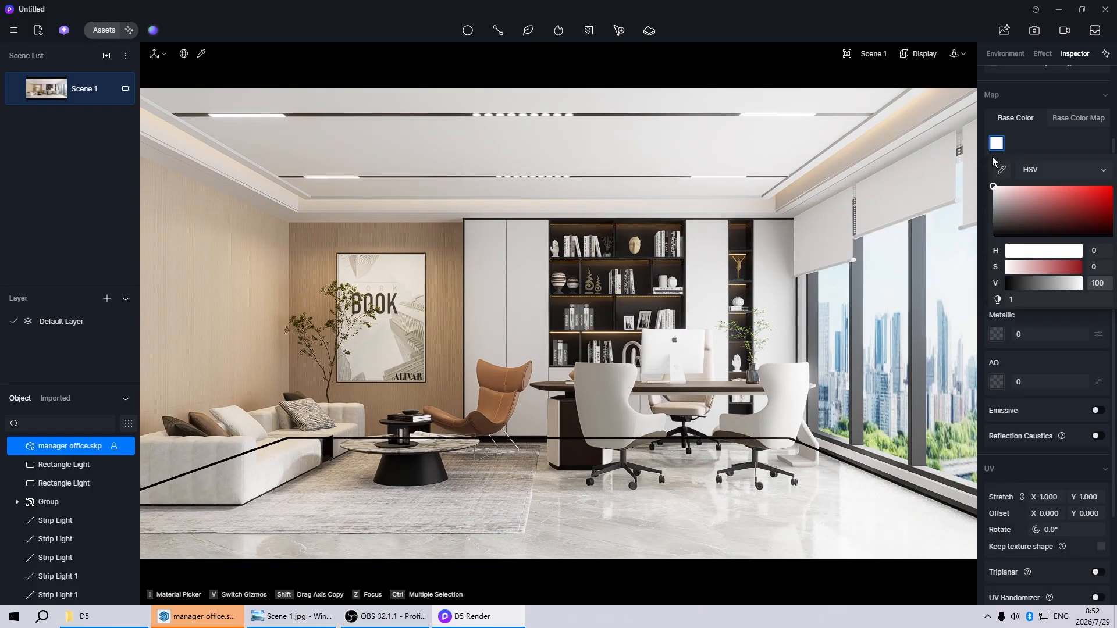
left_click(992, 200)
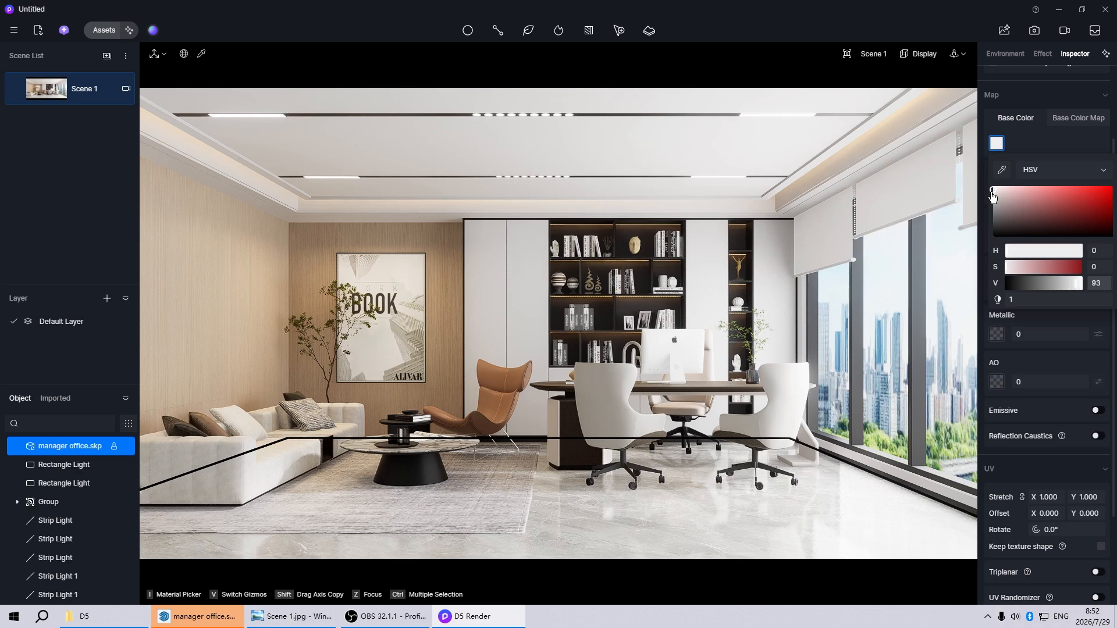
left_click_drag(992, 200, 992, 207)
left_click(1097, 284)
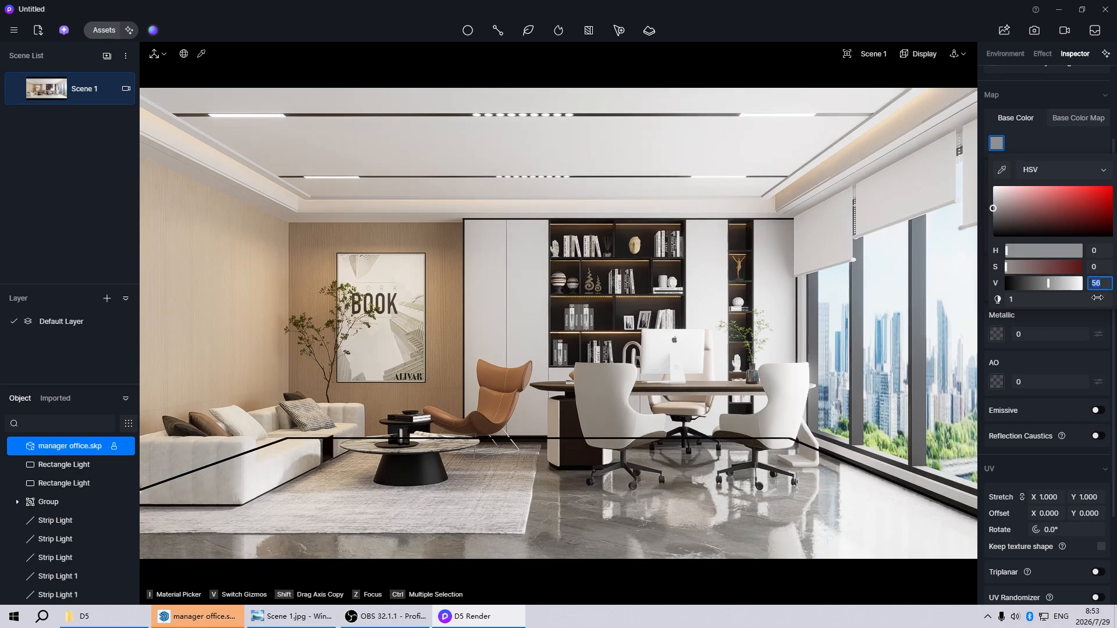
type("50")
key("Return")
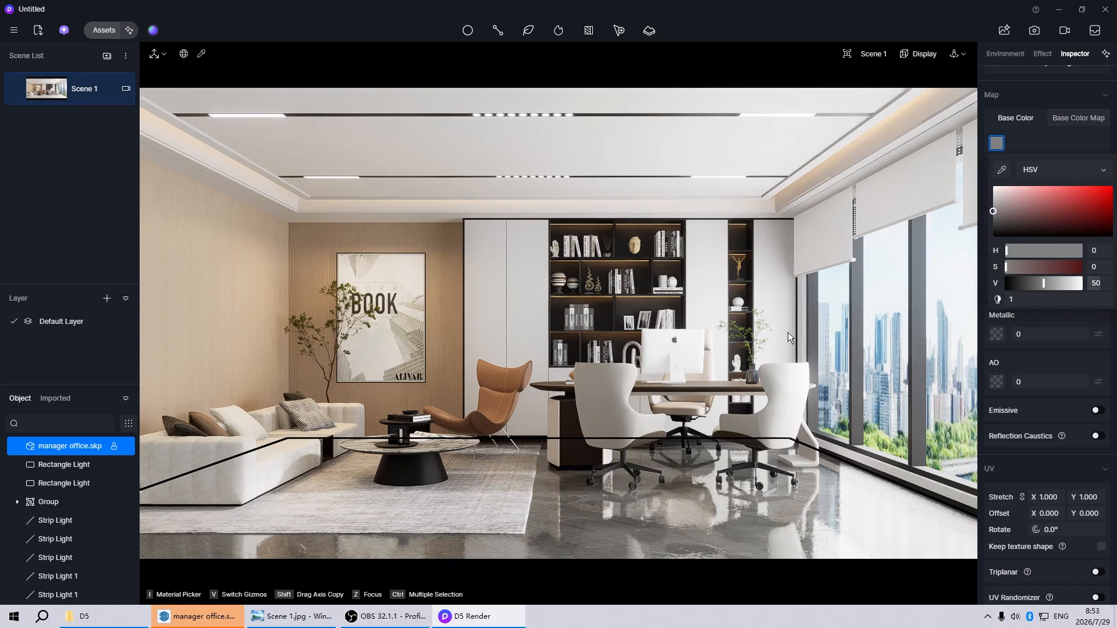
key("Escape")
- Increase the roughness of the white cabinet door material, and set the rug and sofa fabric roughness to 1
left_click(514, 306)
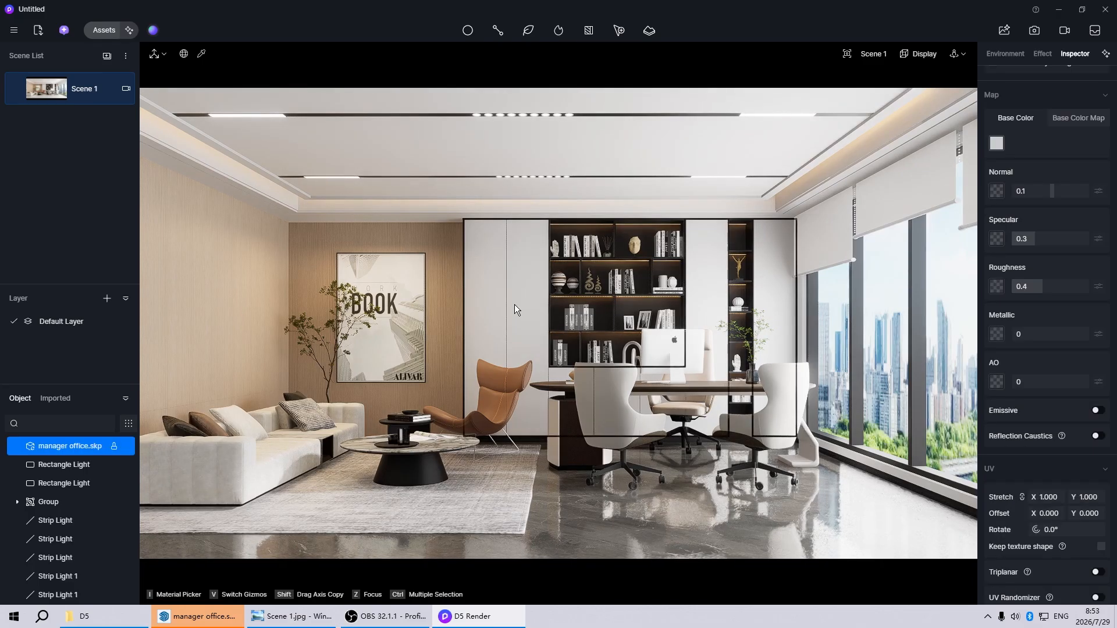
left_click_drag(1042, 289, 1094, 288)
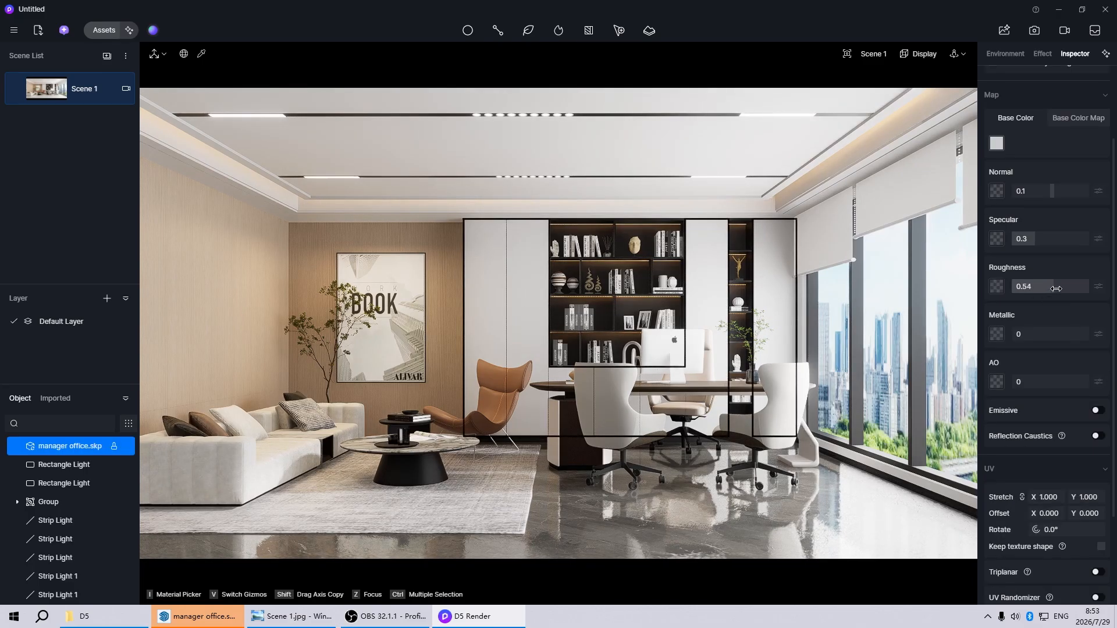
left_click(496, 505)
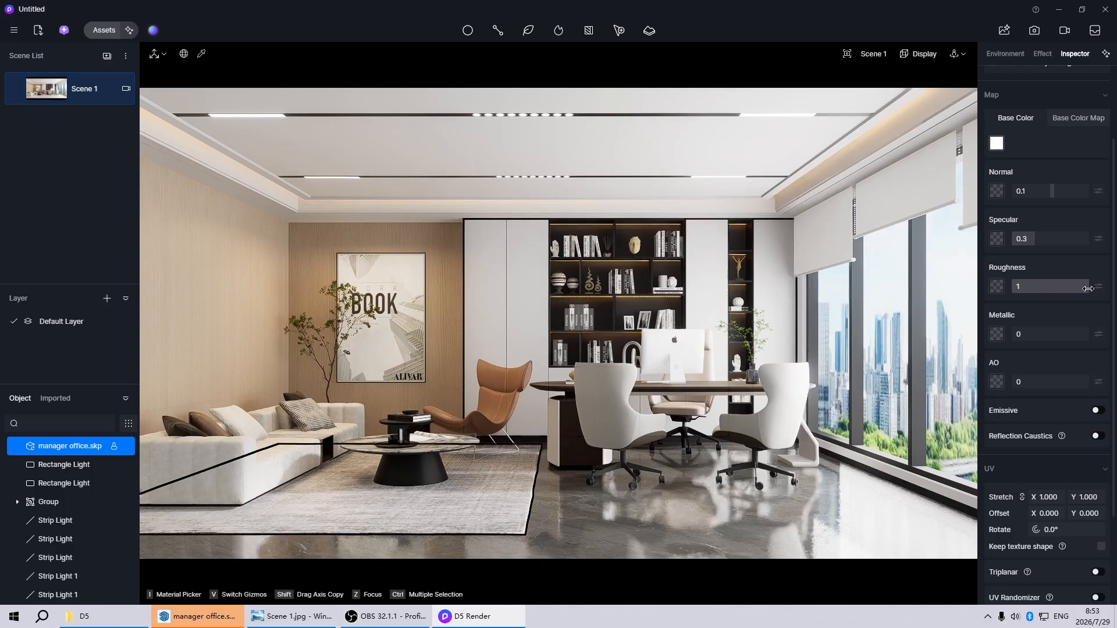
left_click(262, 463)
left_click_drag(1042, 286, 1093, 286)
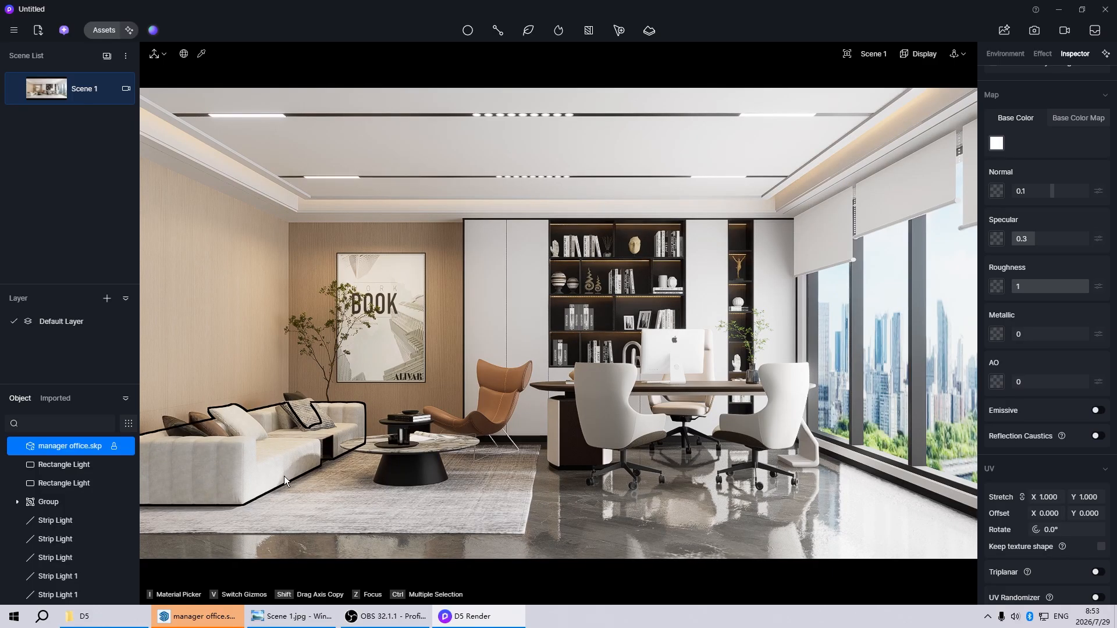
- Set the dark sofa cushion material's roughness to 1 and slightly brighten its base color map
left_click(298, 417)
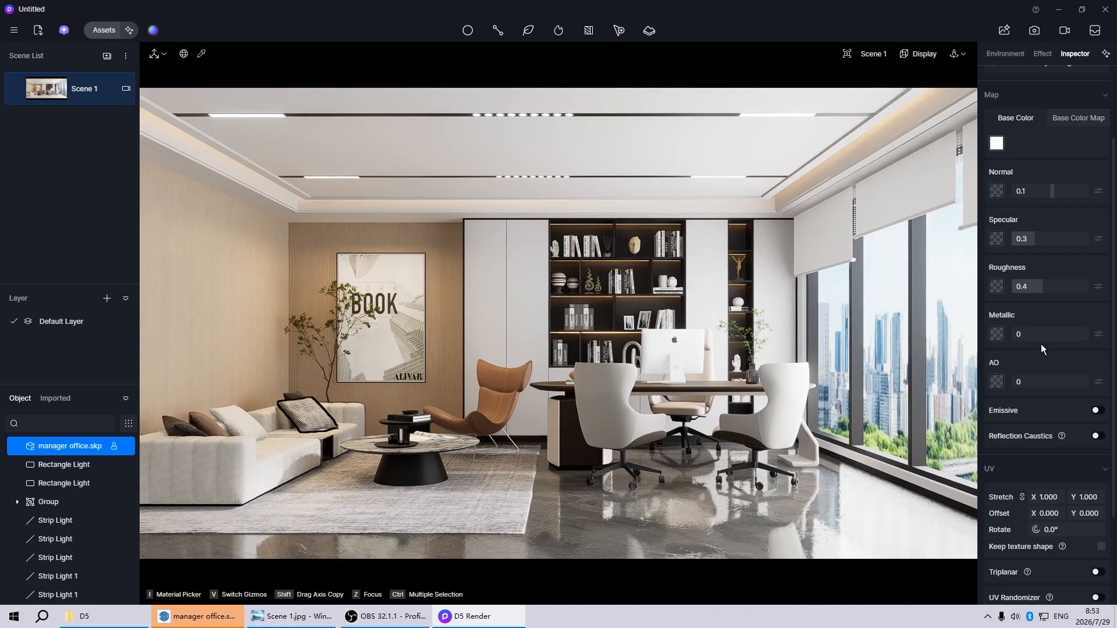
left_click(294, 394)
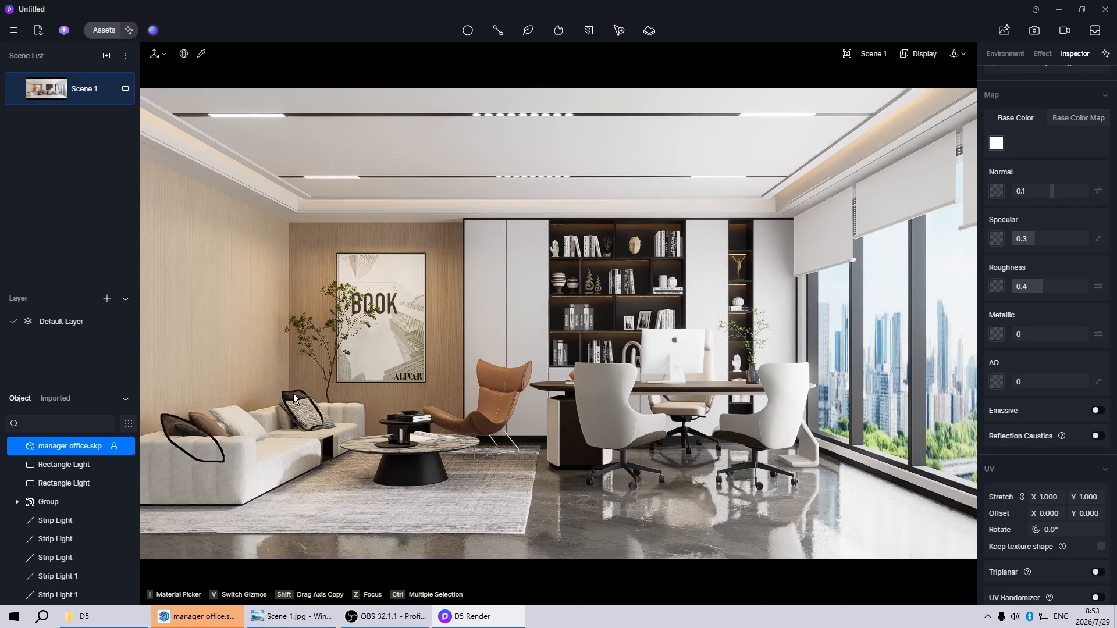
left_click_drag(1057, 295, 1089, 293)
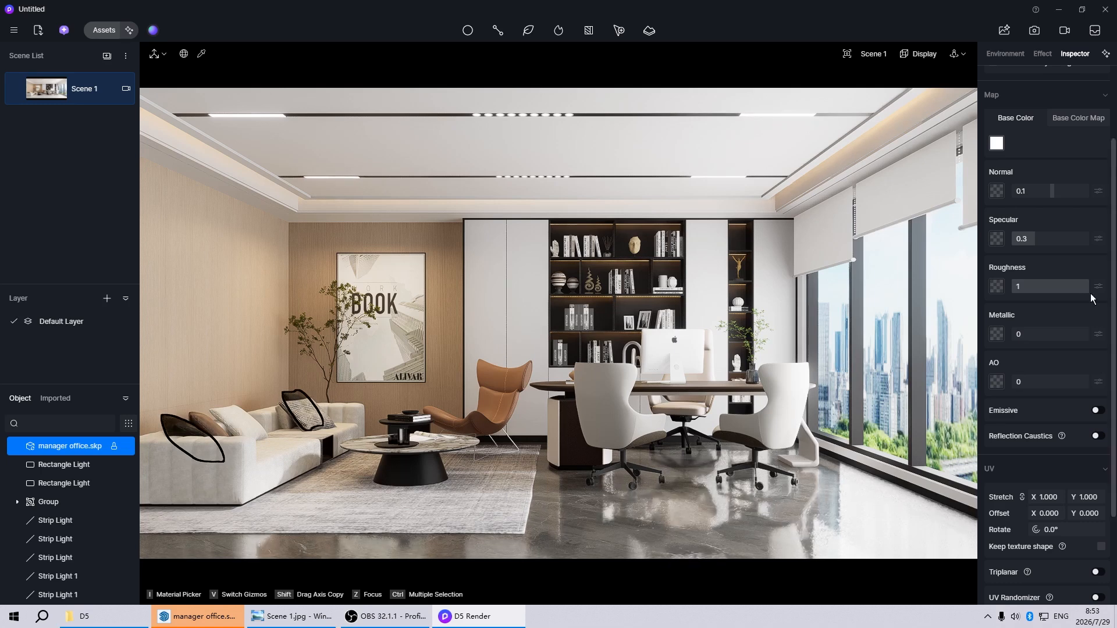
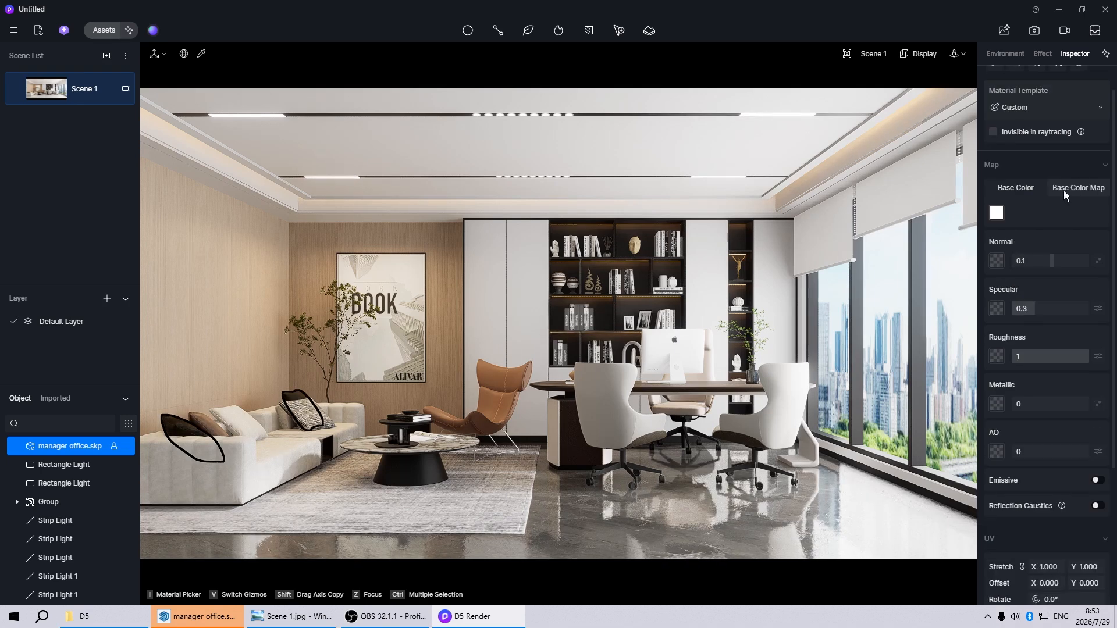
left_click(1072, 187)
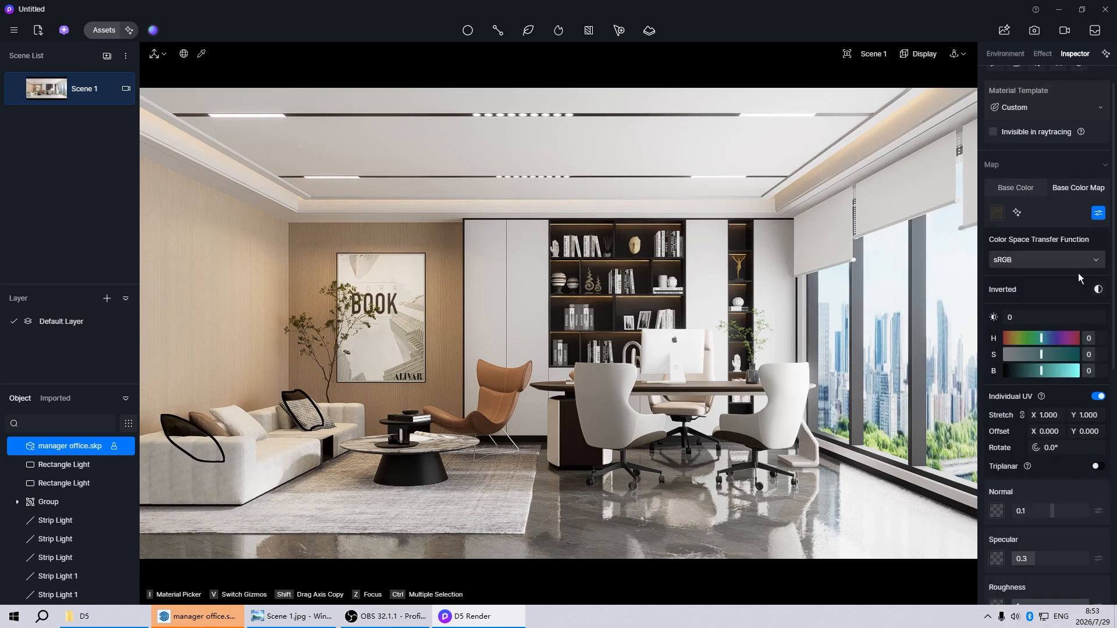
left_click(1048, 371)
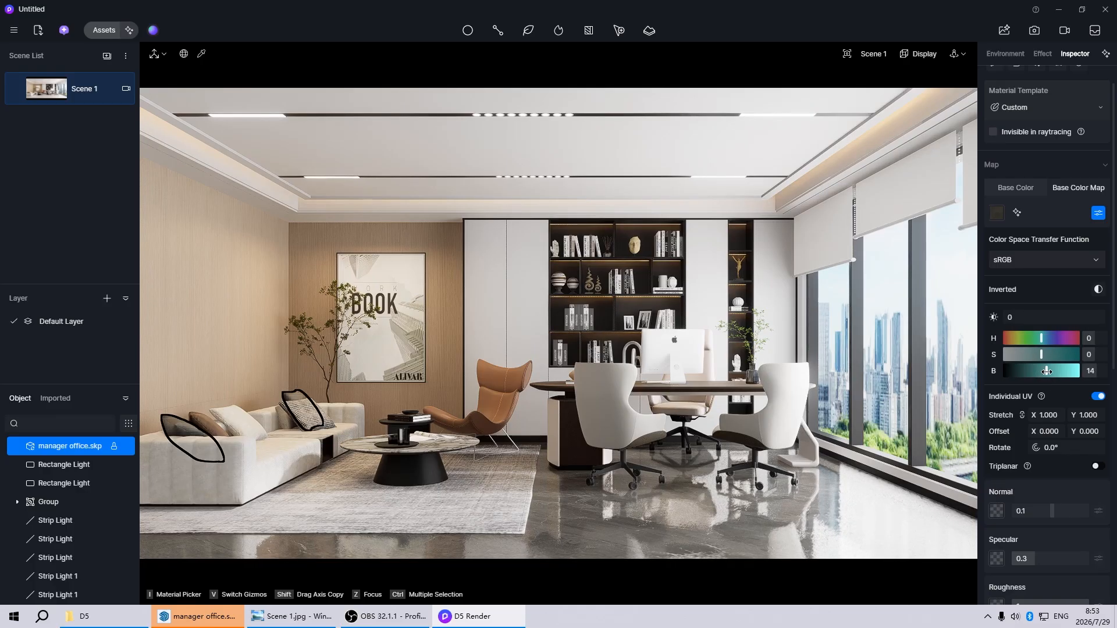
left_click(1092, 371)
type("5")
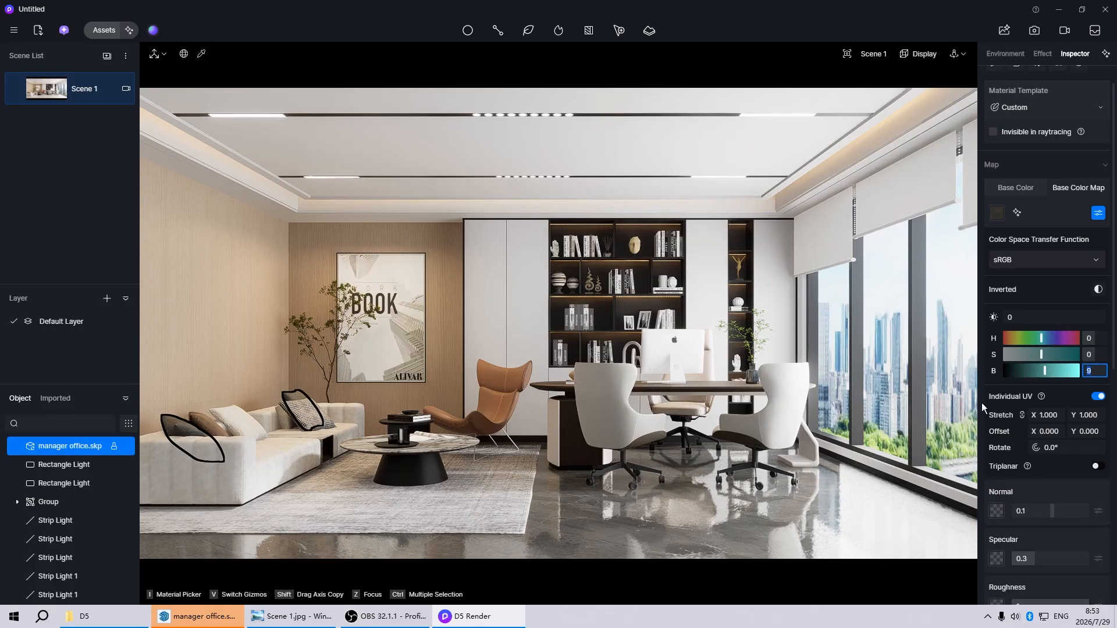
key("Return")
- Set the roughness of the brown sofa cushion material to 1 and deselect it
left_click(204, 417)
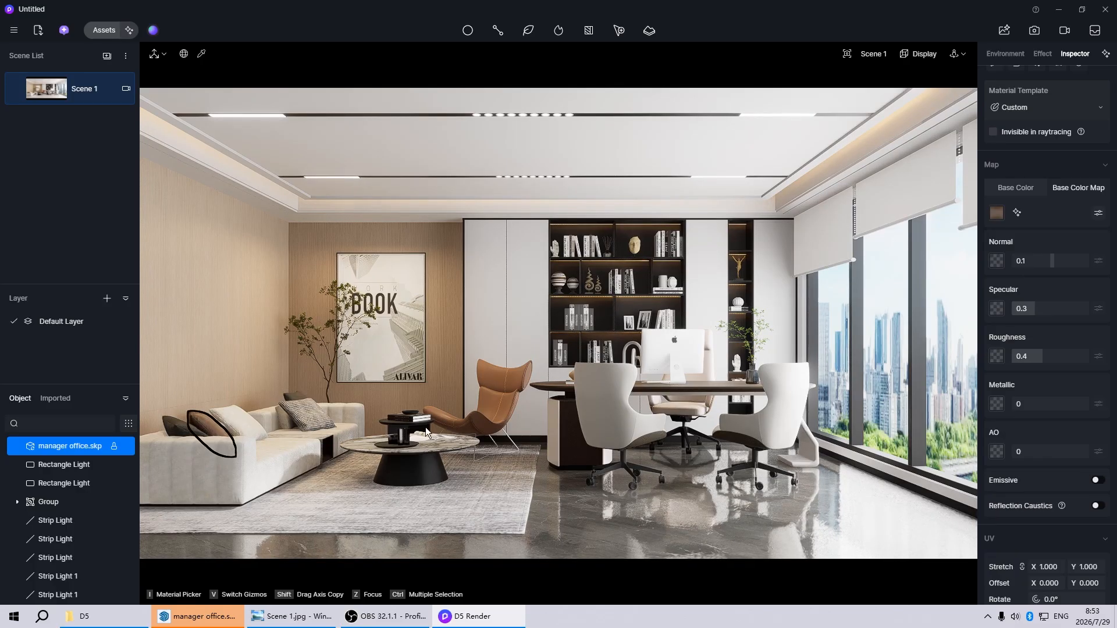
left_click_drag(1044, 360, 1091, 359)
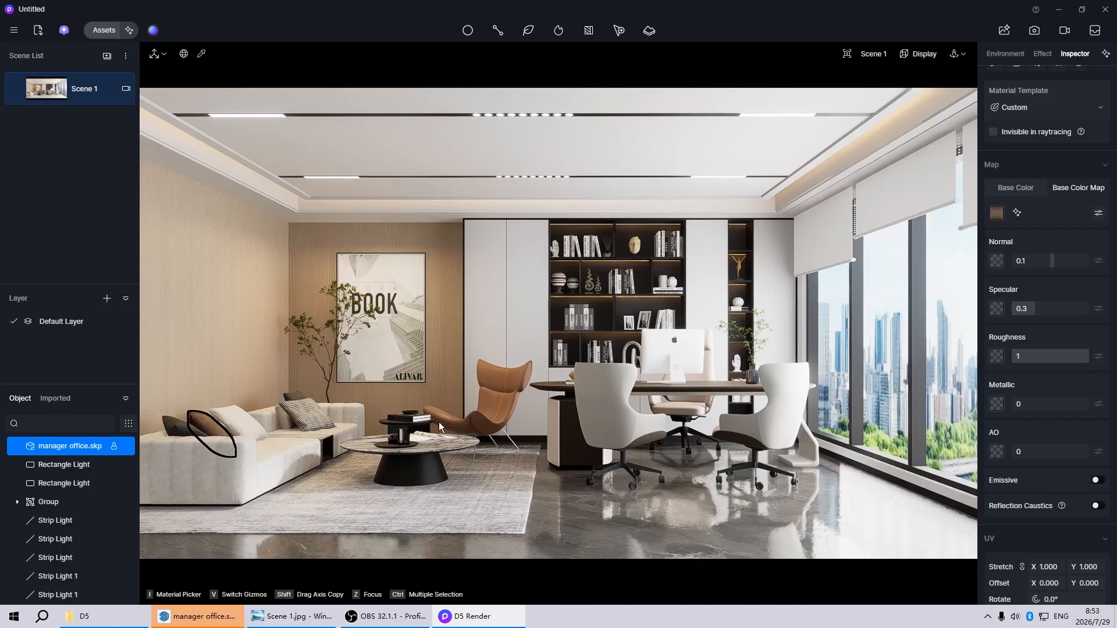
key("Escape")
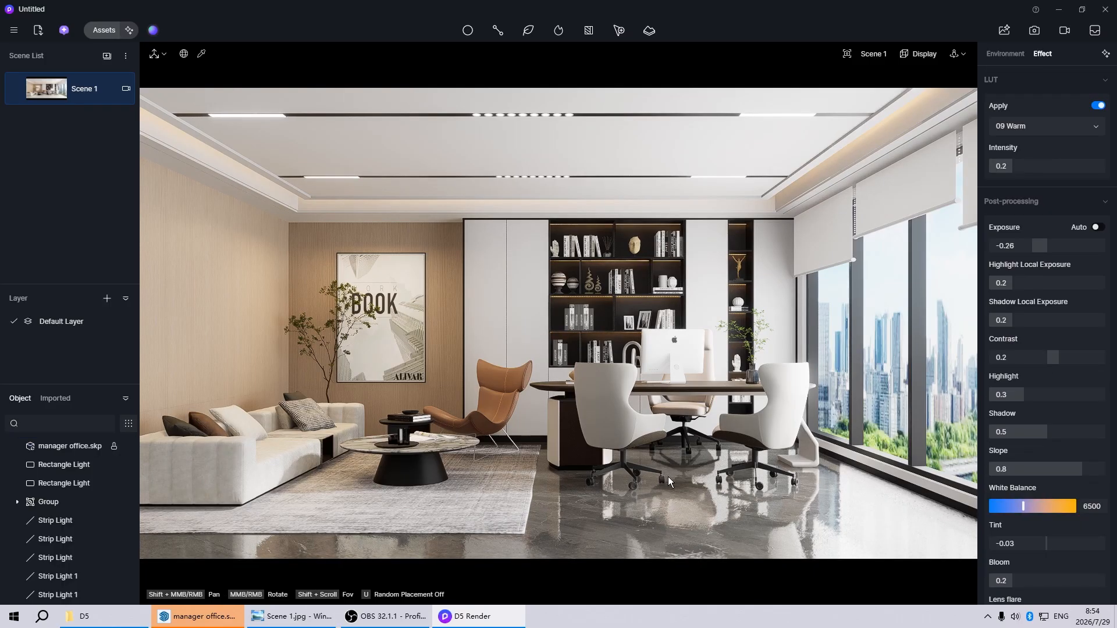
- Switch the window roller blinds' material from the Custom template to another material template and deselect it
left_click(892, 207)
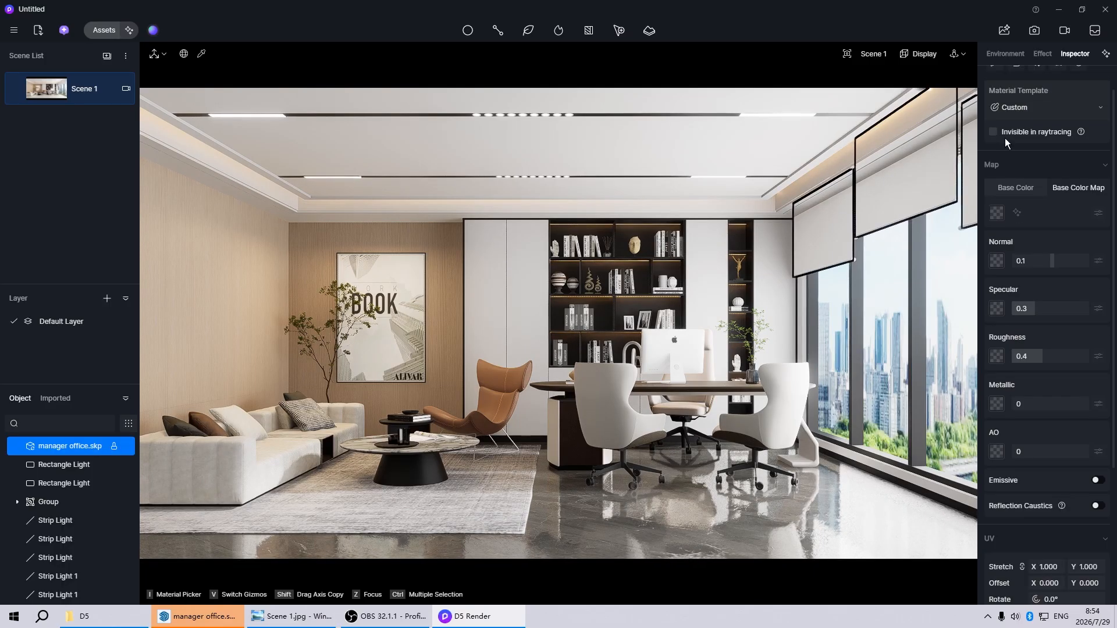
left_click(1070, 103)
left_click(1028, 348)
key("Escape")
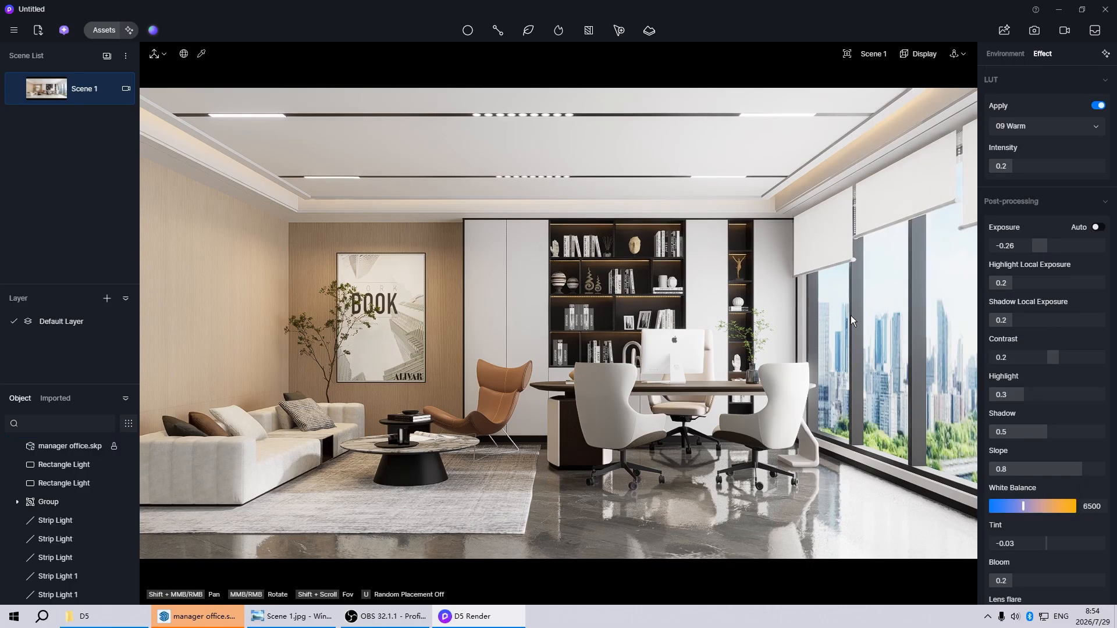
- Set the dark window frame material's metallic to 1 and its base color V value to 25
left_click(854, 316)
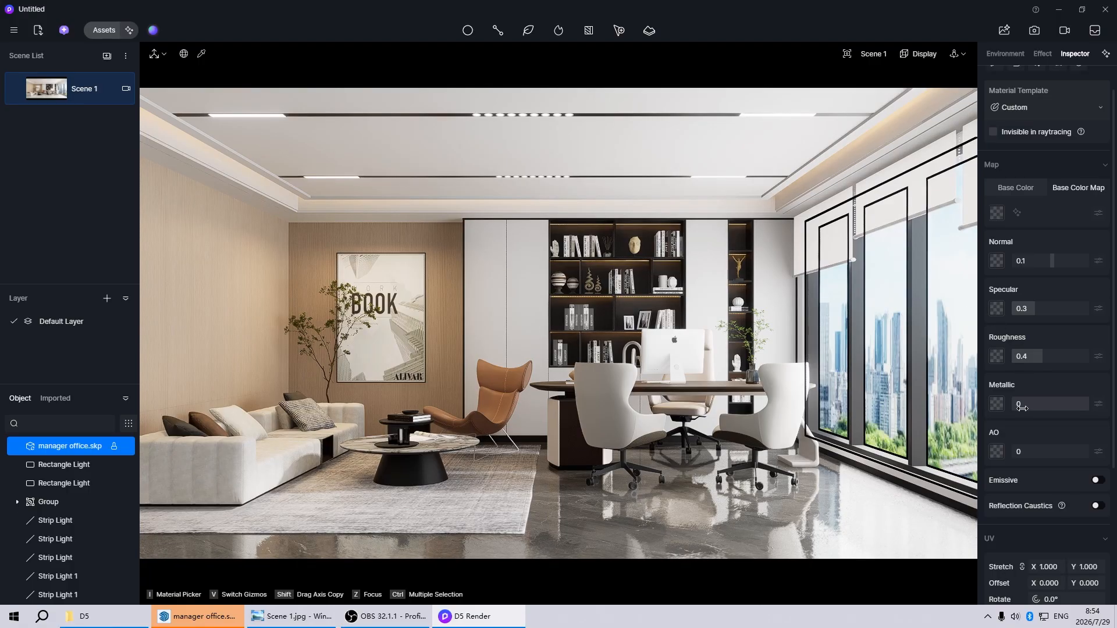
left_click_drag(1020, 402, 1104, 410)
left_click(1010, 185)
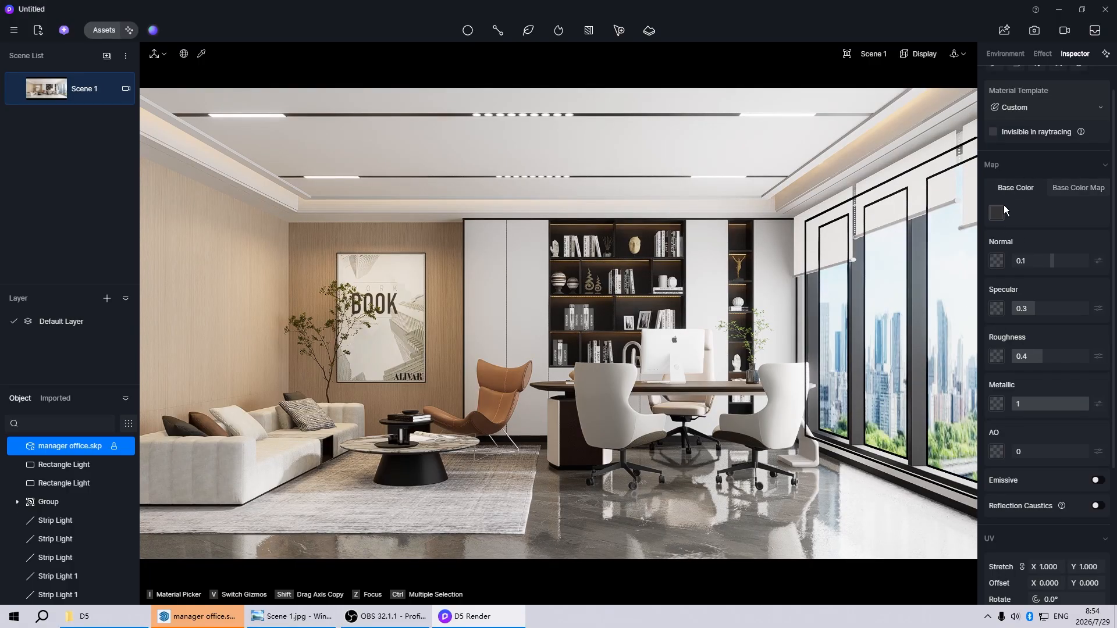
left_click(997, 213)
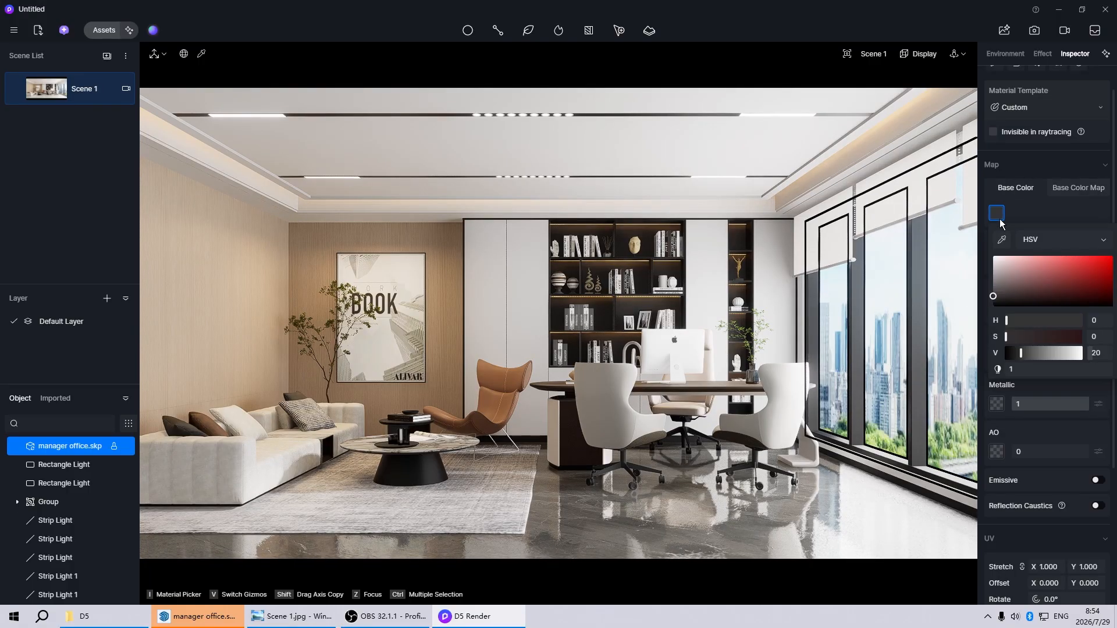
left_click(1096, 355)
type("30")
key("Return")
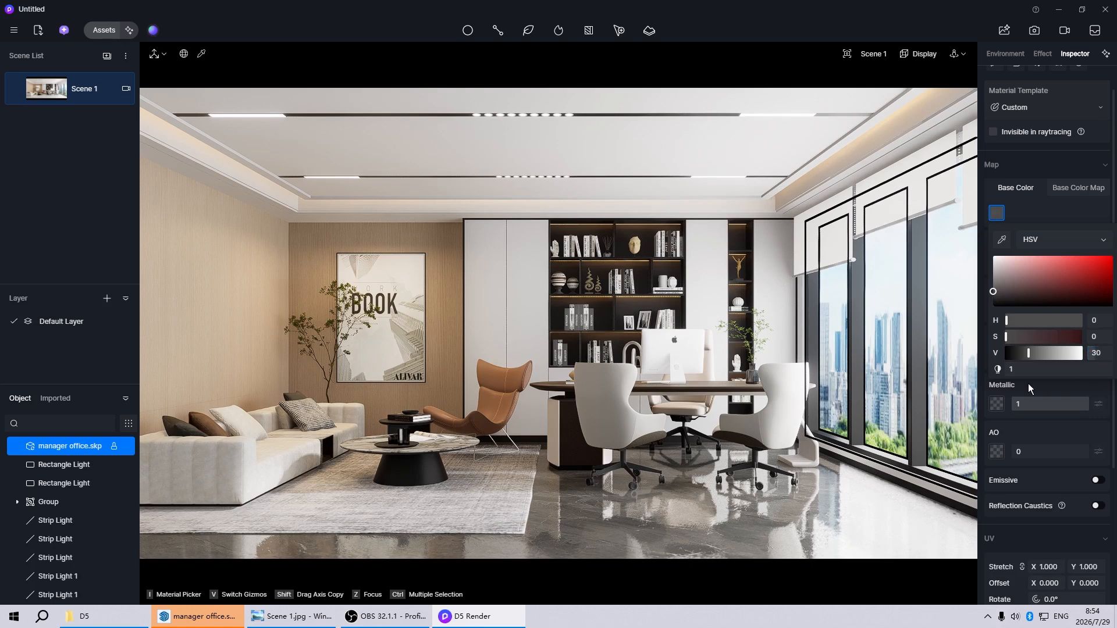
left_click(1098, 353)
type("25")
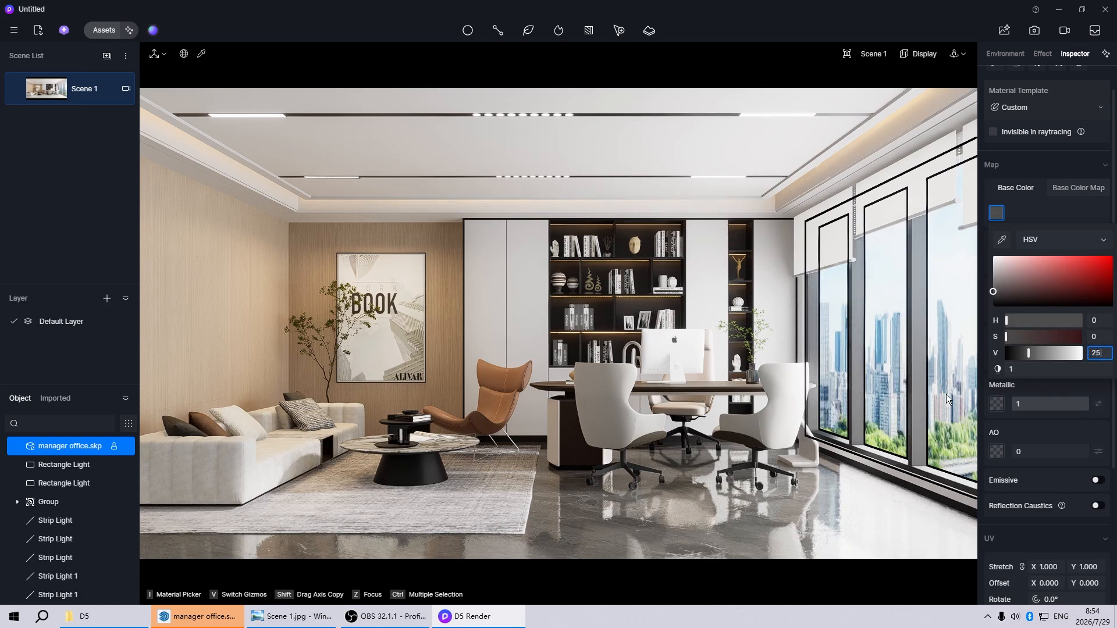
key("Return")
left_click(682, 384)
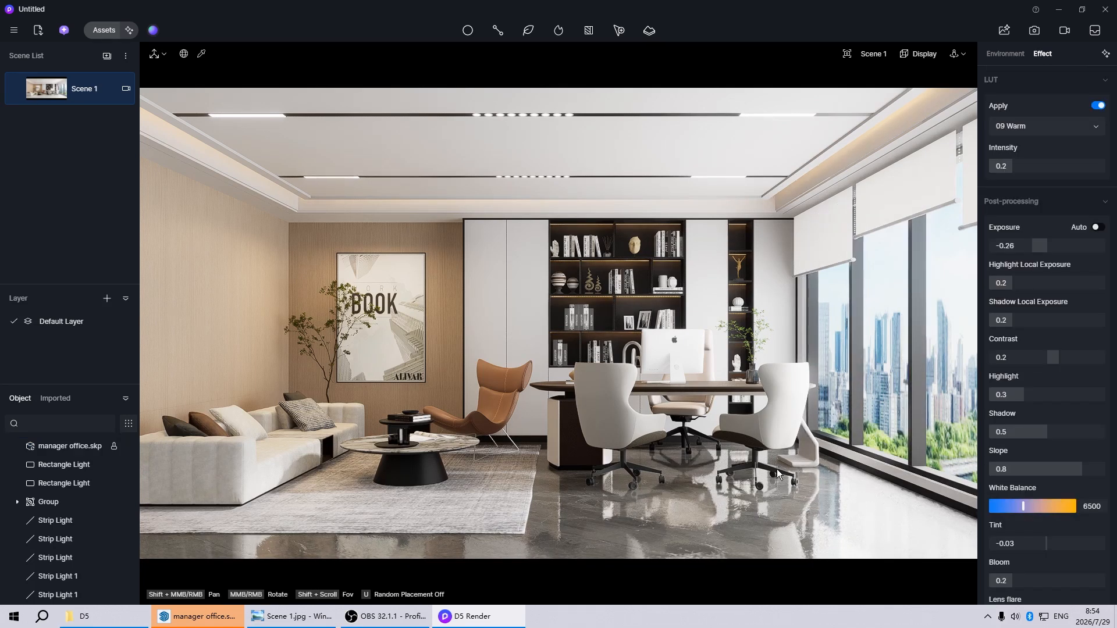
- Load 01.jpeg from the Fabric normal maps folder as the normal map of the white visitor chairs' upholstery material
left_click(602, 407)
scroll(735, 431, "up", 10)
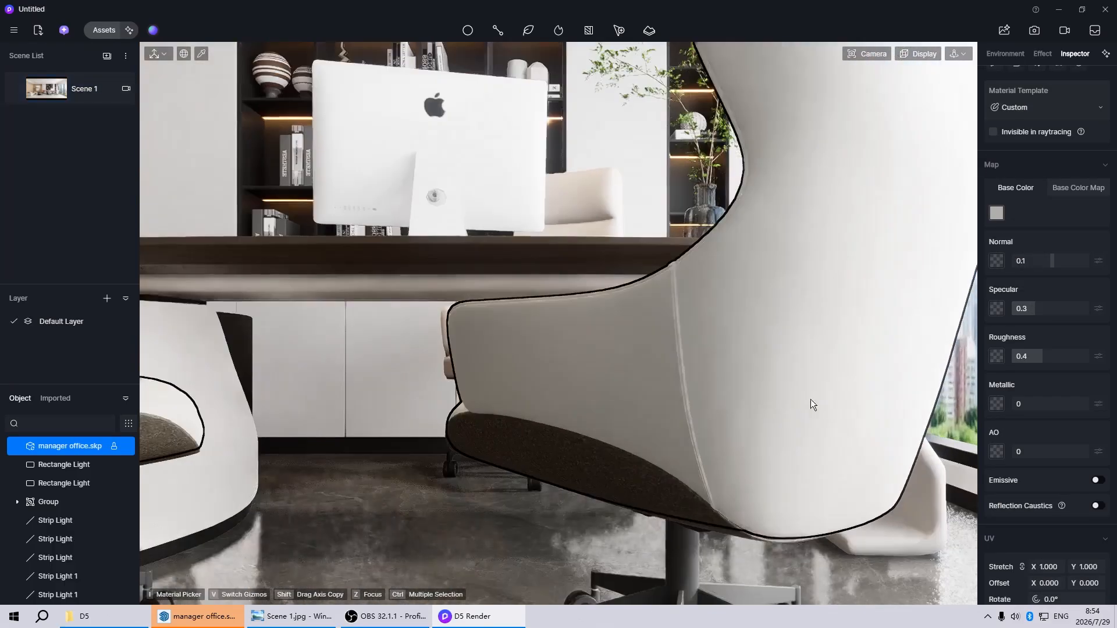
scroll(825, 402, "down", 10)
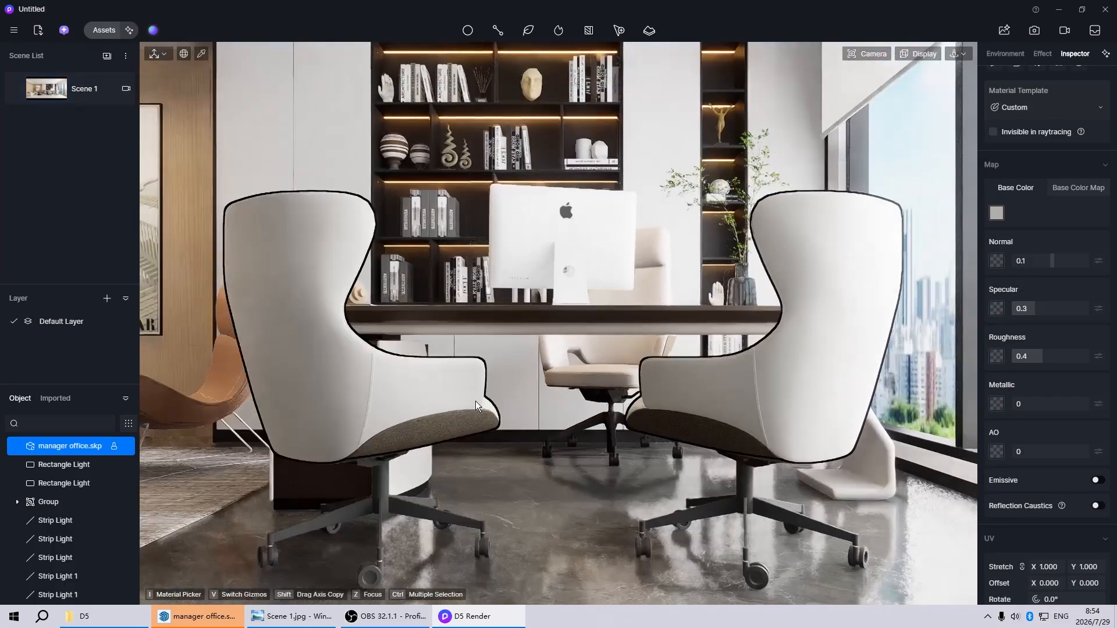
middle_click_drag(475, 400, 479, 399)
scroll(343, 394, "up", 3)
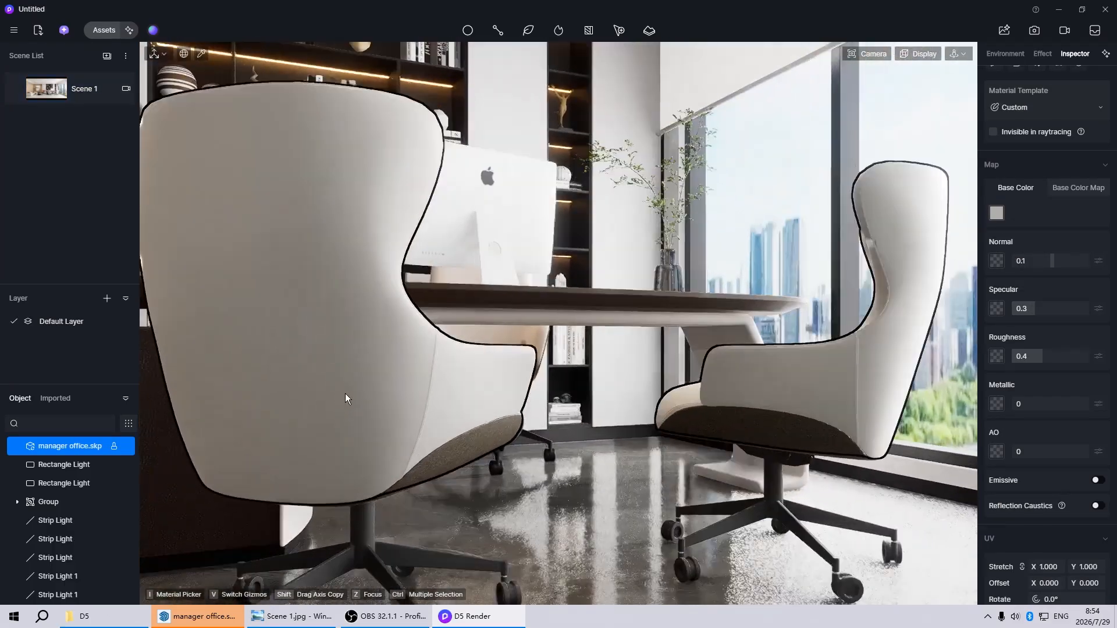
scroll(345, 393, "down", 4)
scroll(586, 403, "up", 5)
middle_click_drag(654, 394, 427, 399)
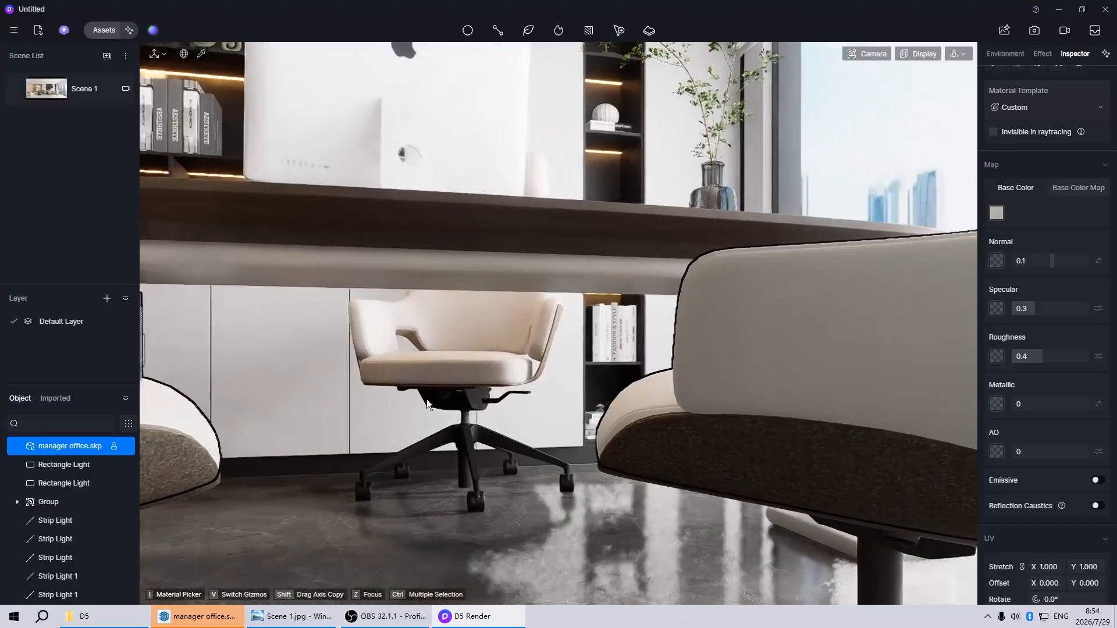
scroll(411, 407, "down", 6)
scroll(480, 413, "down", 5)
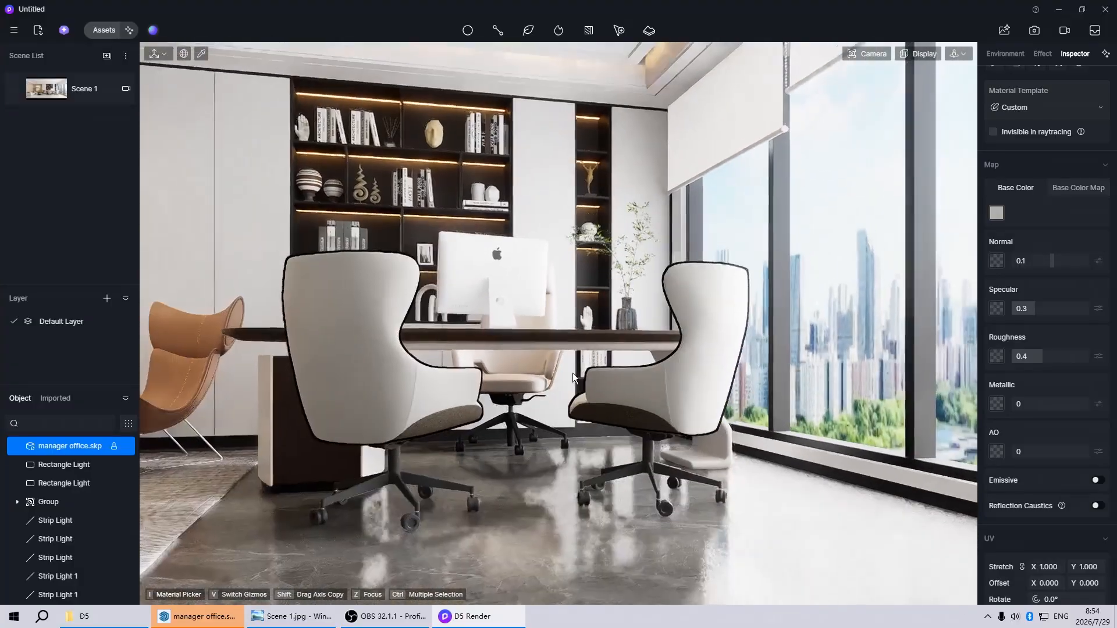
scroll(573, 373, "up", 6)
left_click(996, 261)
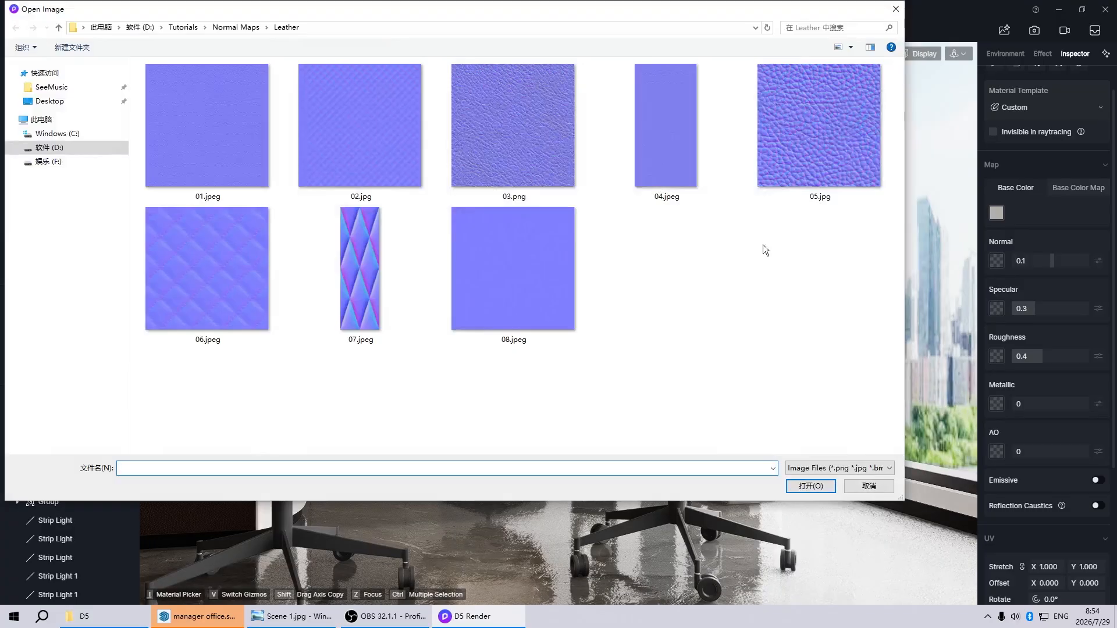
key("alt+Up")
double_click(190, 95)
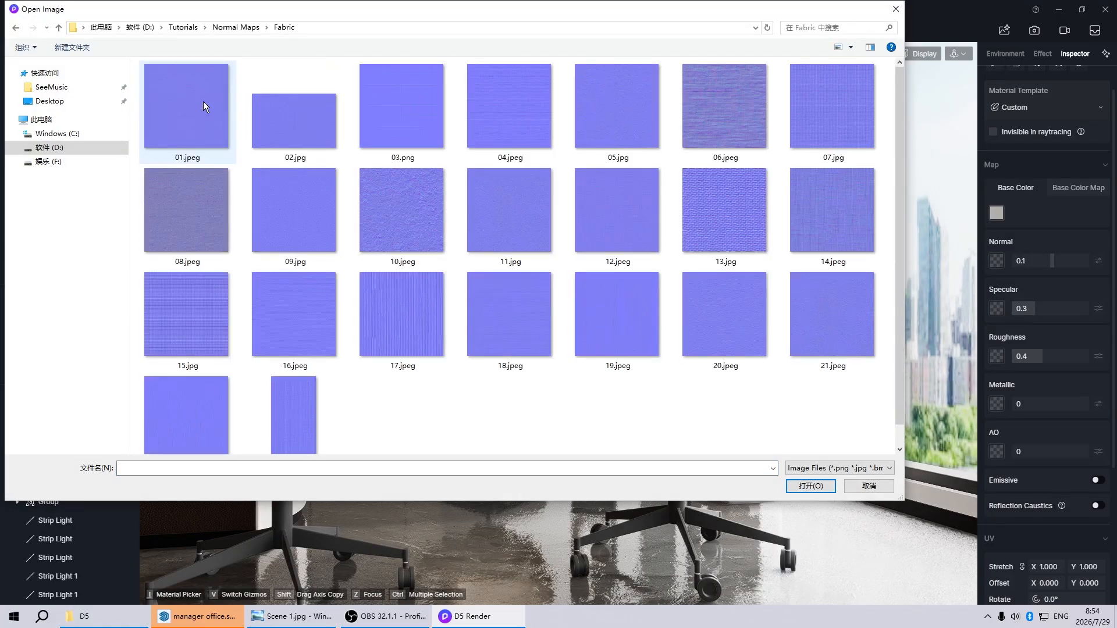
left_click(196, 113)
left_click(806, 487)
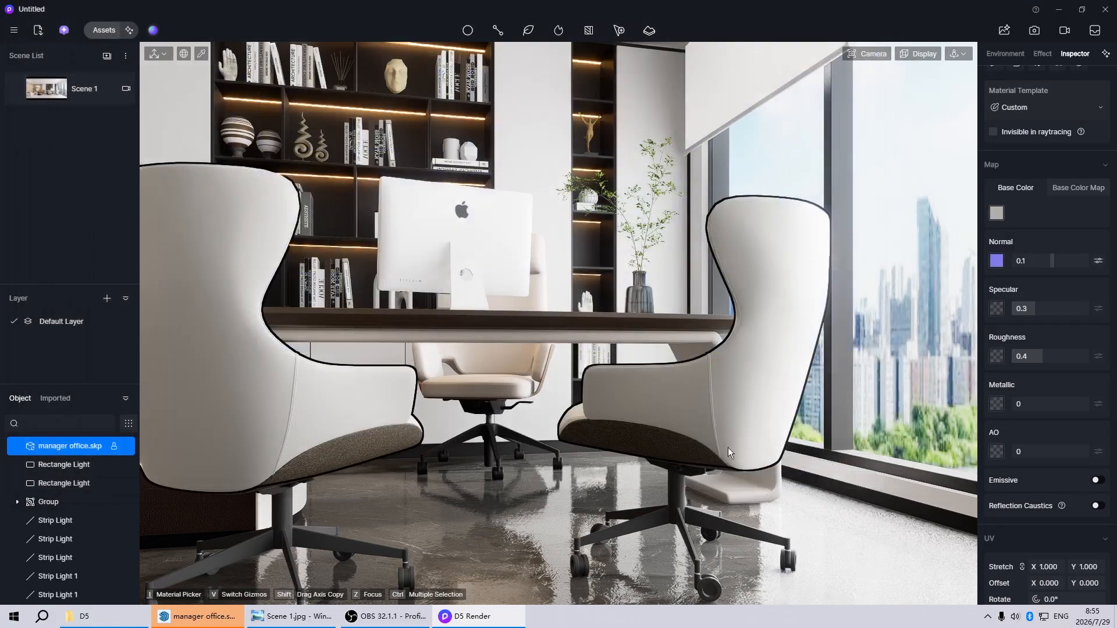
- Set the white chair material's normal strength to 1 and enable individual UV for the normal map with a 0.050 stretch
left_click_drag(1046, 262, 1101, 261)
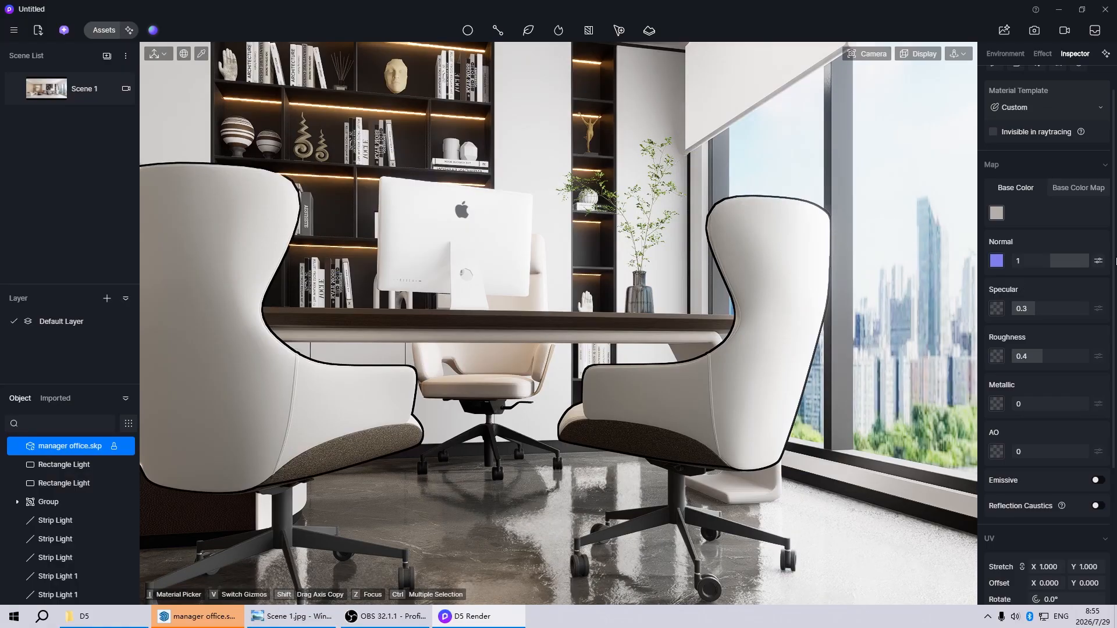
scroll(757, 399, "up", 3)
scroll(717, 392, "up", 6)
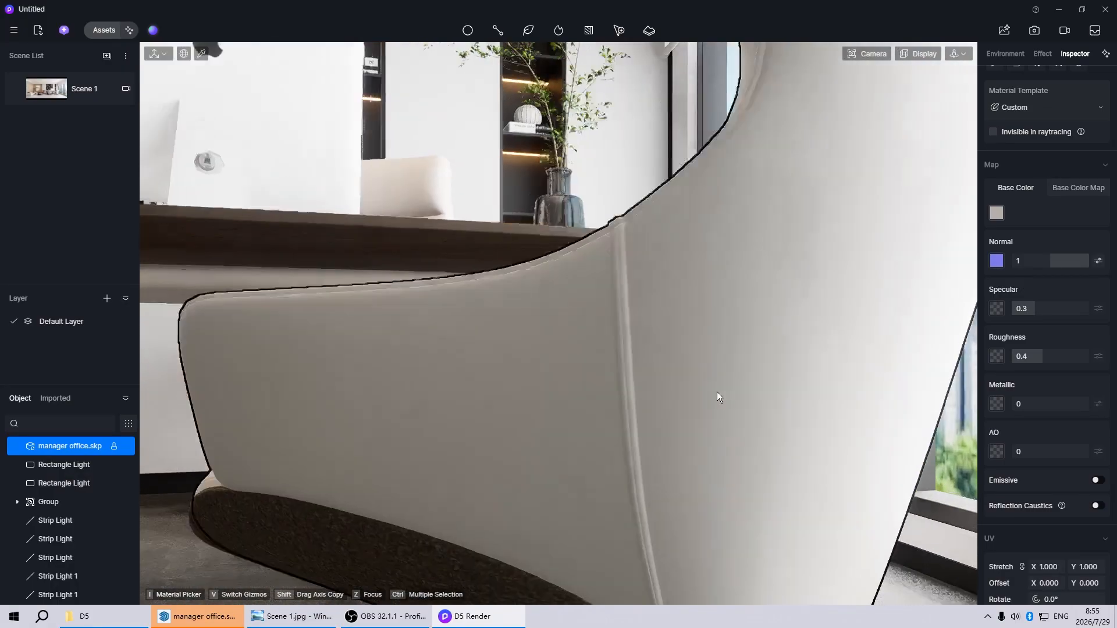
scroll(716, 393, "down", 8)
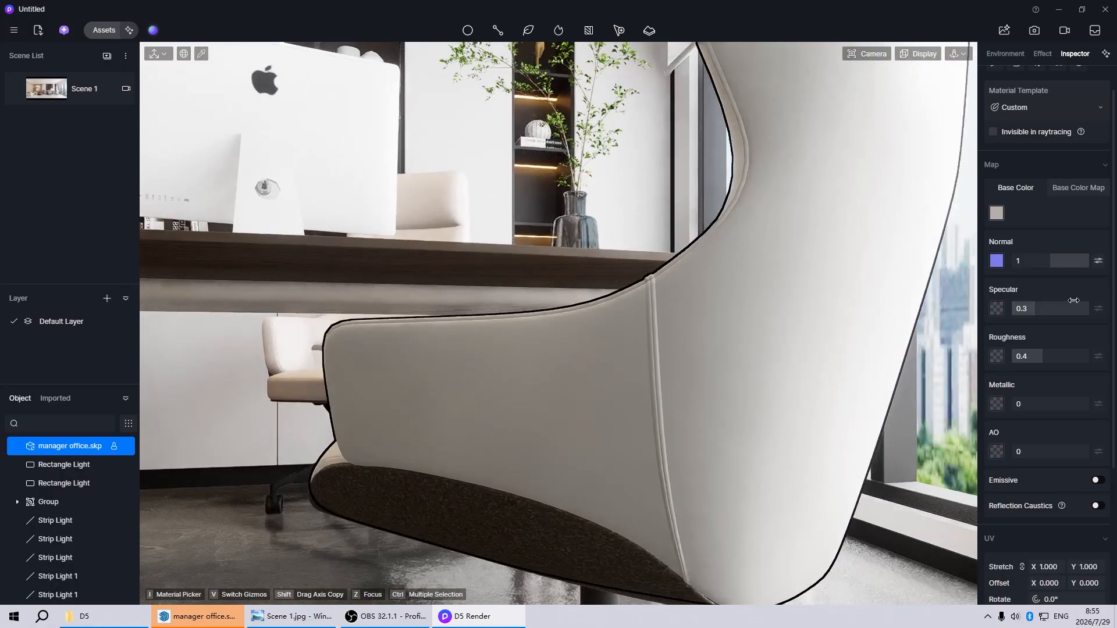
left_click(1099, 262)
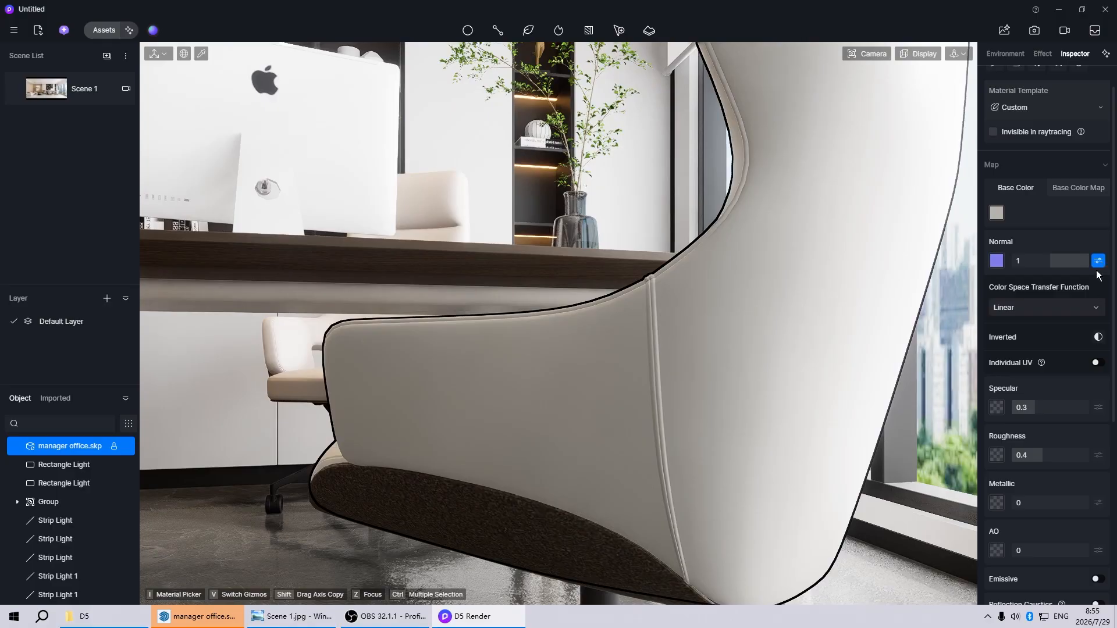
left_click(1097, 363)
left_click(1047, 382)
type("0.050")
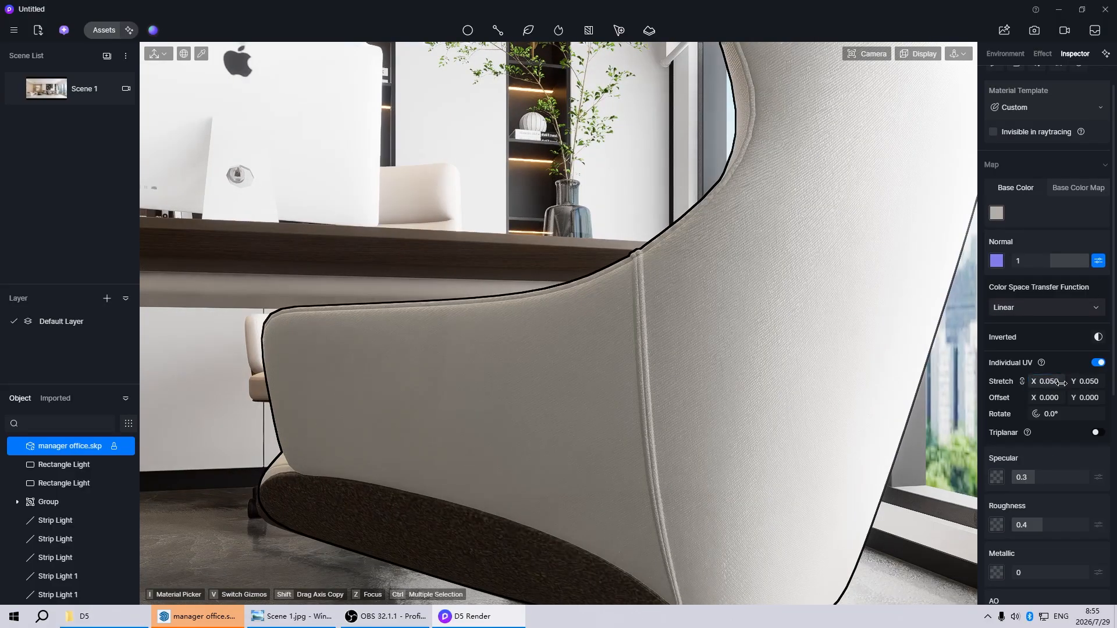
key("Return")
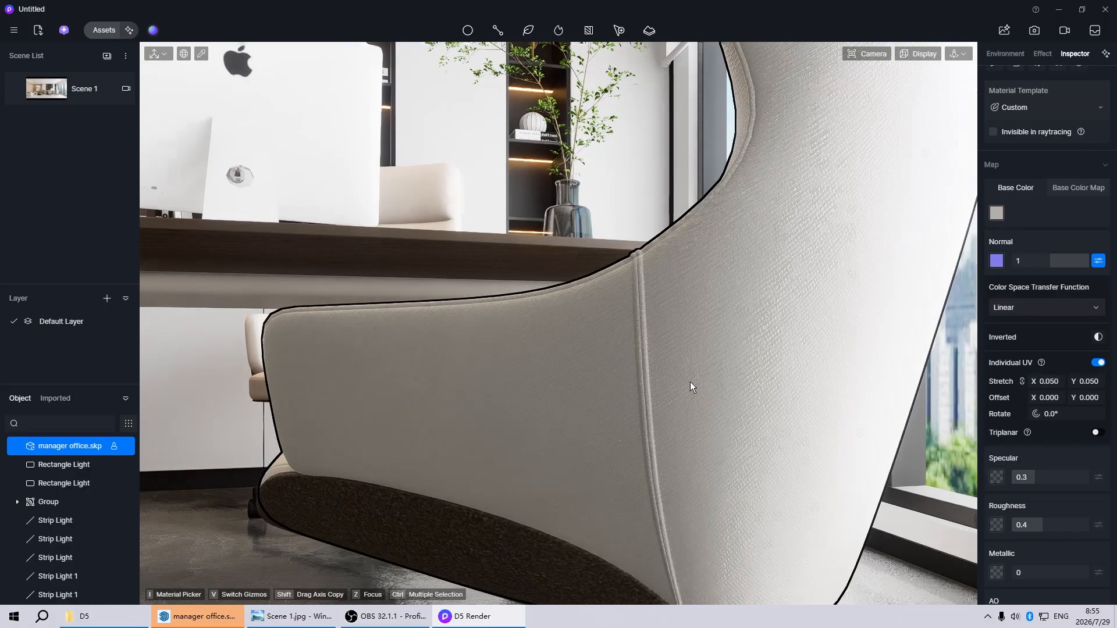
- Reduce the white chair material's normal strength to 0.5, deselect it and return to Scene 1
scroll(690, 382, "down", 4)
right_click_drag(739, 376, 739, 376)
scroll(739, 376, "up", 2)
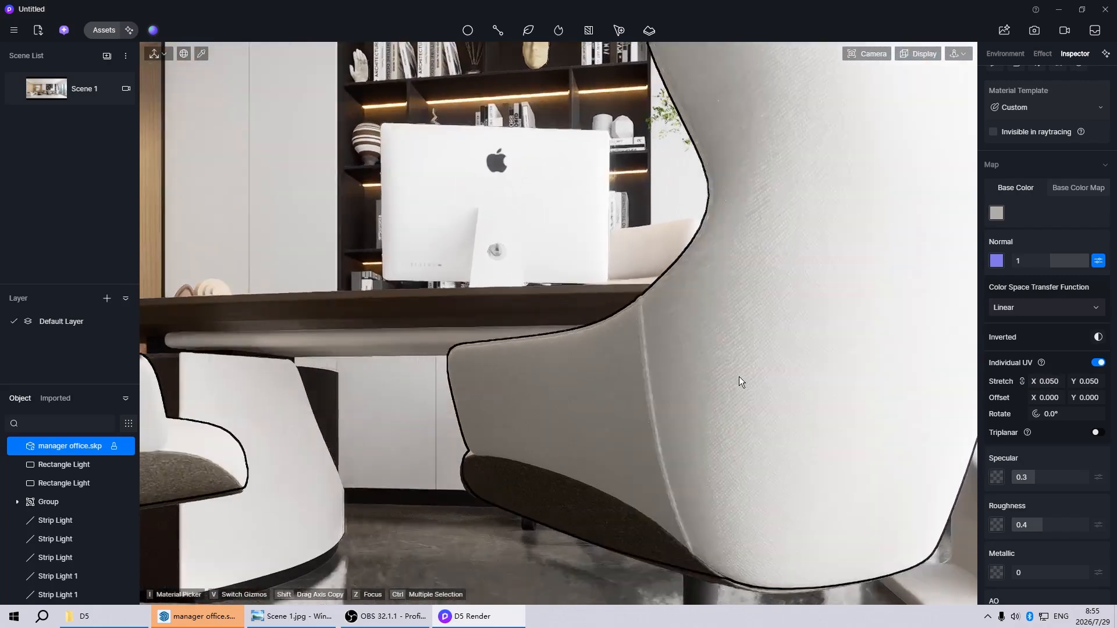
scroll(739, 376, "up", 1)
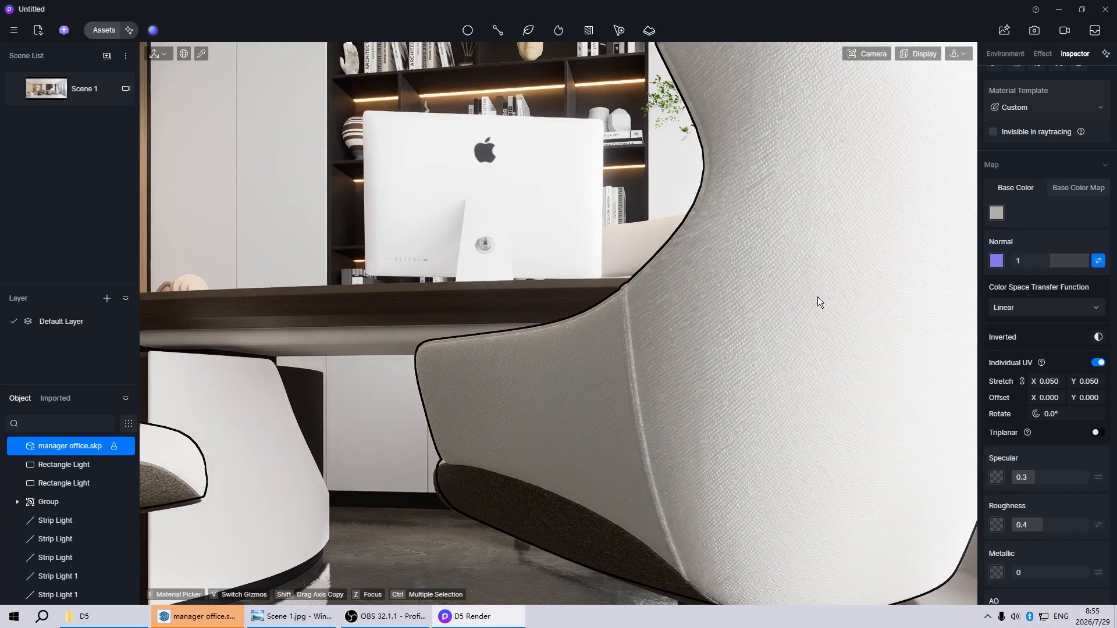
left_click(1051, 260)
type("0.5")
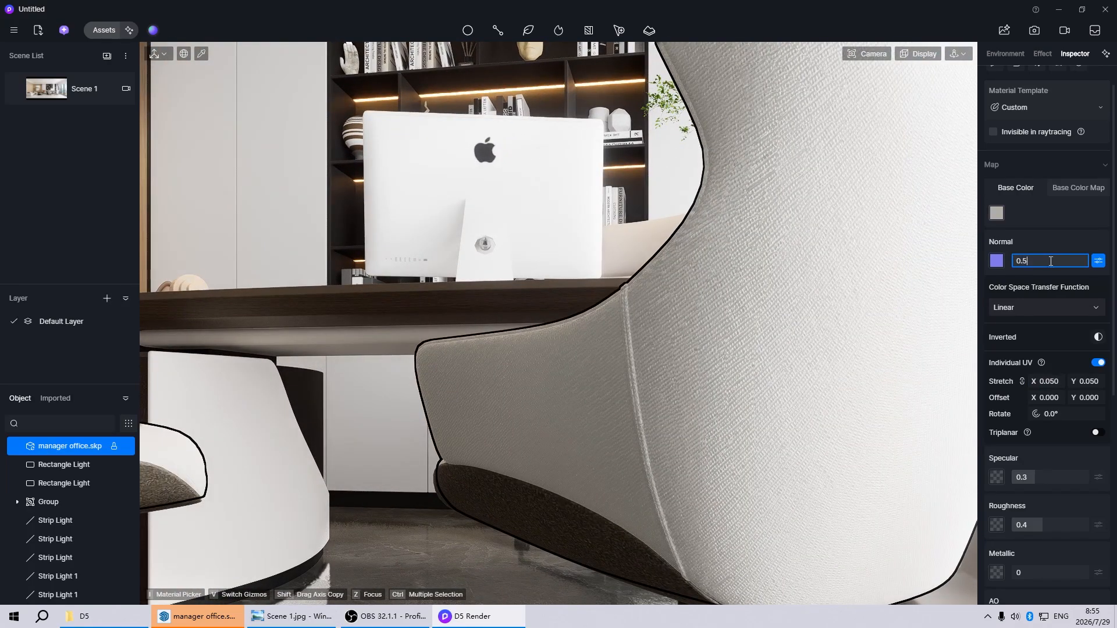
key("Return")
key("Escape")
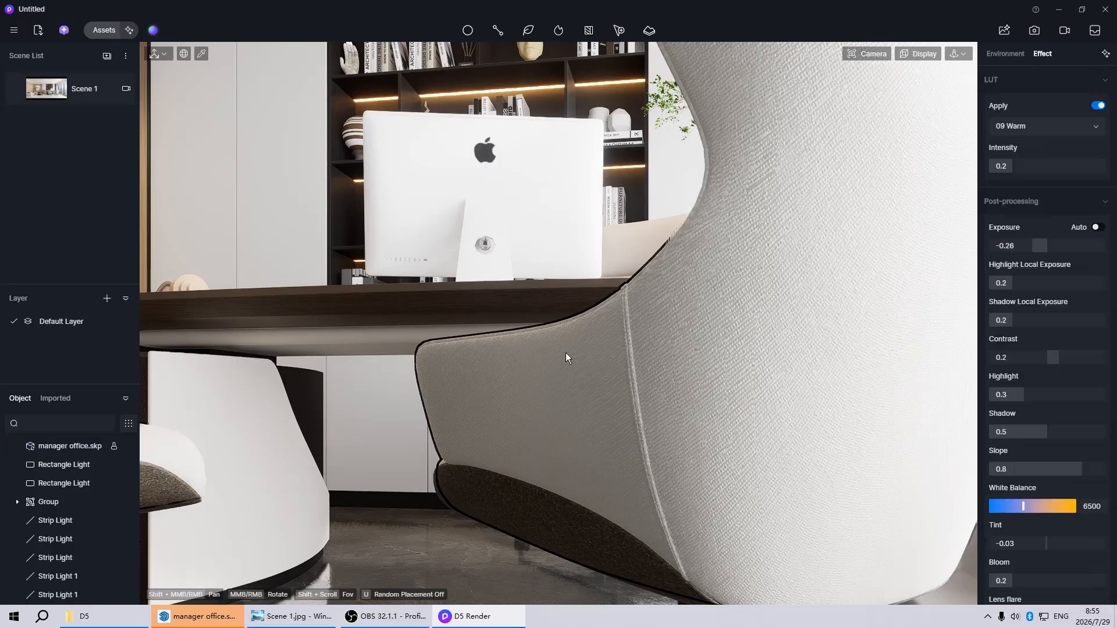
left_click(47, 89)
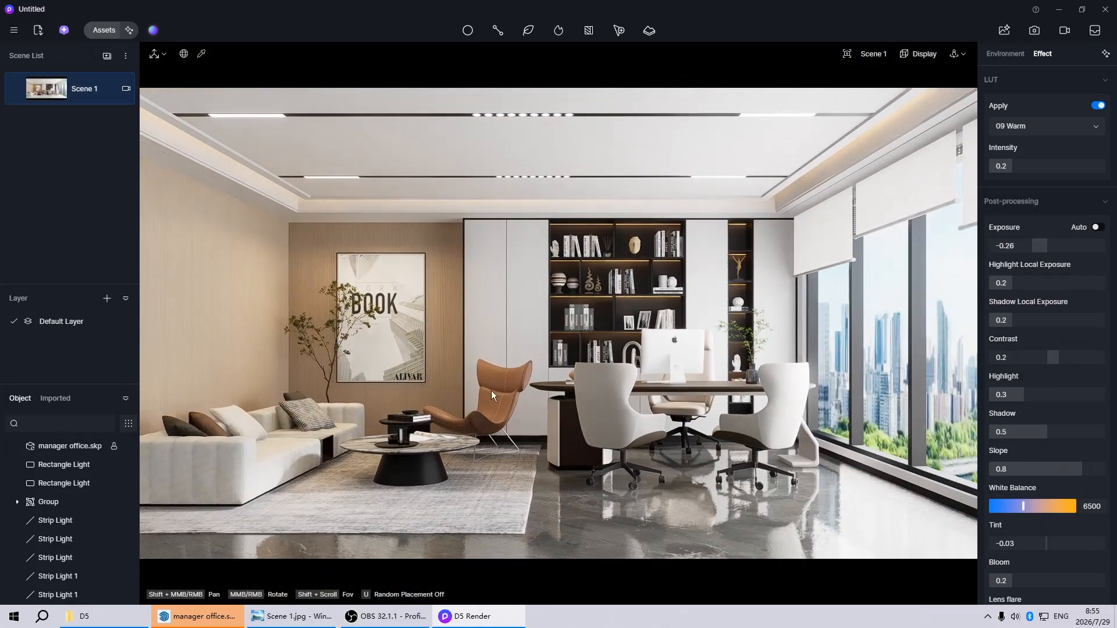
- Load 05.jpg from the Leather normal maps folder as the normal map of the brown lounge chair material
double_click(500, 373)
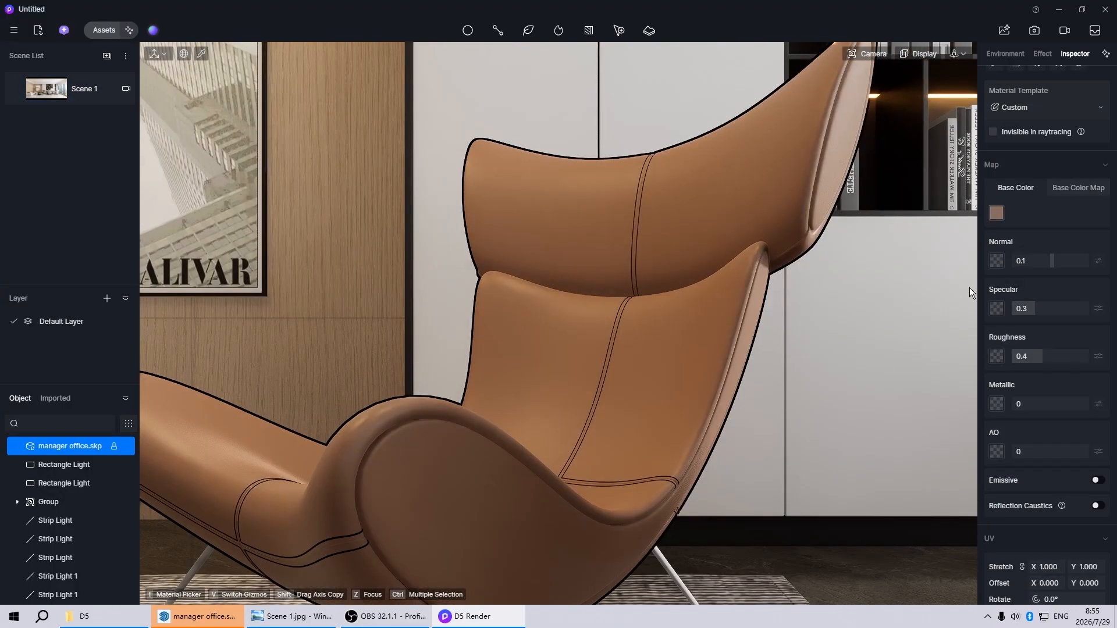
left_click(996, 261)
left_click(215, 27)
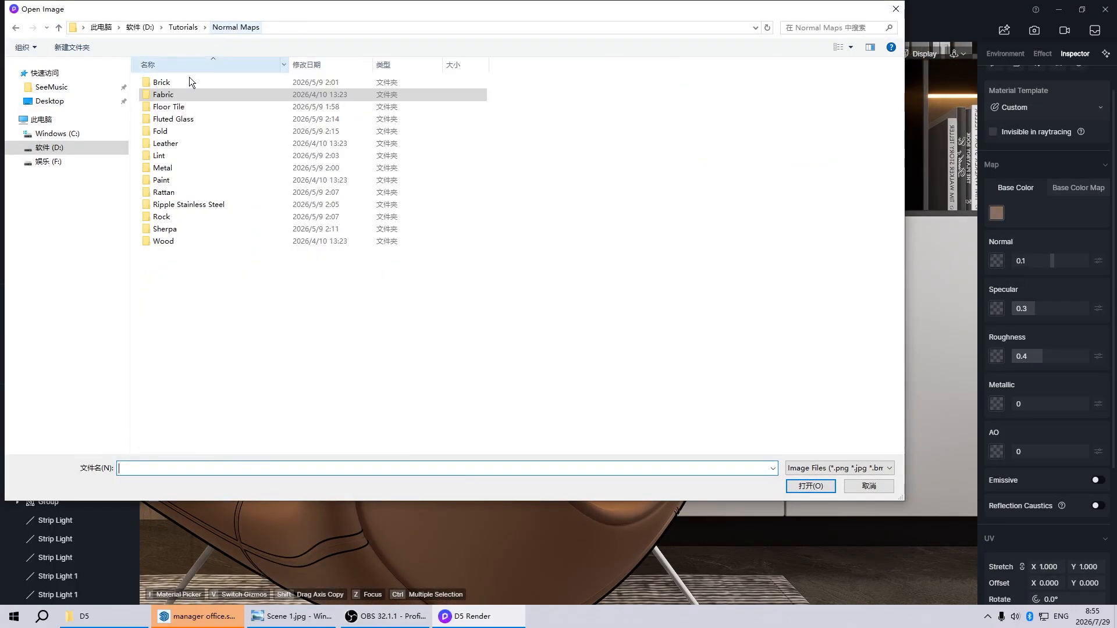
double_click(165, 143)
left_click(802, 169)
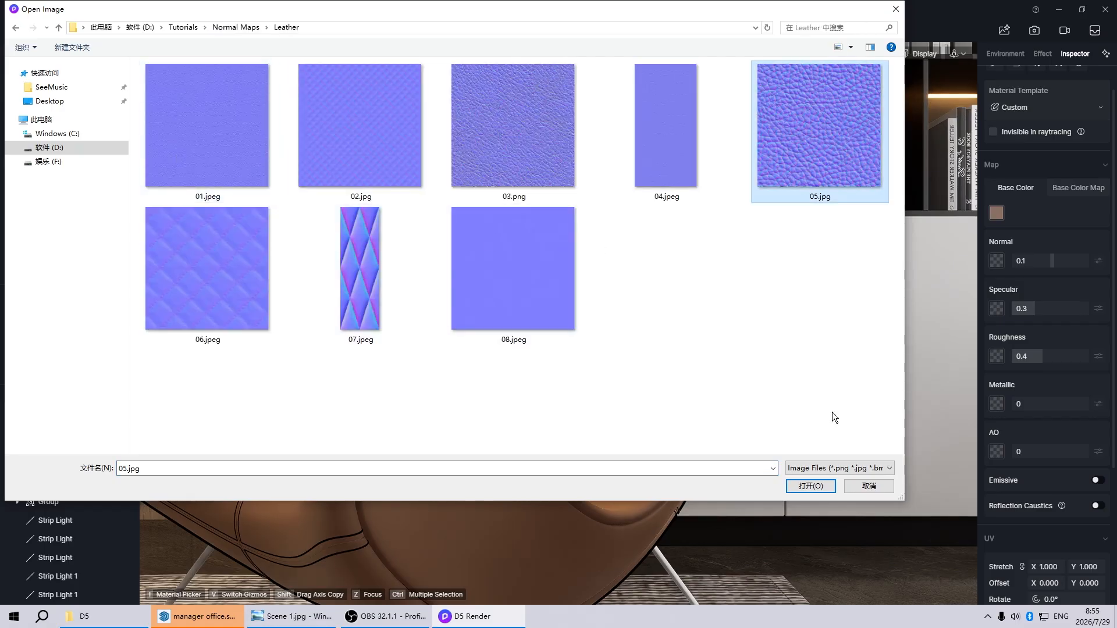
left_click(812, 485)
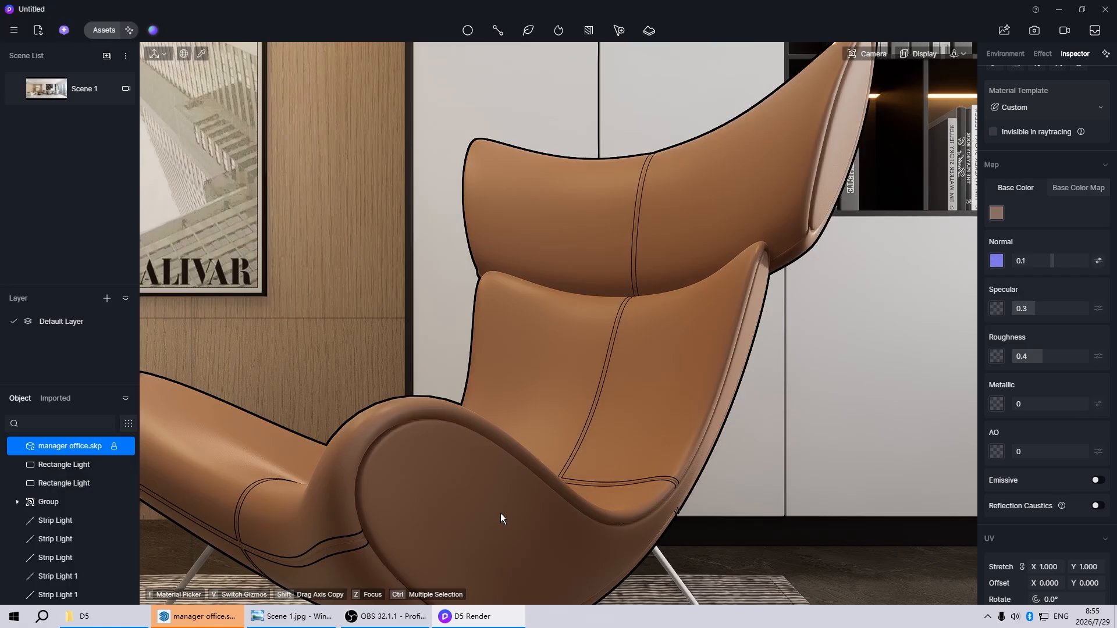
- Set the brown leather's normal strength to 1, enable individual UV with a 0.050 stretch, and return to Scene 1
left_click(1098, 261)
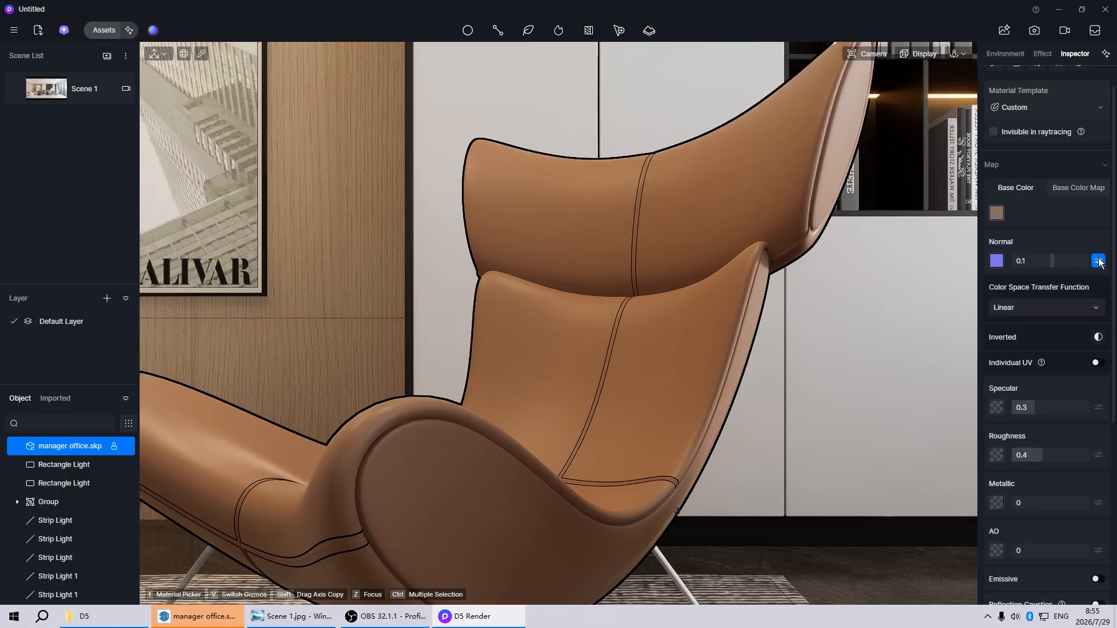
left_click_drag(1054, 261, 1088, 261)
left_click(1095, 364)
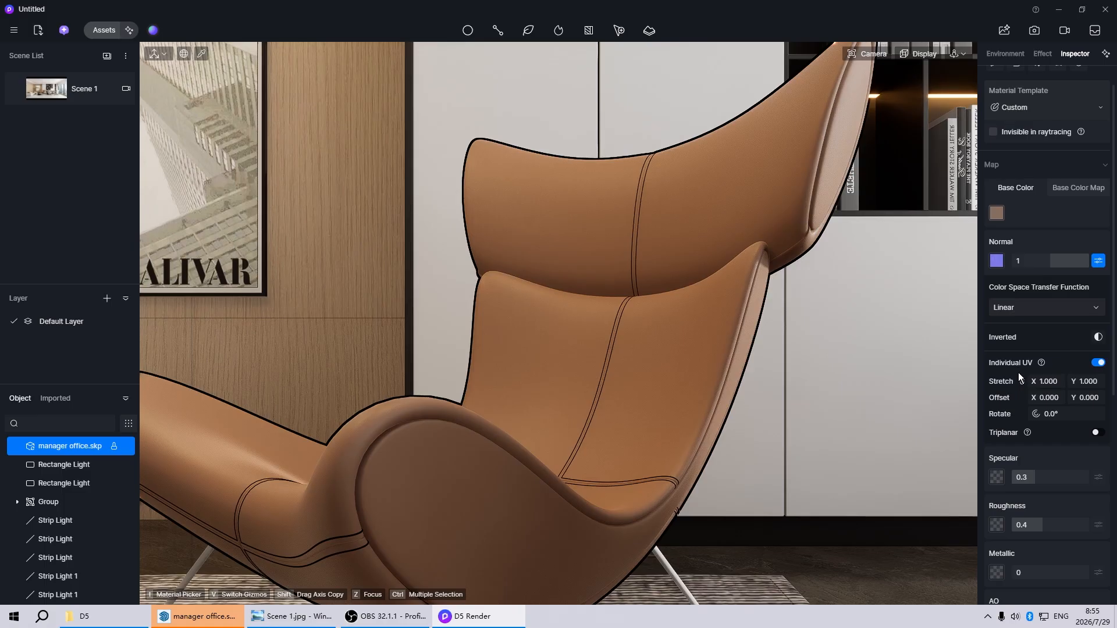
left_click(1053, 382)
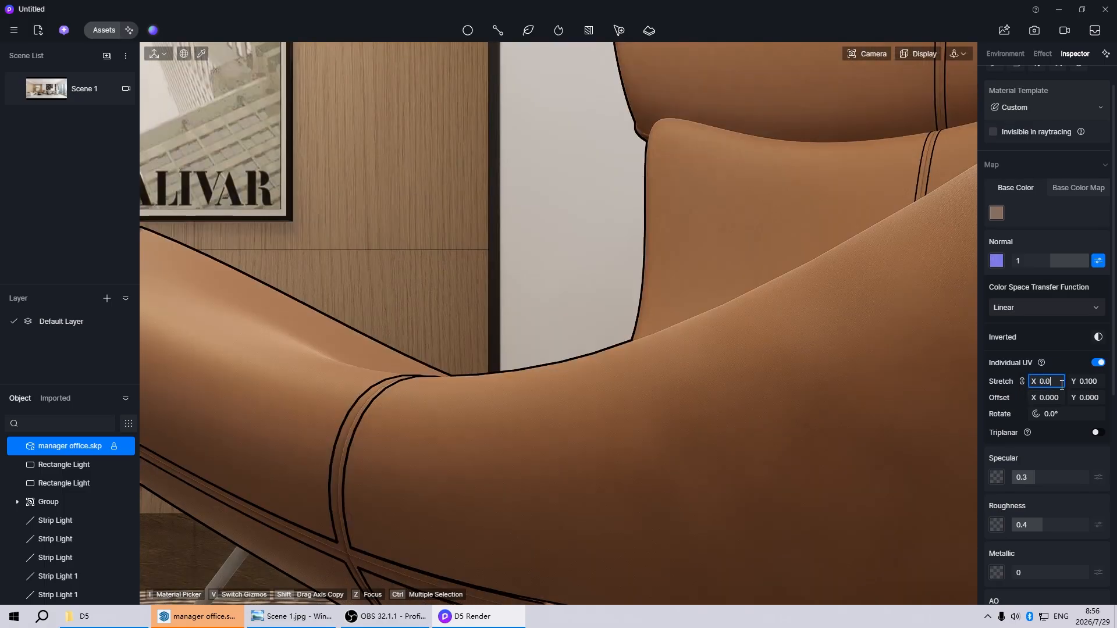
type("5")
key("Return")
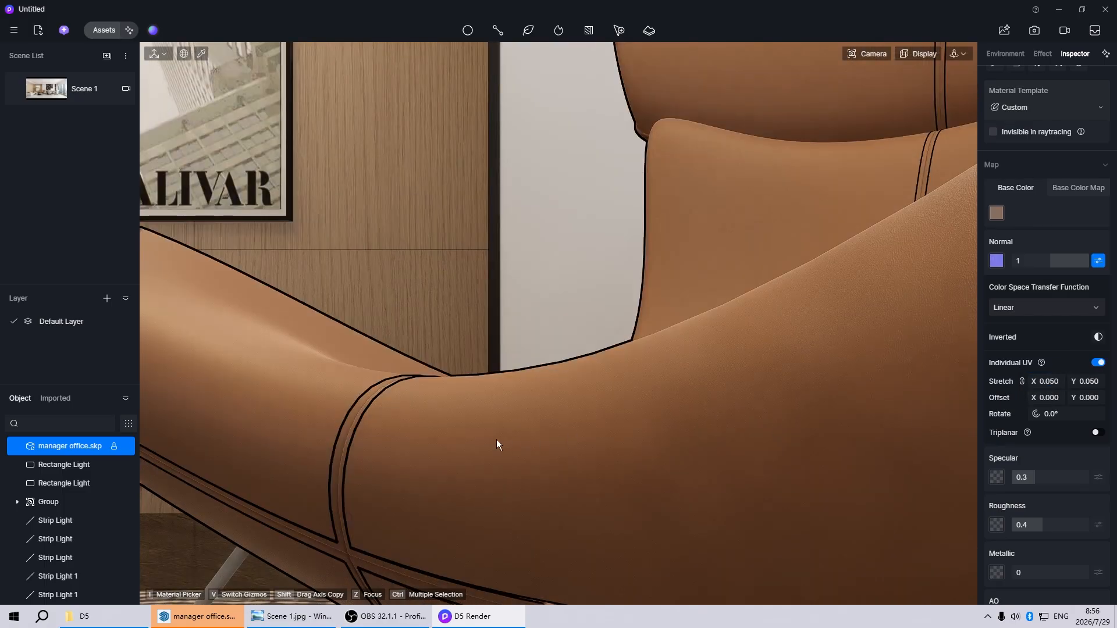
scroll(496, 439, "down", 5)
scroll(766, 355, "up", 3)
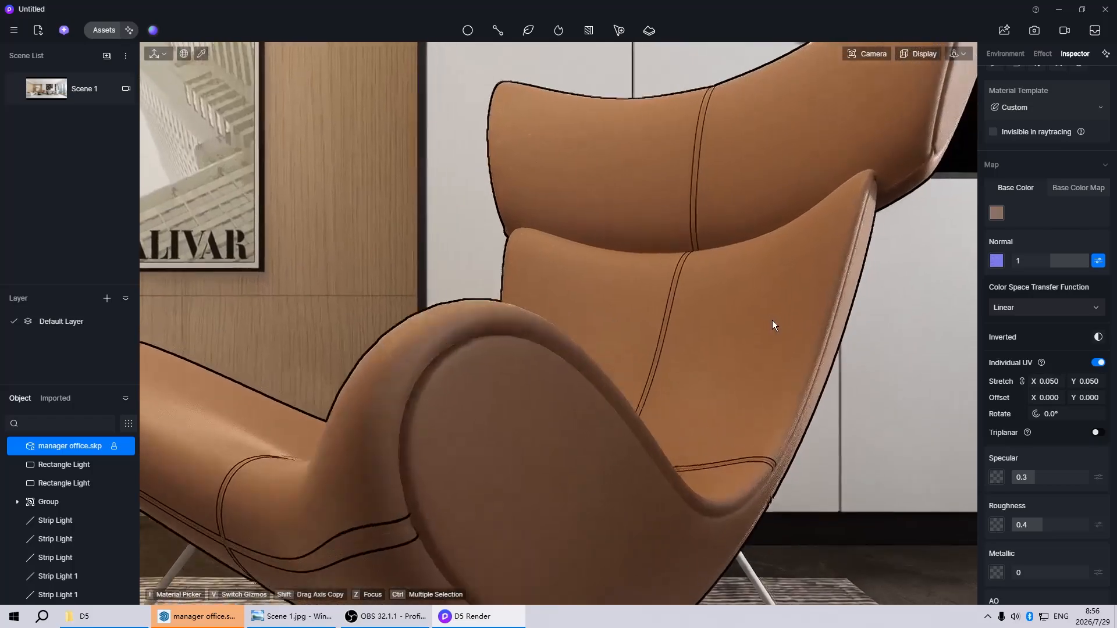
scroll(772, 320, "down", 3)
left_click(37, 87)
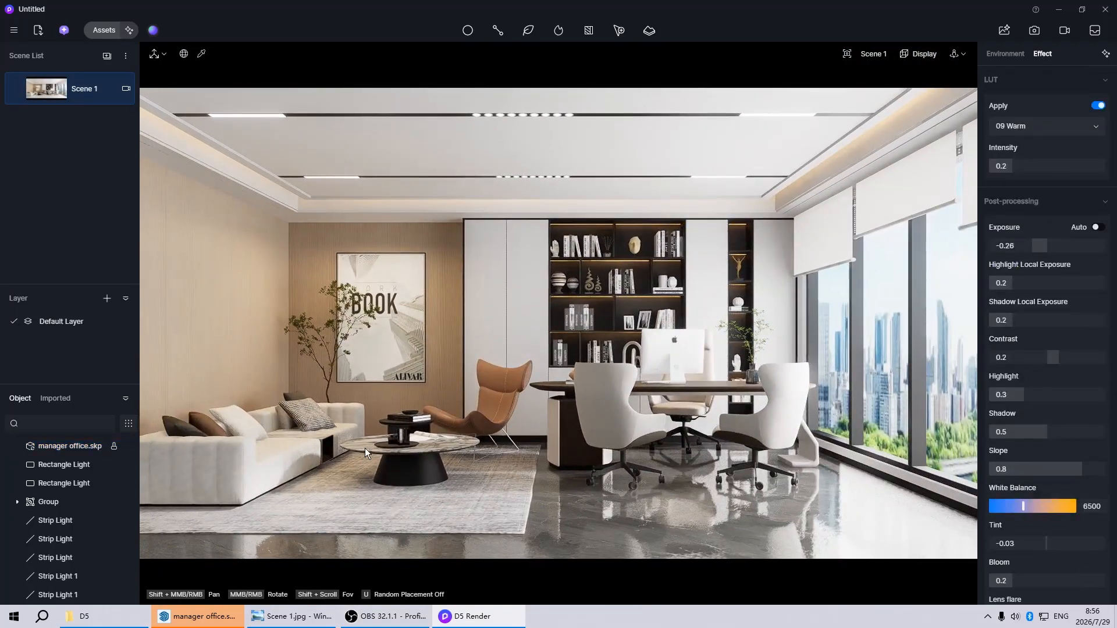
- Set the coffee table's marble top roughness to 0 and brighten the base color map of its black base
left_click(365, 448)
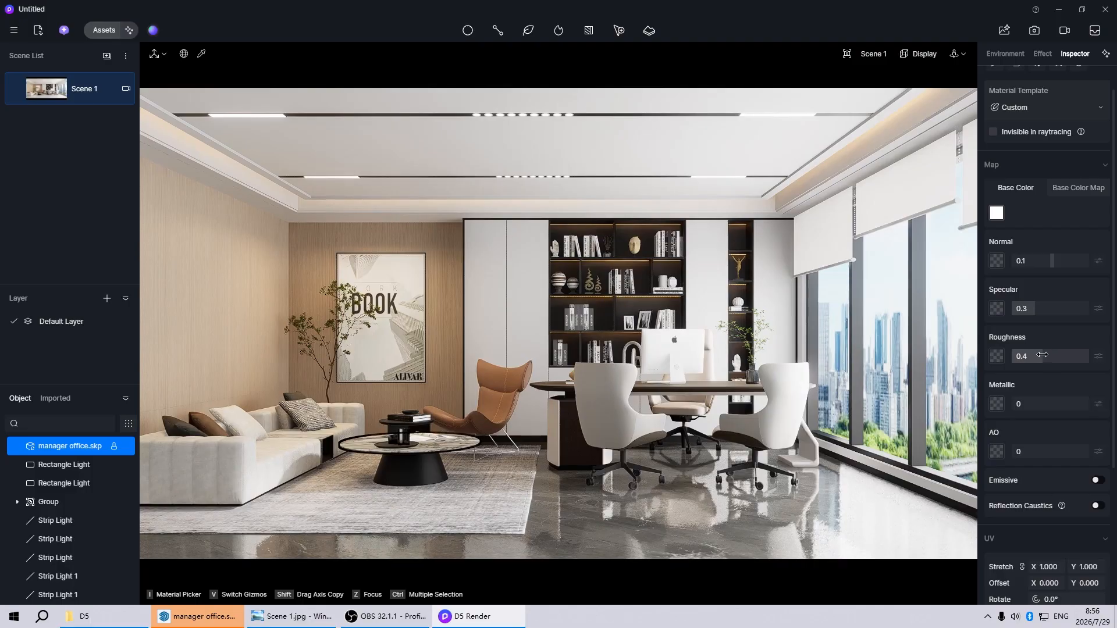
left_click_drag(1042, 355, 1014, 356)
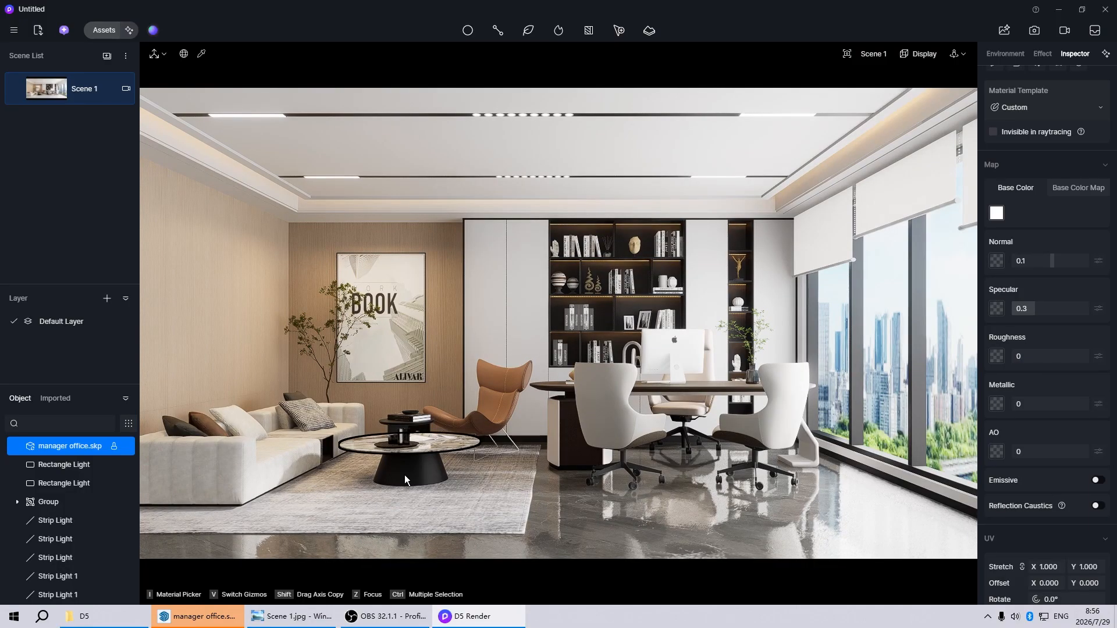
key("ctrl+z")
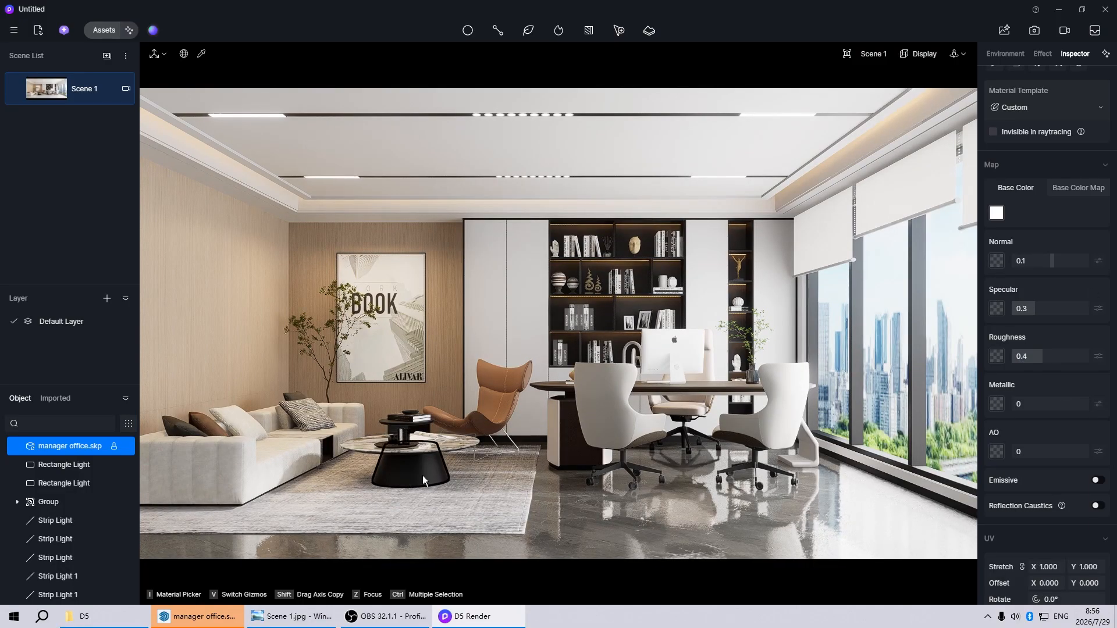
left_click(1074, 189)
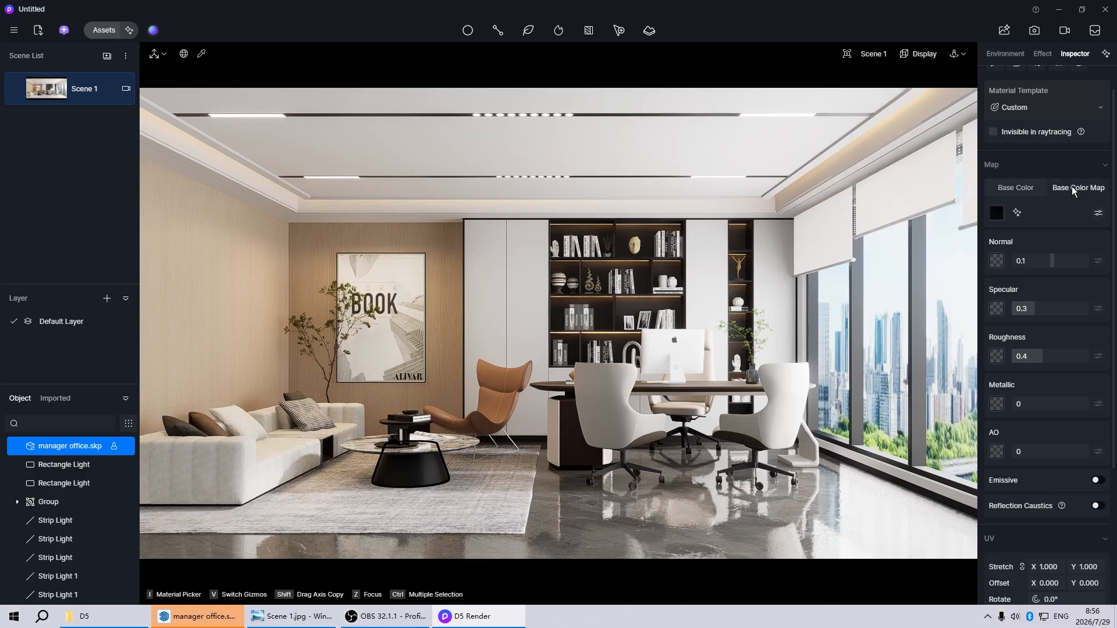
left_click(1099, 213)
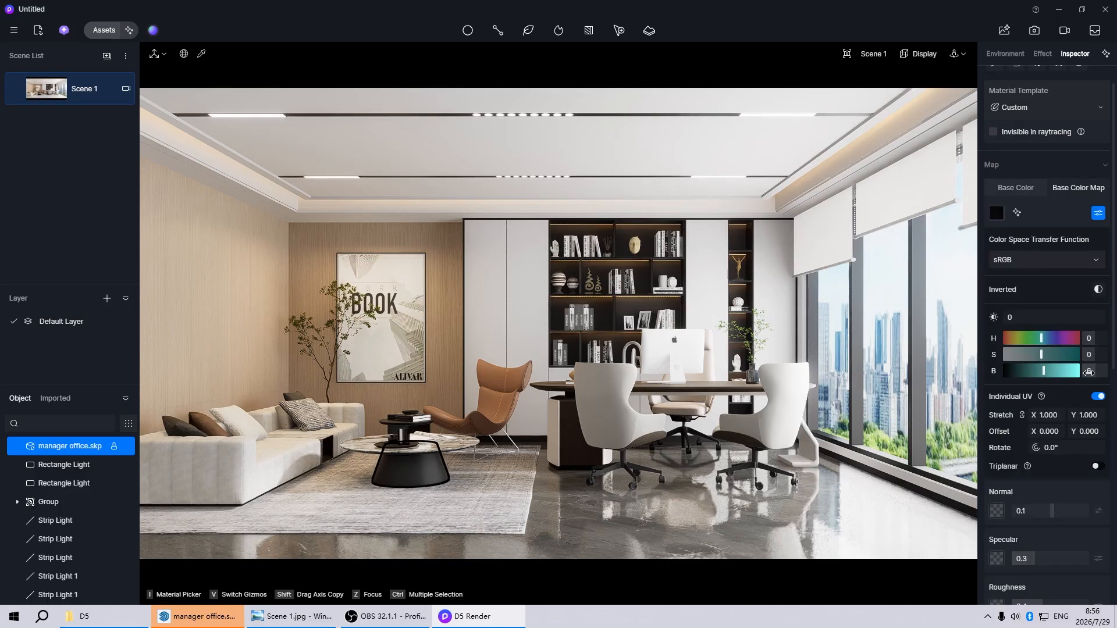
left_click_drag(1089, 372, 1093, 372)
key("Escape")
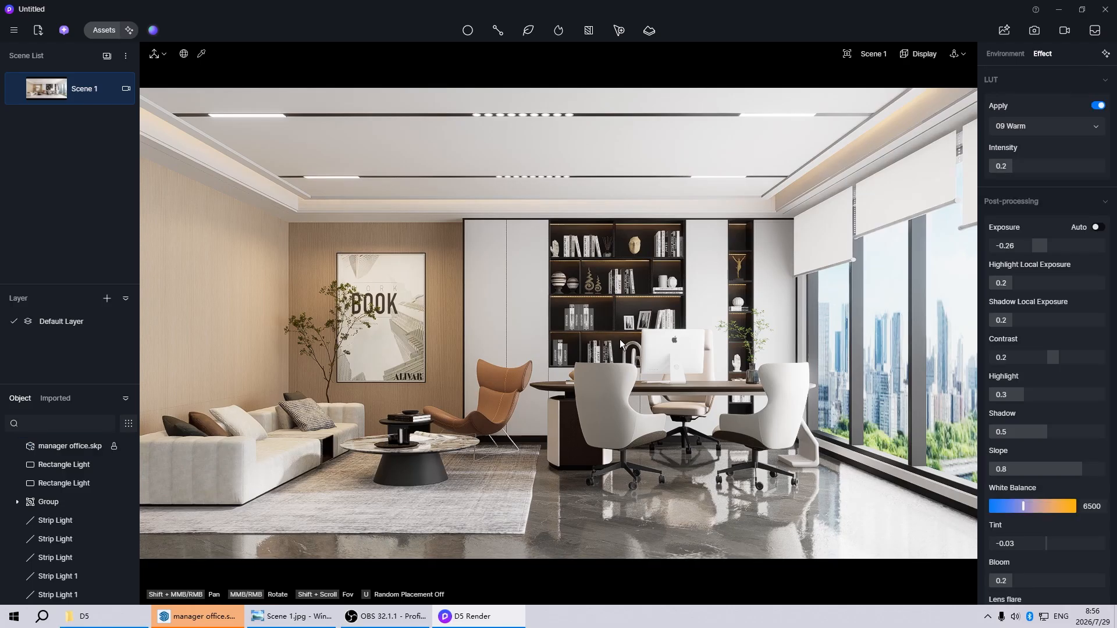
- Lighten the dark base color of the bookcase material slightly, keeping it a neutral grey, and deselect it
left_click(601, 313)
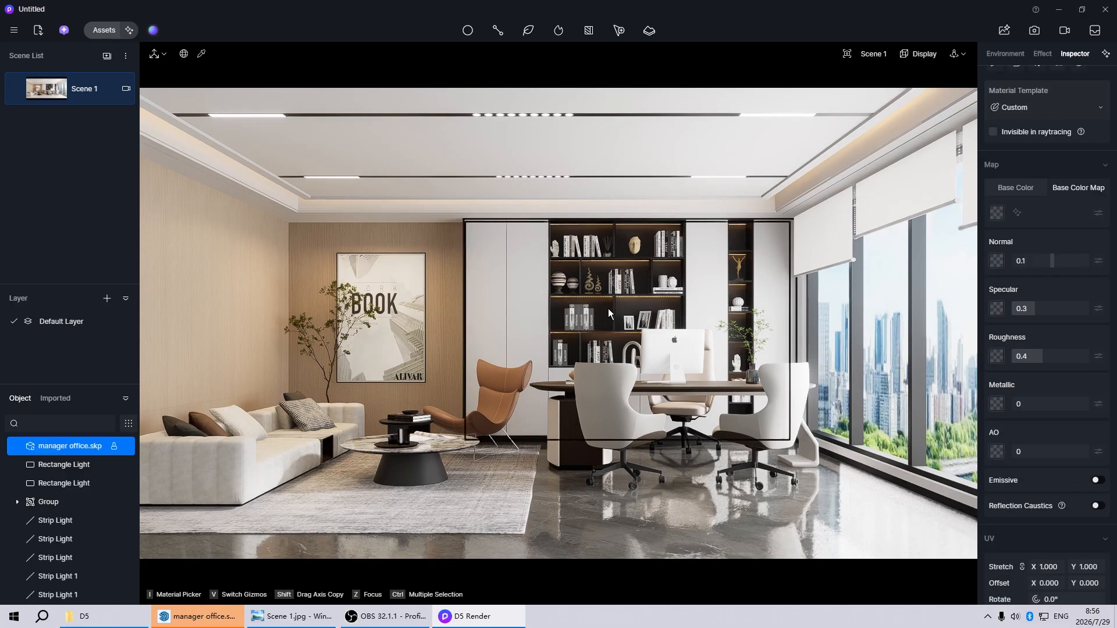
left_click(1016, 188)
left_click(997, 213)
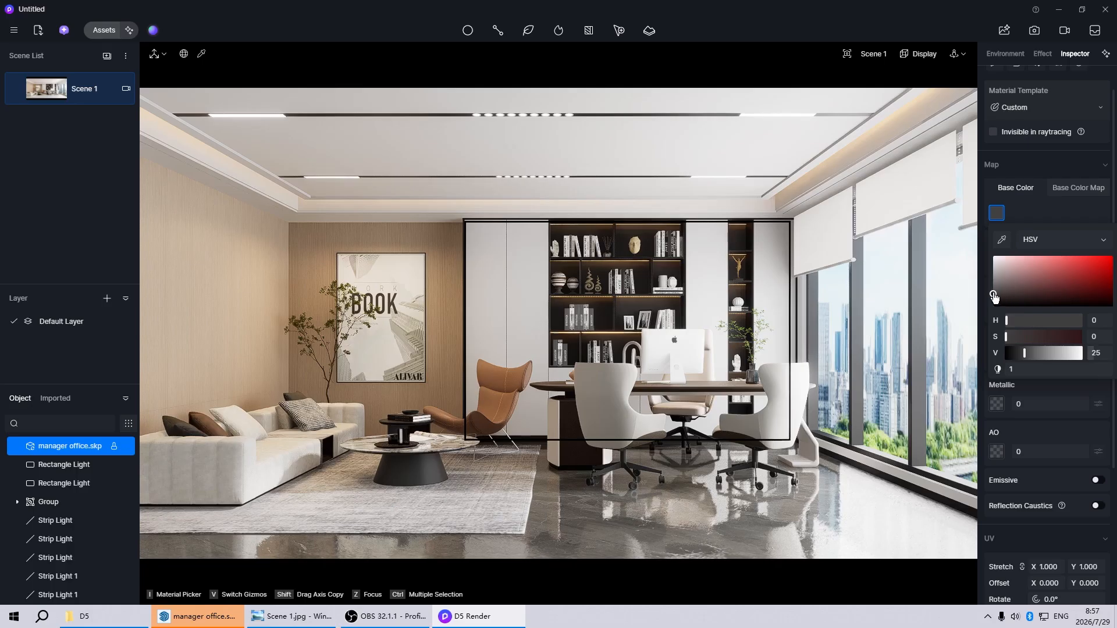
left_click_drag(994, 297, 993, 286)
key("Escape")
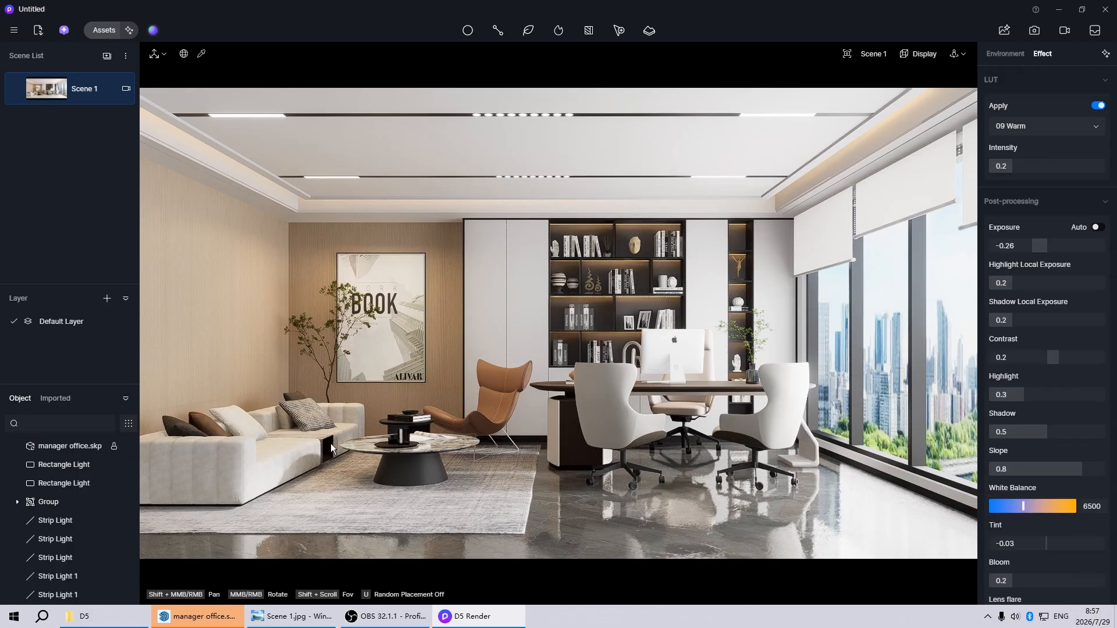
- Copy the coffee table's black base material onto the small round side table with the material picker
scroll(331, 443, "up", 6)
left_click(520, 458)
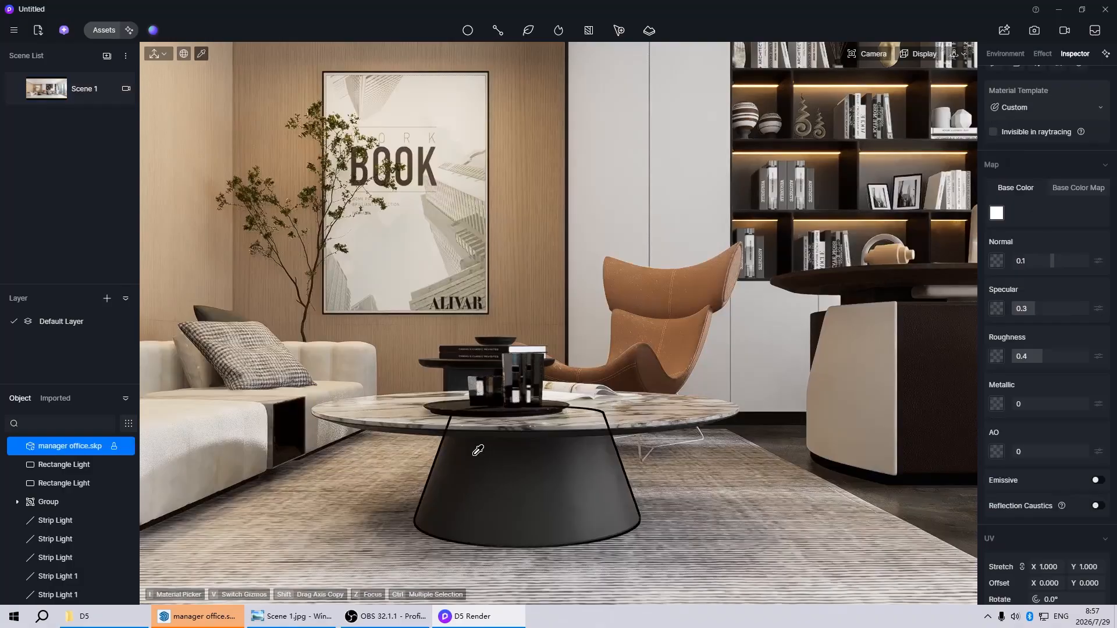
scroll(442, 384, "up", 10)
scroll(486, 429, "down", 10)
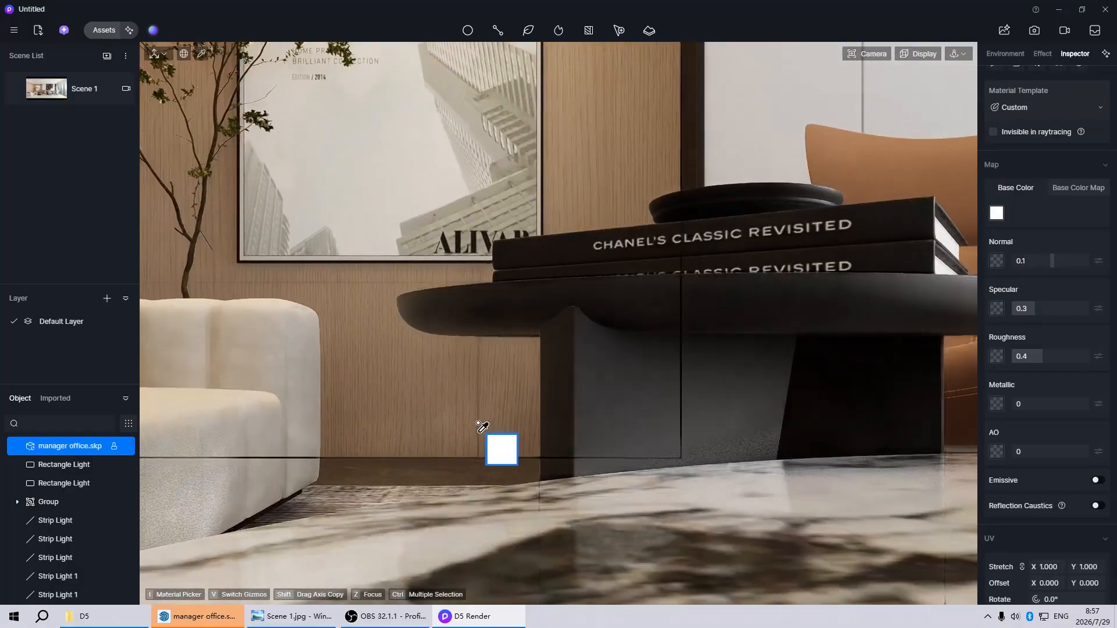
scroll(701, 516, "up", 3)
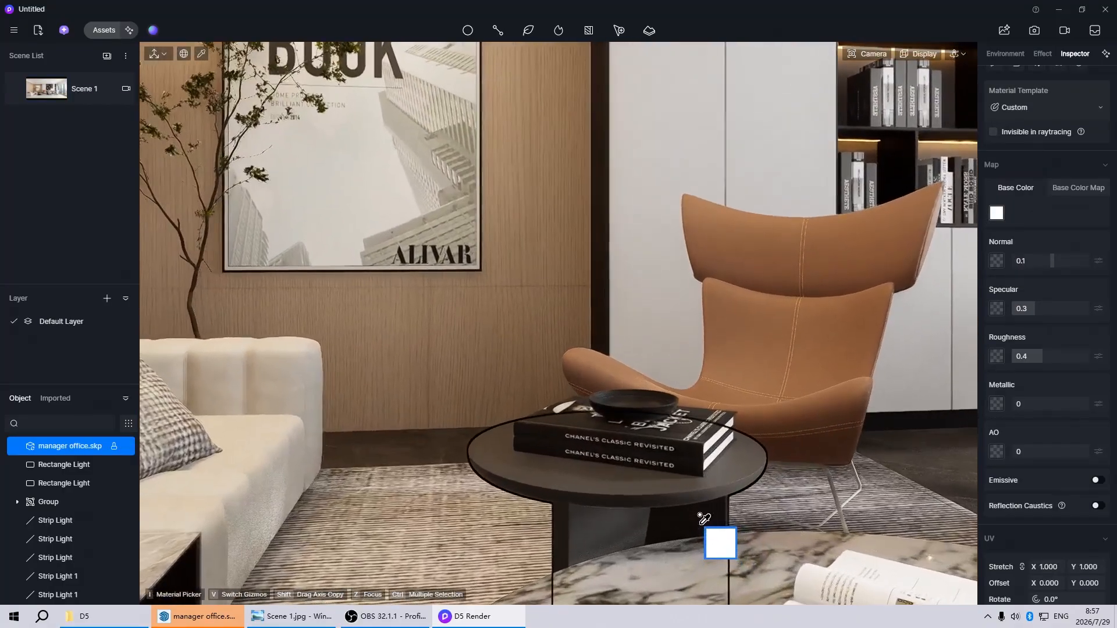
key("Escape")
- Reduce the roughness of the black bowl on top of the stacked books to the minimum
scroll(585, 382, "up", 5)
left_click(586, 381)
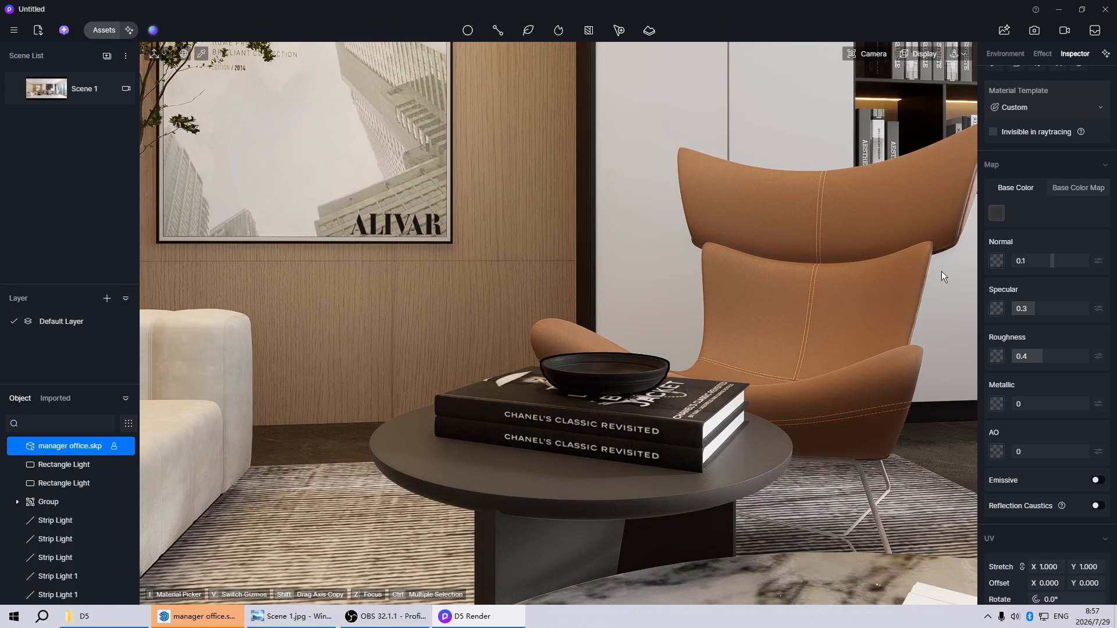
left_click_drag(1039, 359, 930, 357)
- Set the brightness of the stacked books' base color map to 5 and return to Scene 1
left_click(671, 432)
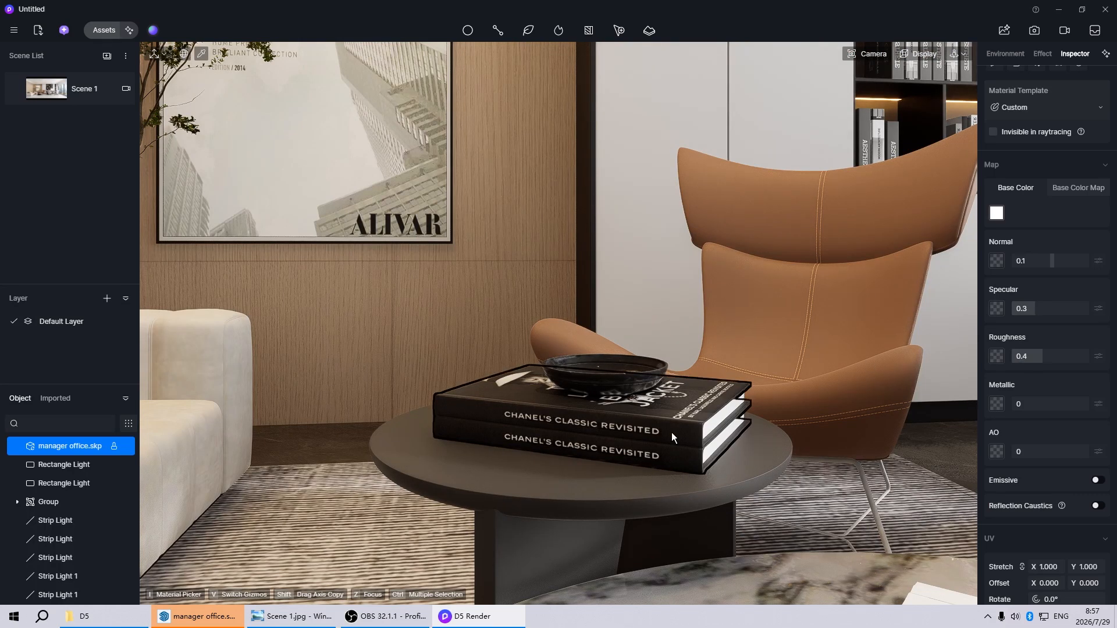
left_click(1069, 185)
left_click(1098, 214)
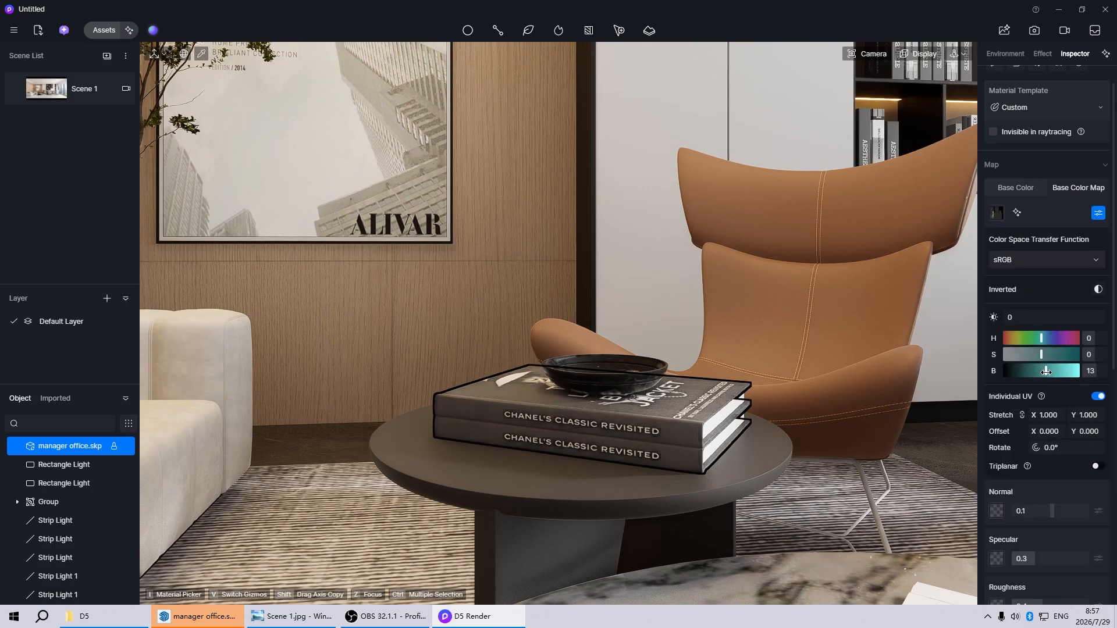
left_click_drag(1044, 372, 1043, 371)
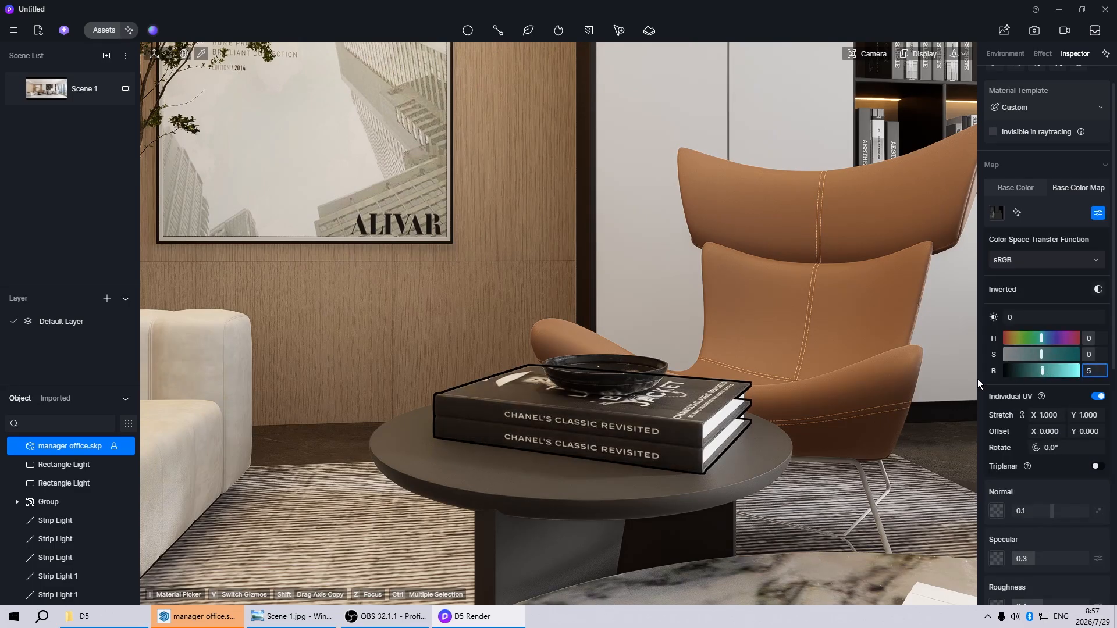
key("Return")
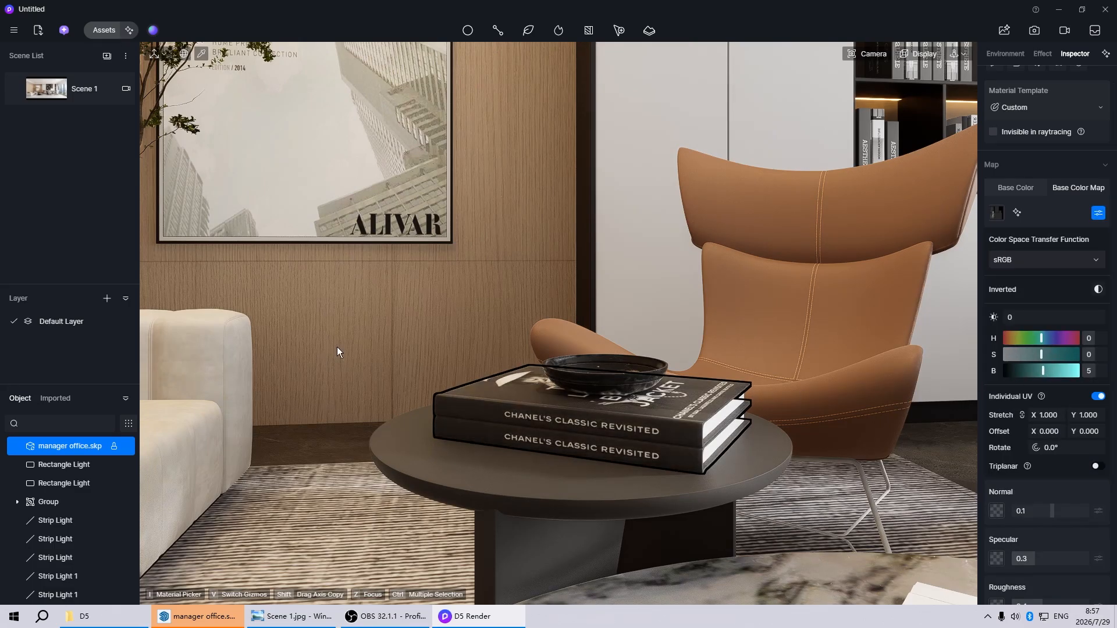
left_click(67, 97)
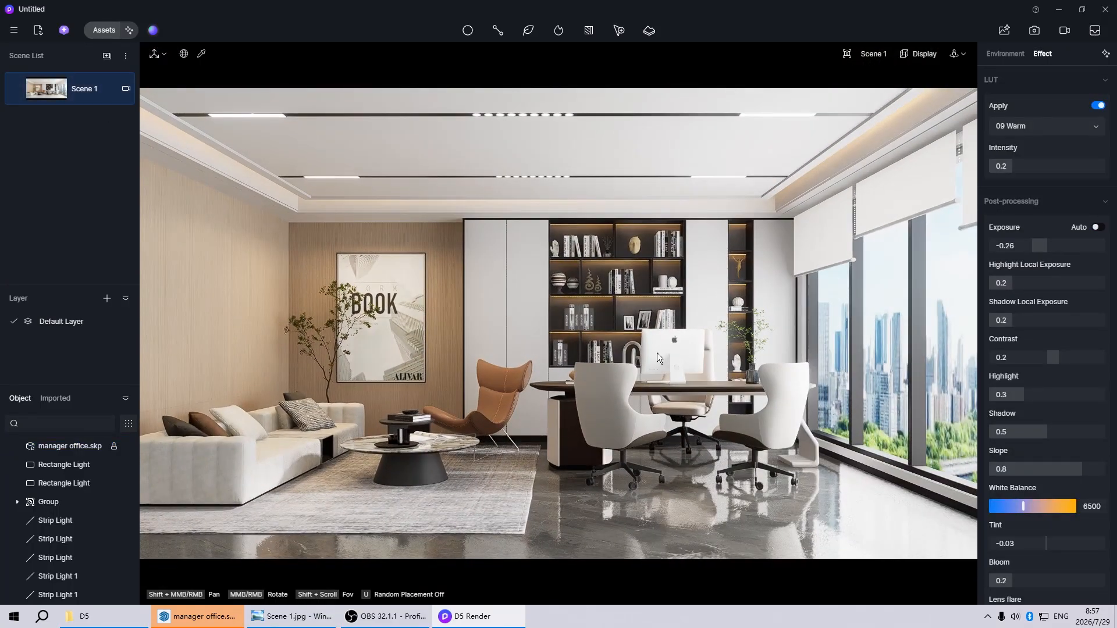
- Set metallic to 1 for both the body and the stand of the computer on the desk, then deselect
left_click(657, 353)
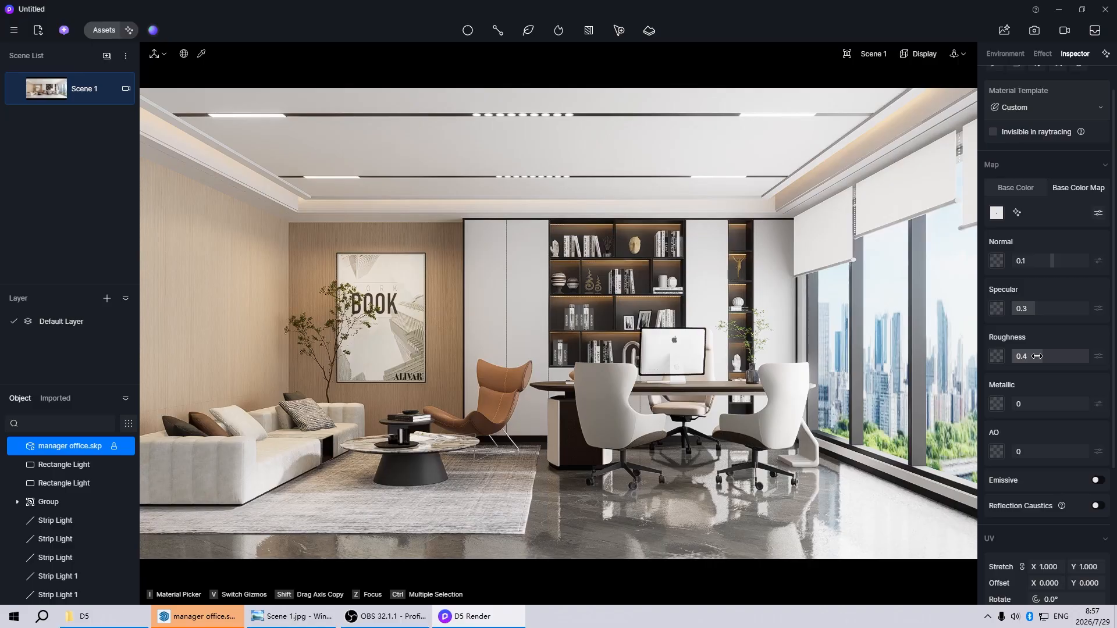
left_click_drag(1042, 404, 1088, 404)
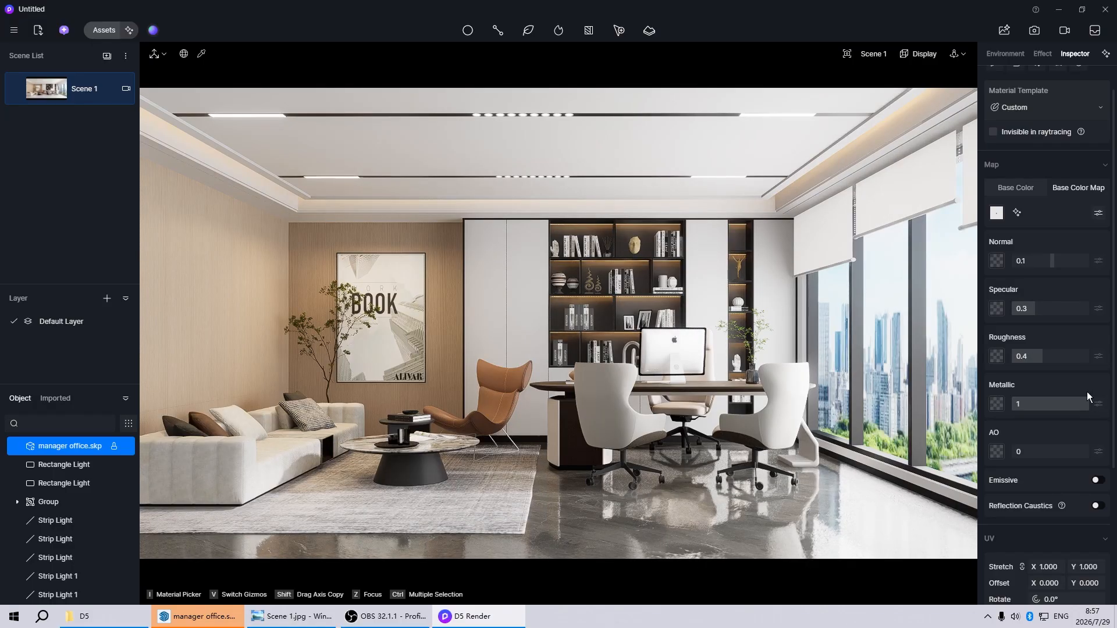
key("z")
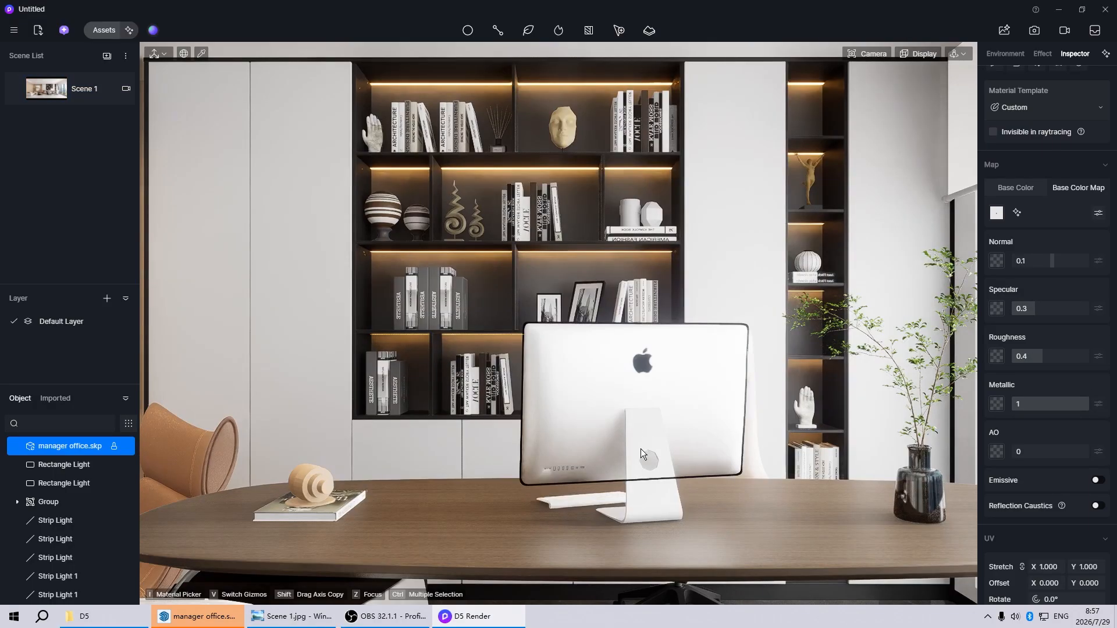
left_click(640, 437)
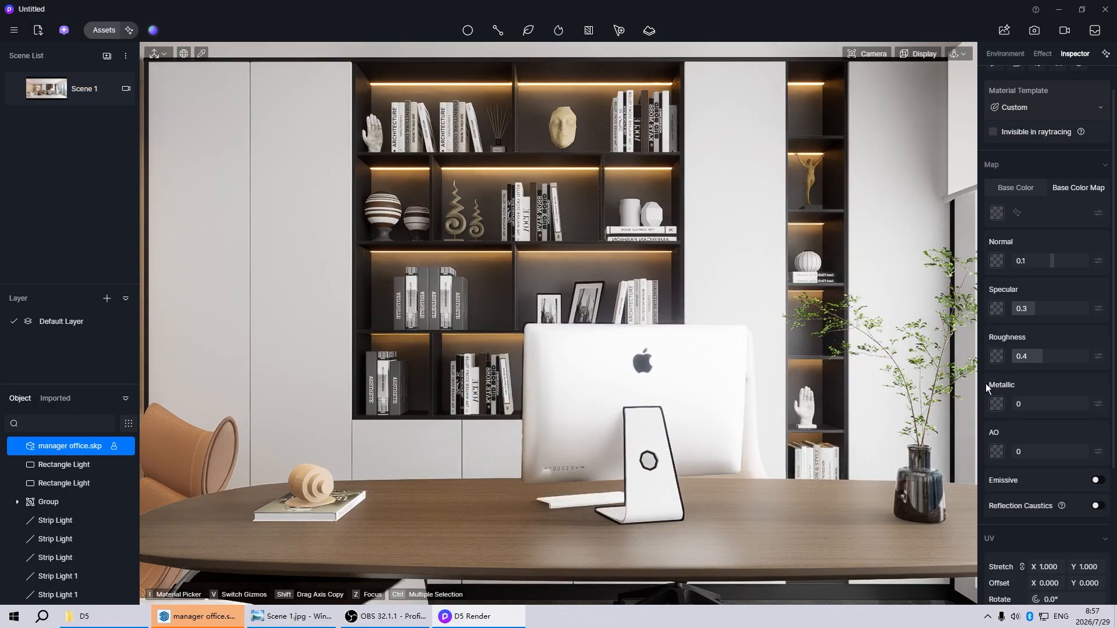
left_click_drag(1017, 405, 1088, 405)
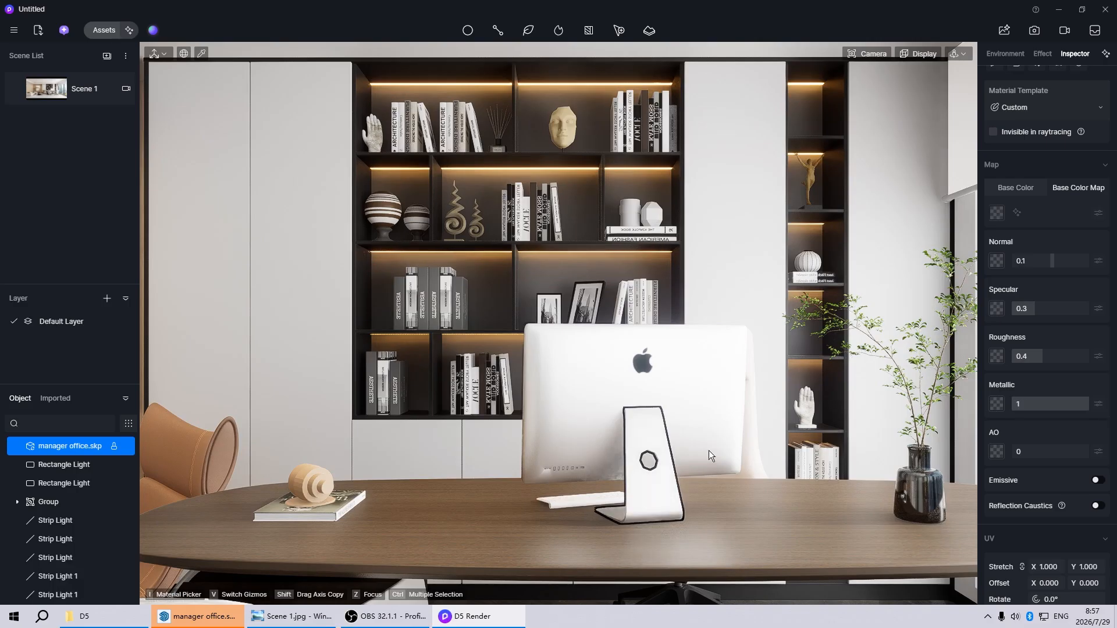
key("Escape")
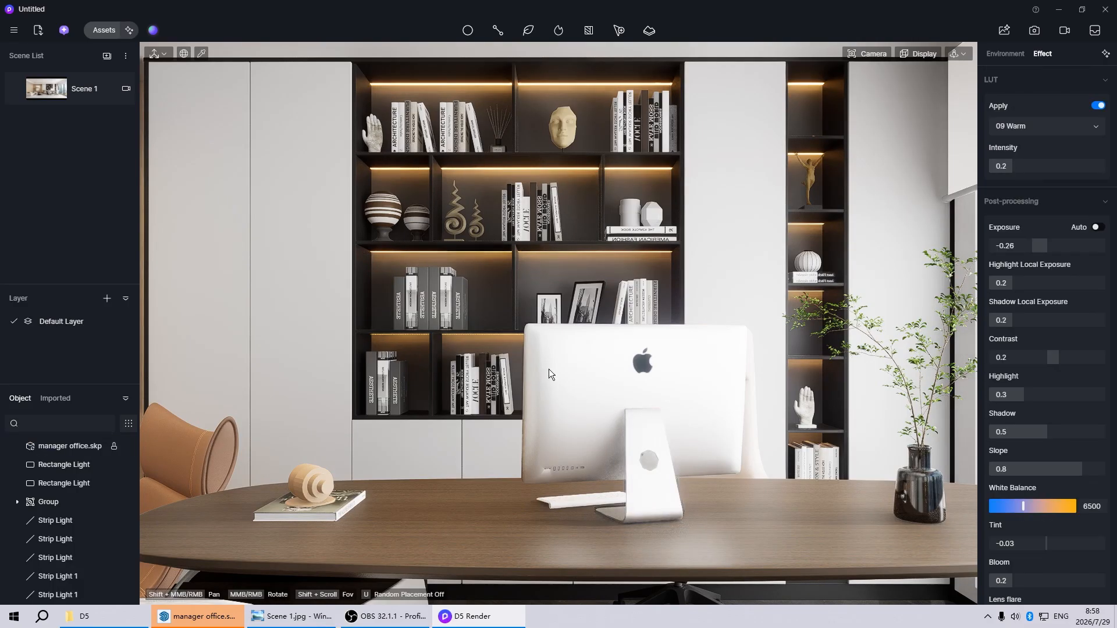
- Switch the computer body's material to a plain base color with a V value of 90
scroll(549, 369, "down", 4)
scroll(619, 400, "down", 2)
left_click(589, 382)
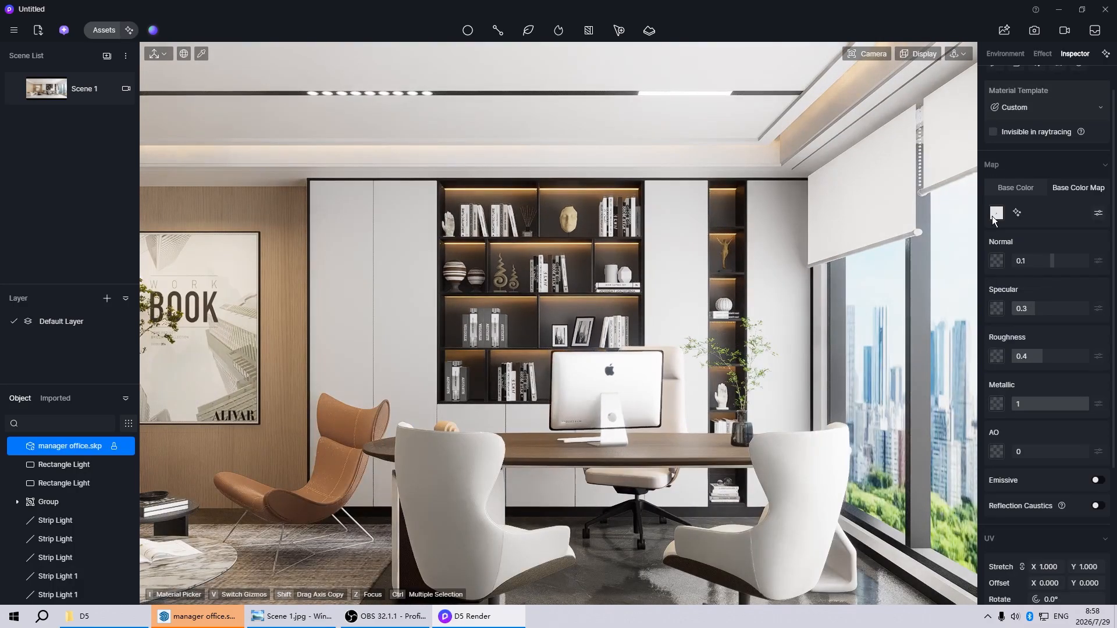
left_click(996, 213)
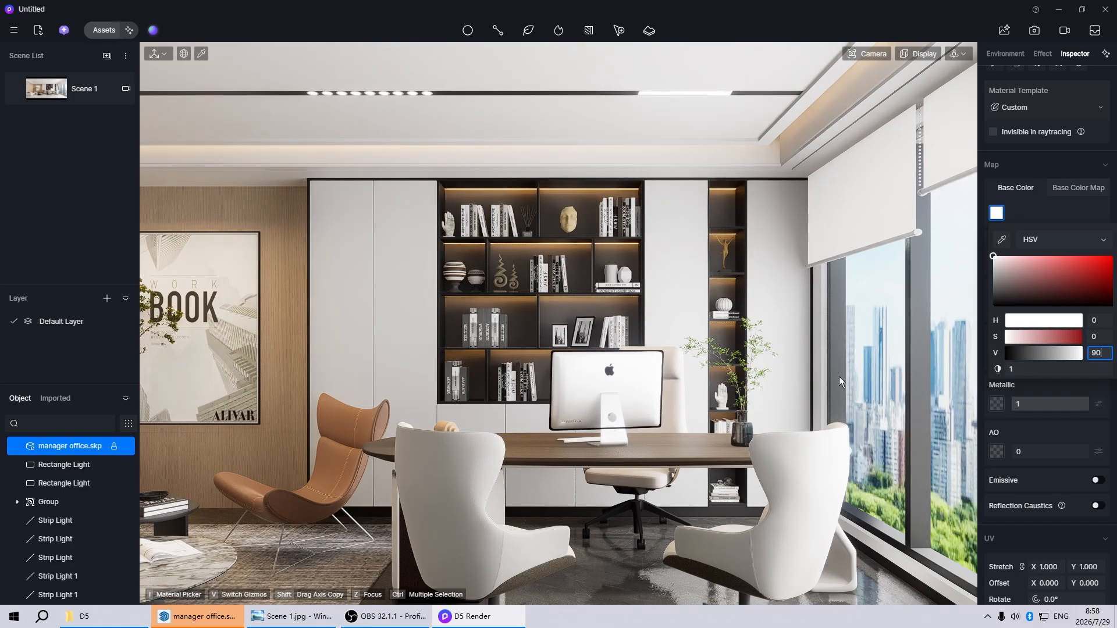
key("Escape")
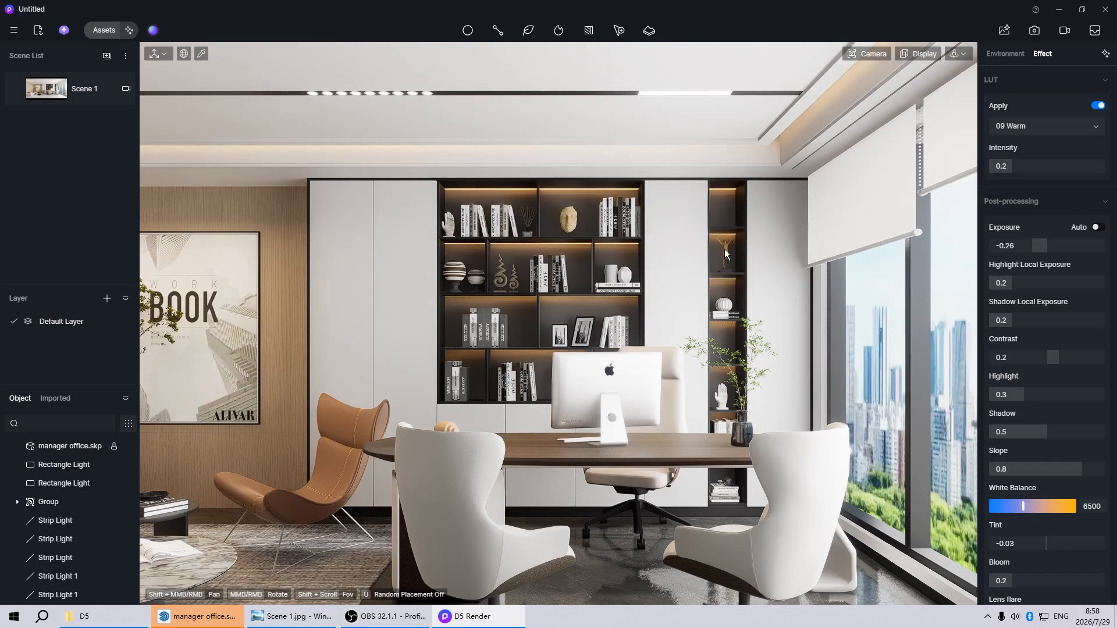
- Give the bookcase's gold figurine metallic 1, roughness 0 and a paler base color with H 37, S 31 and V 72
left_click(724, 250)
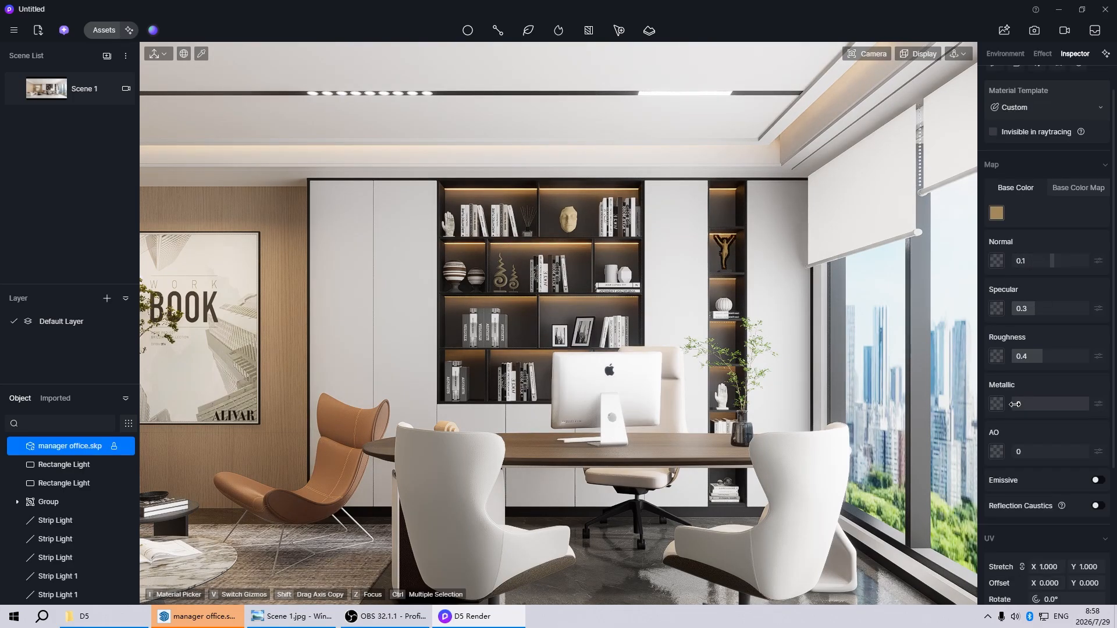
left_click_drag(1018, 403, 1103, 411)
left_click_drag(1041, 356, 975, 357)
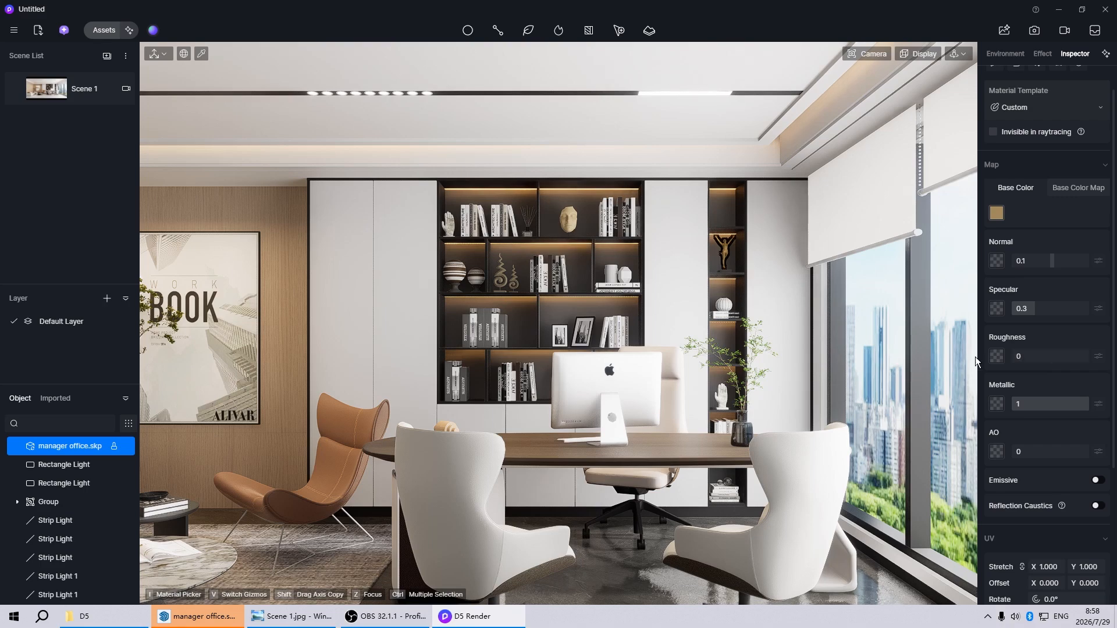
scroll(681, 249, "up", 5)
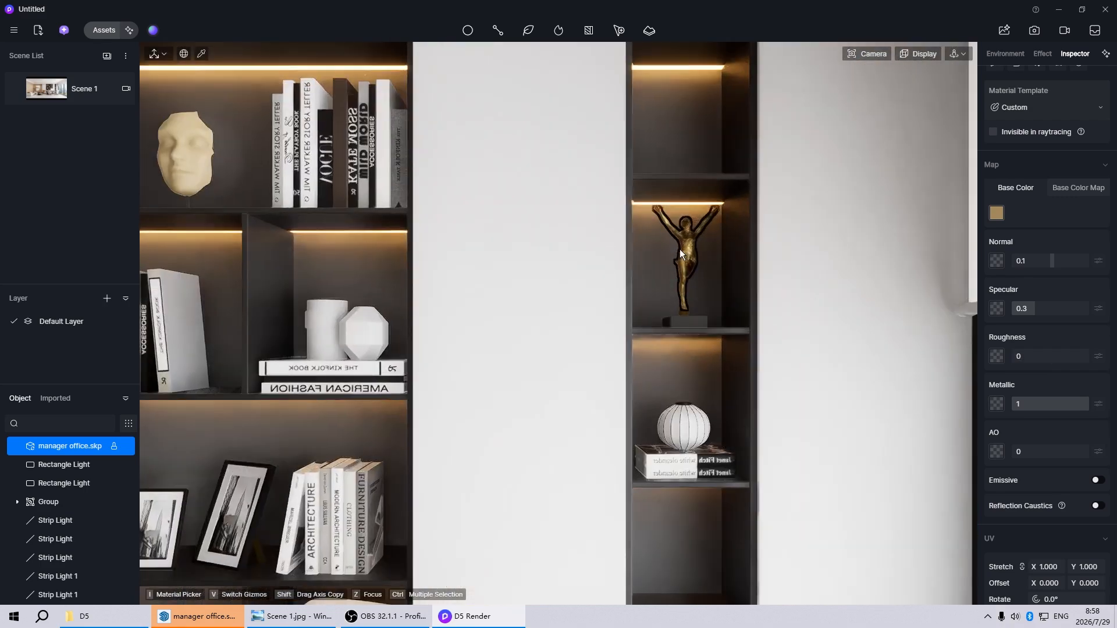
left_click(996, 213)
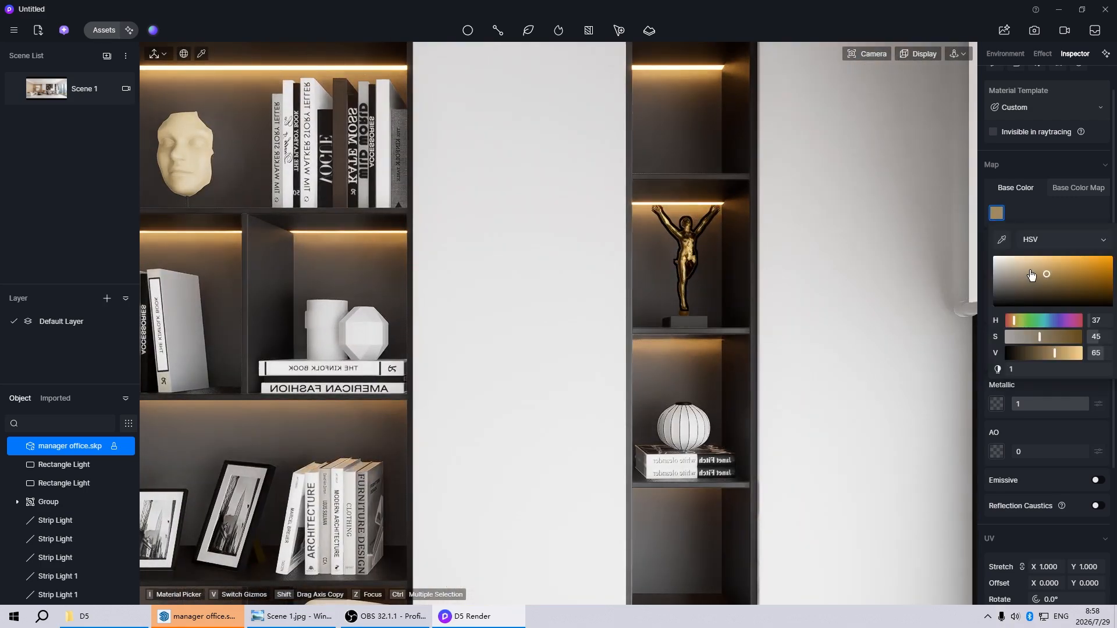
left_click(1030, 270)
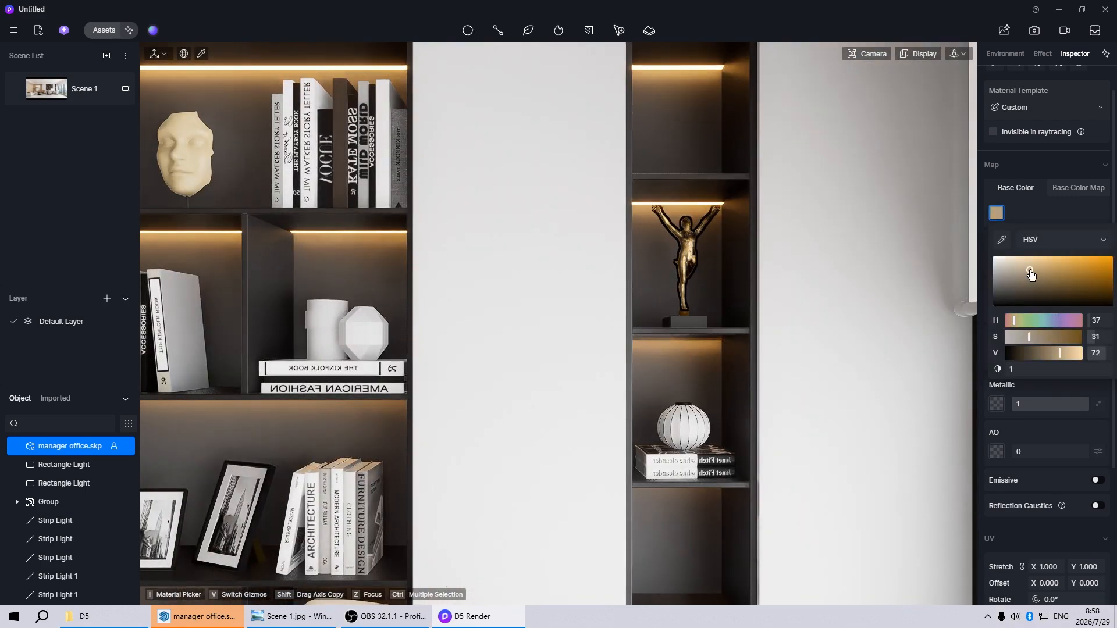
left_click(677, 273)
- Copy the figurine's gold material onto the face mask and spiral ornaments in the bookcase, then return to Scene 1
key("i")
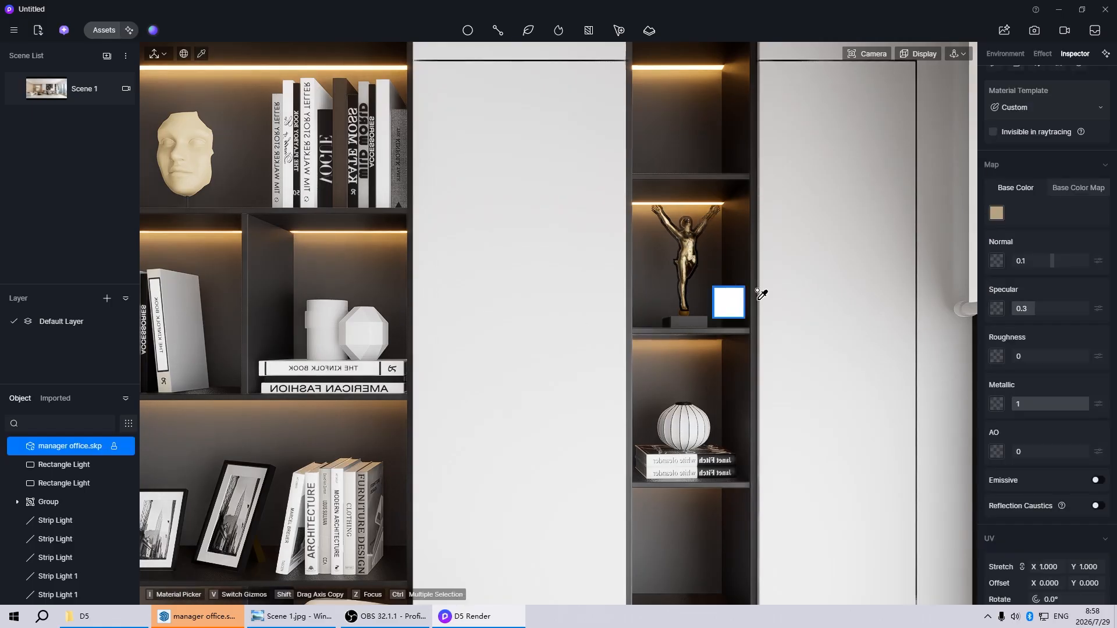
scroll(785, 309, "down", 3)
left_click(389, 213)
scroll(579, 304, "down", 2)
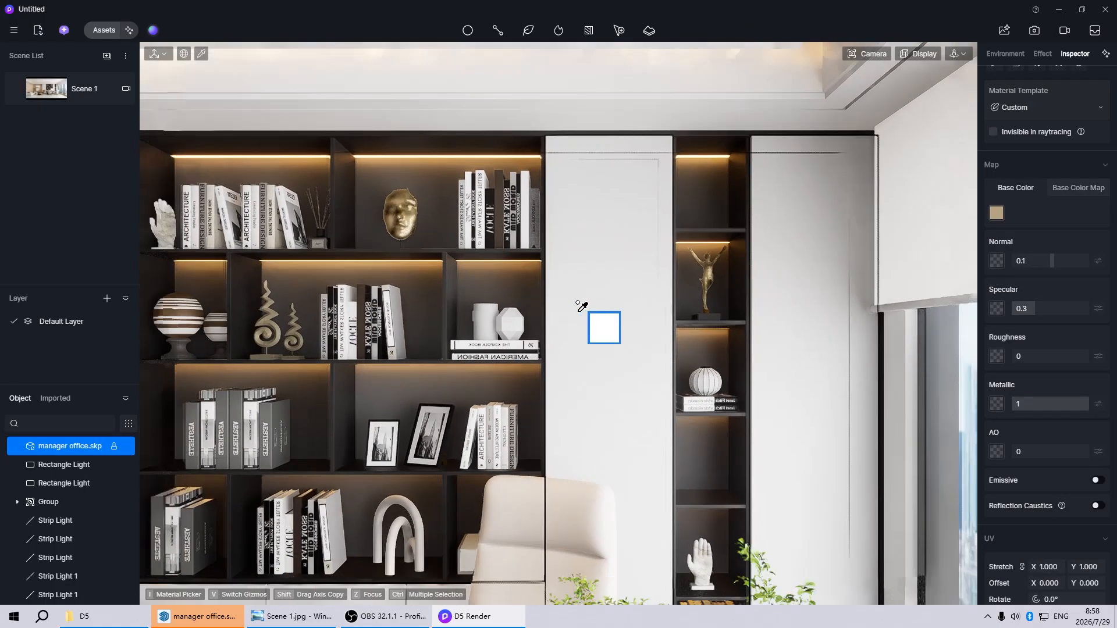
scroll(256, 368, "up", 3)
scroll(256, 369, "up", 3)
left_click(290, 275)
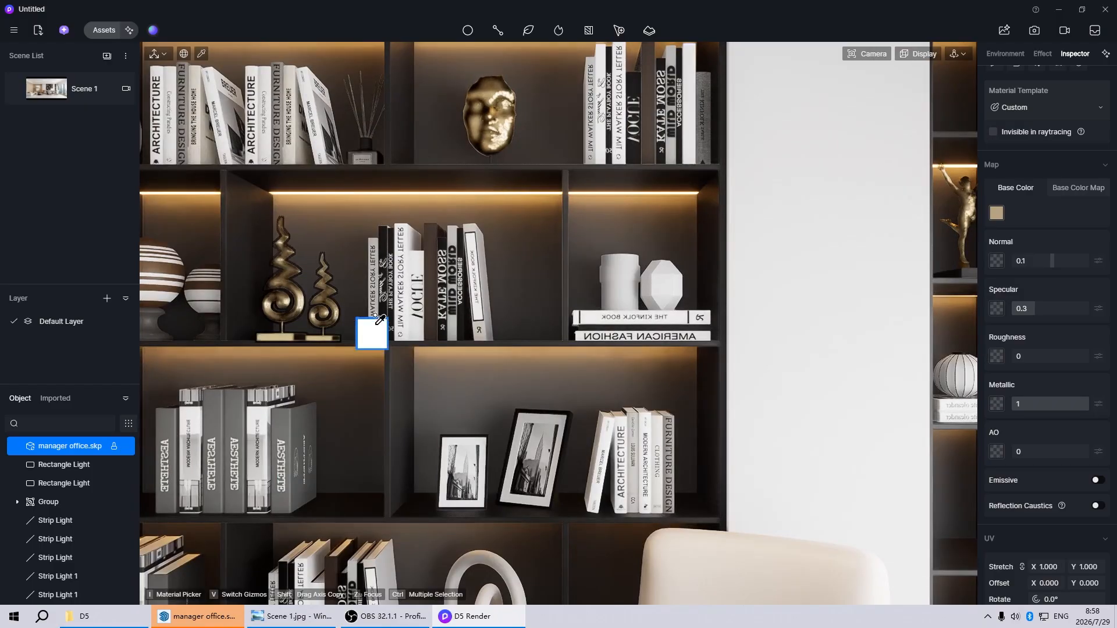
scroll(426, 351, "down", 3)
key("Escape")
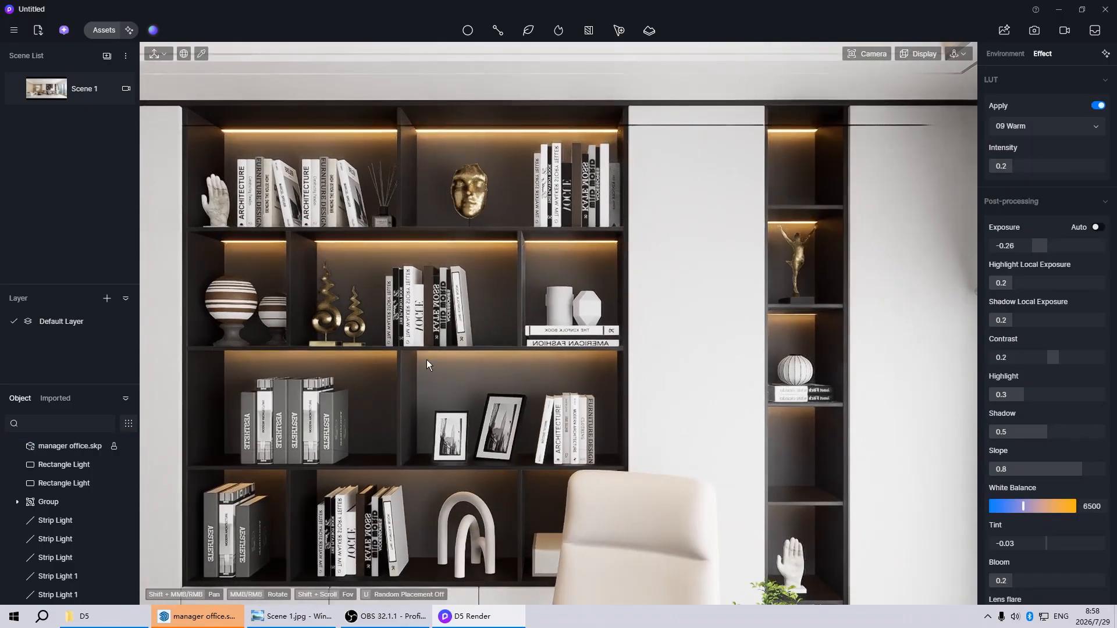
left_click(58, 91)
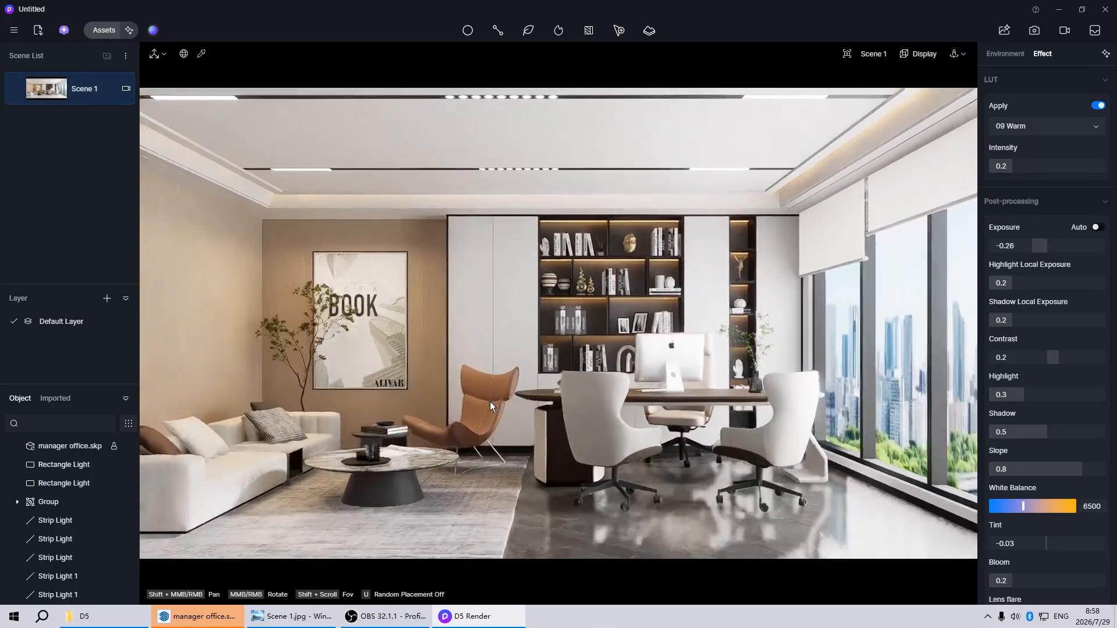
- Set the opacity of the transparent glassware on the coffee table's tray to 0, then return to Scene 1
scroll(371, 455, "up", 10)
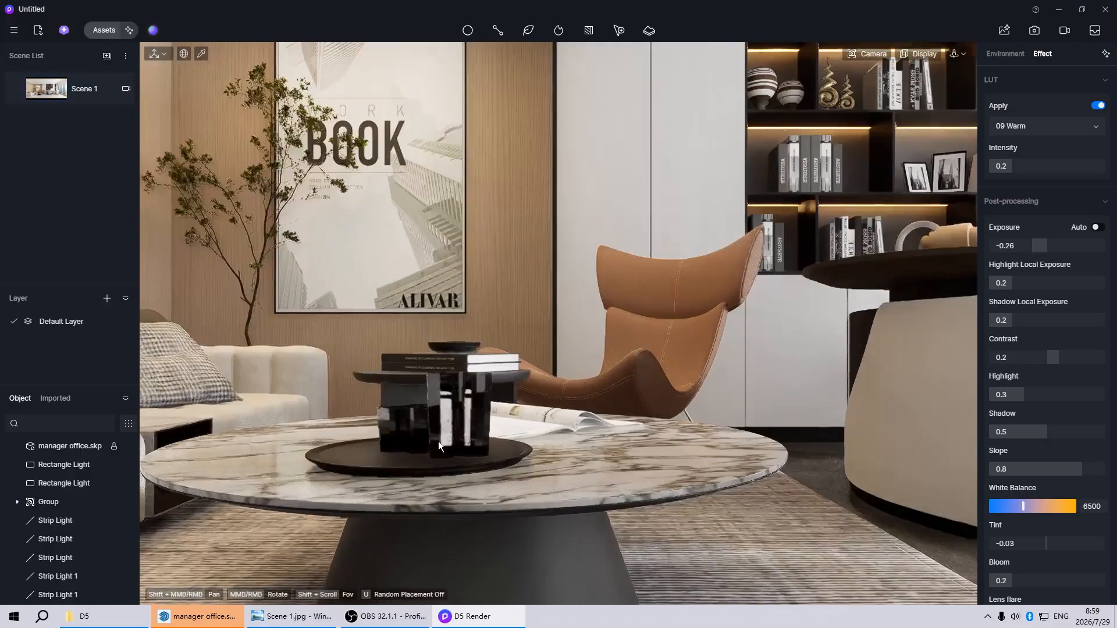
scroll(438, 441, "up", 3)
left_click(483, 375)
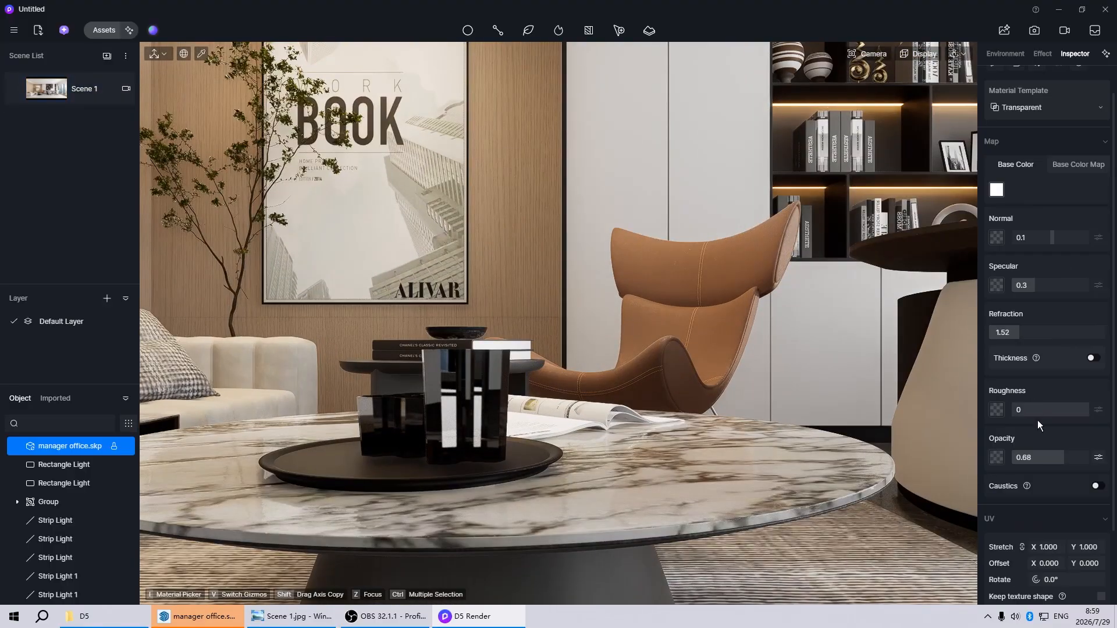
left_click_drag(1060, 458, 989, 459)
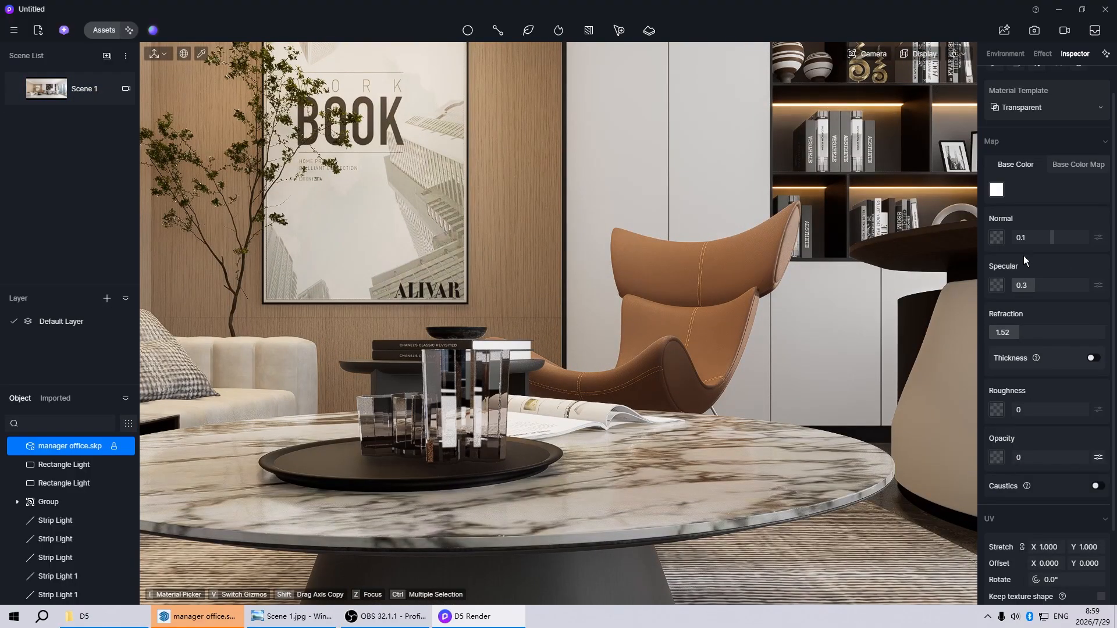
left_click(998, 190)
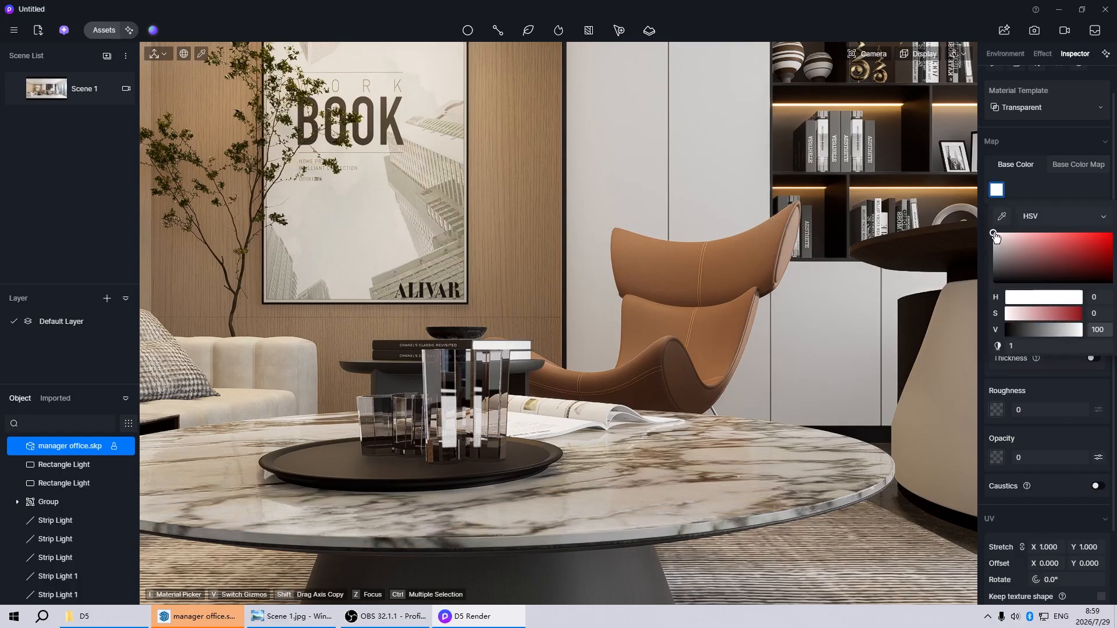
left_click(1044, 184)
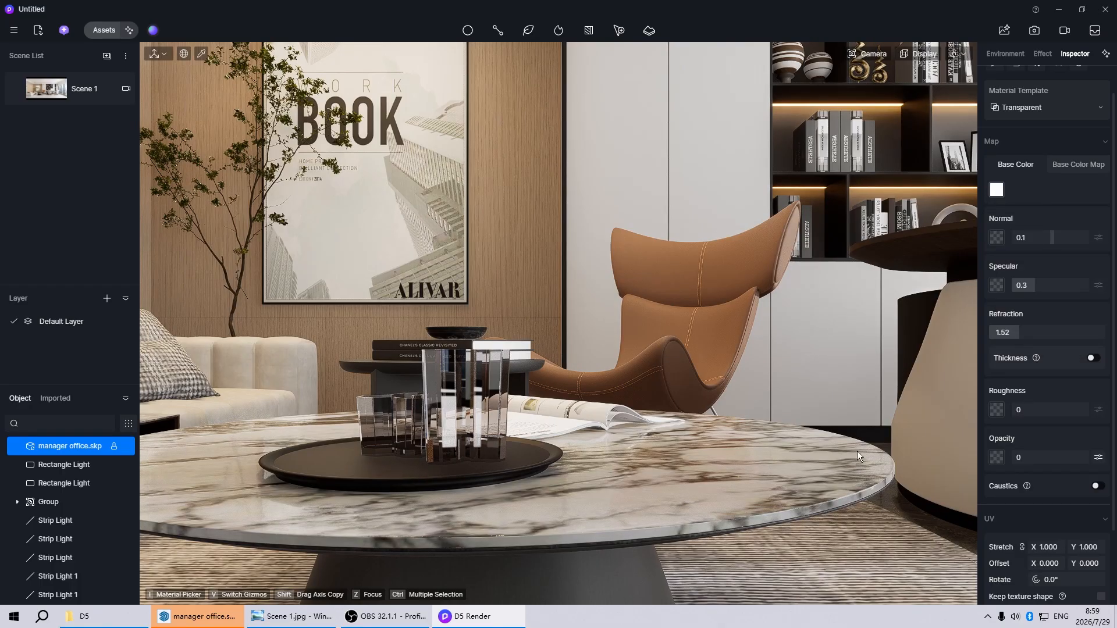
right_click_drag(413, 447, 457, 463)
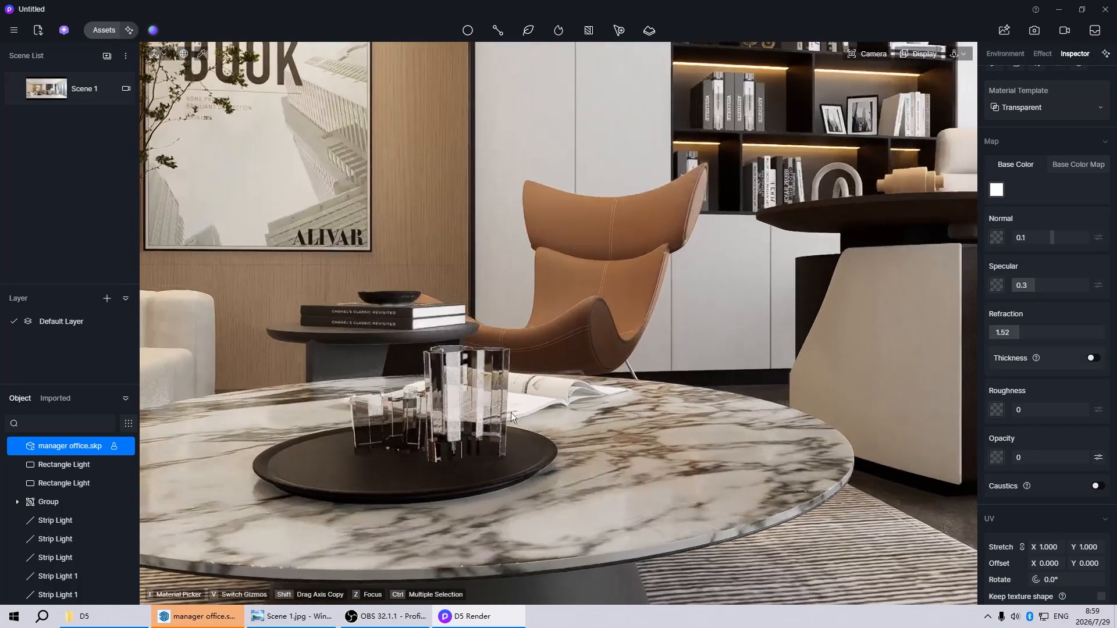
scroll(457, 462, "down", 3)
left_click(68, 87)
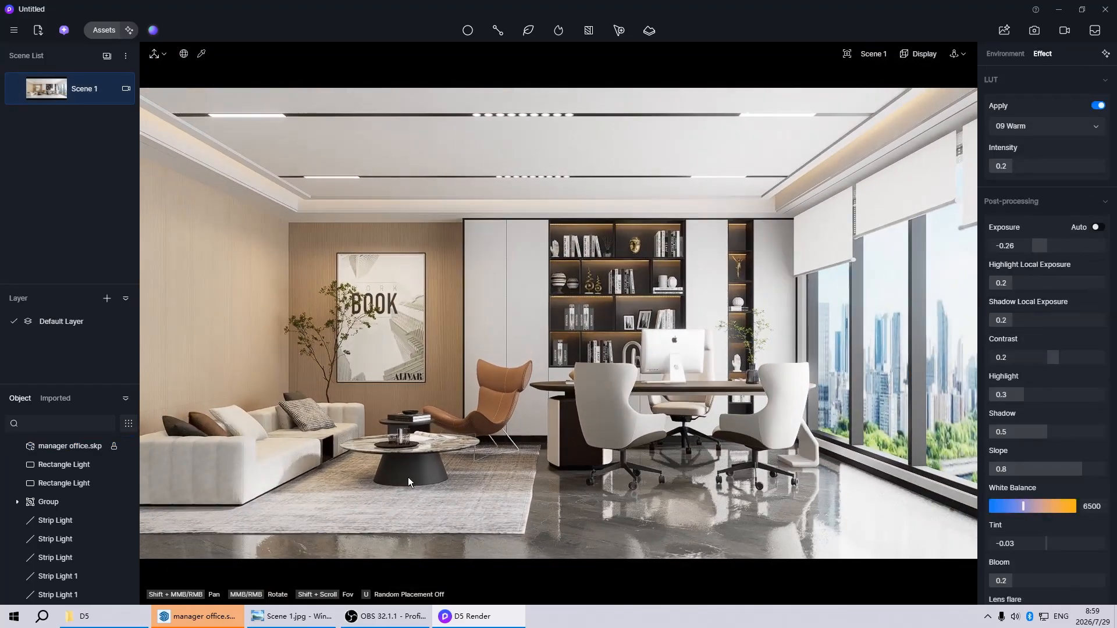
left_click(408, 482)
scroll(401, 475, "up", 5)
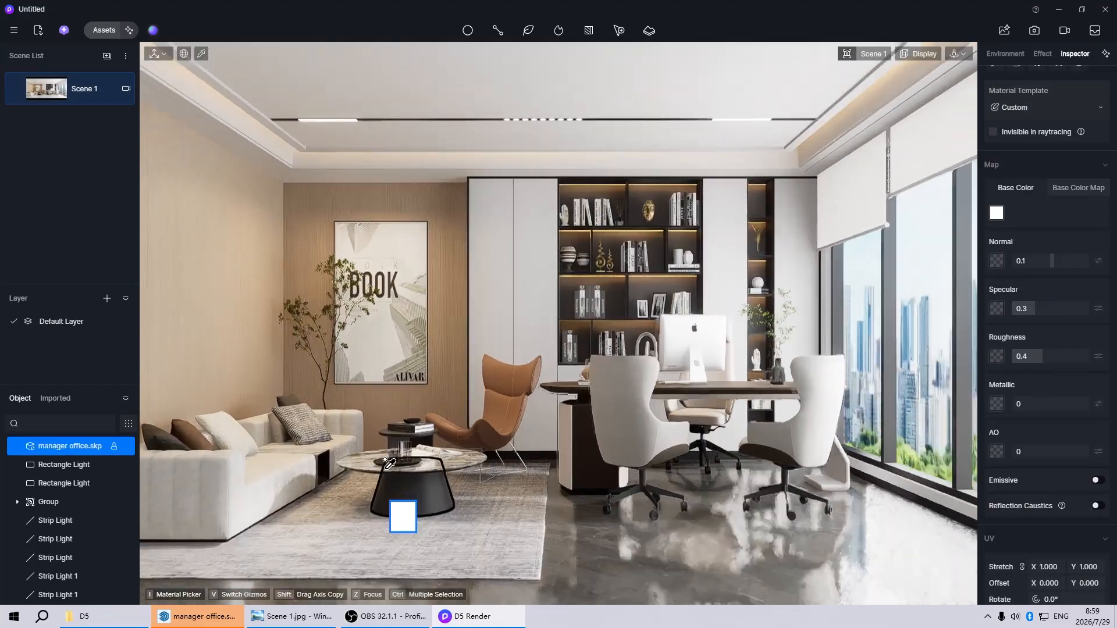
scroll(385, 457, "up", 2)
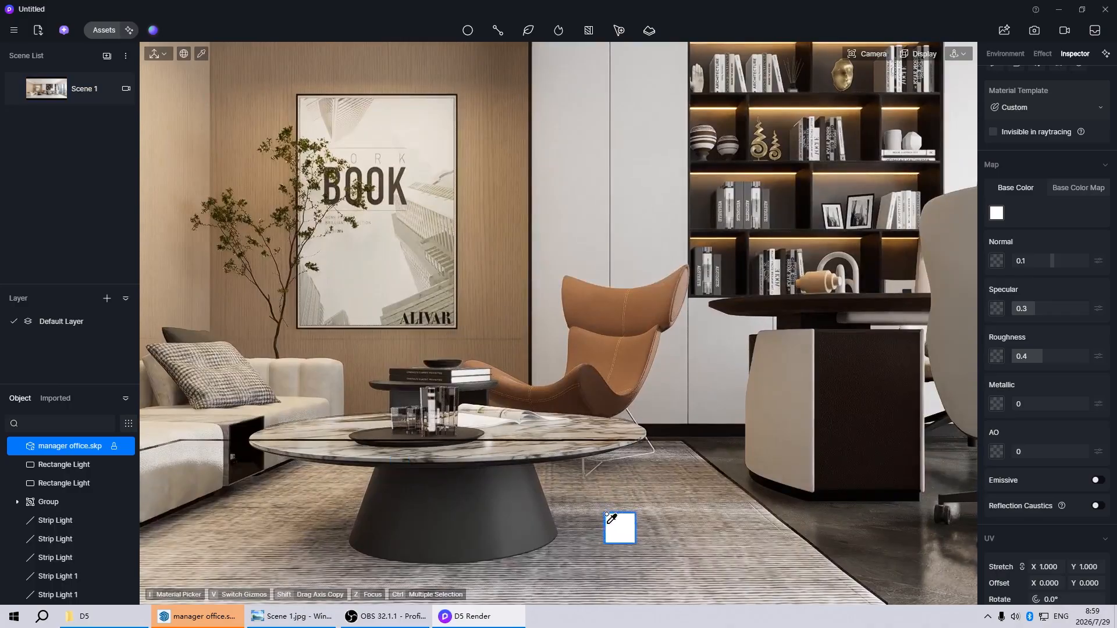
key("Escape")
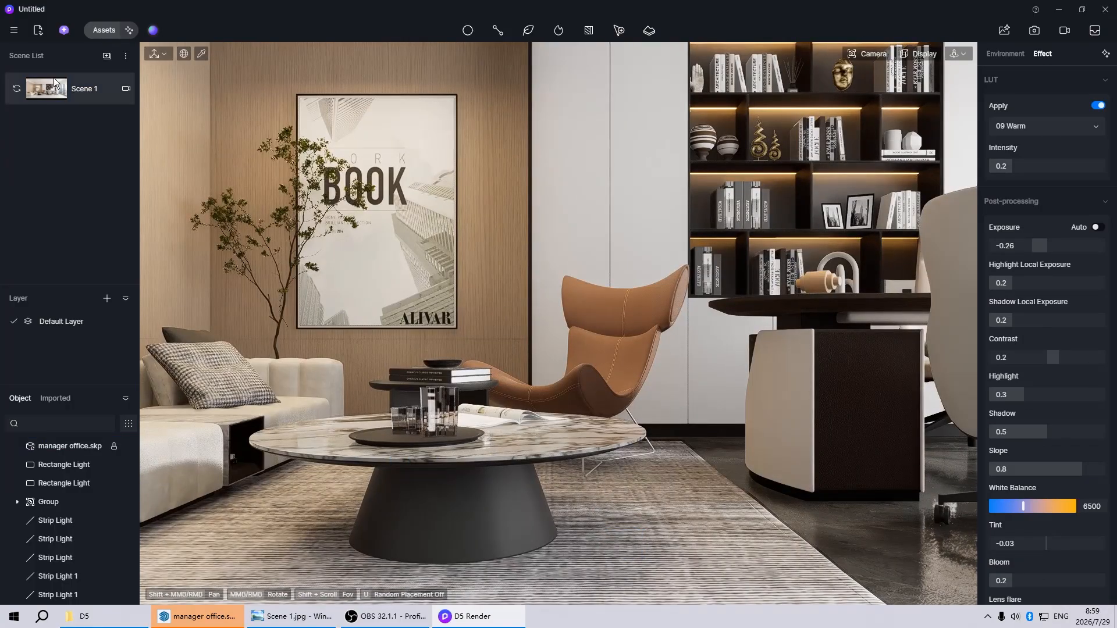
left_click(64, 95)
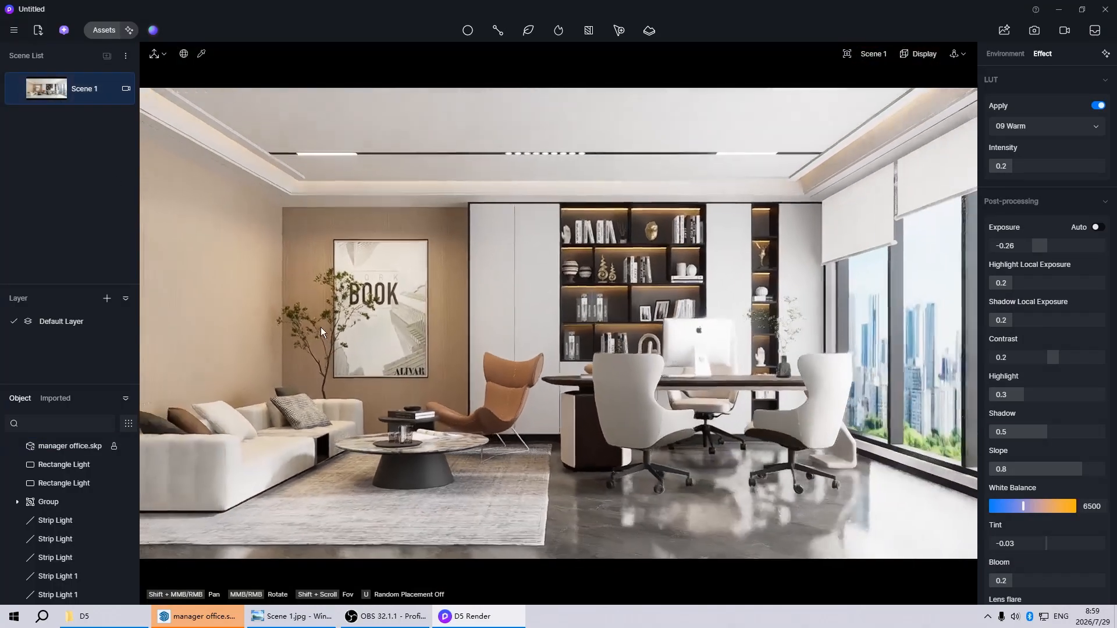
- Set the emissive intensity of the city backdrop outside the windows to 20, then deselect it
left_click(891, 344)
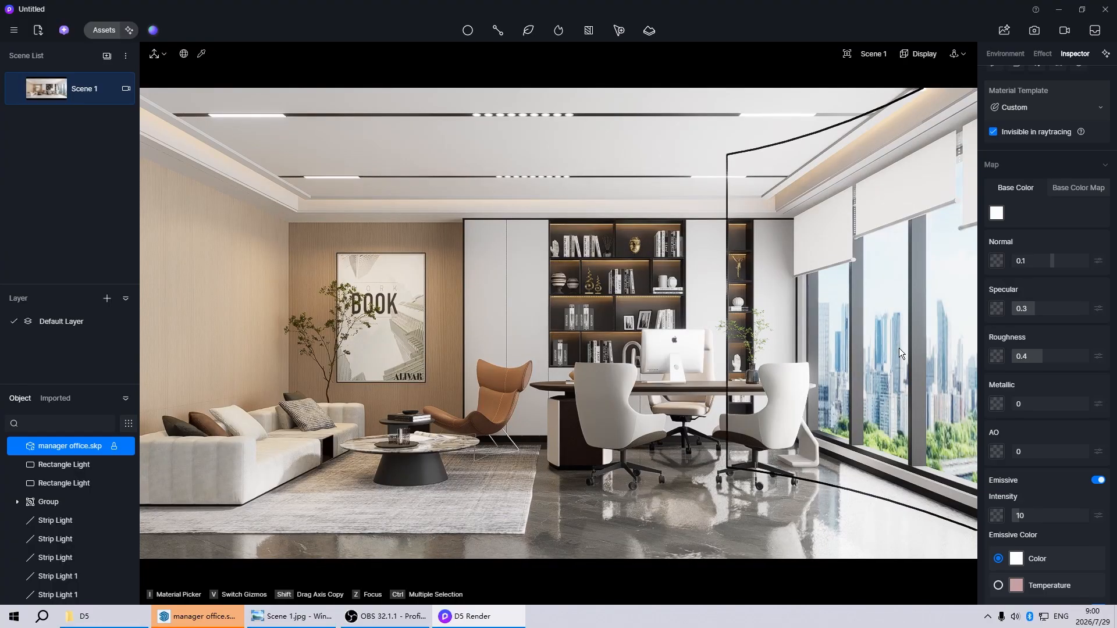
left_click(1042, 516)
key("Return")
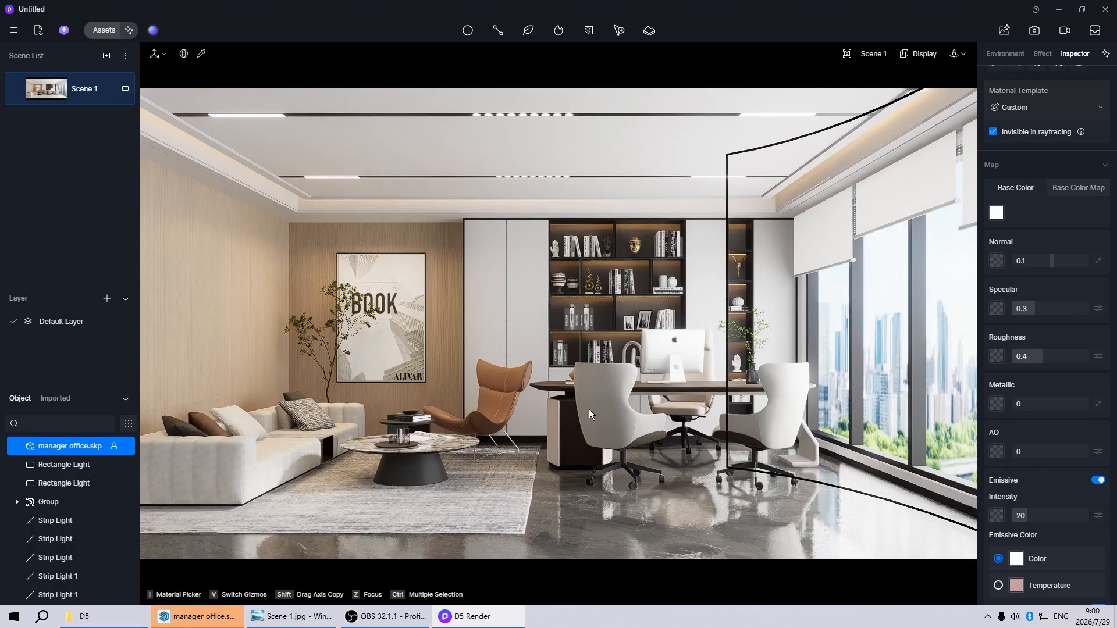
key("Escape")
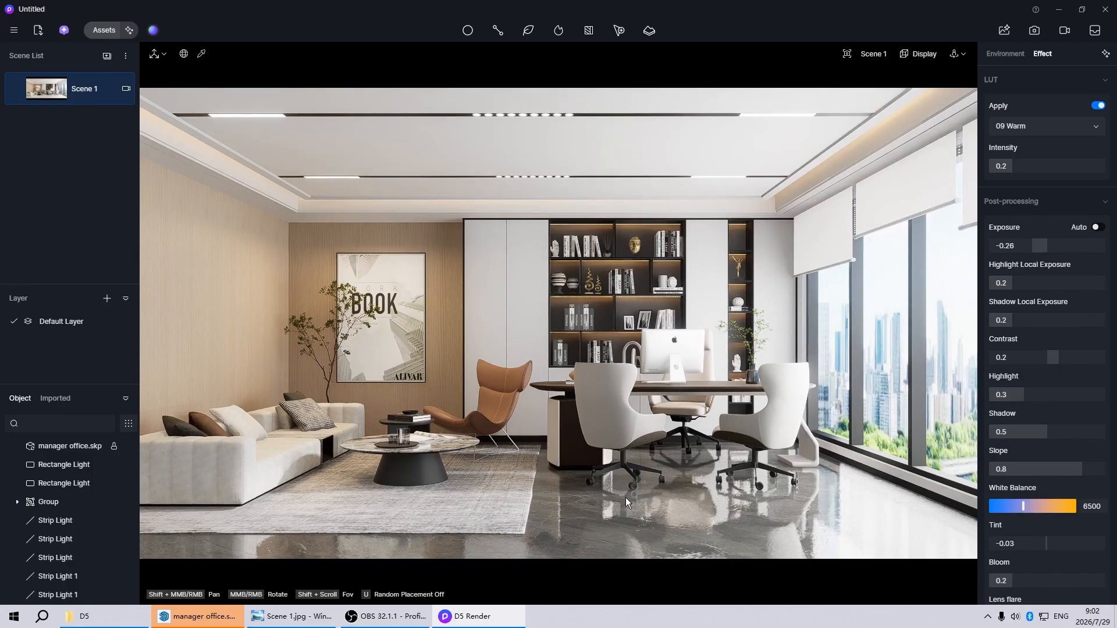
- Set the rug's base color to a V value of 90, then deselect it
left_click(476, 506)
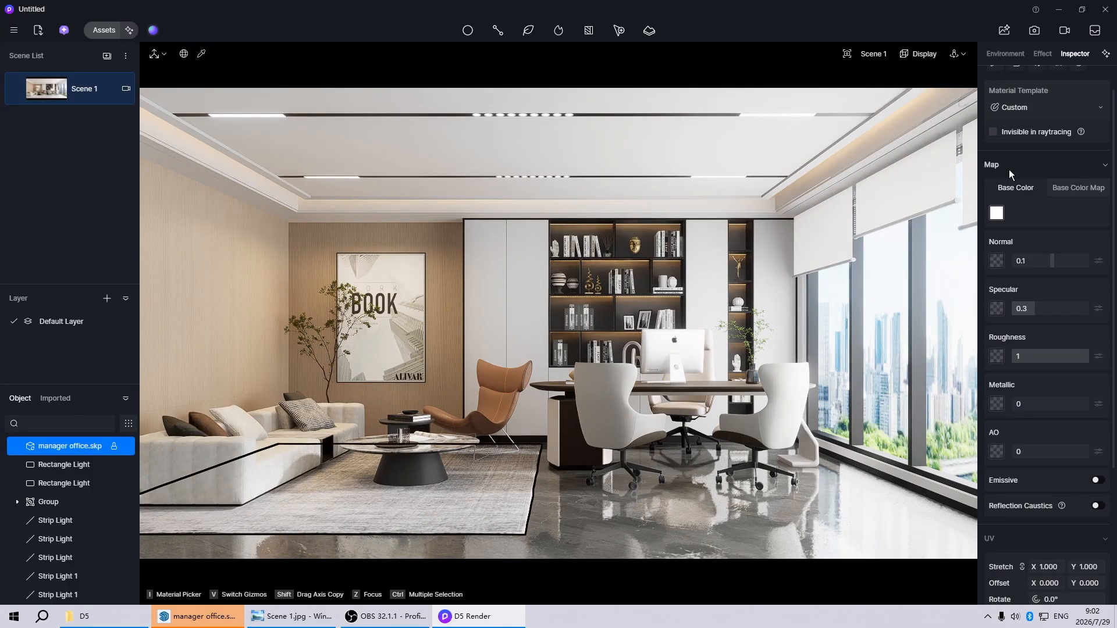
left_click(995, 214)
left_click(1097, 353)
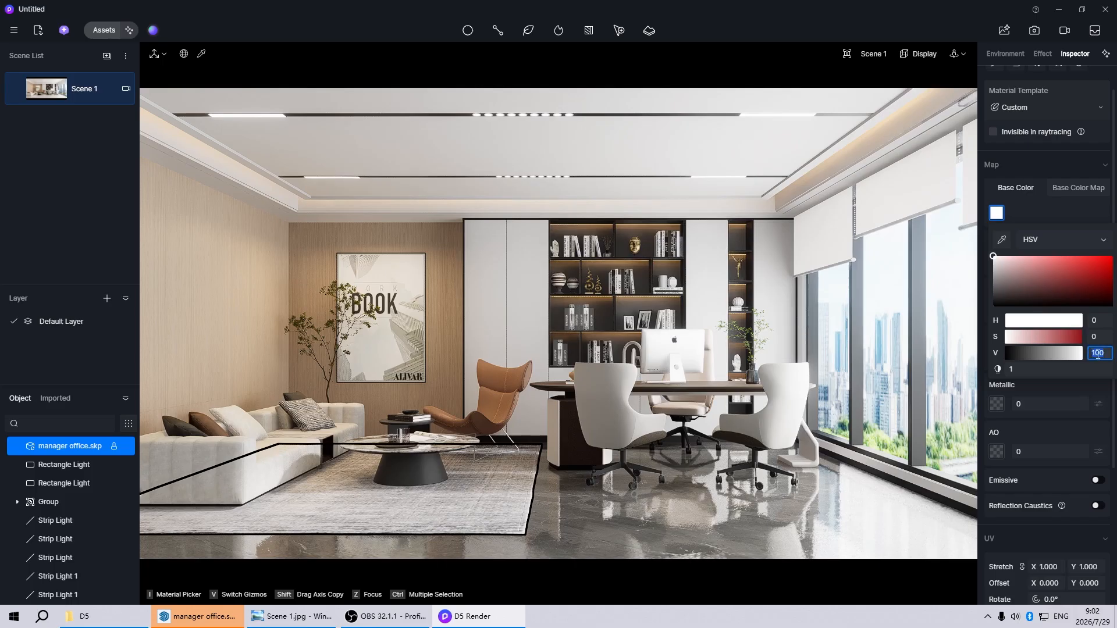
type("90")
key("Return")
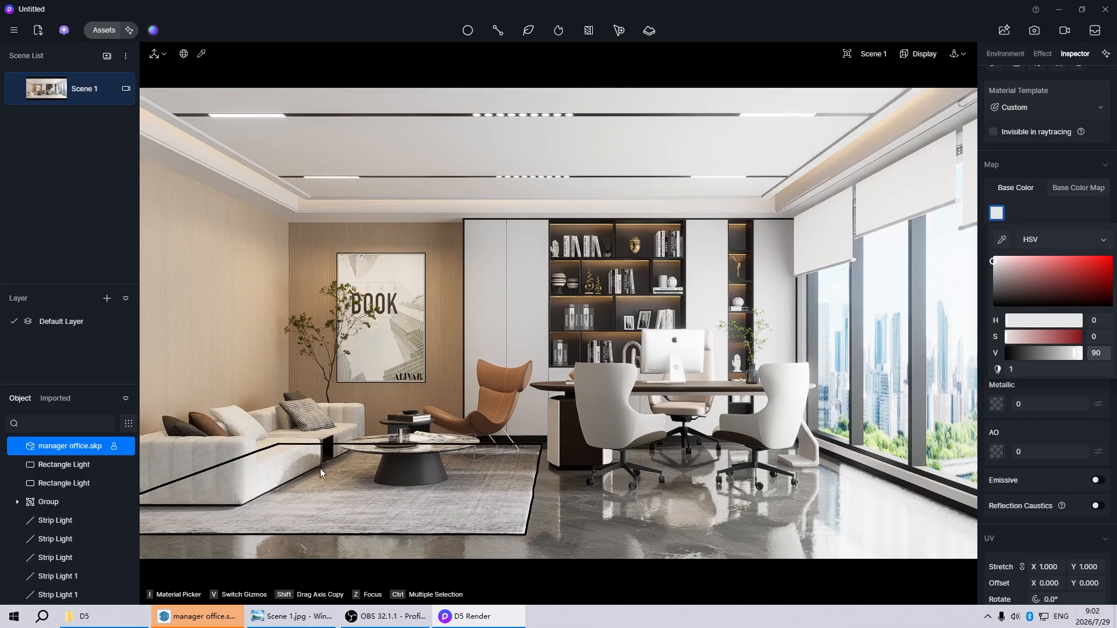
key("Escape")
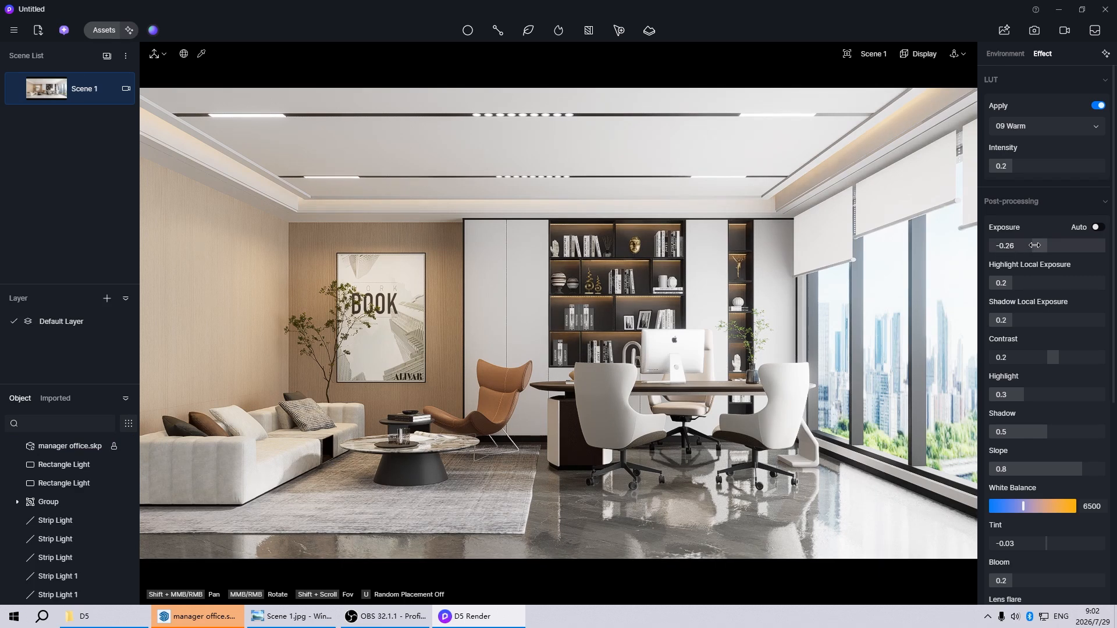
- Set the exposure to -0.24 and render Scene 1 as a 4k image, saved as Scene 1.png
left_click_drag(1035, 245, 1036, 245)
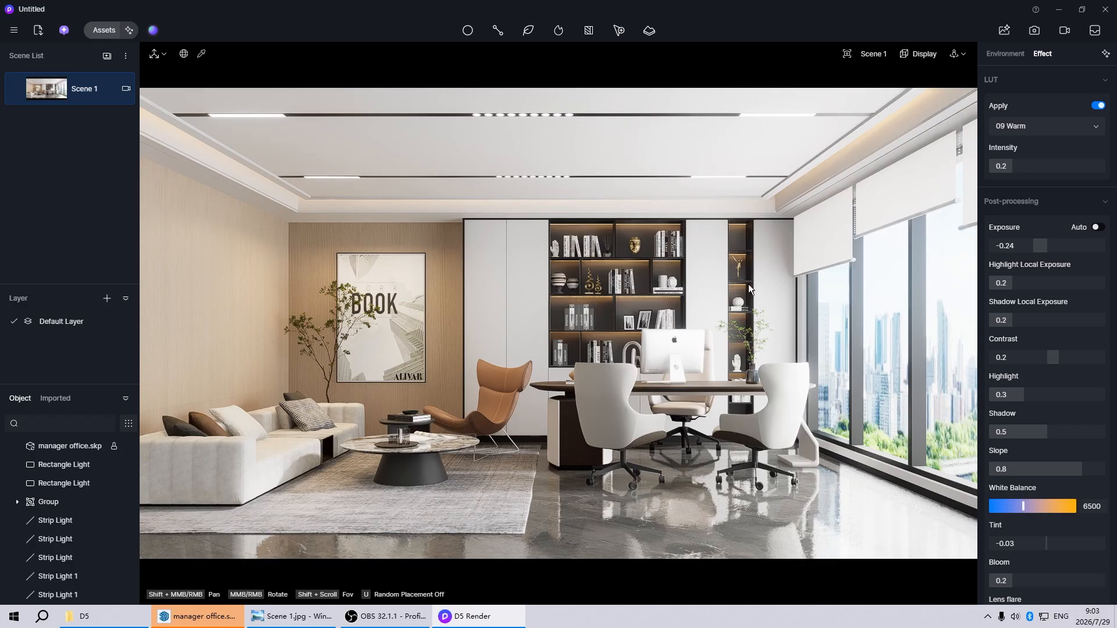
left_click(1035, 30)
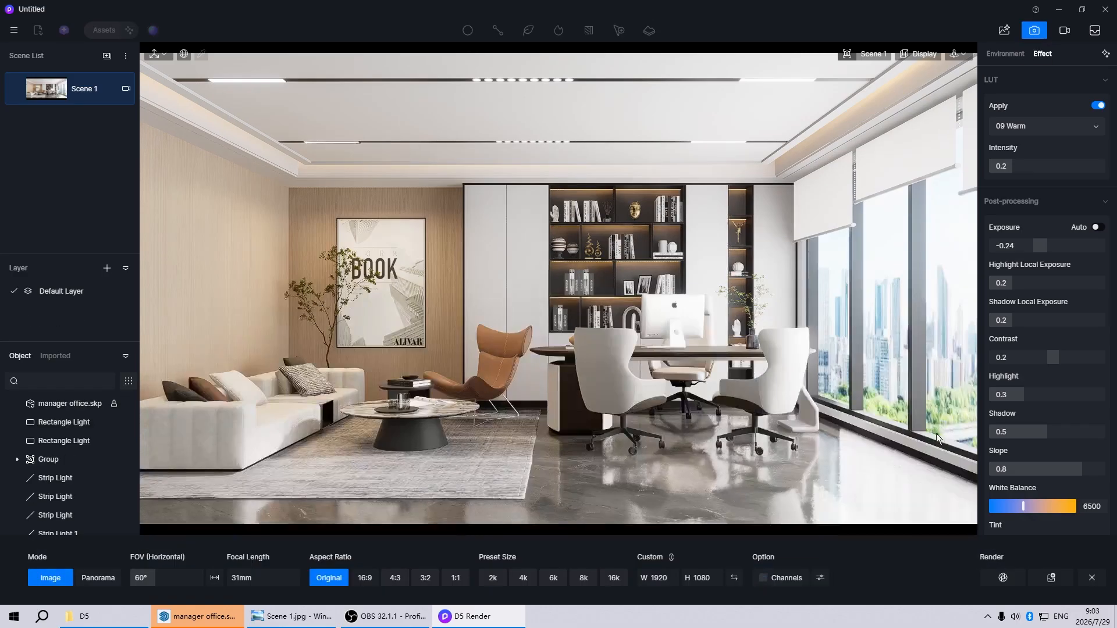
left_click(520, 578)
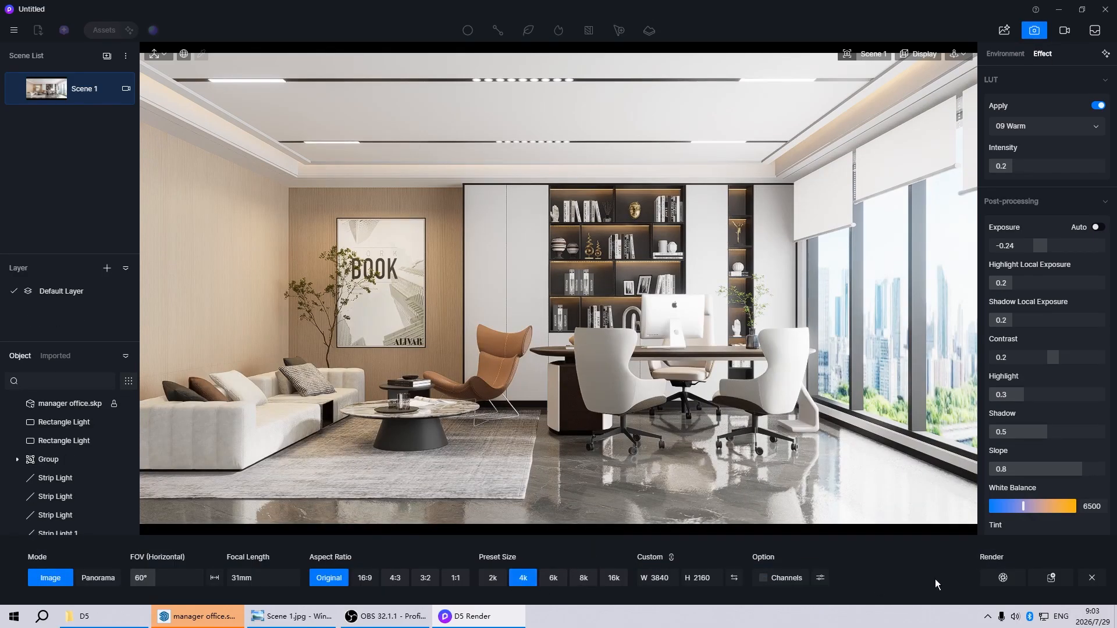
left_click(1014, 582)
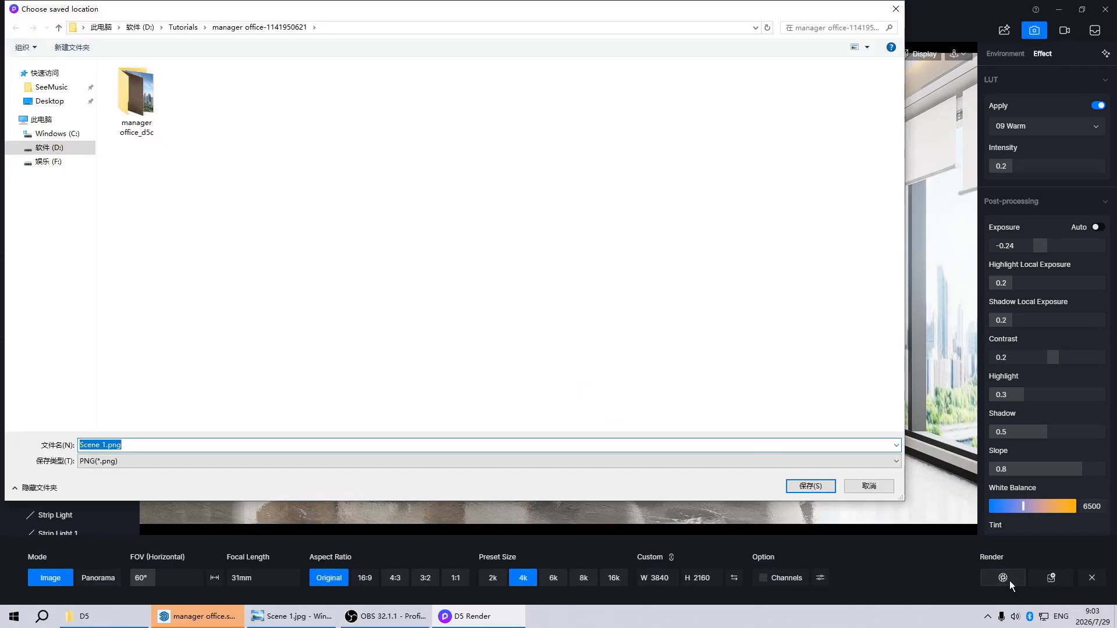
left_click(811, 487)
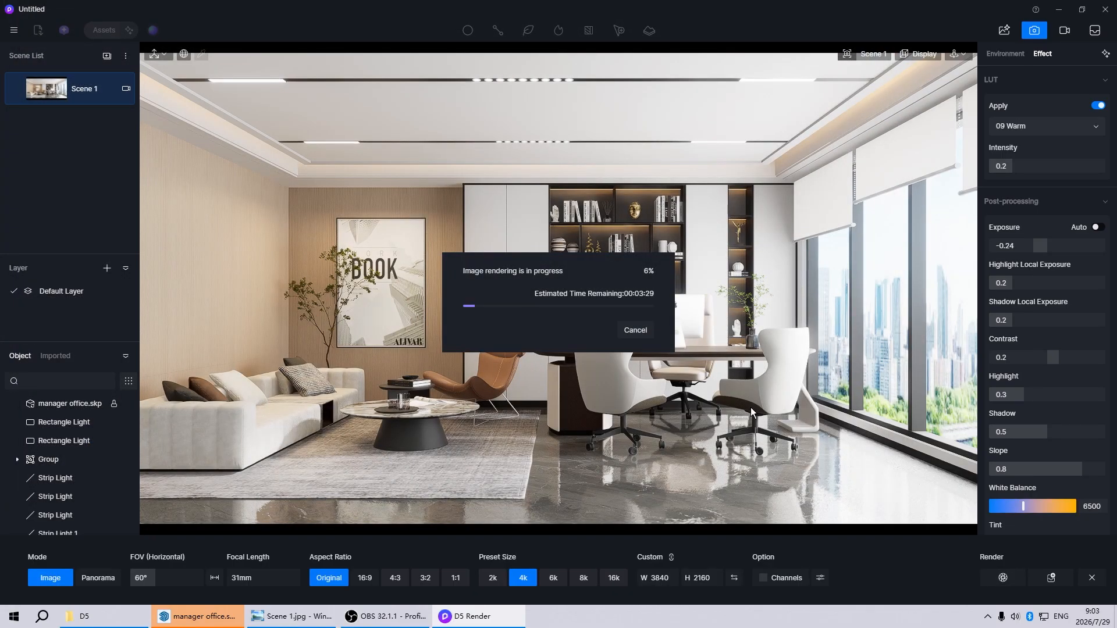